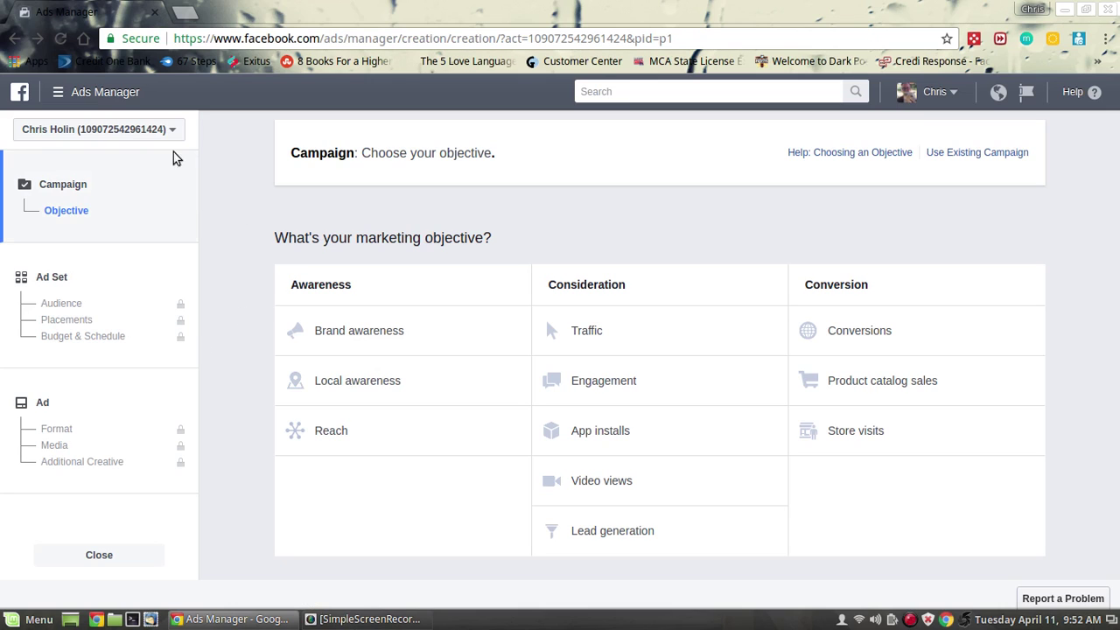
# - Open Audience Insights, start a new audience from Everyone on Facebook, and dismiss the location hint
pyautogui.click(59, 92)
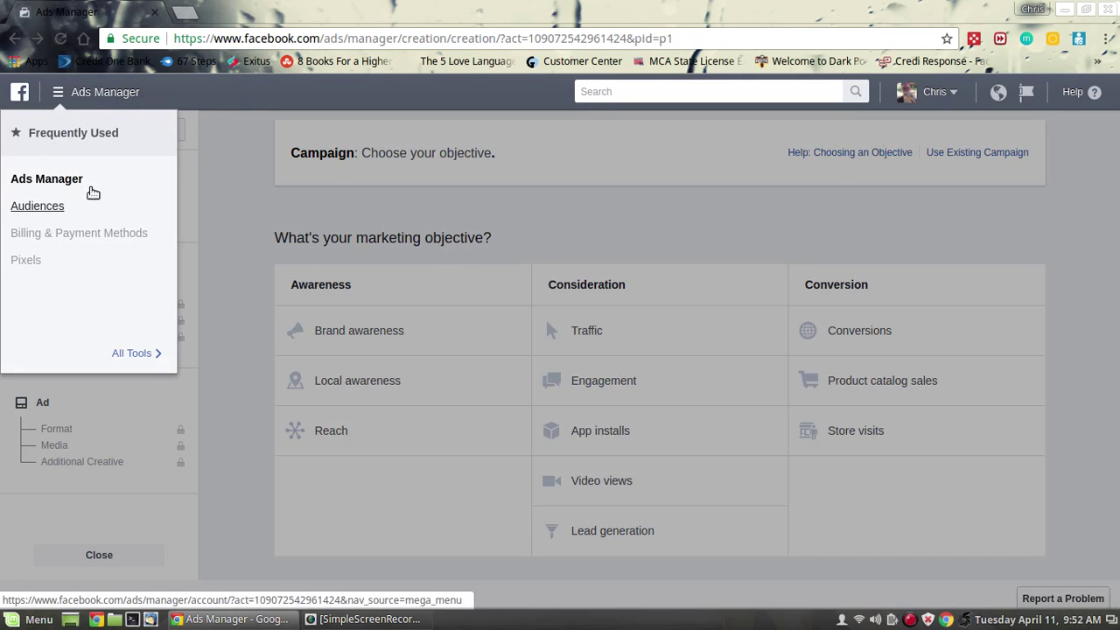
pyautogui.moveTo(131, 354)
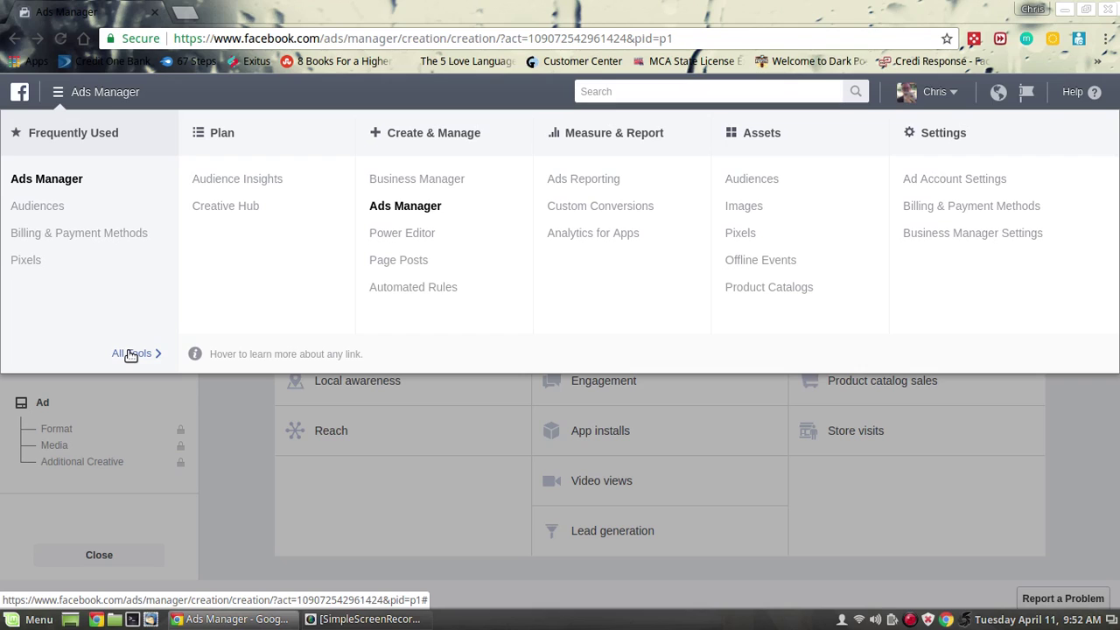
pyautogui.click(218, 181)
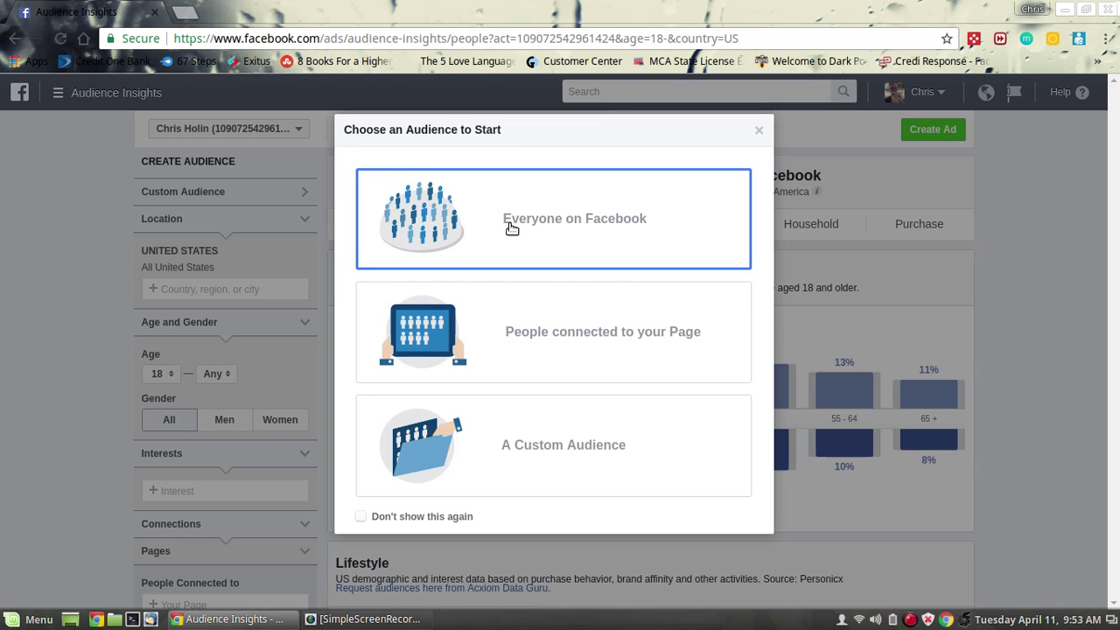
pyautogui.click(512, 229)
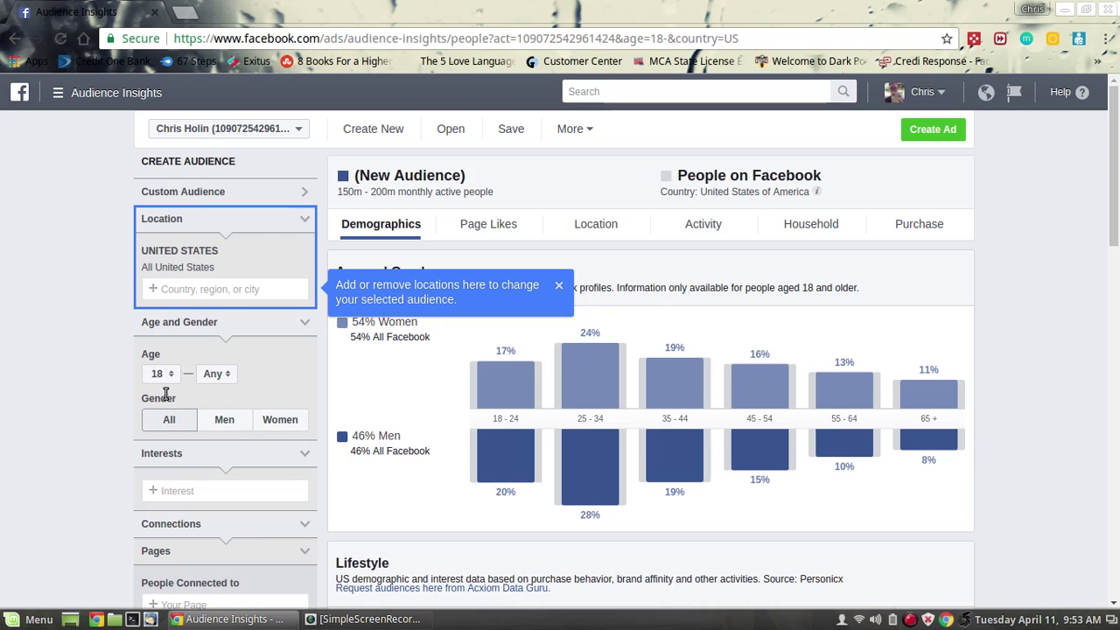
pyautogui.click(559, 287)
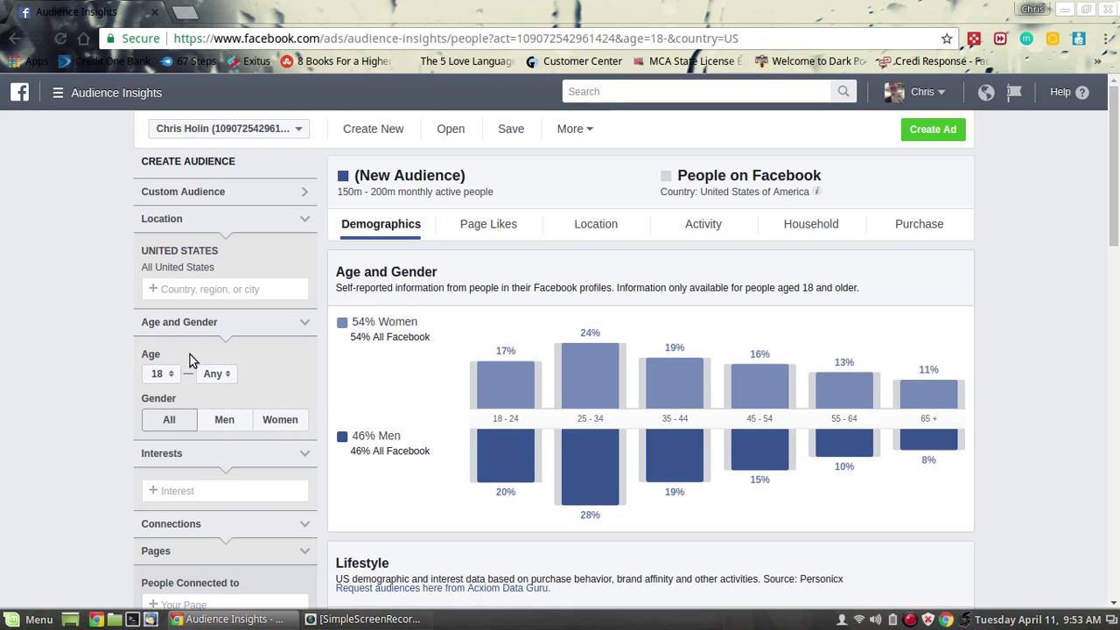
# - Review the default audience's age and gender chart and its page likes, then return to the demographics
pyautogui.moveTo(507, 341)
pyautogui.moveTo(1115, 131)
pyautogui.mouseDown()
pyautogui.moveTo(1116, 166)
pyautogui.moveTo(1115, 127)
pyautogui.mouseUp()
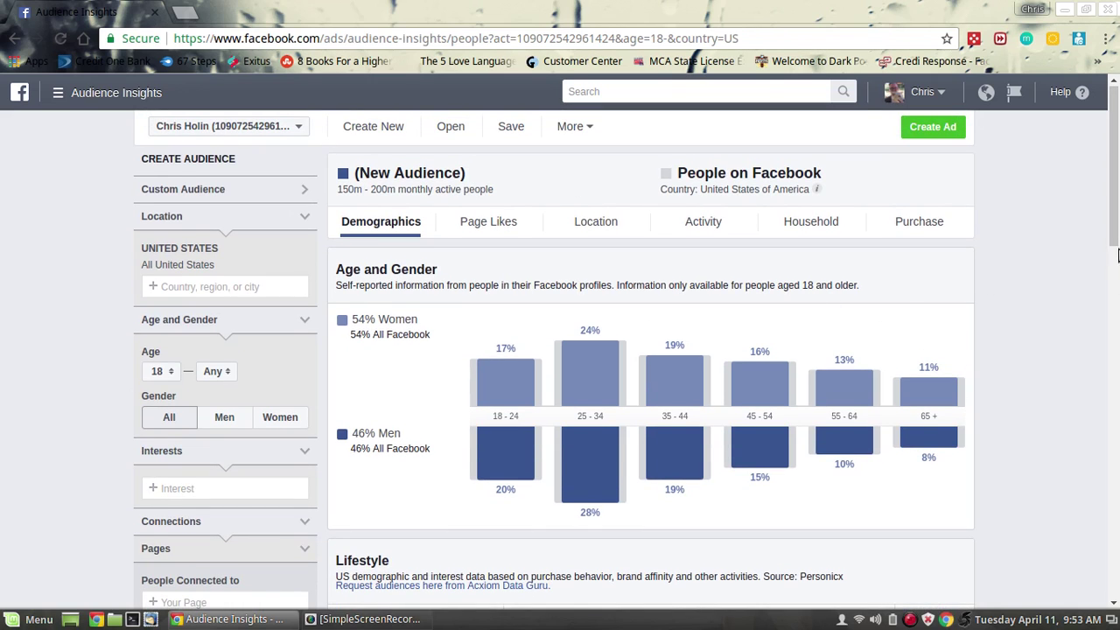
pyautogui.moveTo(1116, 225); pyautogui.dragTo(1115, 223)
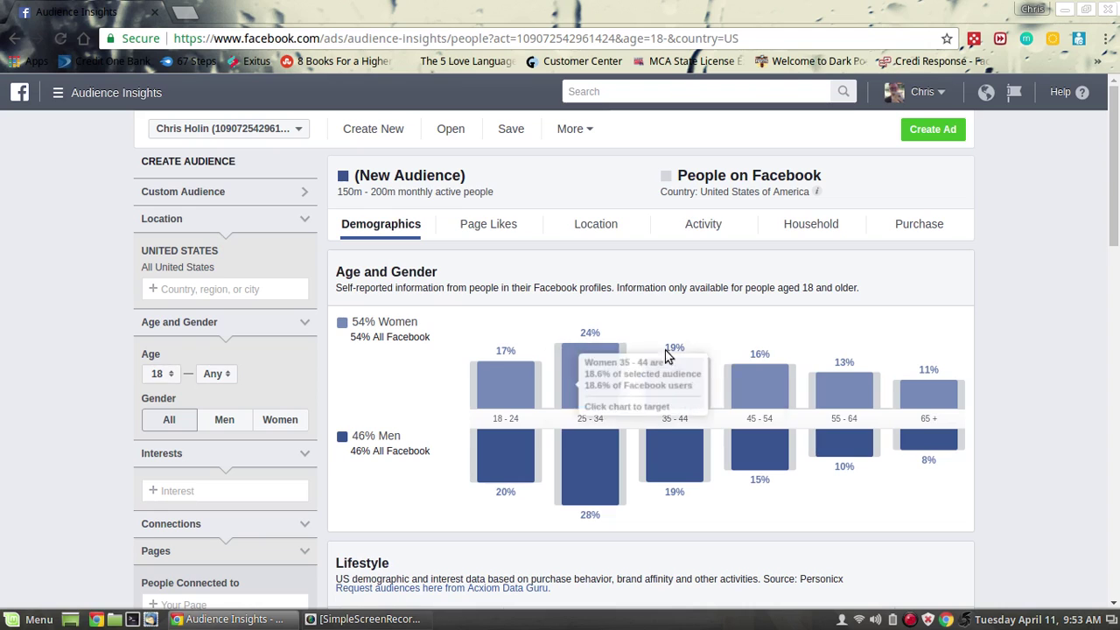
pyautogui.click(477, 224)
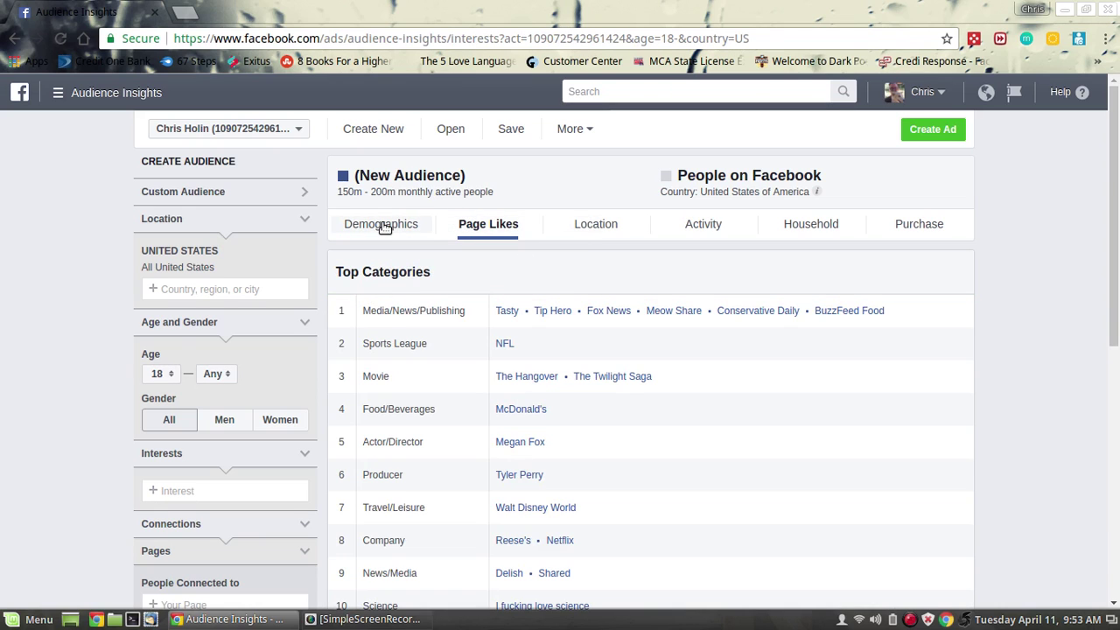
pyautogui.click(383, 226)
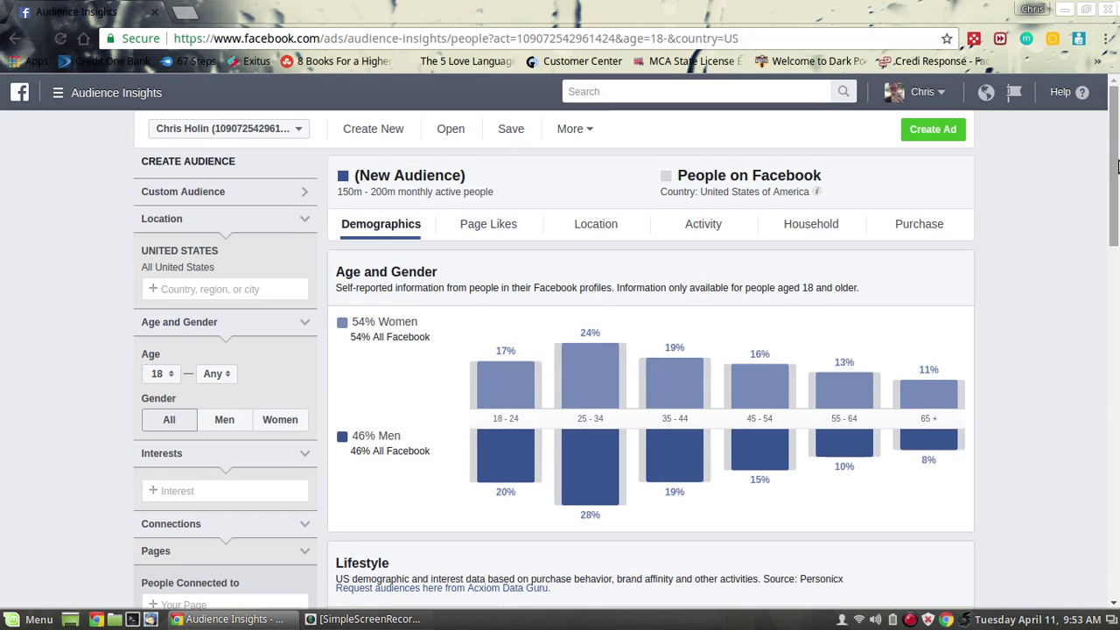
pyautogui.moveTo(1115, 164)
pyautogui.mouseDown()
pyautogui.moveTo(1106, 267)
pyautogui.moveTo(1075, 332)
pyautogui.moveTo(1115, 159)
pyautogui.mouseUp()
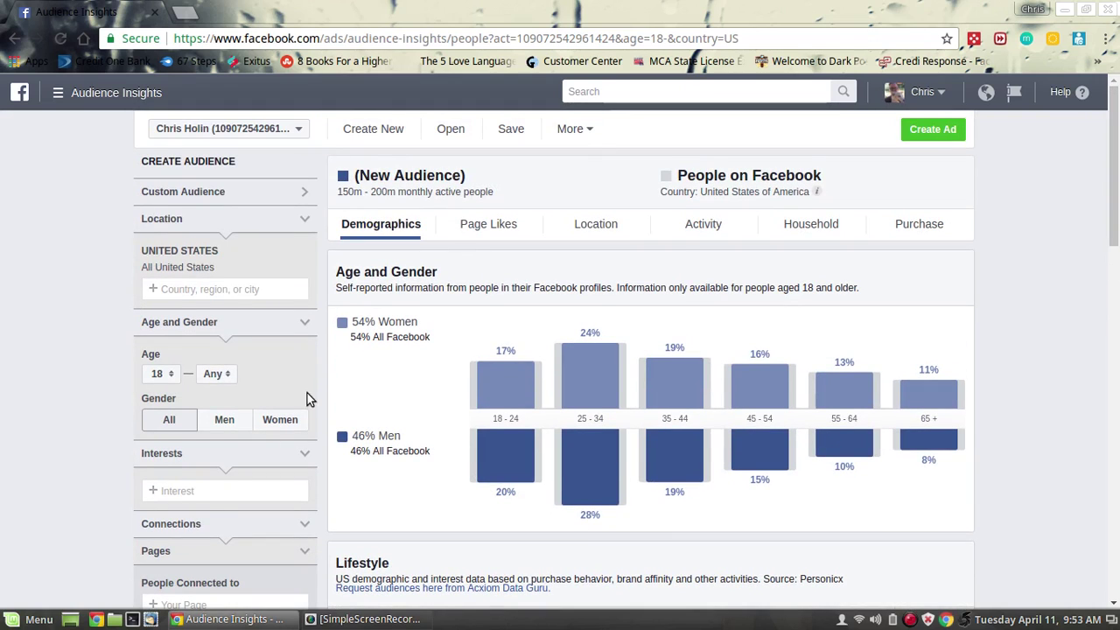
# - Add Grant Cardone as an interest for the new audience
pyautogui.click(170, 491)
pyautogui.click(118, 479)
pyautogui.click(174, 488)
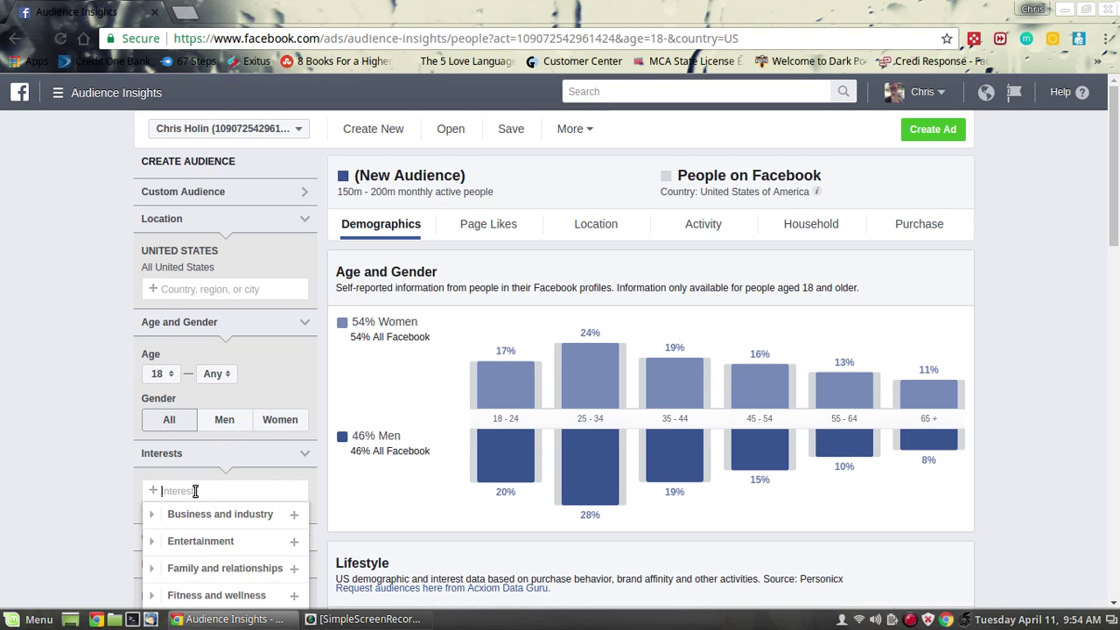
pyautogui.write('grant cardone')
pyautogui.click(188, 514)
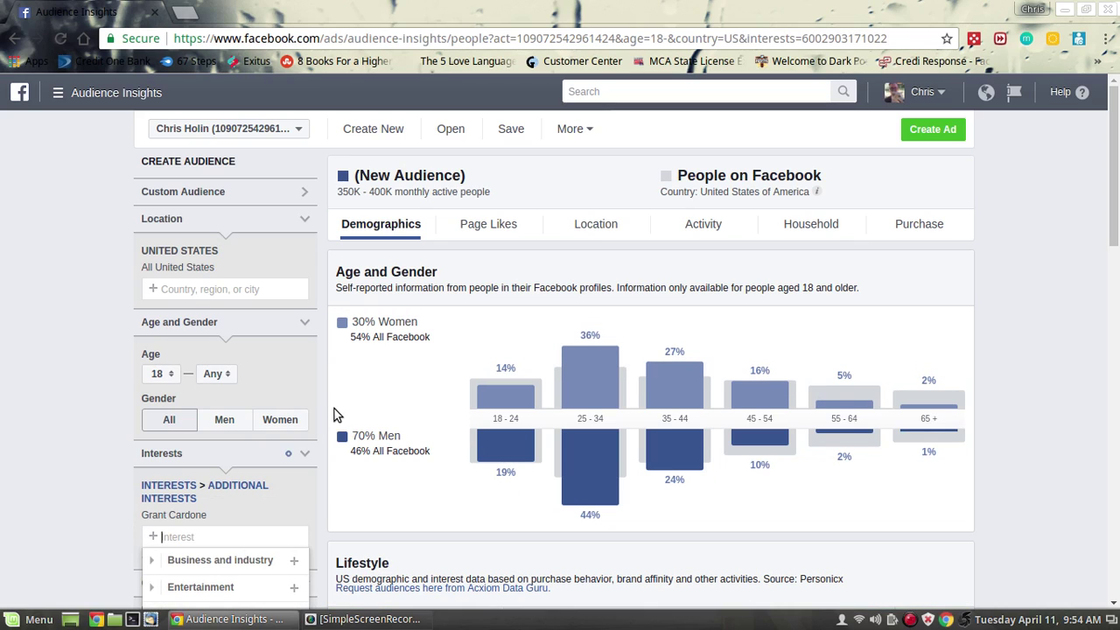
pyautogui.write('gary vay')
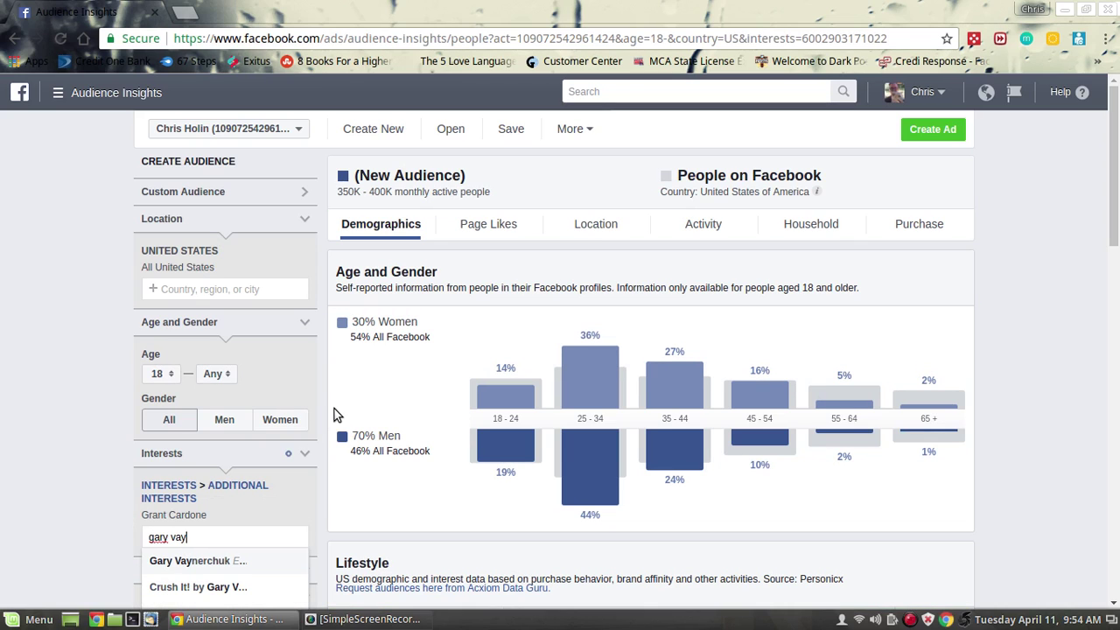
pyautogui.press('BackSpace')
pyautogui.press('BackSpace')
pyautogui.press('BackSpace')
pyautogui.press('BackSpace')
pyautogui.press('BackSpace')
pyautogui.press('BackSpace')
pyautogui.press('BackSpace')
pyautogui.press('BackSpace')
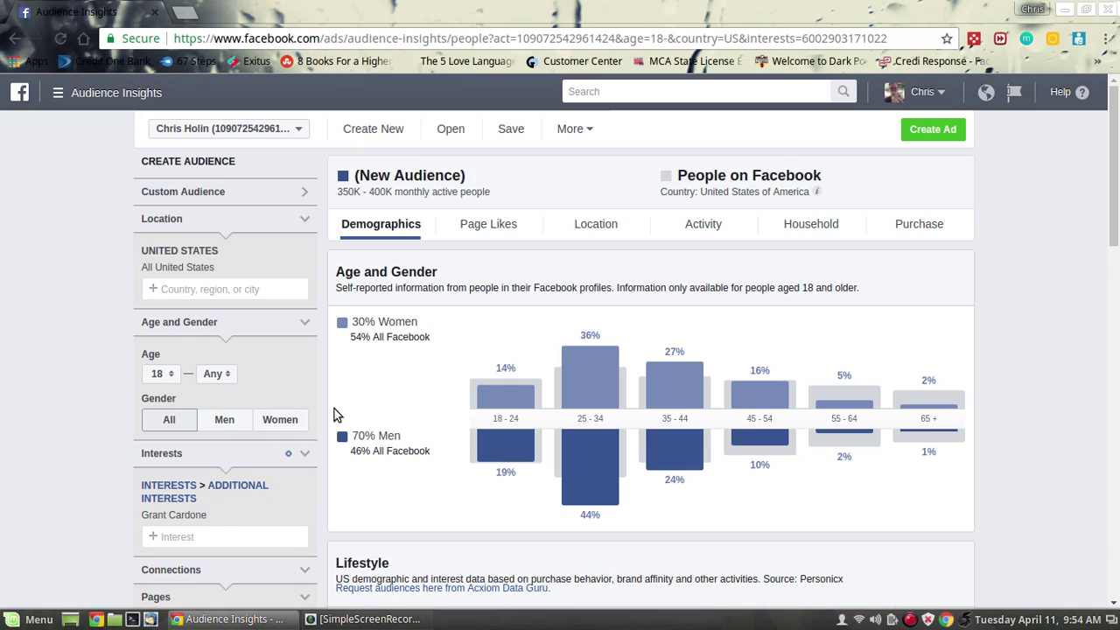
# - Add Tony Robbins as a second interest and remove it again, keeping only Grant Cardone
pyautogui.write('tony')
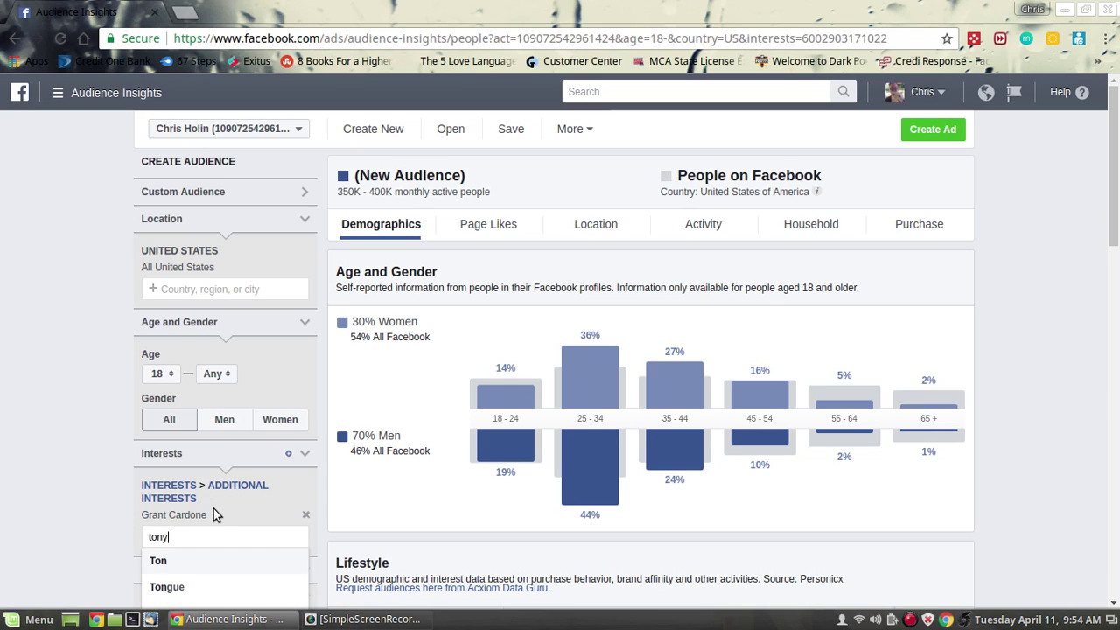
pyautogui.write(' robbins')
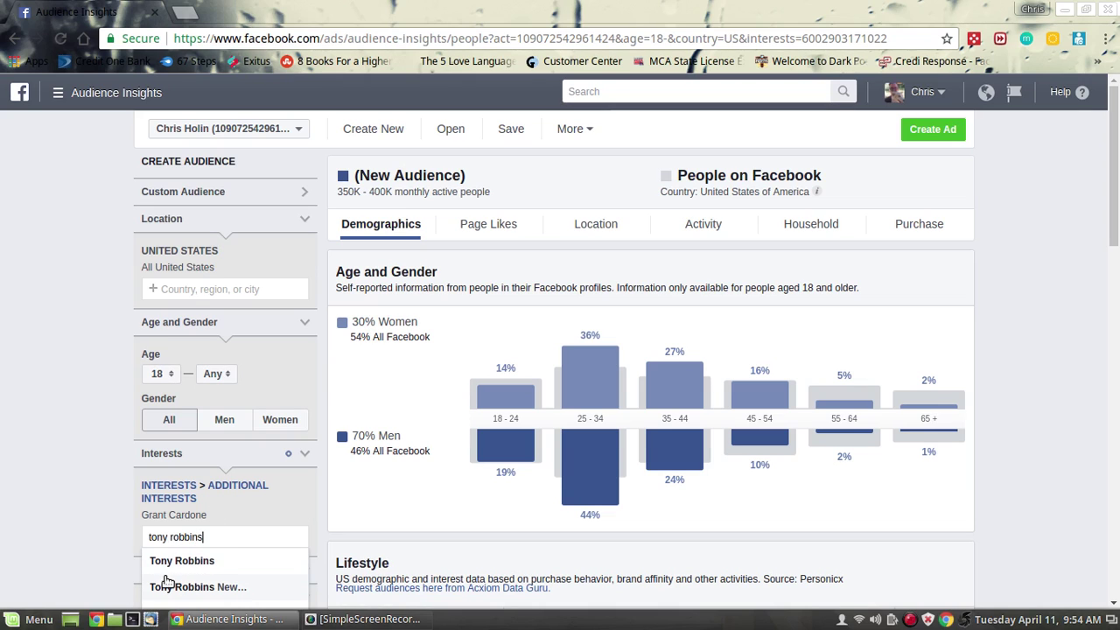
pyautogui.click(208, 561)
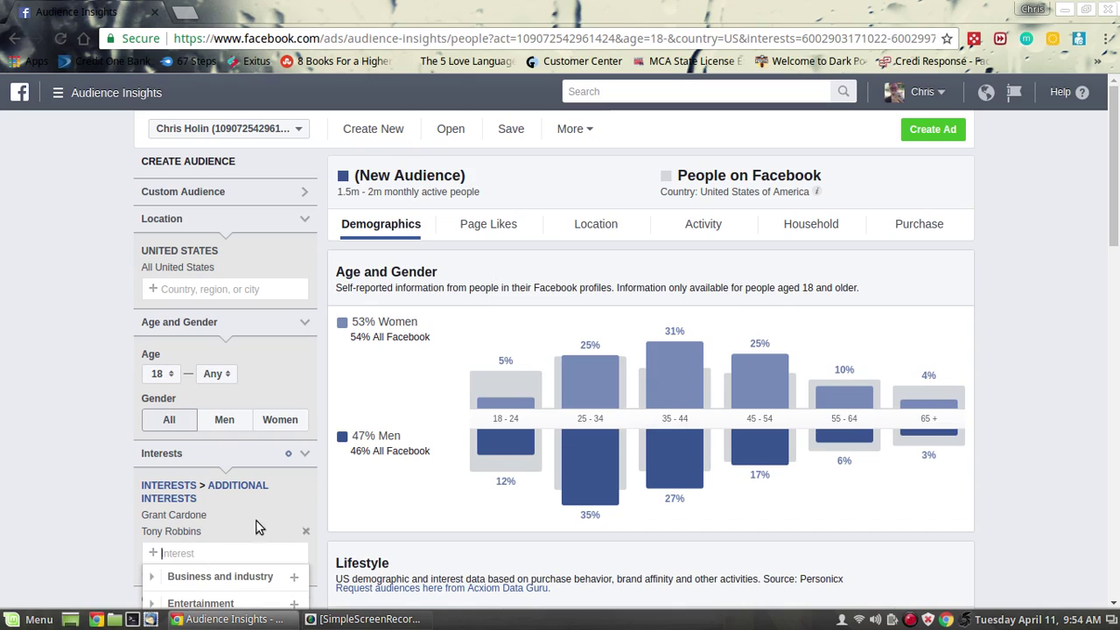
pyautogui.click(306, 535)
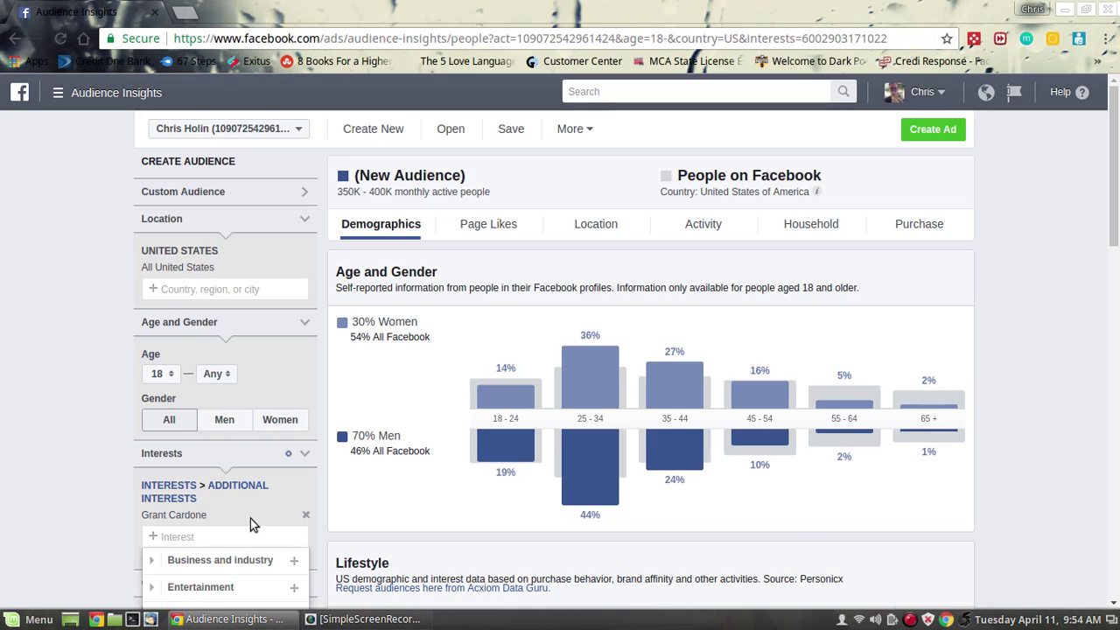
pyautogui.click(93, 422)
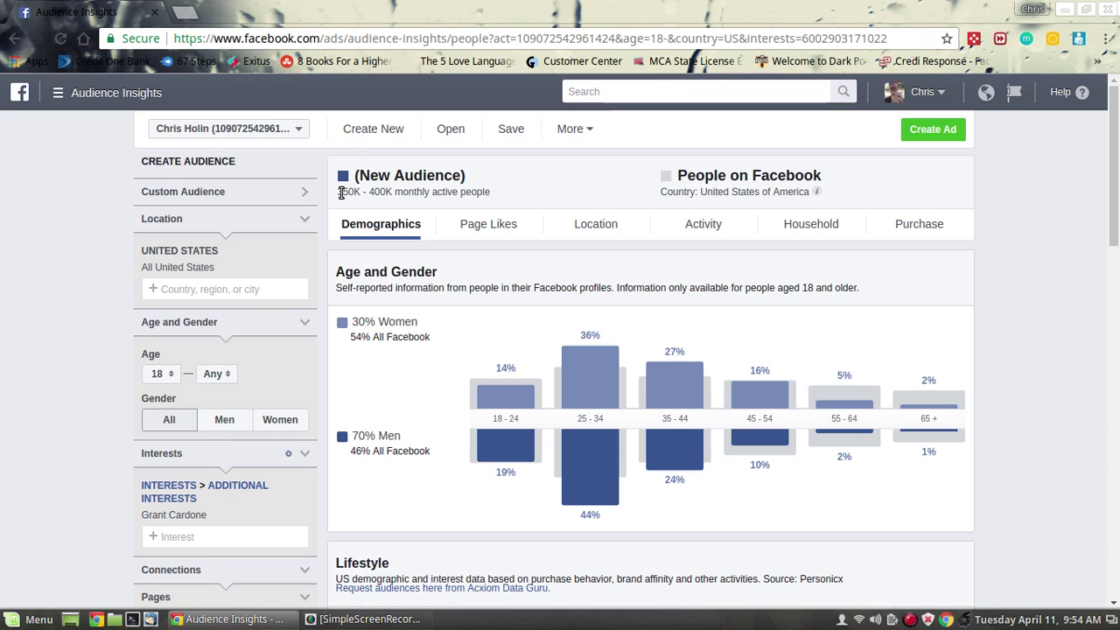
# - Examine the Grant Cardone audience's monthly active people and its age and gender breakdown
pyautogui.moveTo(341, 193); pyautogui.dragTo(396, 192)
pyautogui.click(553, 189)
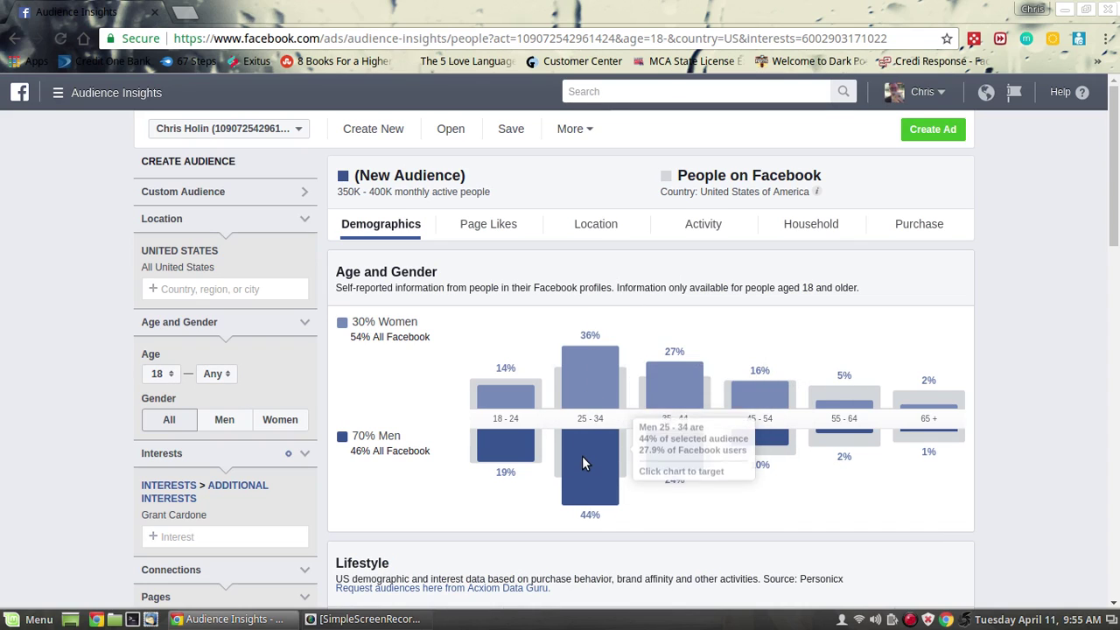
pyautogui.scroll(-2, 1117, 201)
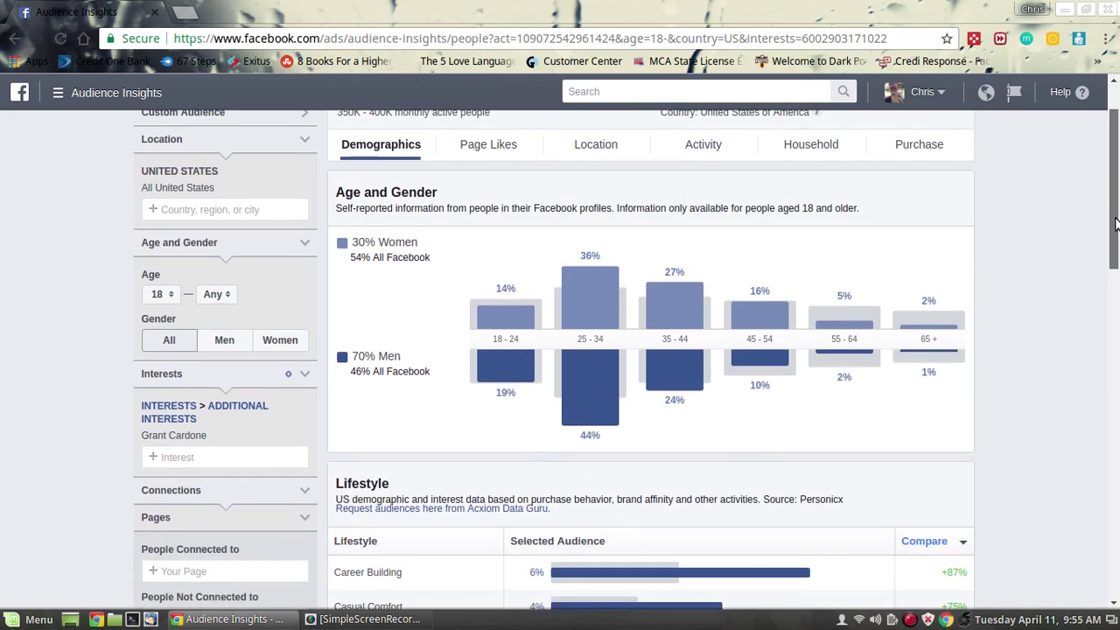
pyautogui.scroll(2, 1117, 201)
# - Show the Grant Cardone audience's page likes and review the pages listed under Top Categories
pyautogui.click(501, 234)
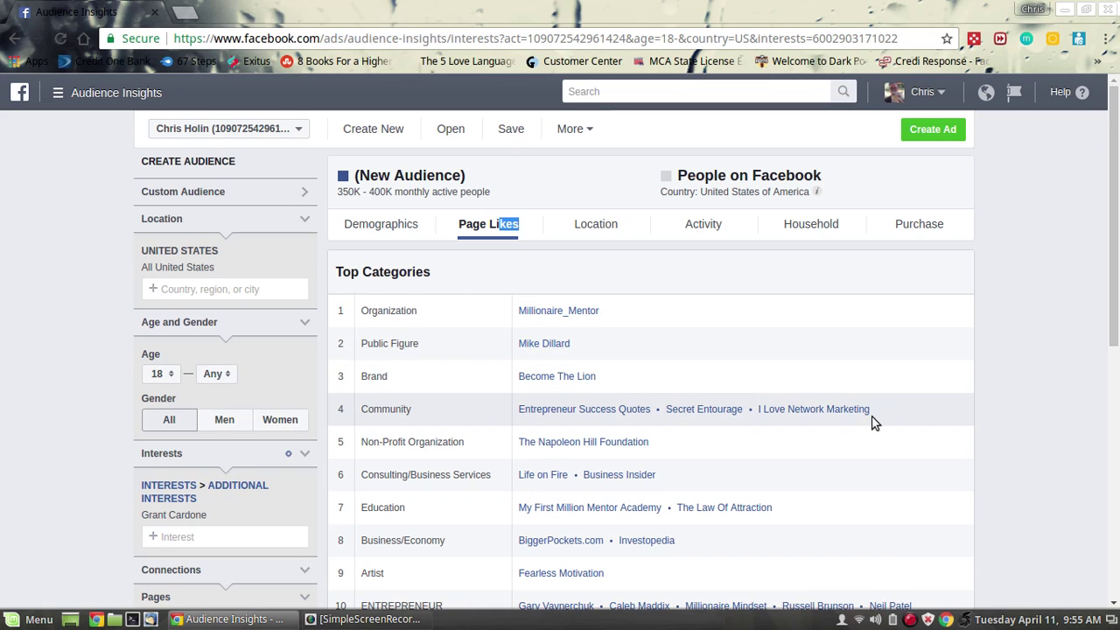
pyautogui.scroll(-2, 752, 428)
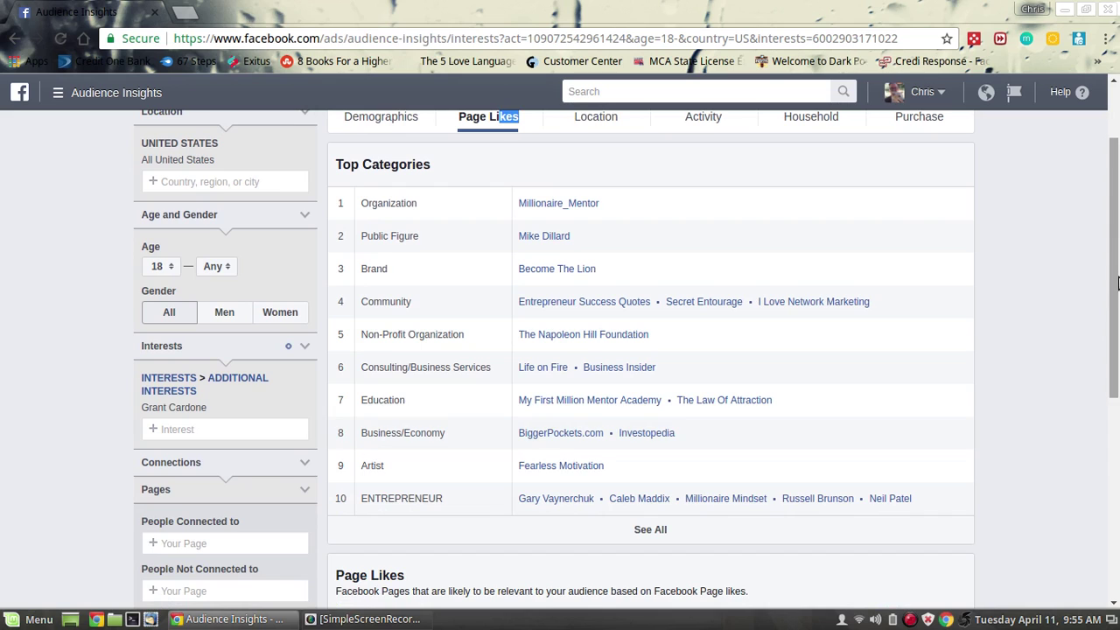
pyautogui.moveTo(1115, 232); pyautogui.dragTo(1117, 179)
pyautogui.scroll(-3, 858, 391)
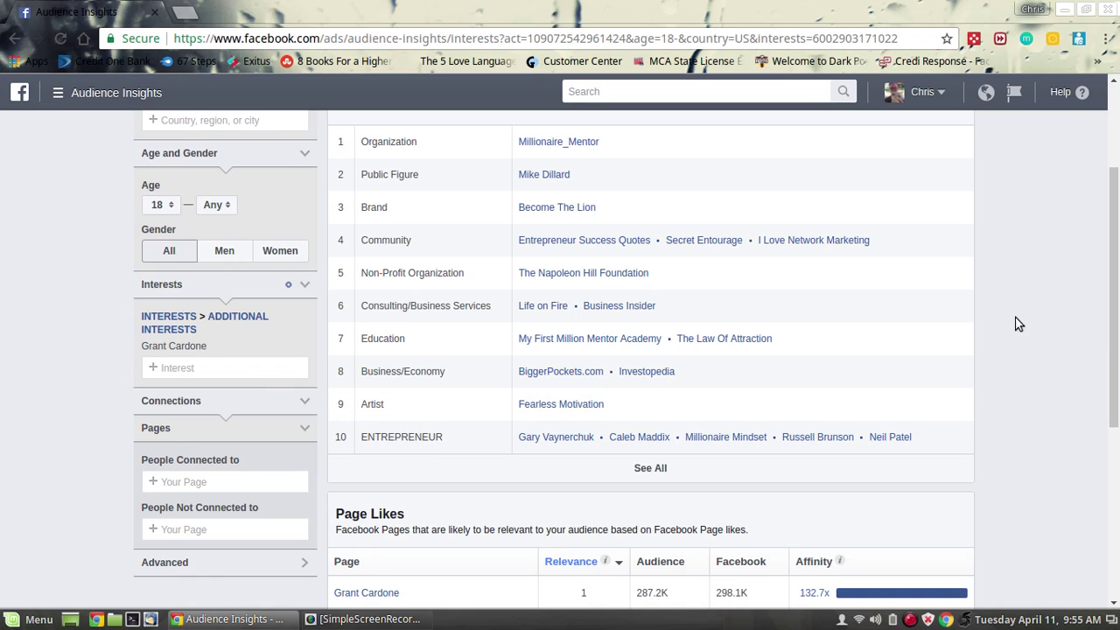
pyautogui.scroll(3, 1105, 320)
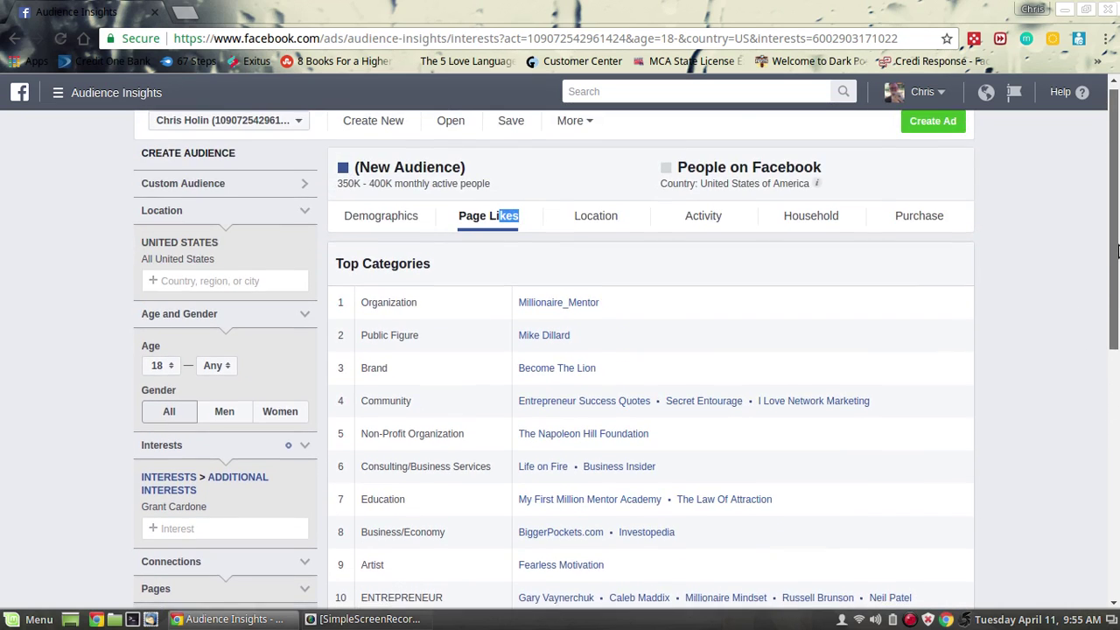
pyautogui.scroll(-2, 612, 350)
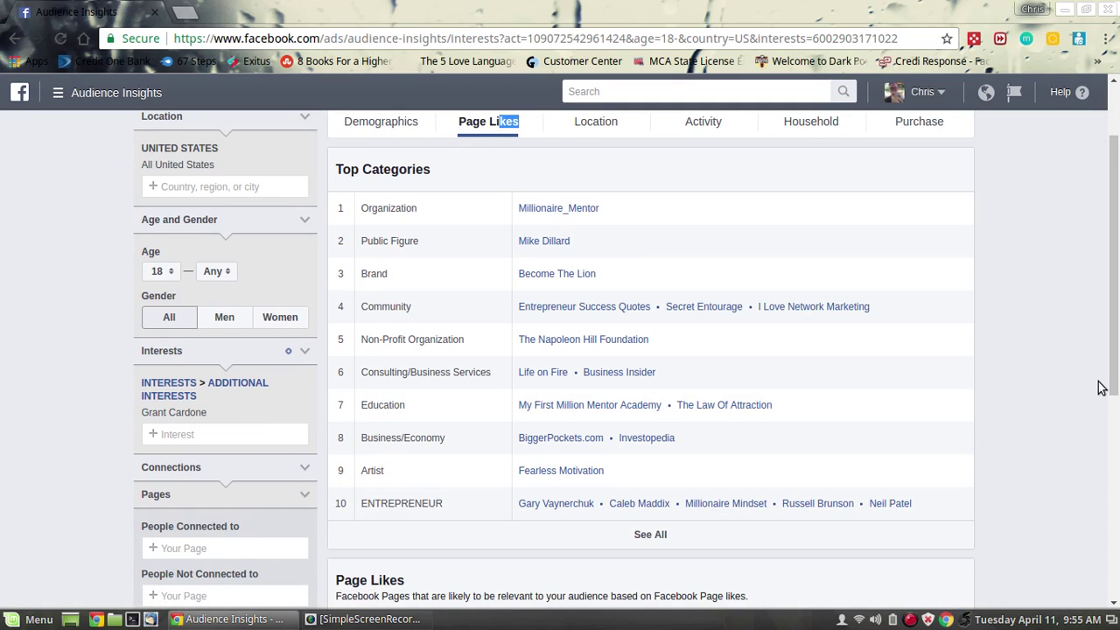
pyautogui.scroll(1, 1100, 387)
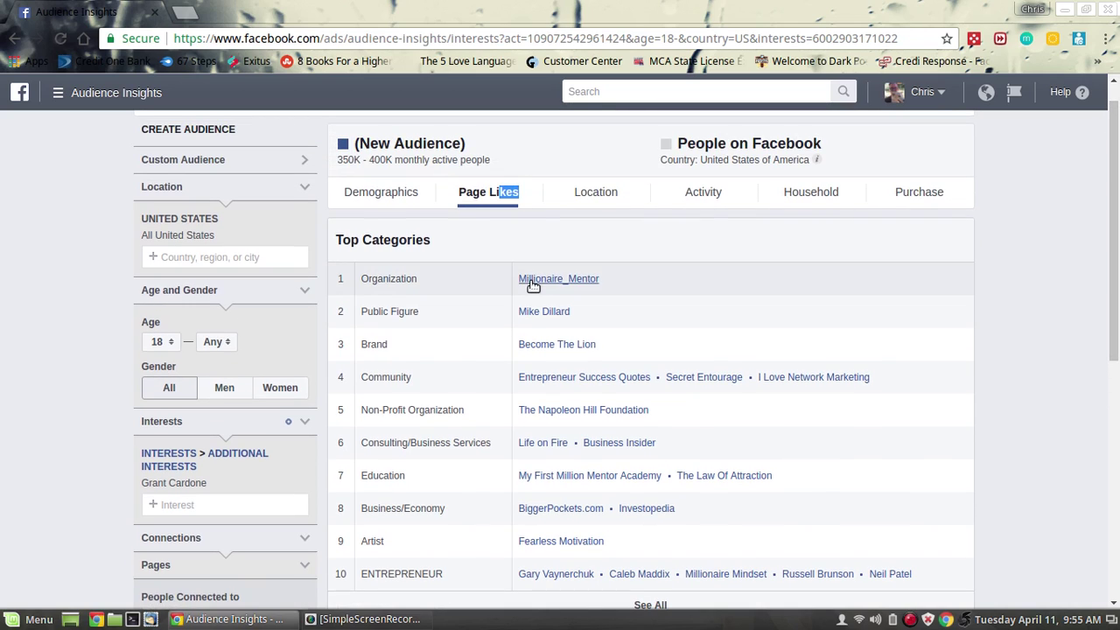
pyautogui.click(495, 210)
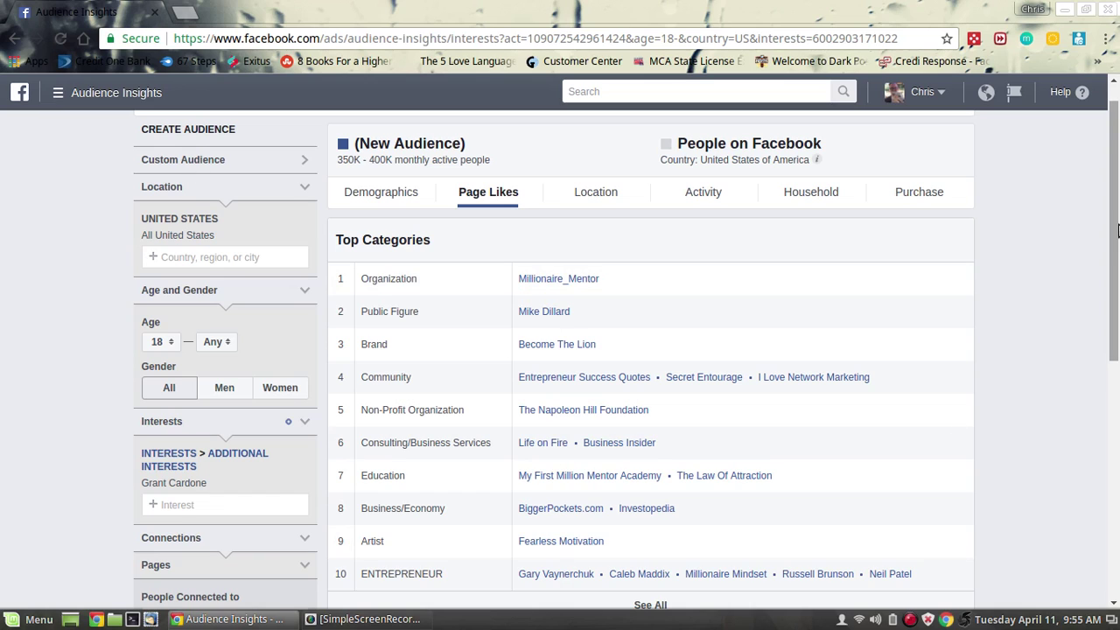
# - Examine the relevance, audience and affinity columns of the Page Likes table below the top categories
pyautogui.moveTo(1116, 131); pyautogui.dragTo(1116, 201)
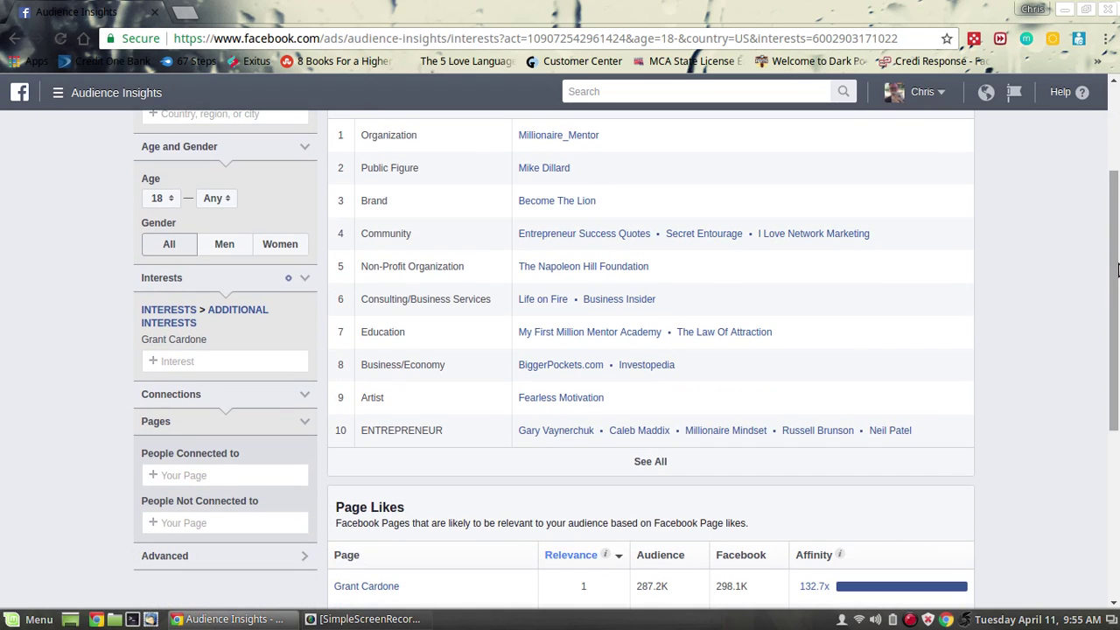
pyautogui.moveTo(1115, 302); pyautogui.dragTo(1114, 388)
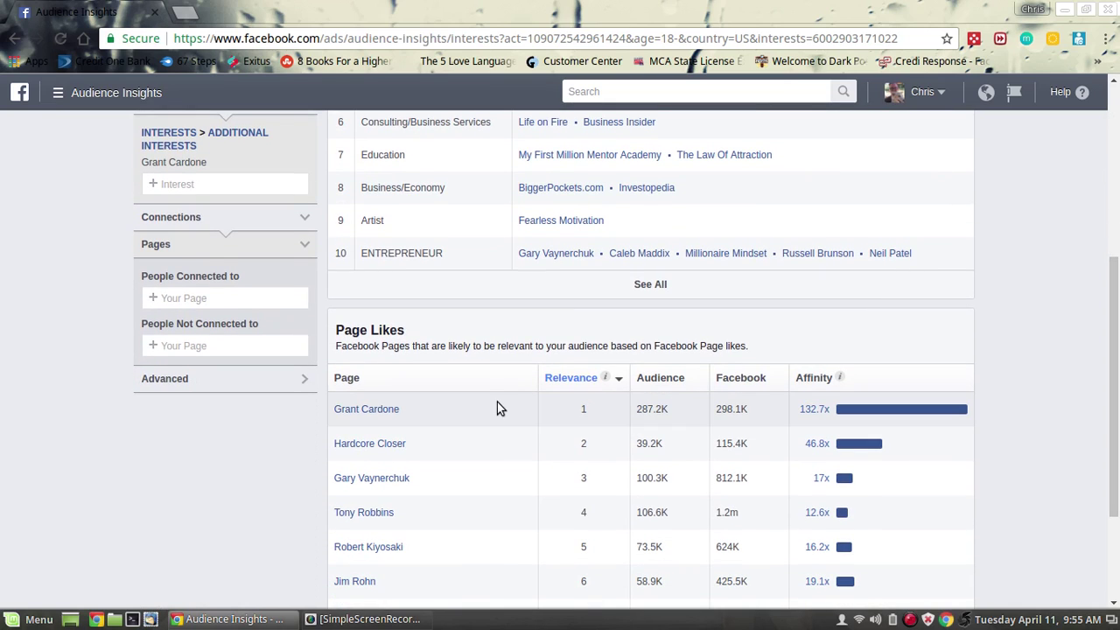
pyautogui.moveTo(820, 444)
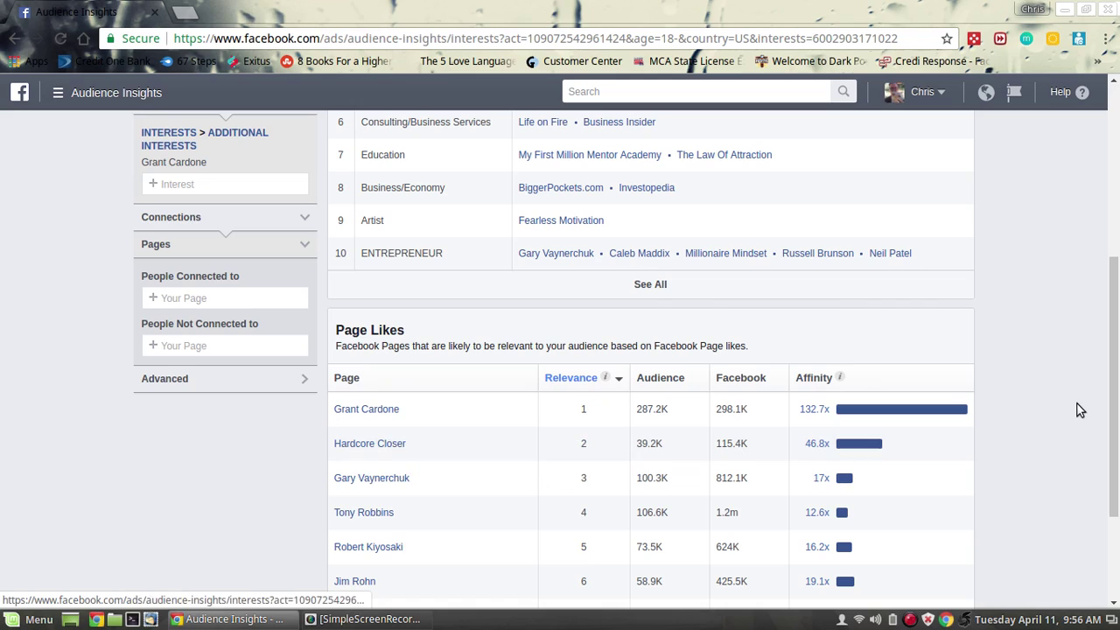
pyautogui.moveTo(1115, 297); pyautogui.dragTo(1114, 125)
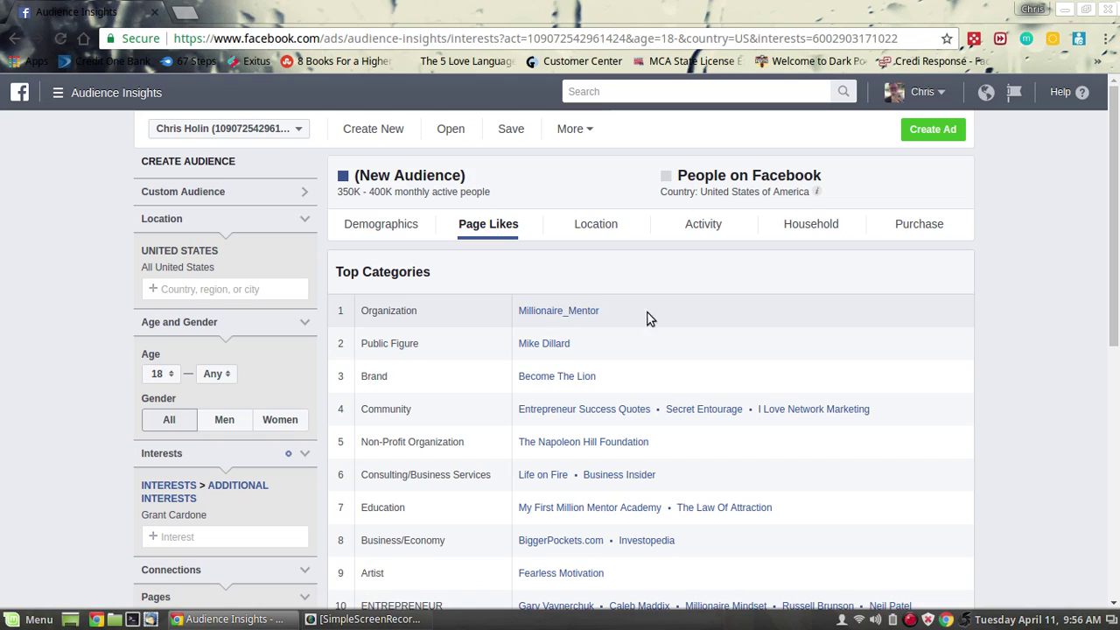
# - Open the Millionaire_Mentor page in a new tab and look through its like count, reviews and liked pages
pyautogui.middleClick(536, 312)
pyautogui.click(212, 8)
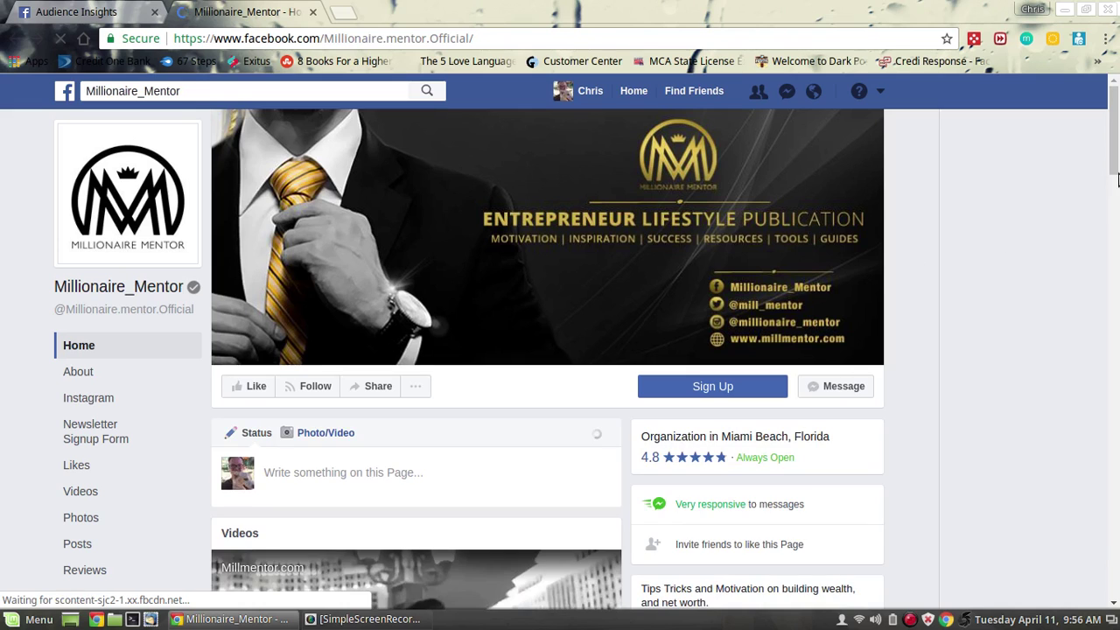
pyautogui.scroll(-3, 828, 281)
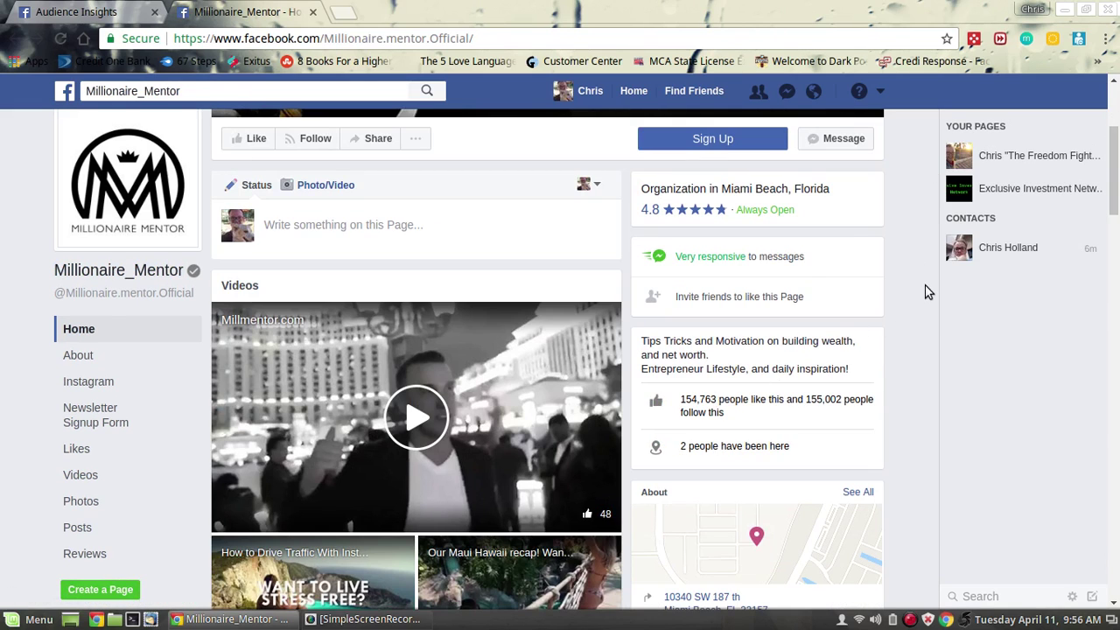
pyautogui.moveTo(1115, 131); pyautogui.dragTo(1100, 527)
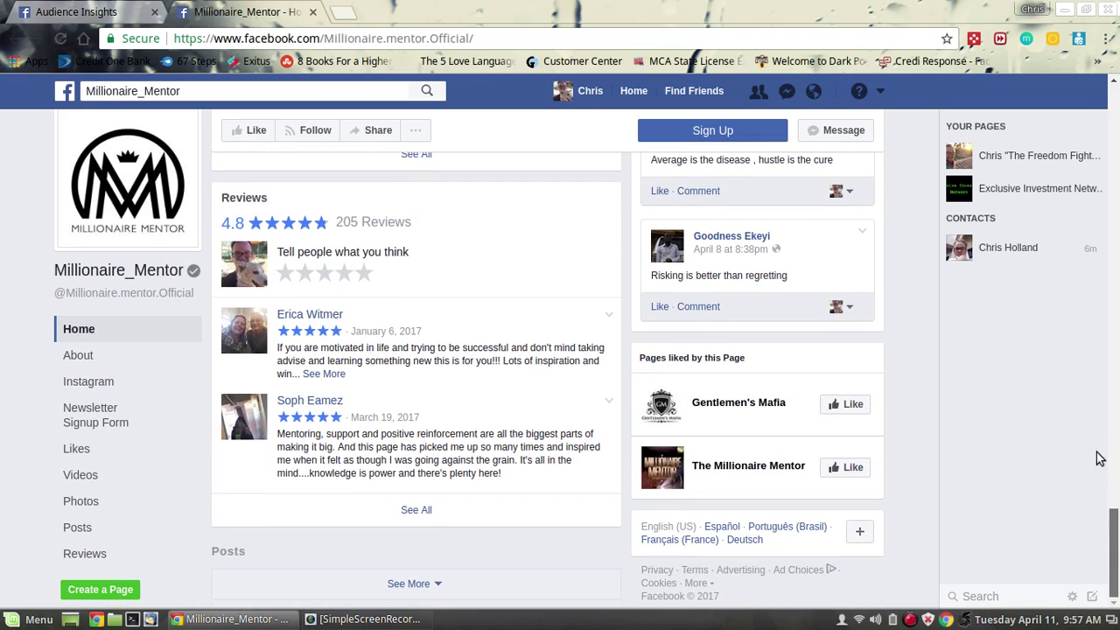
# - Close the Millionaire_Mentor page and search the audience's interests for "millionaire_mentor" and "millionaire mentor", clearing the entry at the end
pyautogui.press('Home')
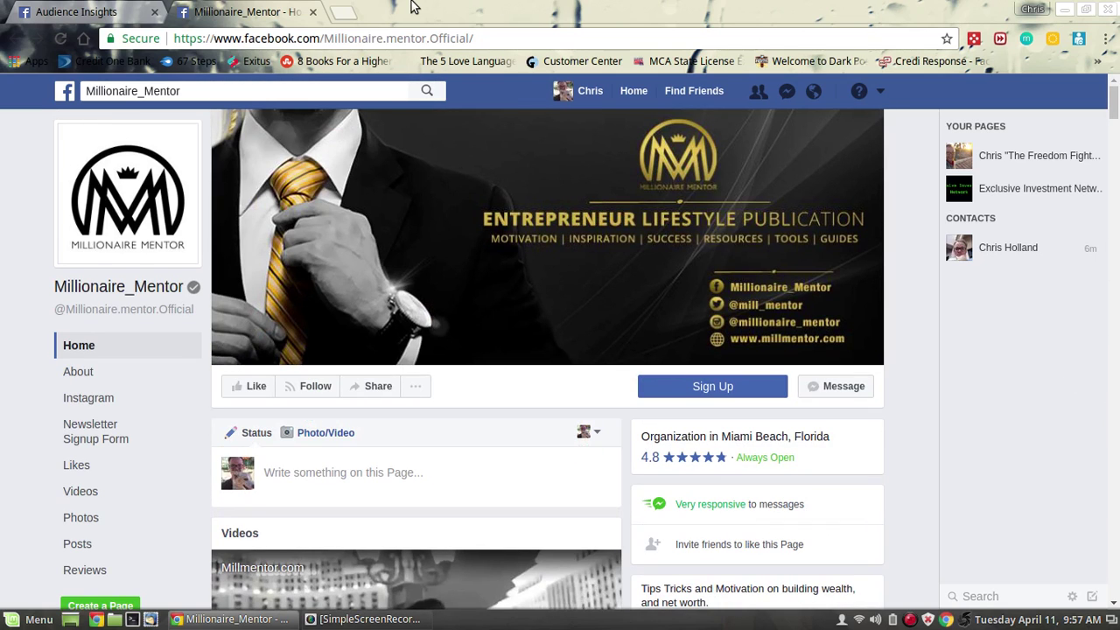
pyautogui.click(144, 9)
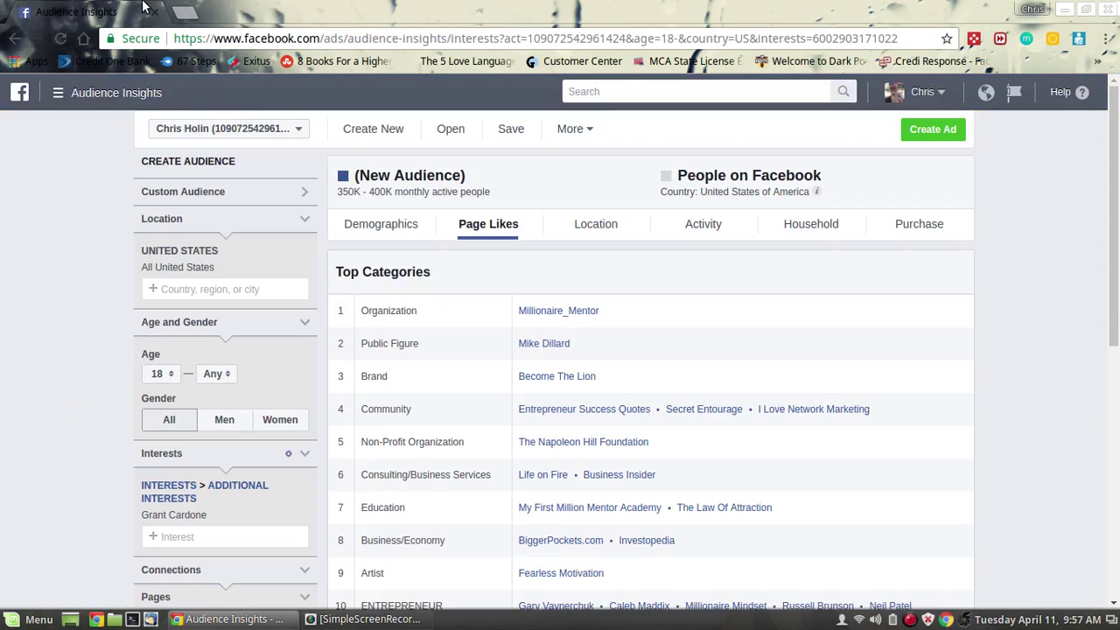
pyautogui.click(175, 539)
pyautogui.write('millionaire_mentor')
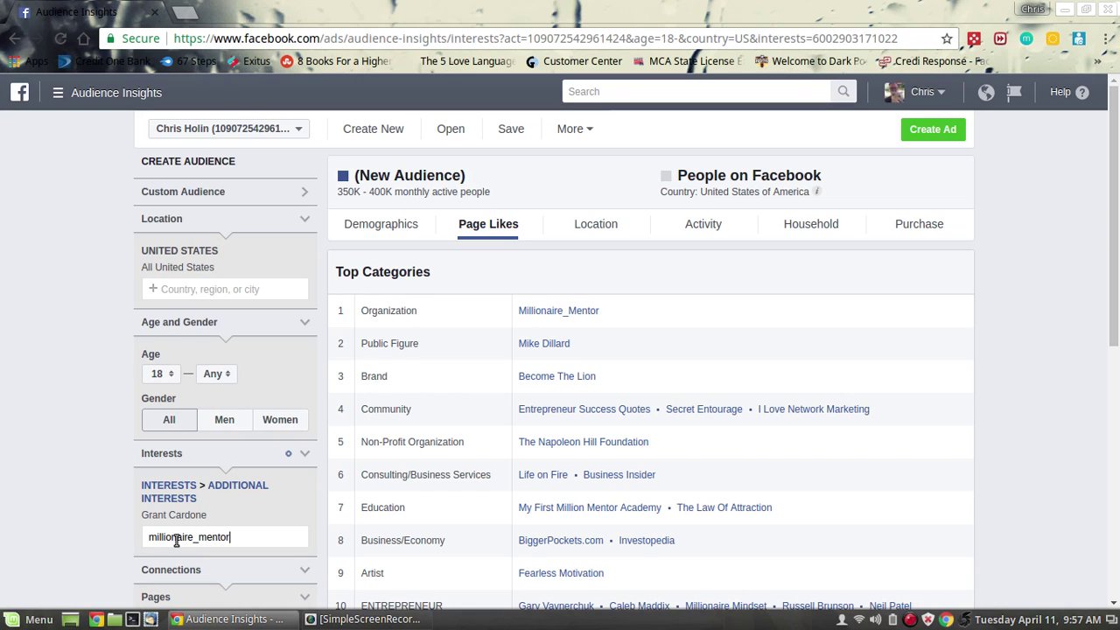
pyautogui.press('BackSpace')
pyautogui.press('BackSpace')
pyautogui.press('BackSpace')
pyautogui.press('BackSpace')
pyautogui.press('BackSpace')
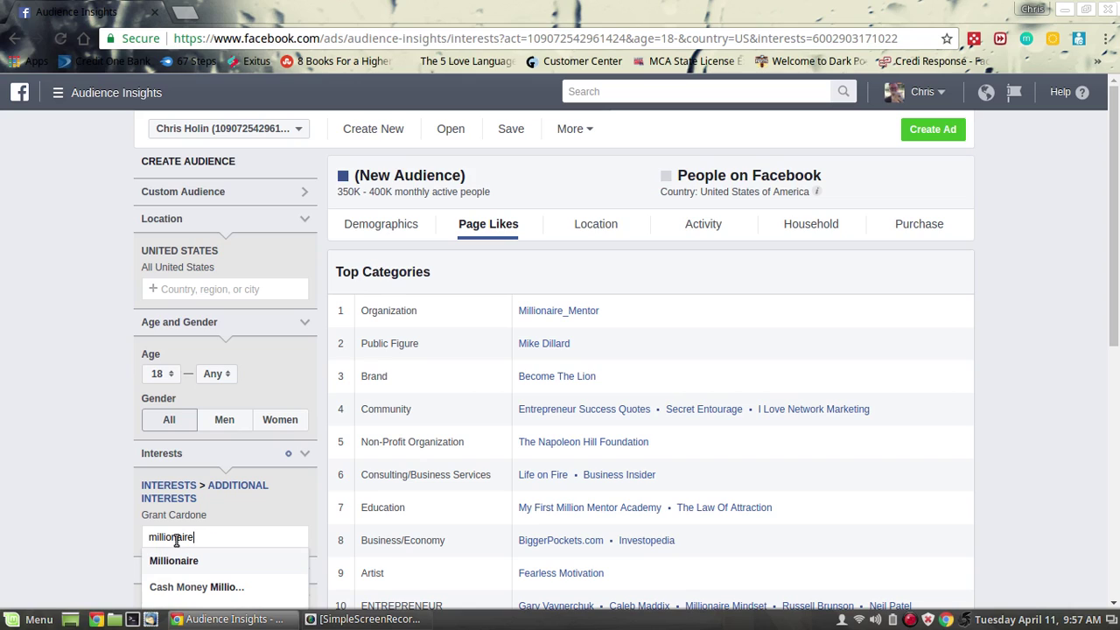
pyautogui.write('mentor')
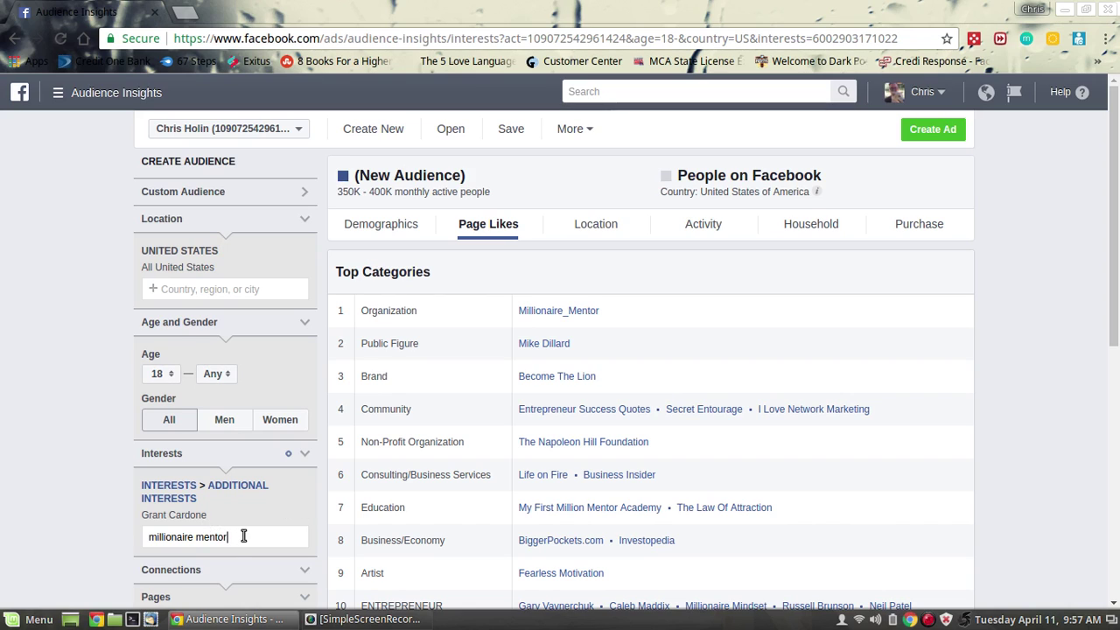
pyautogui.moveTo(228, 540); pyautogui.dragTo(130, 540)
pyautogui.press('BackSpace')
# - Open The Napoleon Hill Foundation page from the Non-Profit Organization category and look over its like count and description
pyautogui.moveTo(1117, 203); pyautogui.dragTo(1117, 268)
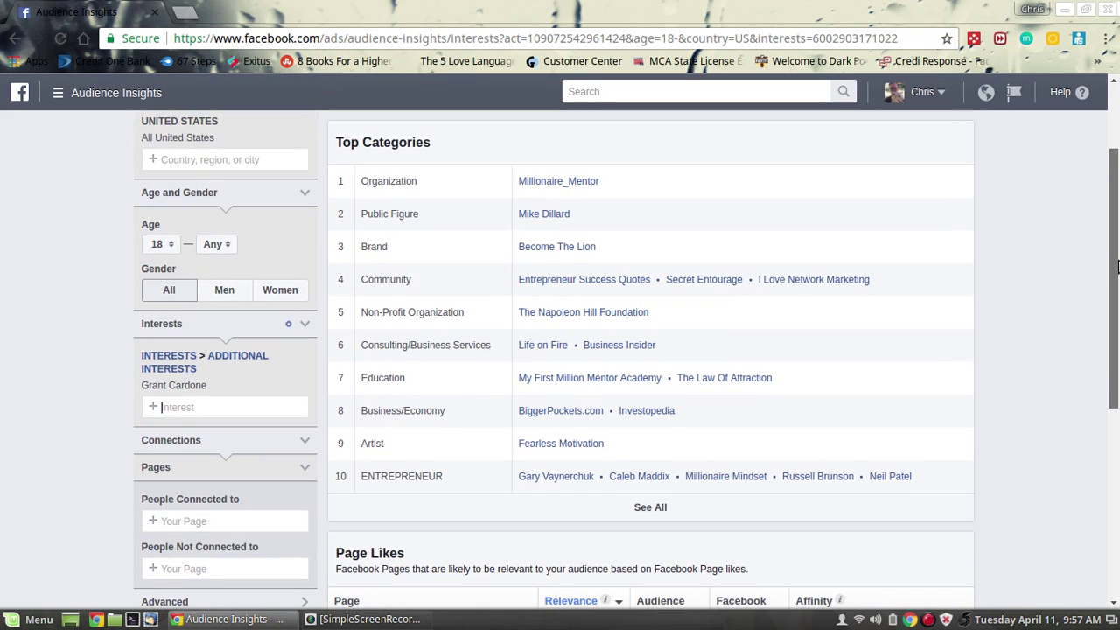
pyautogui.click(573, 315)
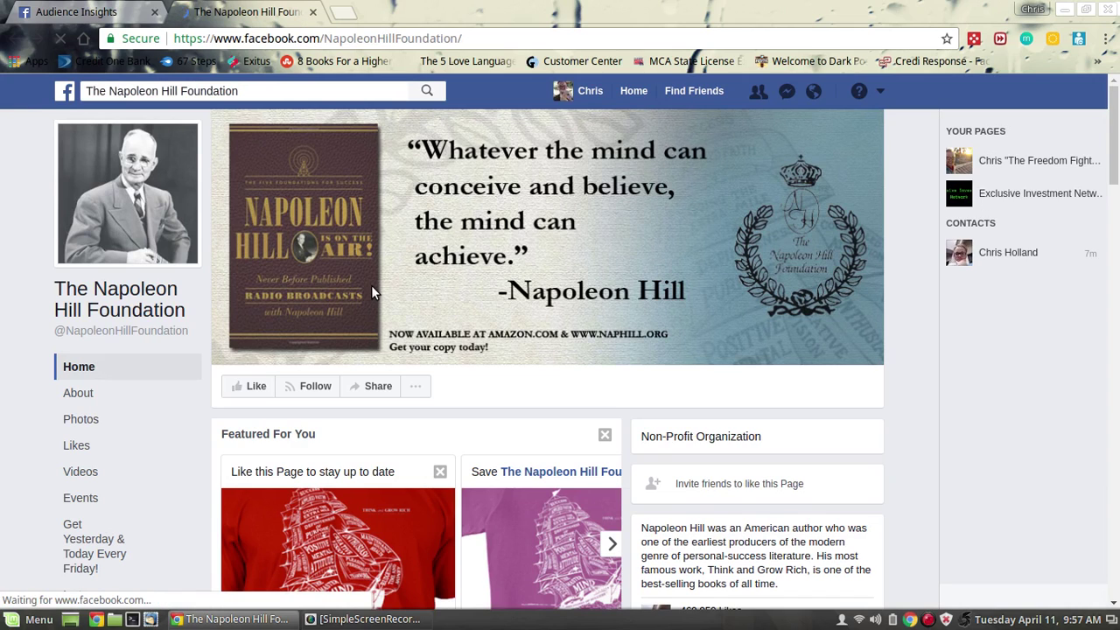
pyautogui.scroll(-3, 1116, 171)
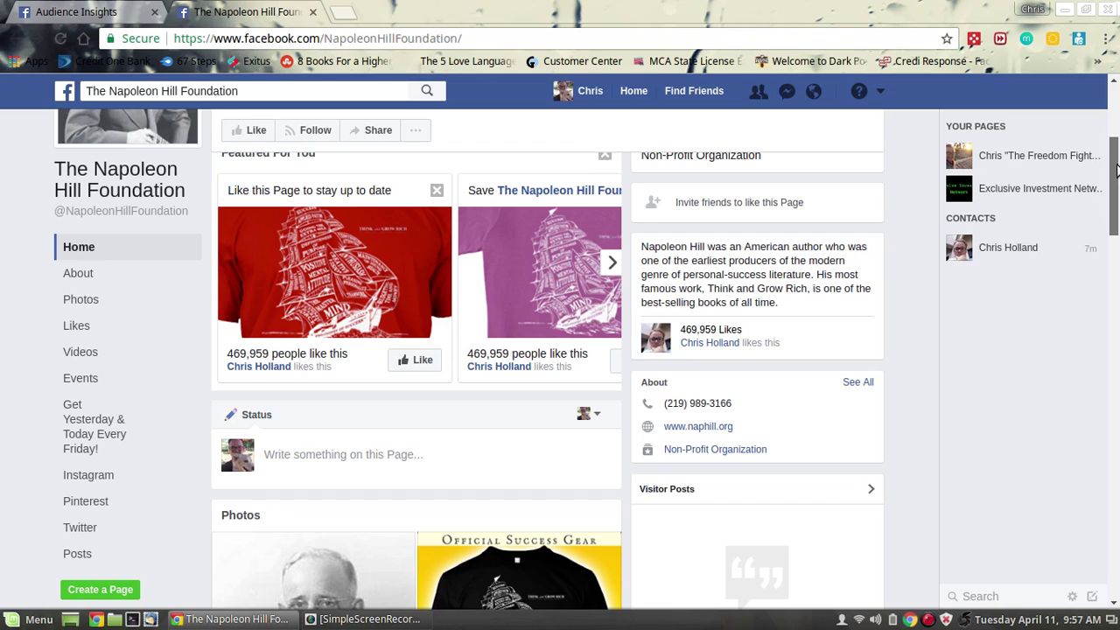
pyautogui.moveTo(1117, 171); pyautogui.dragTo(1082, 7)
# - Return to Audience Insights and search the interests for The Napoleon Hill Foundation, first by full name and again with "napolean"
pyautogui.click(76, 11)
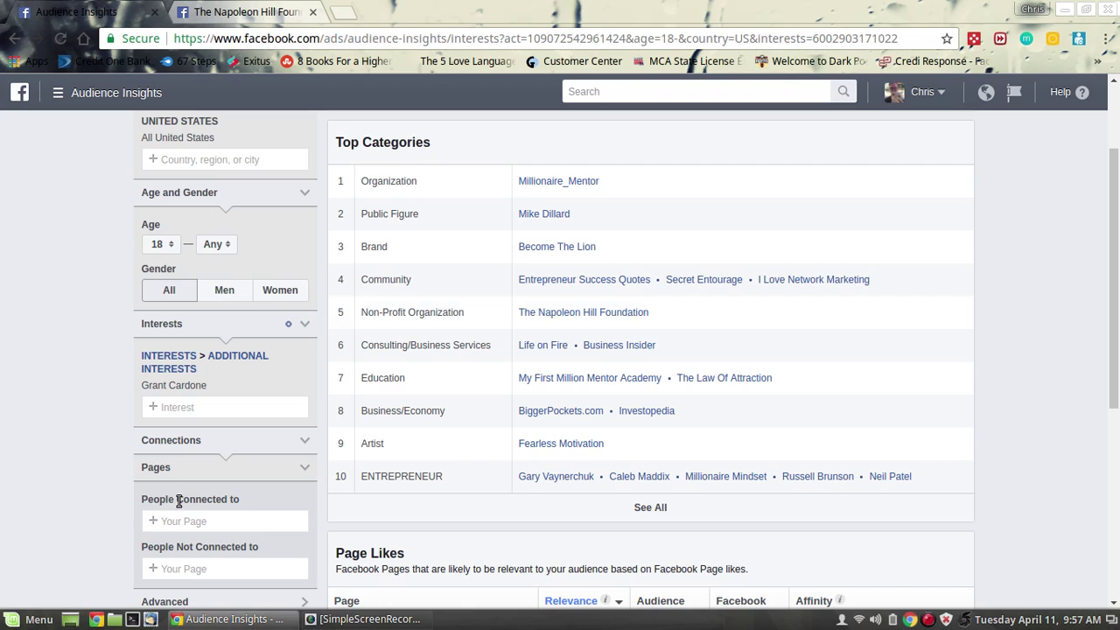
pyautogui.click(215, 414)
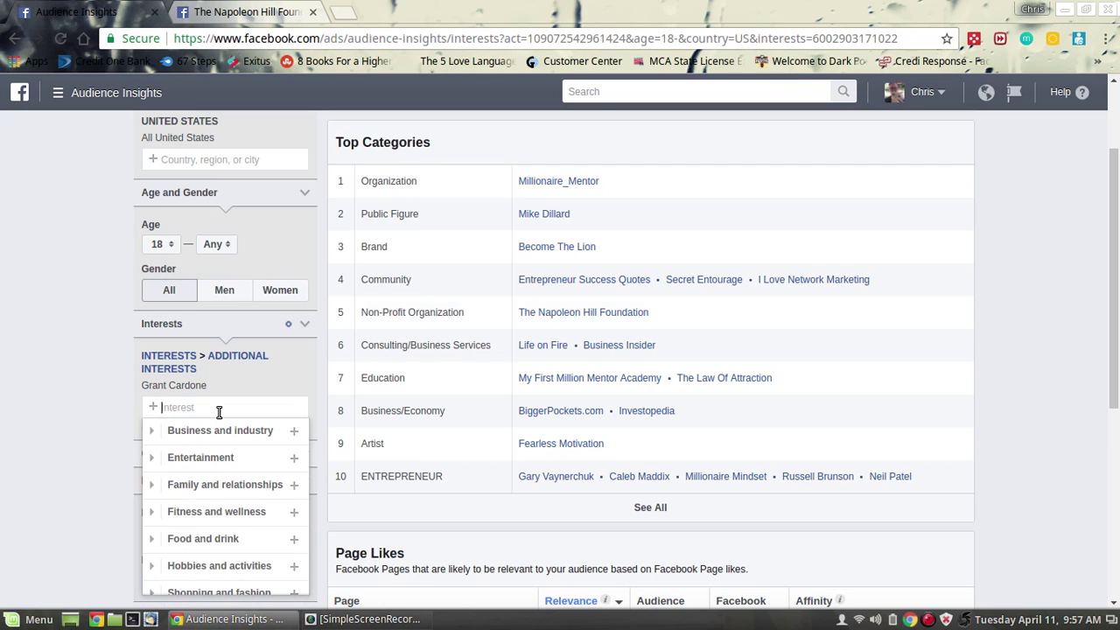
pyautogui.write('the napolean hil')
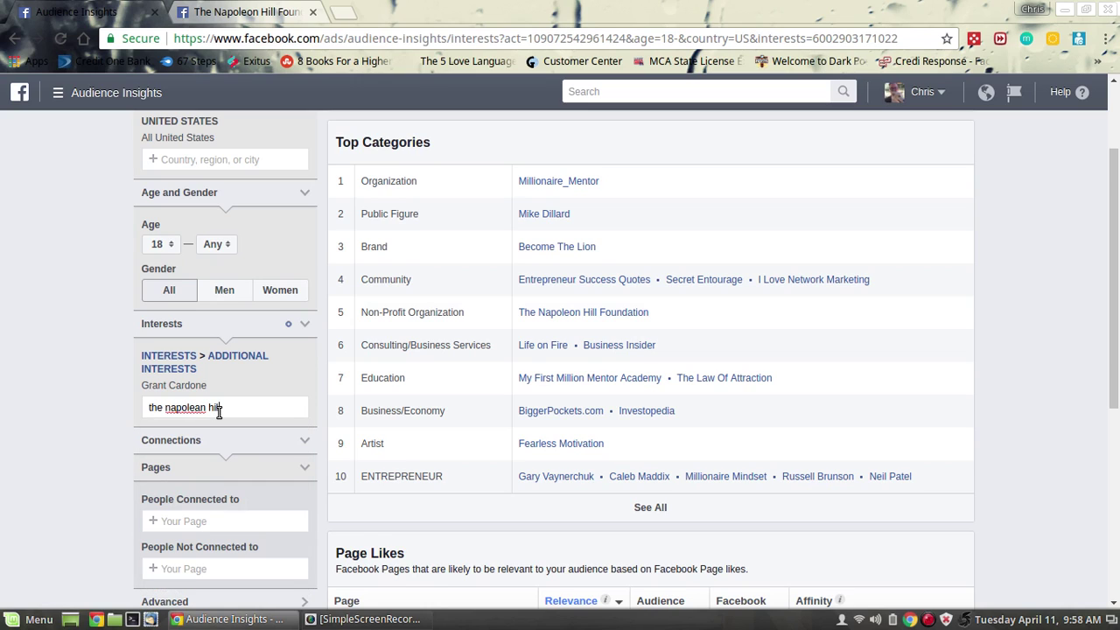
pyautogui.write('ndation')
pyautogui.moveTo(287, 409); pyautogui.dragTo(75, 390)
pyautogui.write('nap')
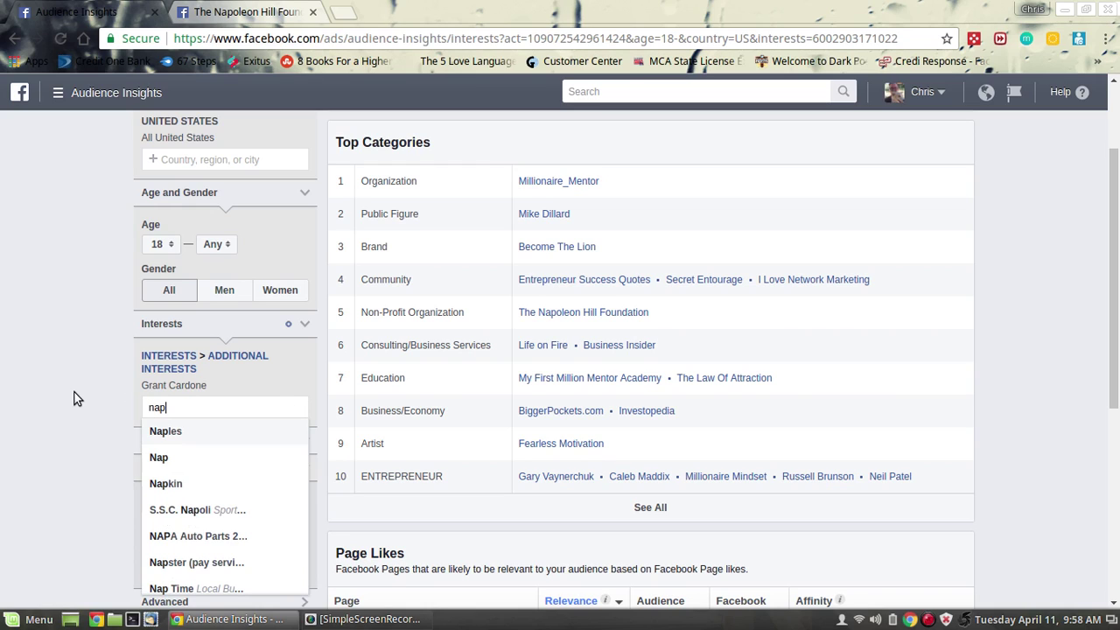
pyautogui.write('olean')
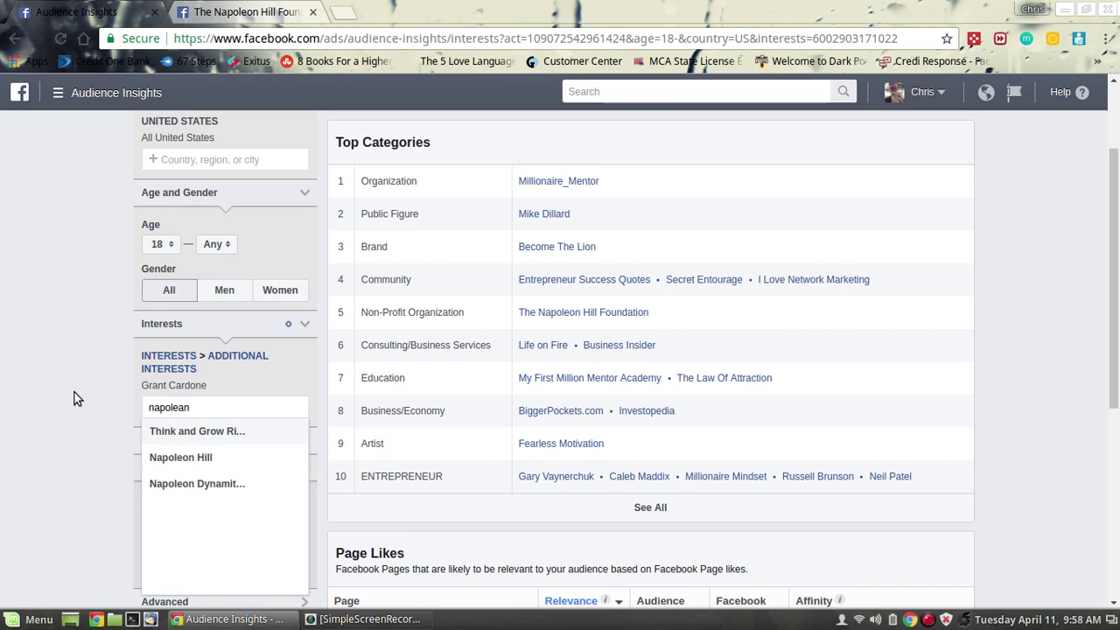
pyautogui.press('BackSpace')
pyautogui.press('BackSpace')
pyautogui.press('BackSpace')
pyautogui.press('BackSpace')
pyautogui.press('BackSpace')
pyautogui.press('BackSpace')
pyautogui.press('BackSpace')
pyautogui.press('BackSpace')
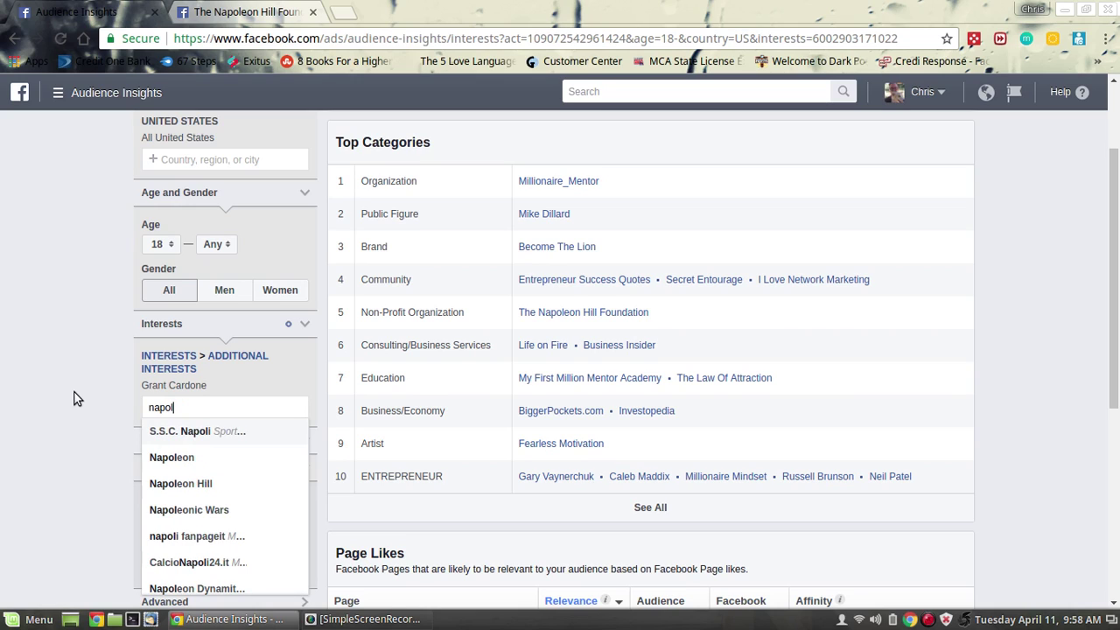
# - Open the My First Million Mentor Academy page, close The Napoleon Hill Foundation tab and look over the academy's page
pyautogui.click(612, 380)
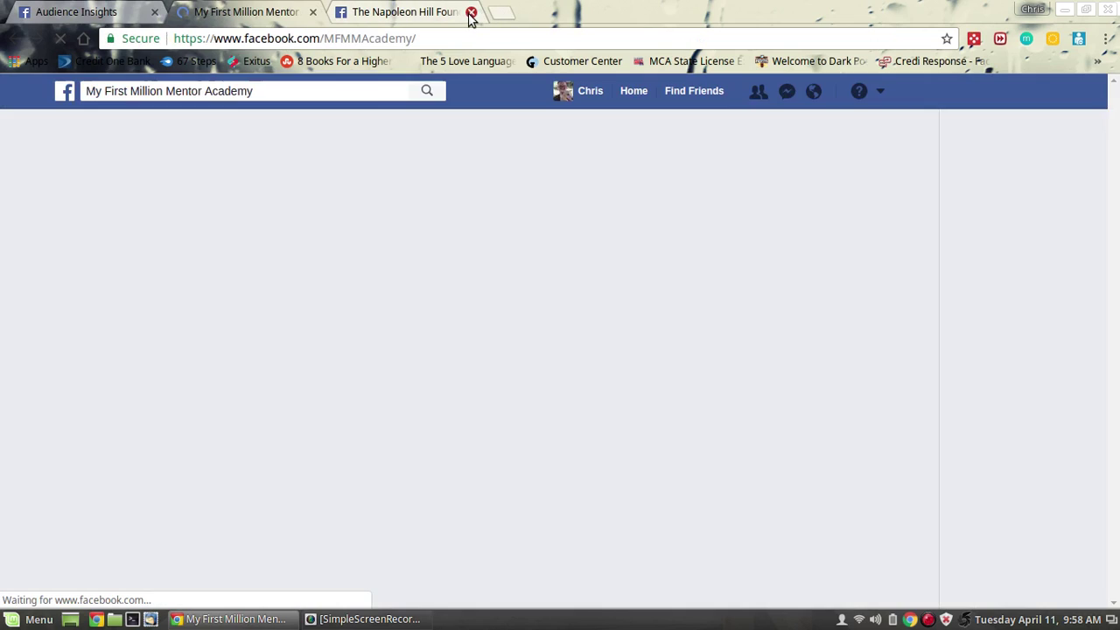
pyautogui.click(471, 11)
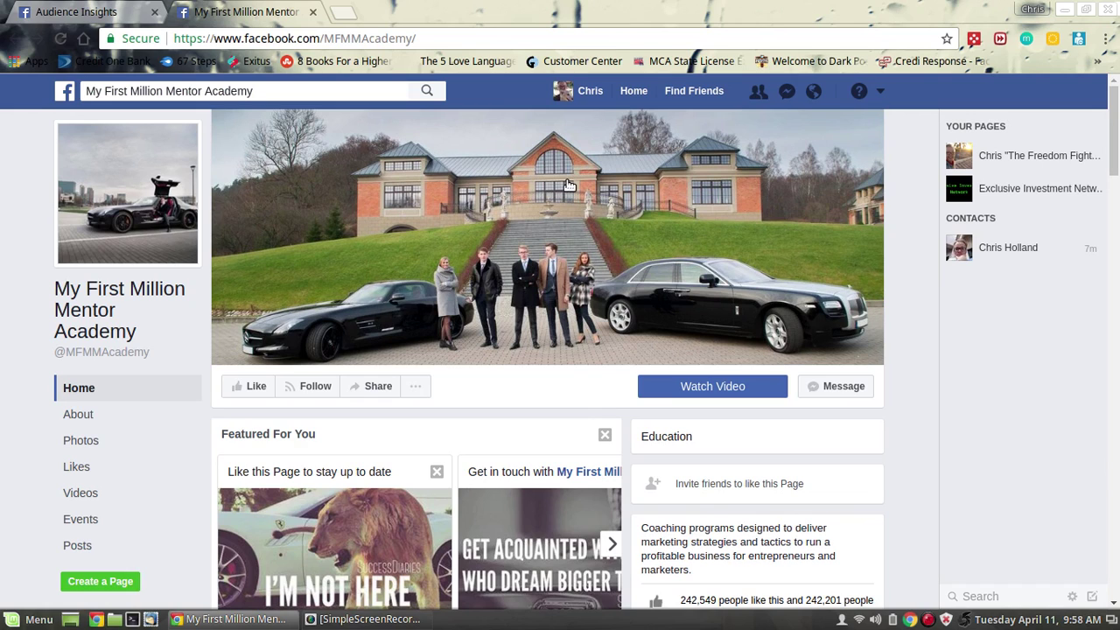
pyautogui.moveTo(1113, 109); pyautogui.dragTo(1113, 79)
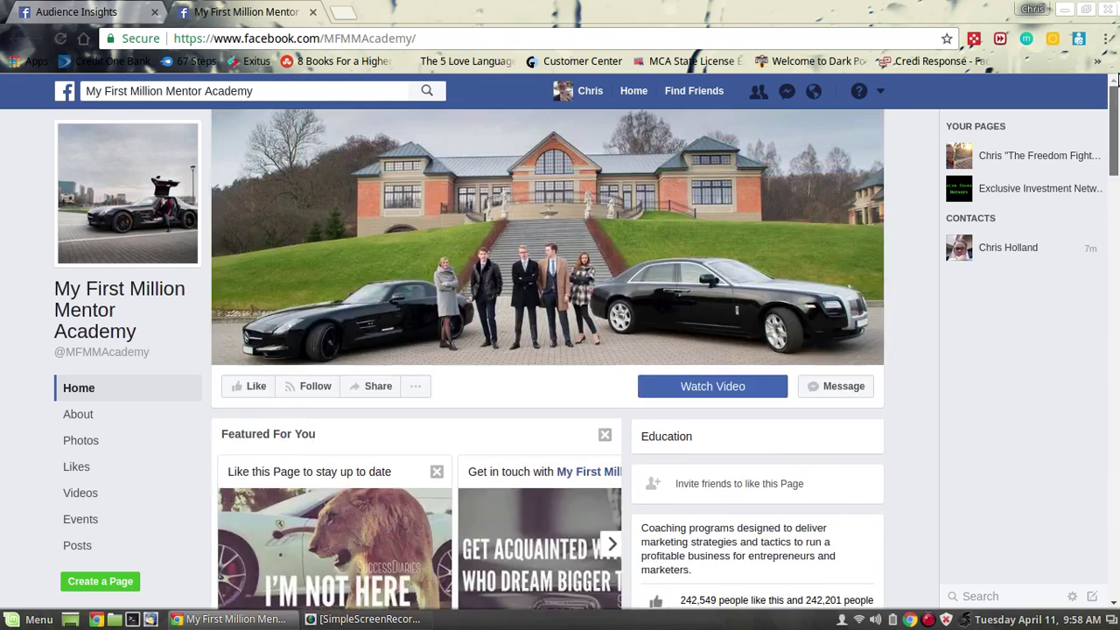
# - Return to Audience Insights, search the interests for "my first million mentor a" and clear the entry
pyautogui.click(76, 9)
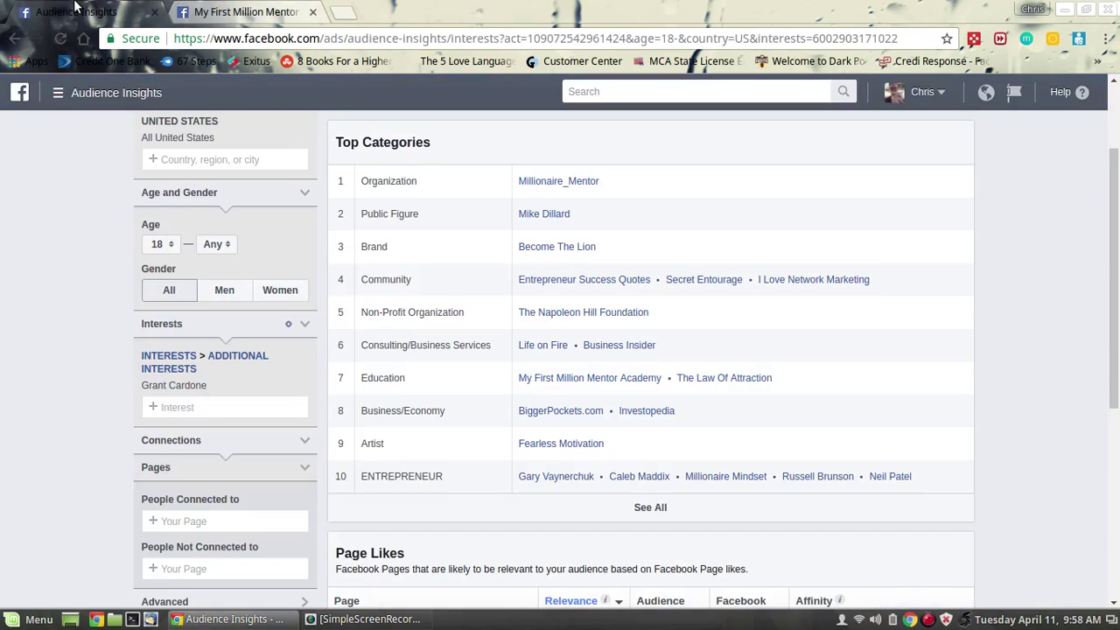
pyautogui.click(184, 407)
pyautogui.write('my first m')
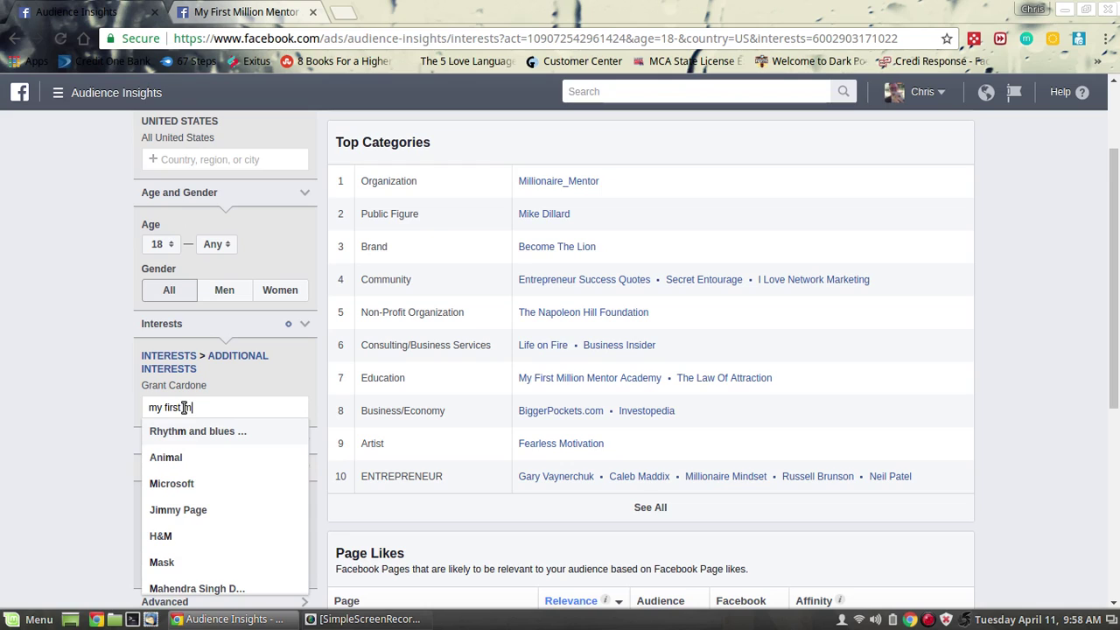
pyautogui.write('illion mentor a')
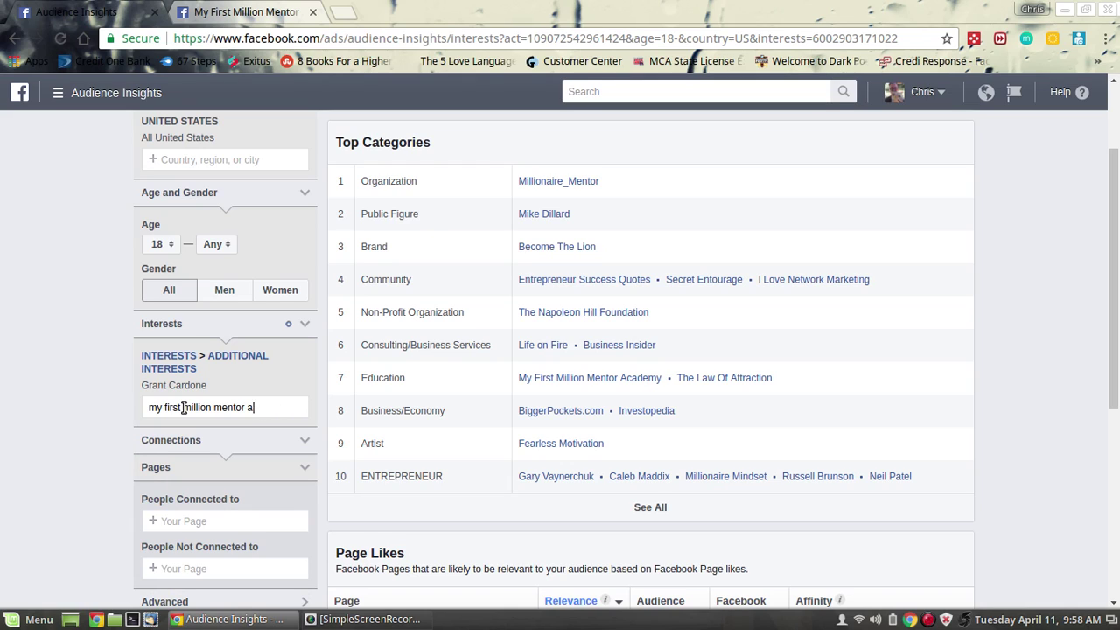
pyautogui.press('BackSpace')
pyautogui.press('BackSpace')
pyautogui.press('BackSpace')
pyautogui.press('BackSpace')
pyautogui.press('BackSpace')
pyautogui.press('BackSpace')
pyautogui.press('BackSpace')
pyautogui.press('BackSpace')
pyautogui.press('BackSpace')
pyautogui.press('BackSpace')
pyautogui.press('BackSpace')
pyautogui.press('BackSpace')
pyautogui.press('BackSpace')
pyautogui.press('BackSpace')
pyautogui.press('BackSpace')
pyautogui.press('BackSpace')
pyautogui.press('BackSpace')
pyautogui.press('BackSpace')
pyautogui.press('BackSpace')
pyautogui.press('BackSpace')
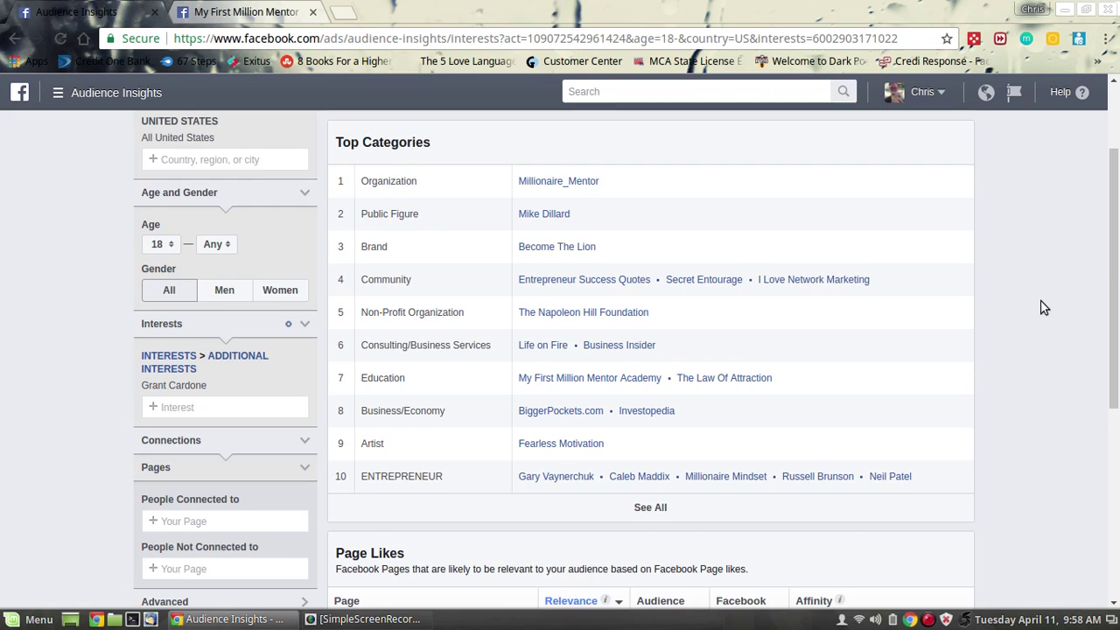
# - Search the interests for "hardcore closer", the page listed second in the Page Likes table, and clear the entry
pyautogui.scroll(-3, 504, 373)
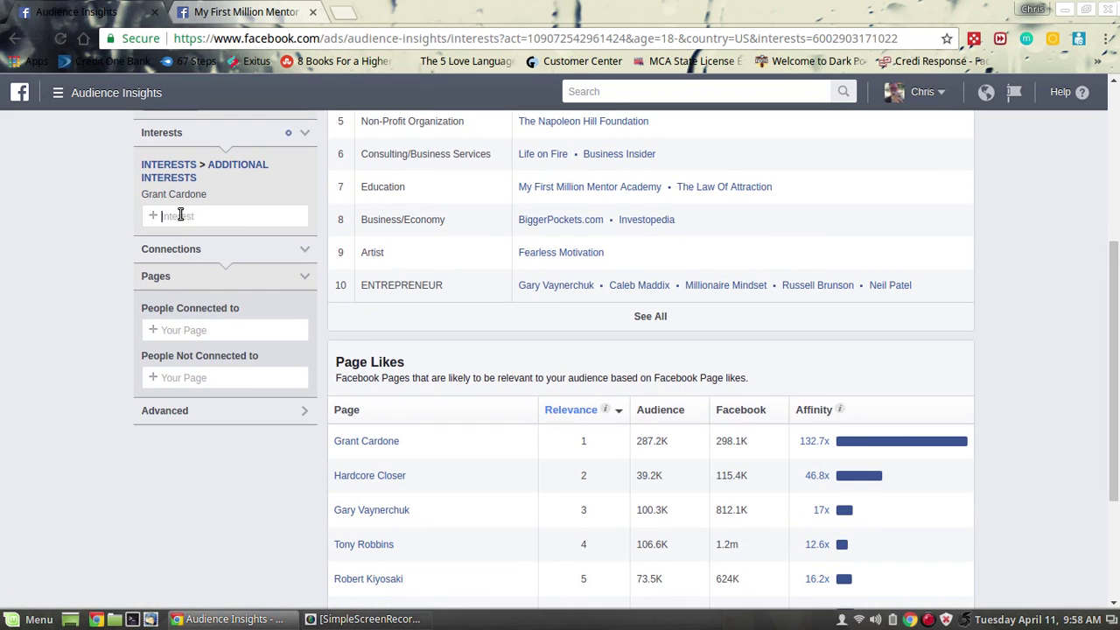
pyautogui.write('hardco')
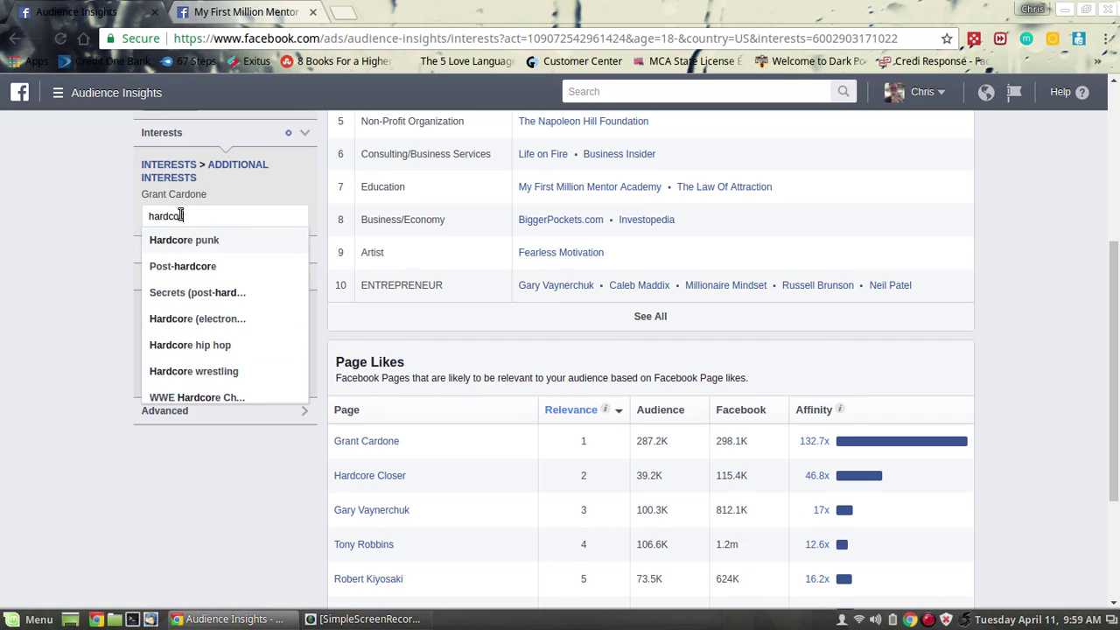
pyautogui.write('re closer')
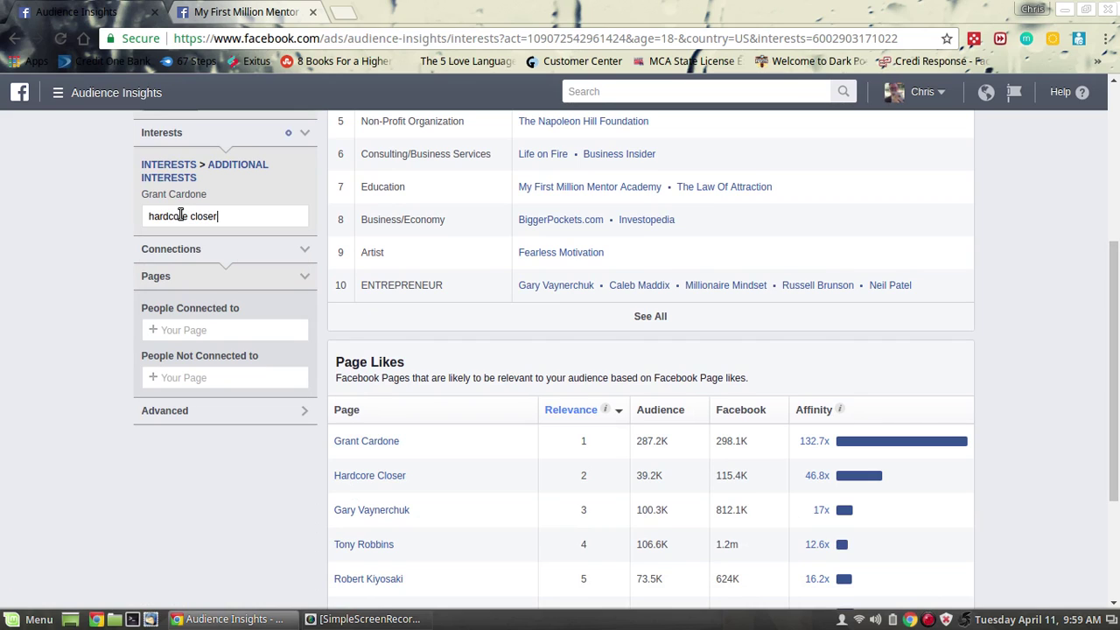
pyautogui.rightClick(244, 215)
pyautogui.click(163, 216)
# - Search the interests for "fearless mot", clear it and search for "life on fire" instead
pyautogui.scroll(1, 1116, 333)
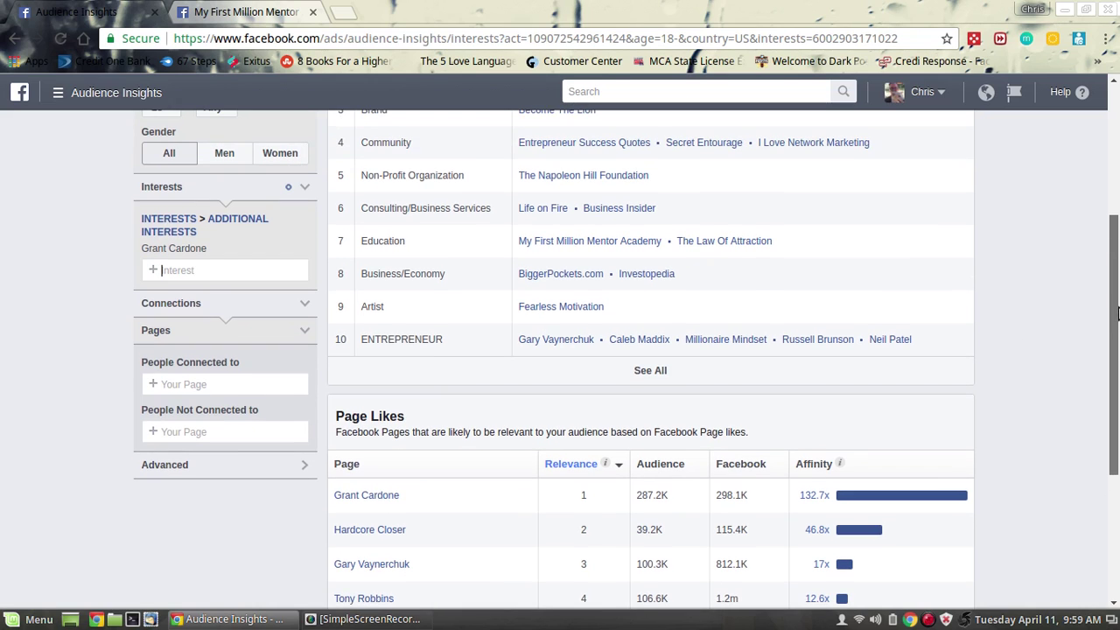
pyautogui.click(205, 277)
pyautogui.write('fear')
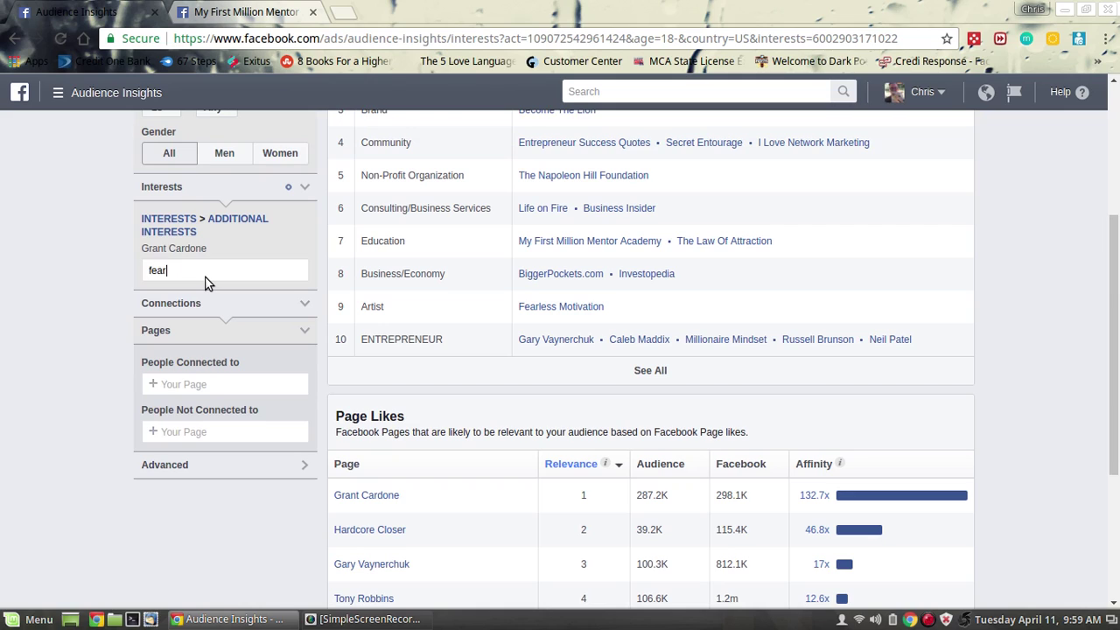
pyautogui.write('less mot')
pyautogui.press('BackSpace')
pyautogui.press('BackSpace')
pyautogui.press('BackSpace')
pyautogui.press('BackSpace')
pyautogui.press('BackSpace')
pyautogui.press('BackSpace')
pyautogui.press('BackSpace')
pyautogui.press('BackSpace')
pyautogui.press('BackSpace')
pyautogui.press('BackSpace')
pyautogui.press('BackSpace')
pyautogui.write('life on fire')
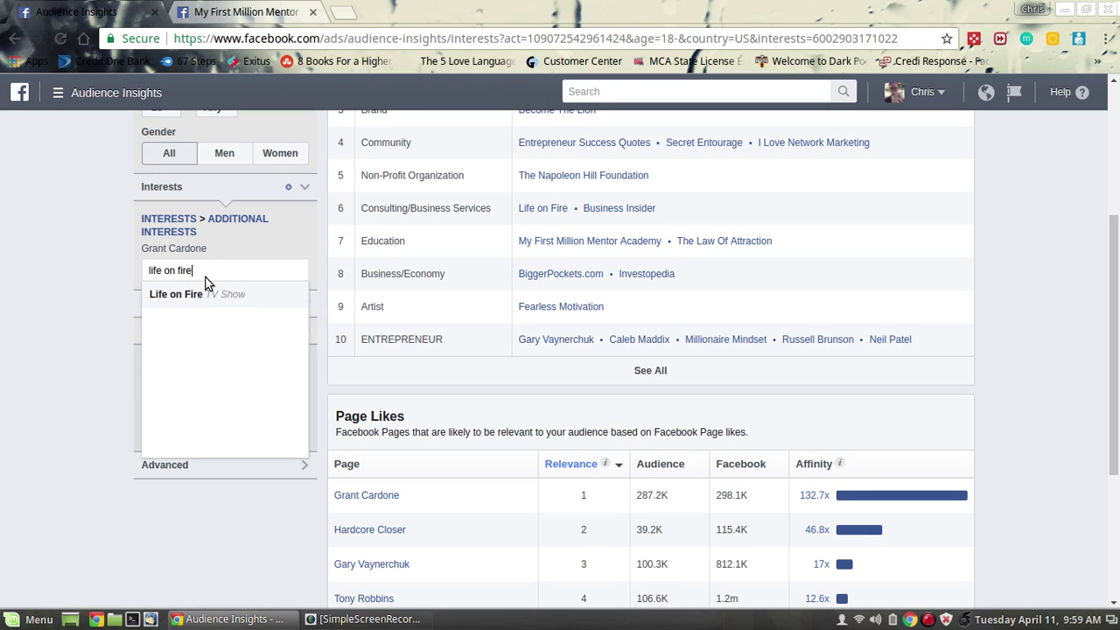
# - Open the Life on Fire page in a new tab, close the My First Million Mentor Academy tab and look over the new page
pyautogui.middleClick(539, 212)
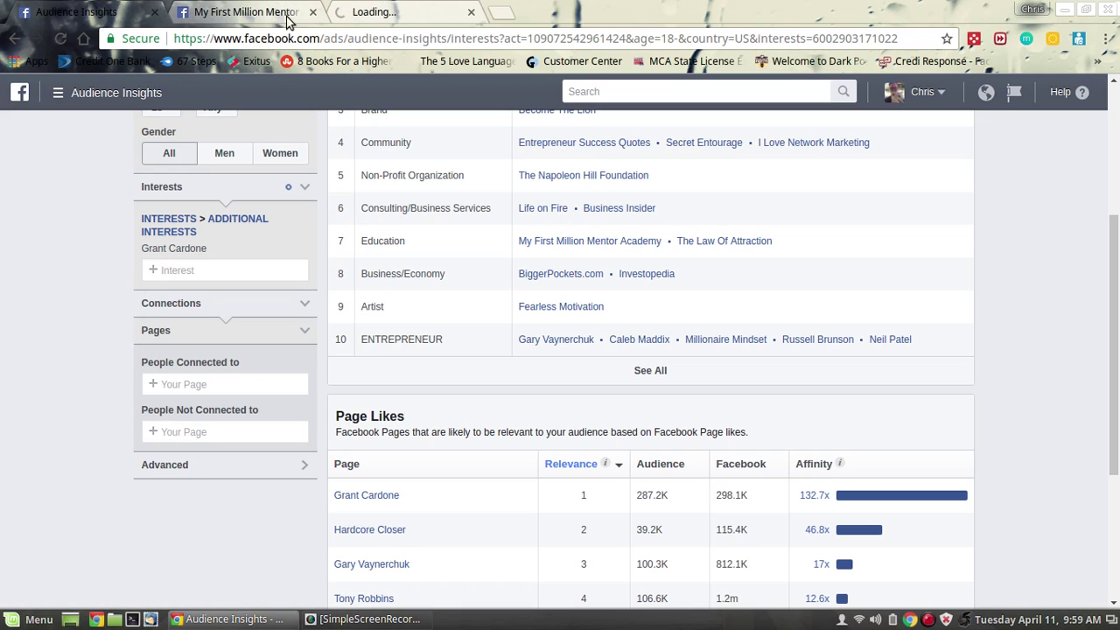
pyautogui.click(313, 13)
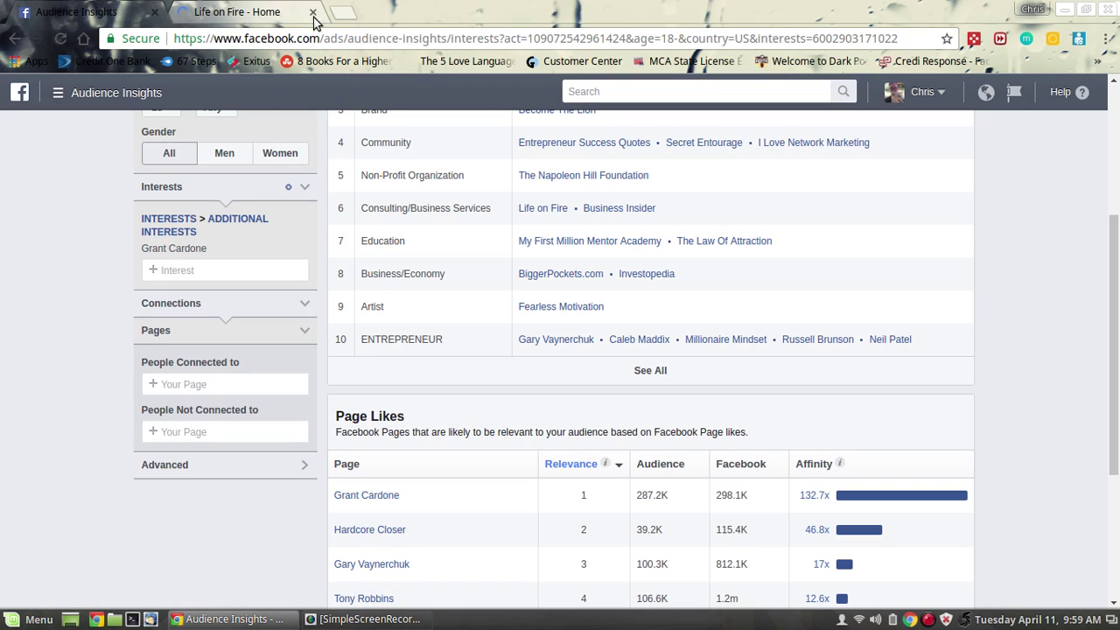
pyautogui.click(233, 9)
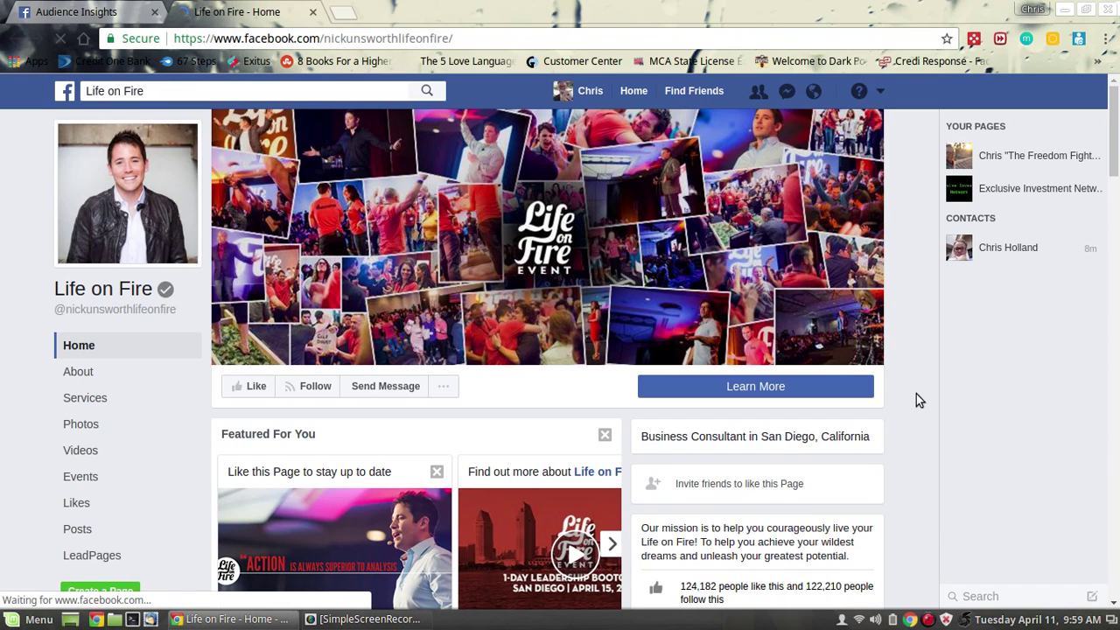
pyautogui.moveTo(1115, 140); pyautogui.dragTo(1098, 7)
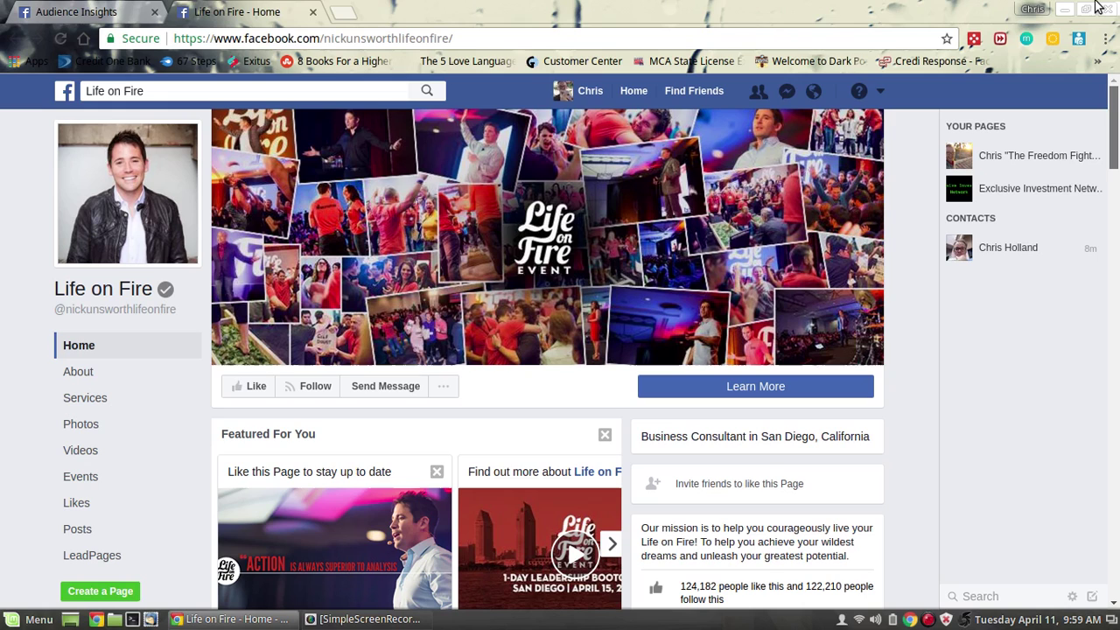
# - Return to Audience Insights and add Life on Fire to the audience's interests alongside Grant Cardone
pyautogui.click(99, 9)
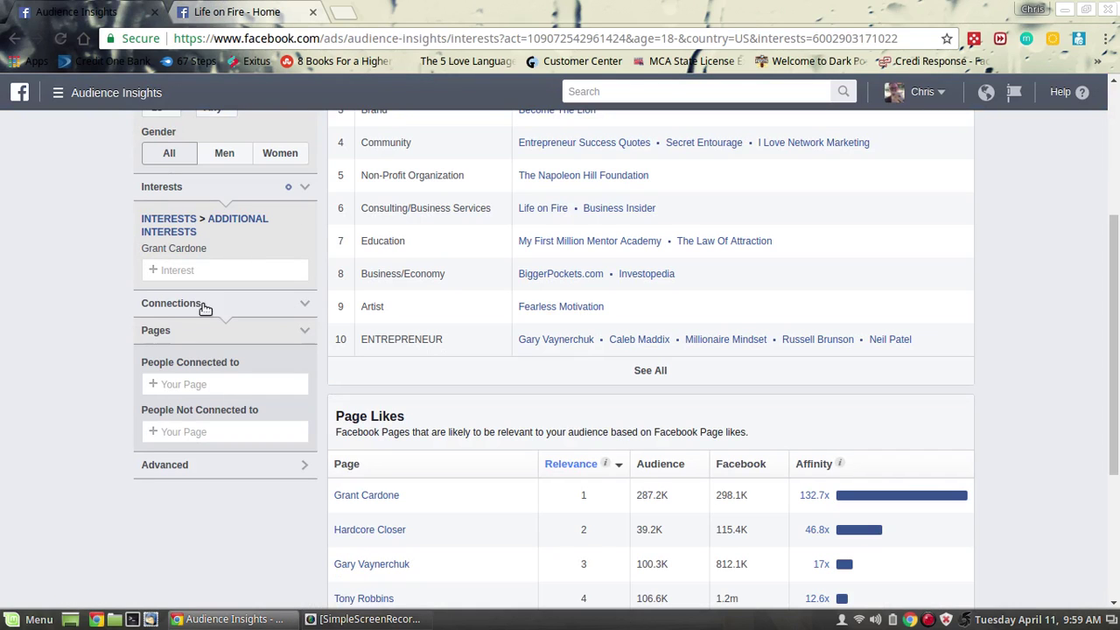
pyautogui.click(195, 269)
pyautogui.write('life o')
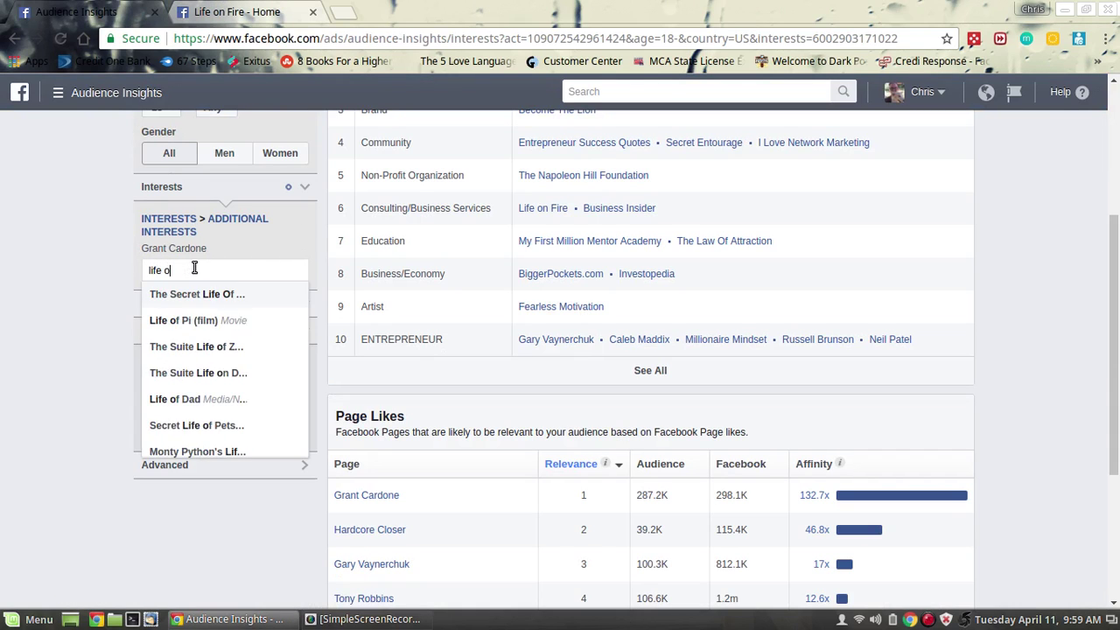
pyautogui.write('n fire')
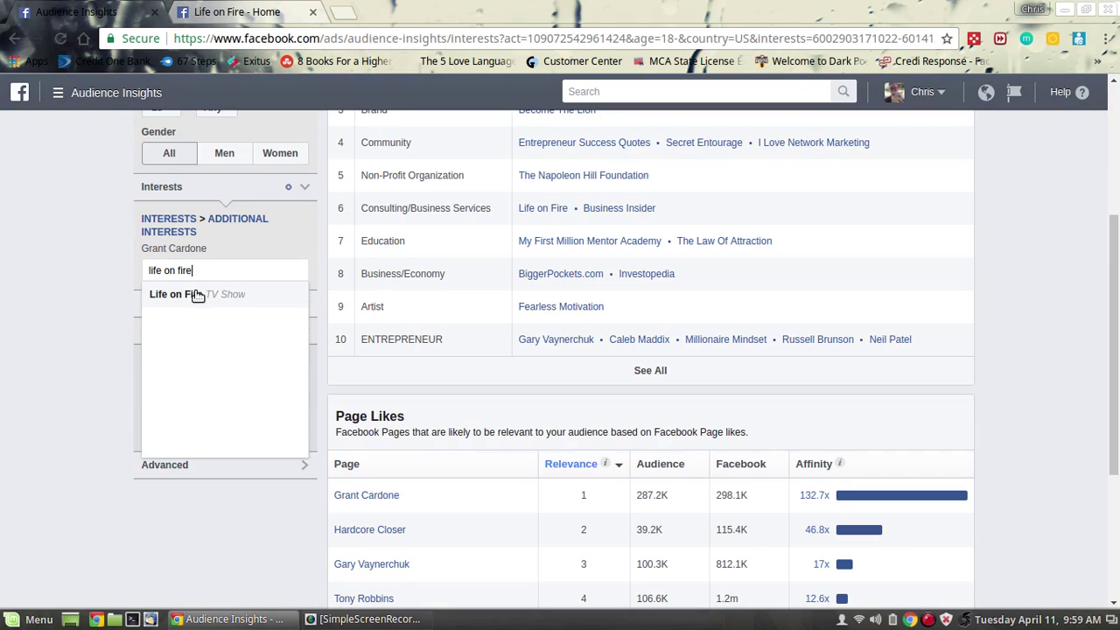
pyautogui.click(198, 295)
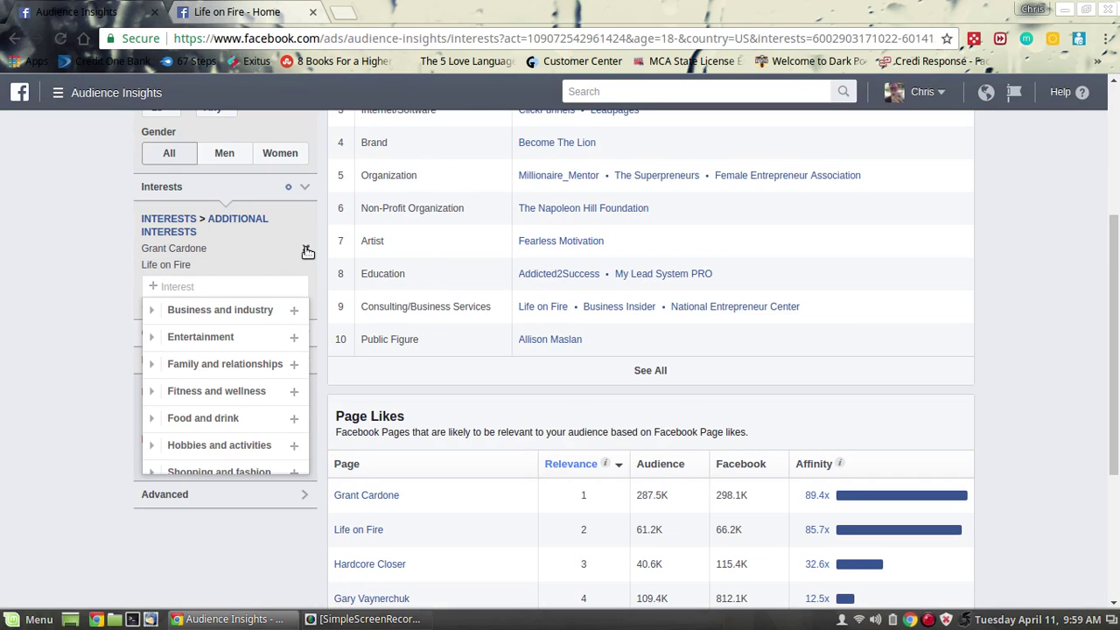
# - Remove Grant Cardone from the audience's interests, leaving Life on Fire, and review the audience size and top categories
pyautogui.click(307, 250)
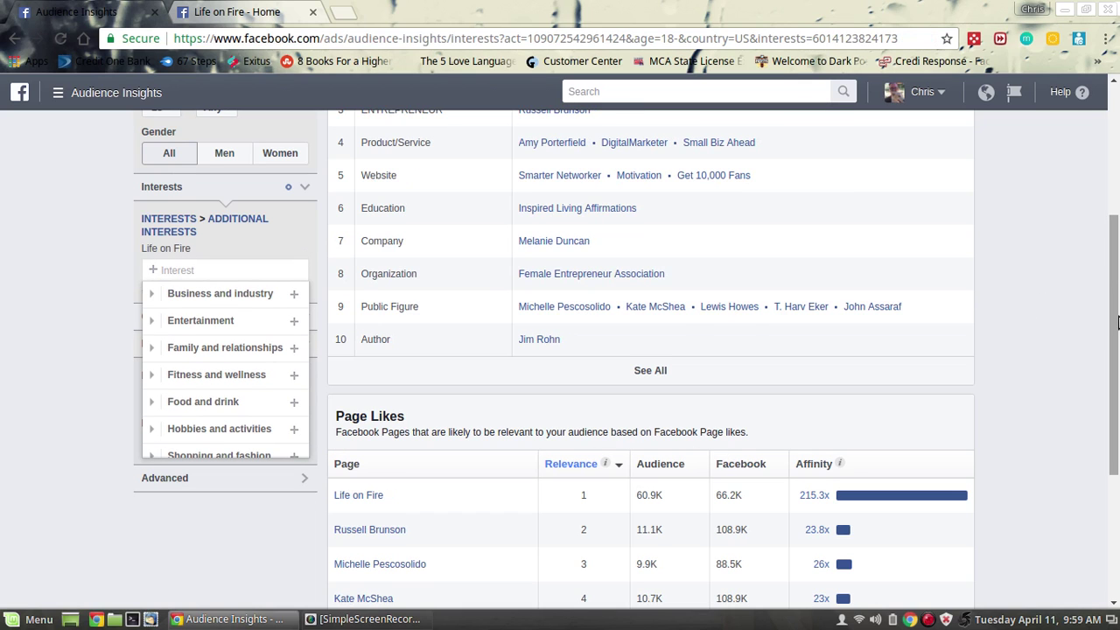
pyautogui.scroll(1, 1116, 319)
pyautogui.scroll(4, 1116, 308)
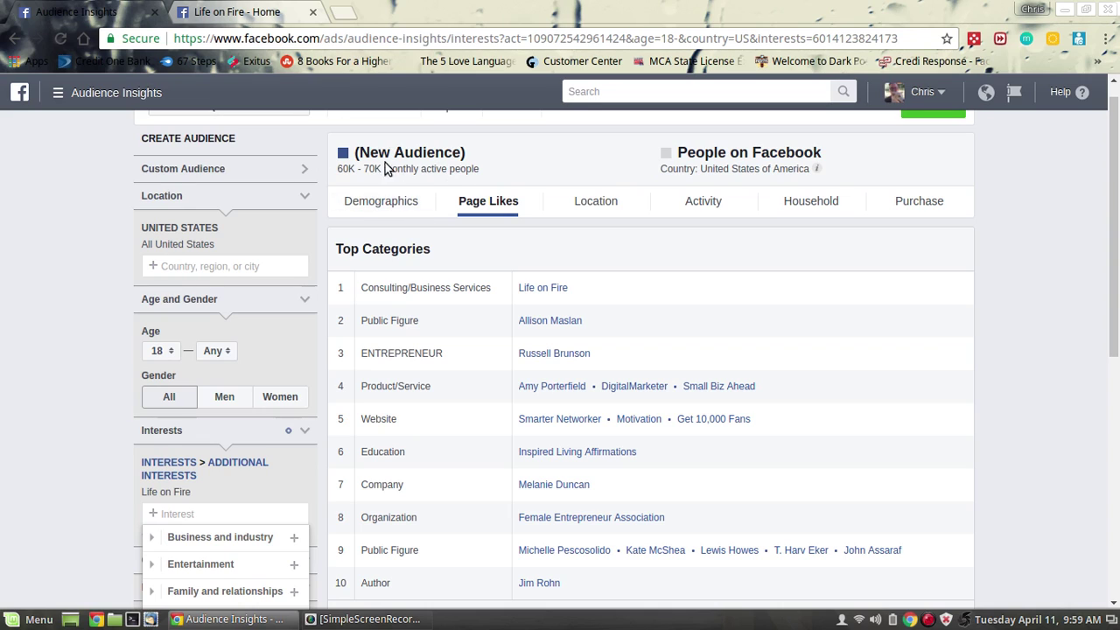
pyautogui.moveTo(1116, 222); pyautogui.dragTo(1093, 250)
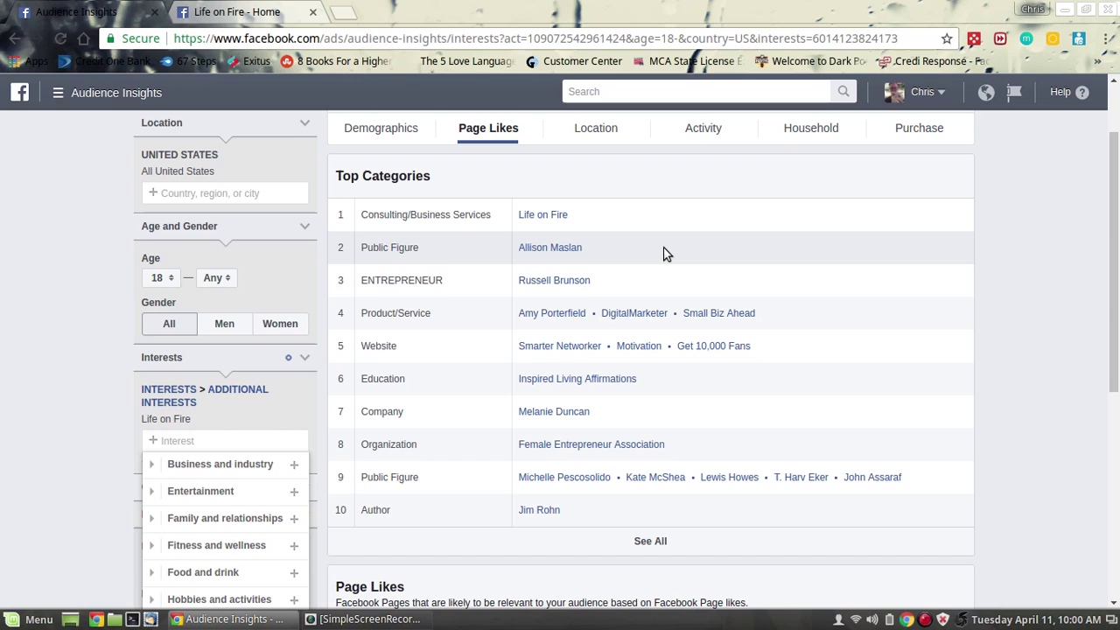
# - Open the DigitalMarketer page in a new tab, close the Life on Fire tab and look over the DigitalMarketer page
pyautogui.middleClick(629, 319)
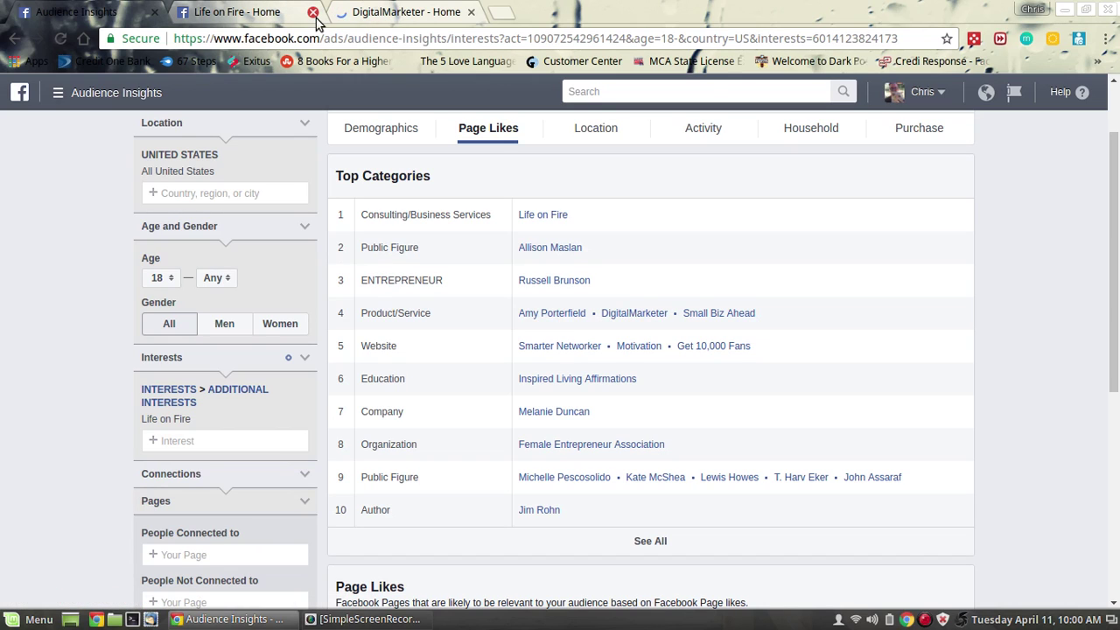
pyautogui.click(312, 12)
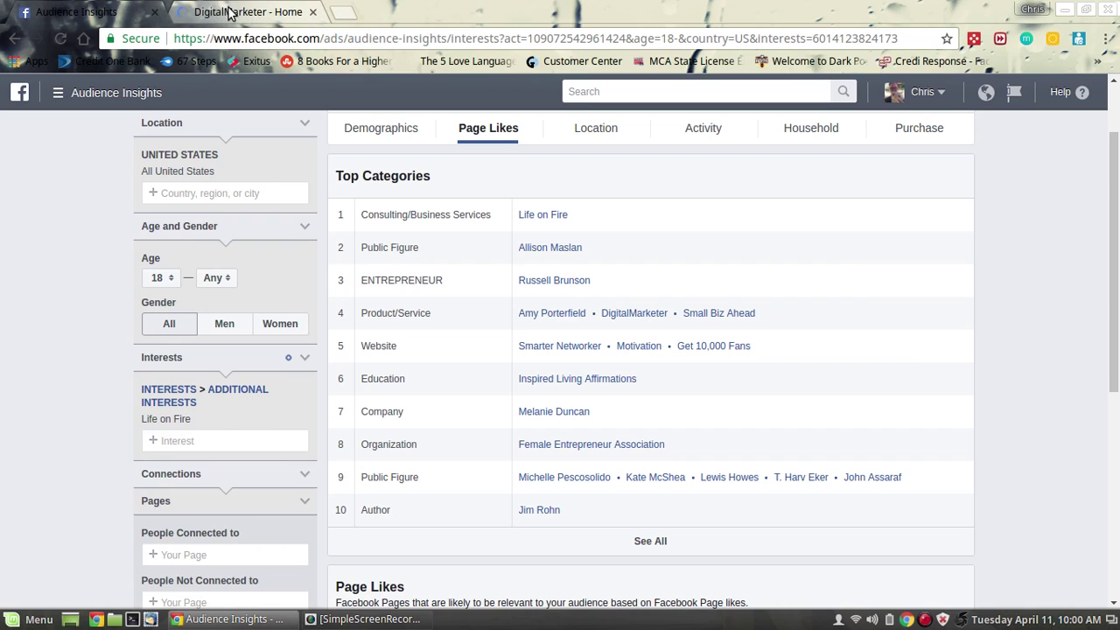
pyautogui.click(229, 11)
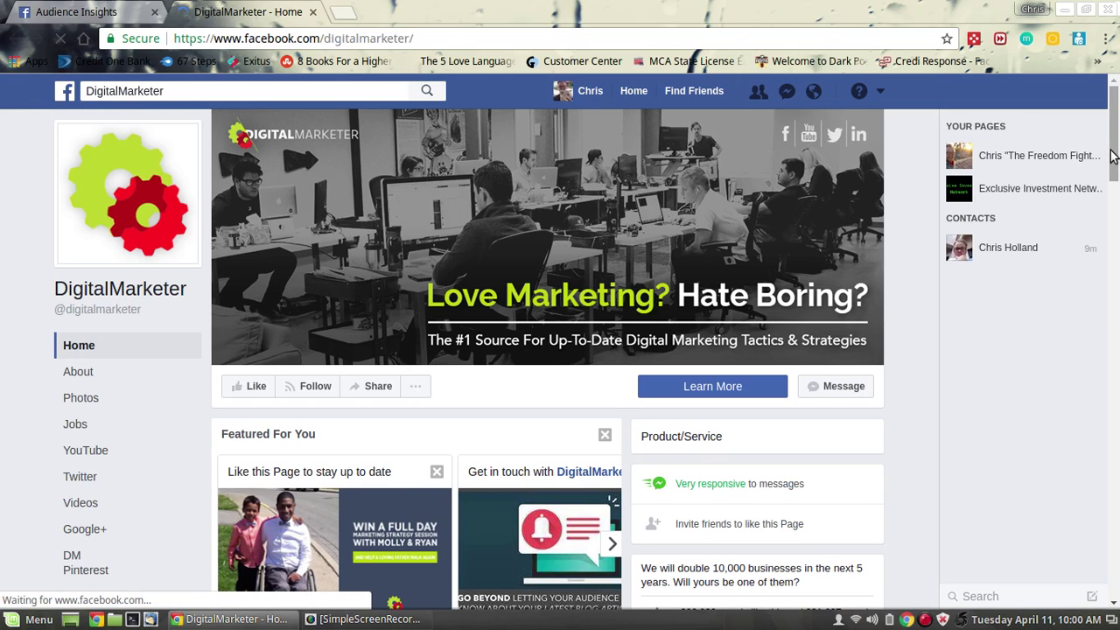
pyautogui.moveTo(1108, 155); pyautogui.dragTo(1115, 209)
# - Open the digitalmarketer.com website from the page's About section, look through its home page and close it
pyautogui.click(731, 491)
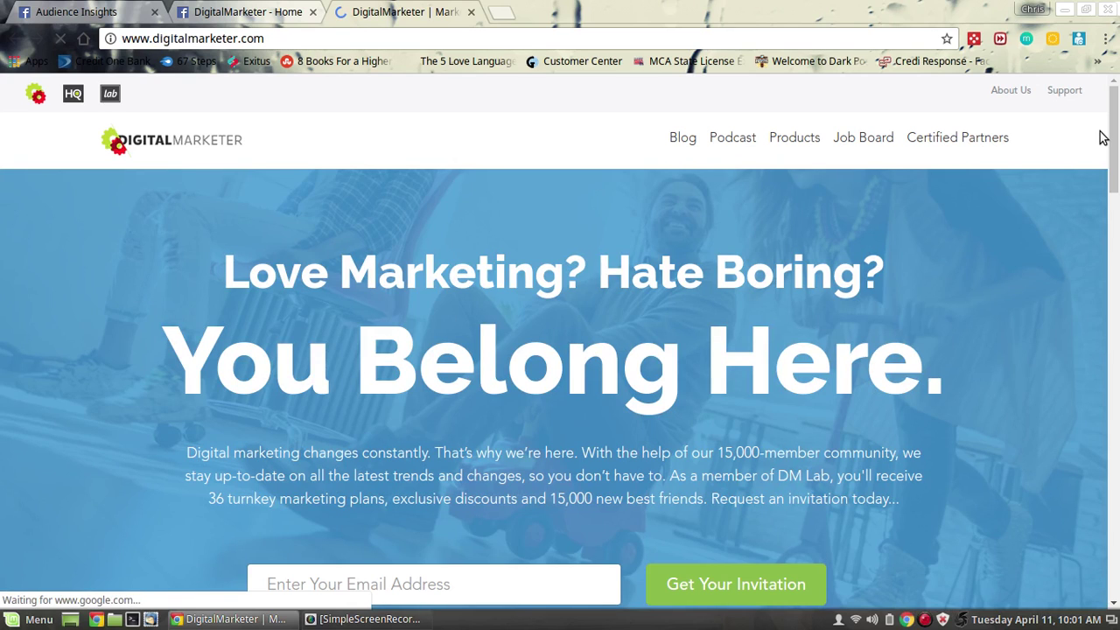
pyautogui.scroll(-2, 1116, 157)
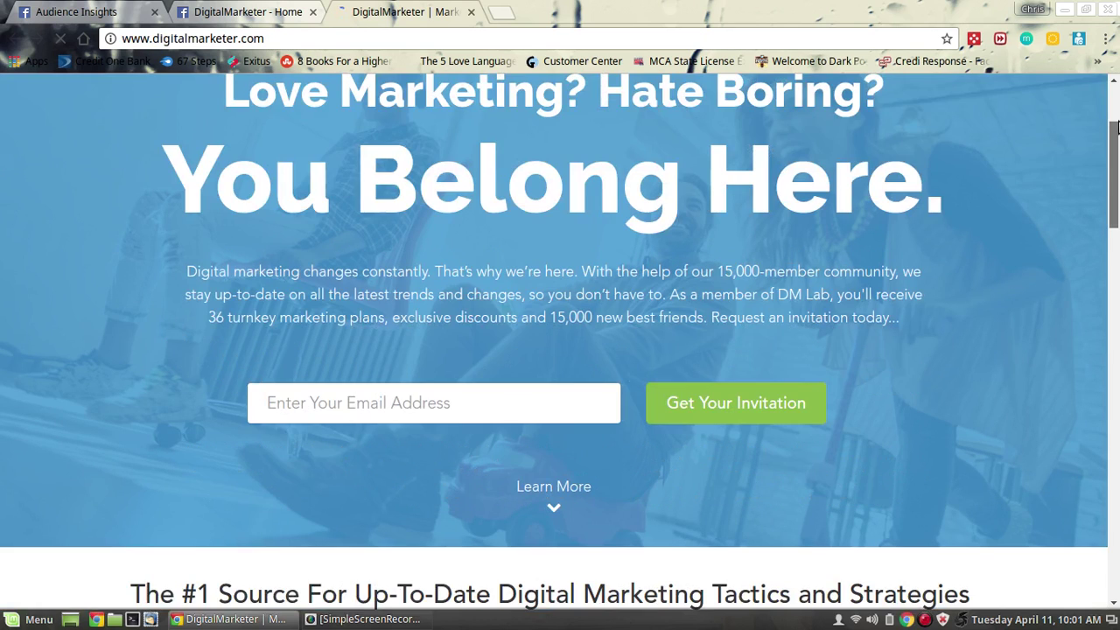
pyautogui.scroll(-3, 1111, 223)
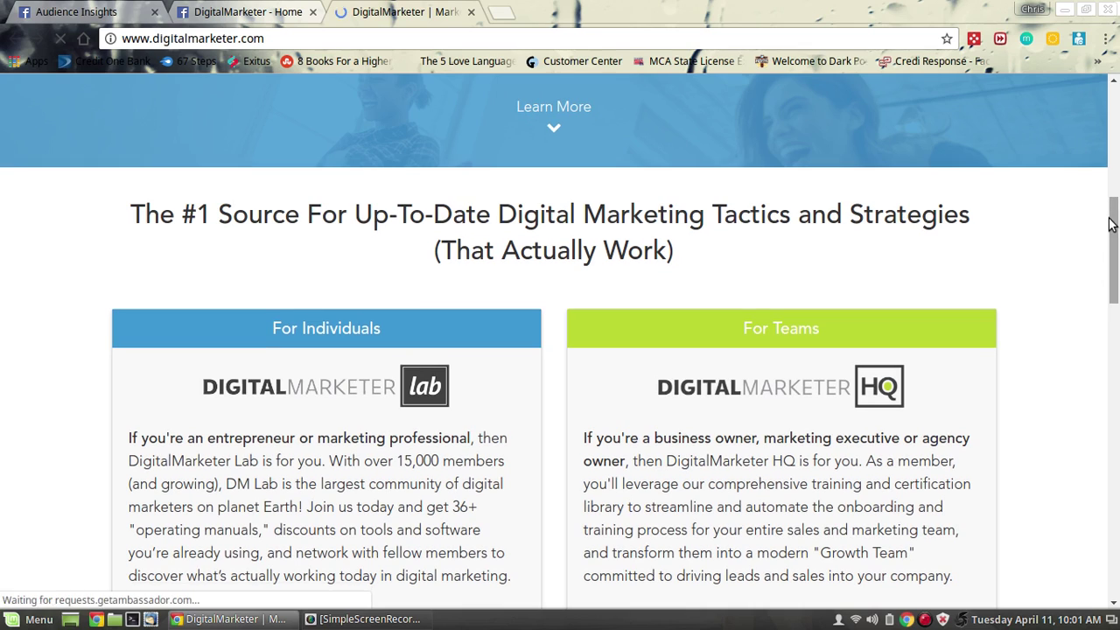
pyautogui.scroll(-2, 1111, 263)
pyautogui.moveTo(1113, 282); pyautogui.dragTo(1111, 200)
pyautogui.moveTo(1100, 24); pyautogui.dragTo(1099, 20)
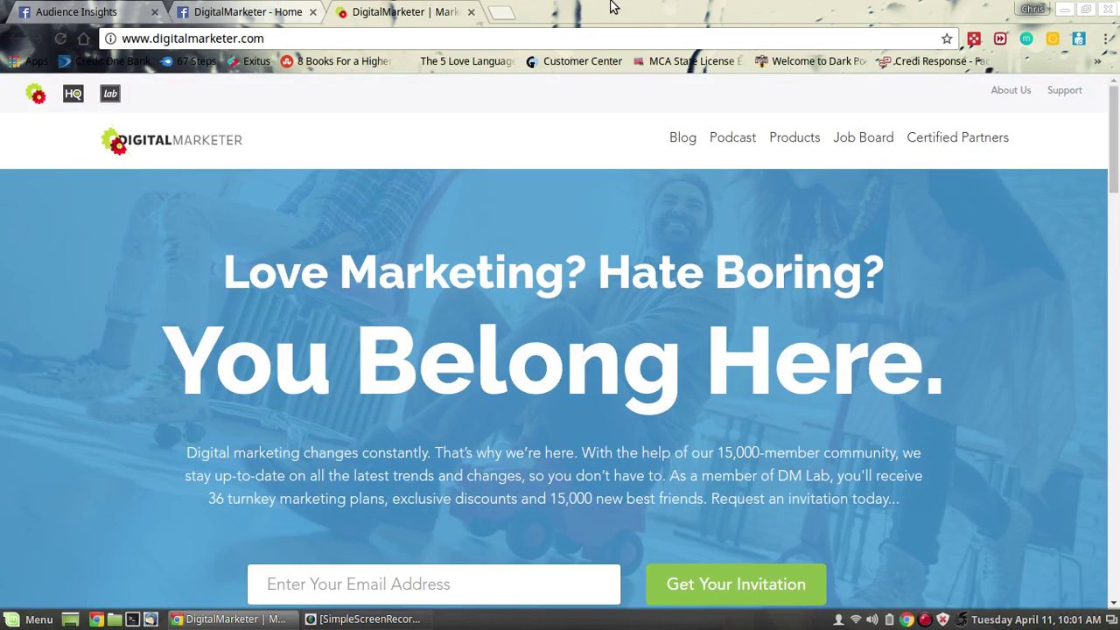
pyautogui.click(471, 11)
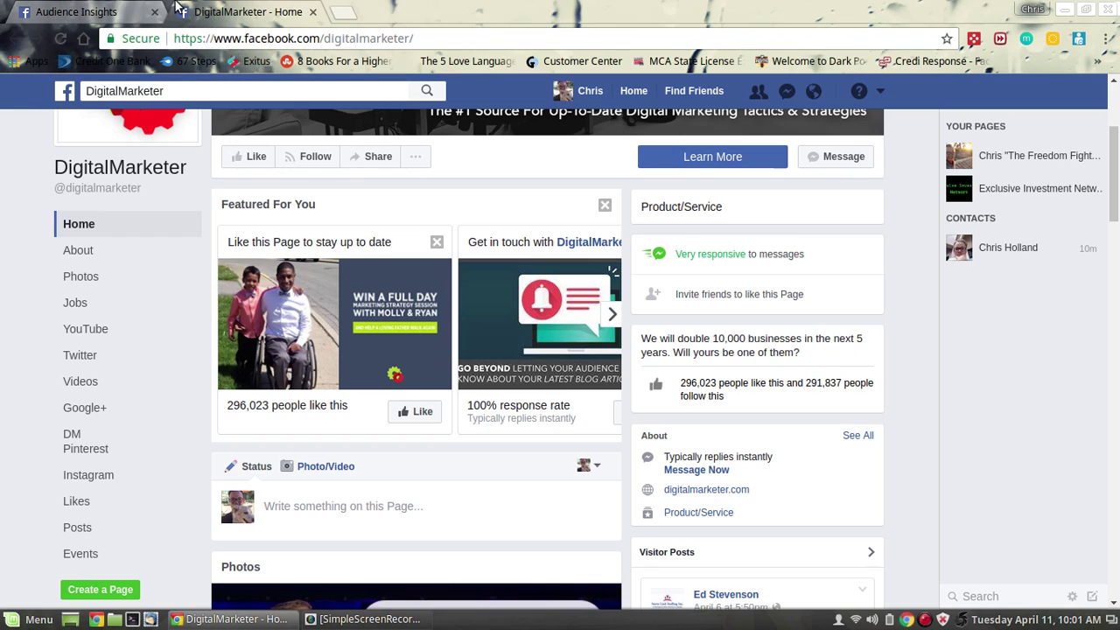
# - Return to Audience Insights, search the interests for "digitalmarketer" and clear the entry
pyautogui.click(78, 12)
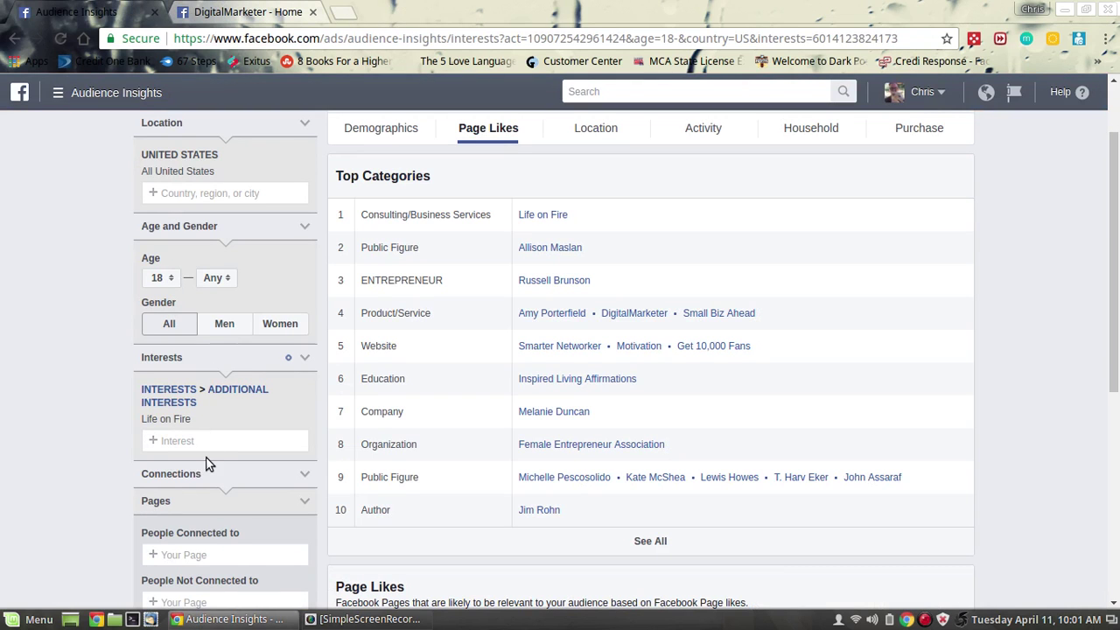
pyautogui.click(212, 445)
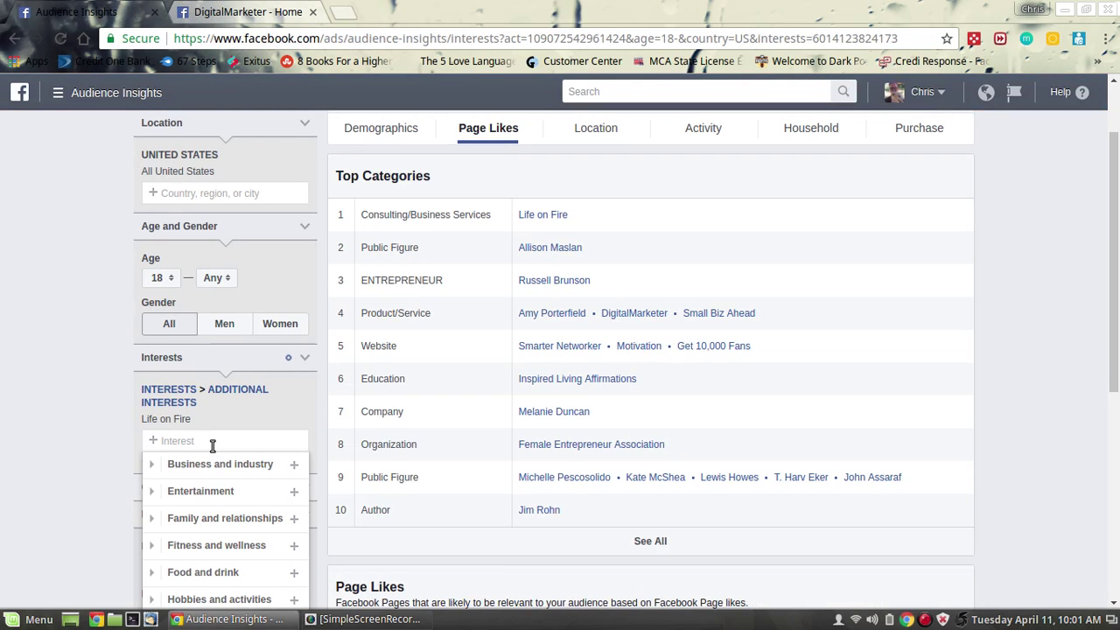
pyautogui.write('digitalmarketer')
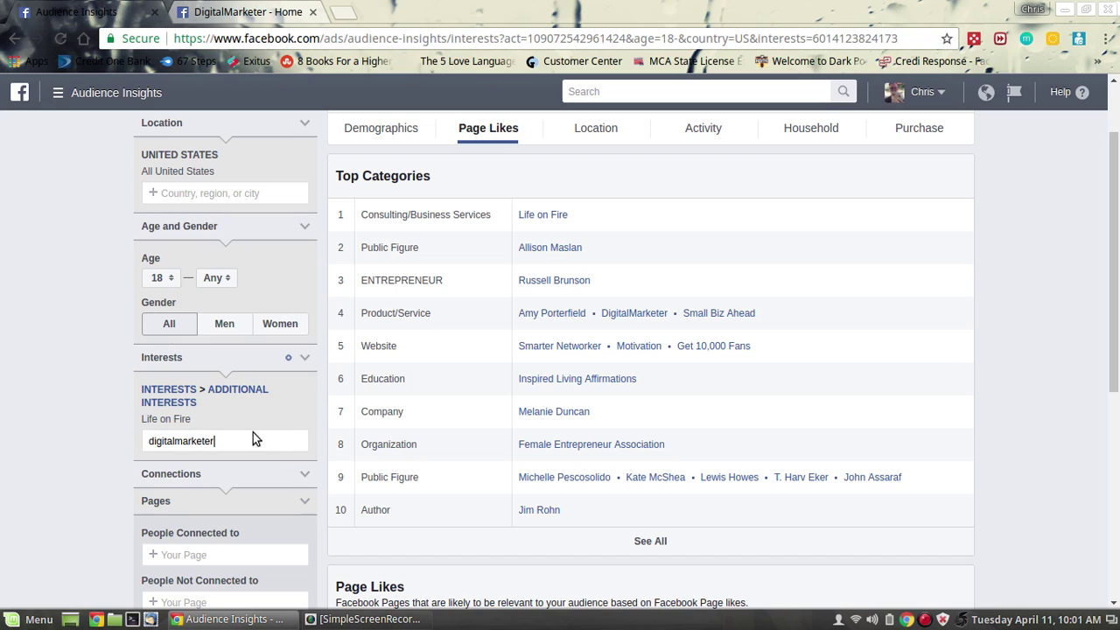
pyautogui.moveTo(252, 438); pyautogui.dragTo(151, 442)
pyautogui.press('BackSpace')
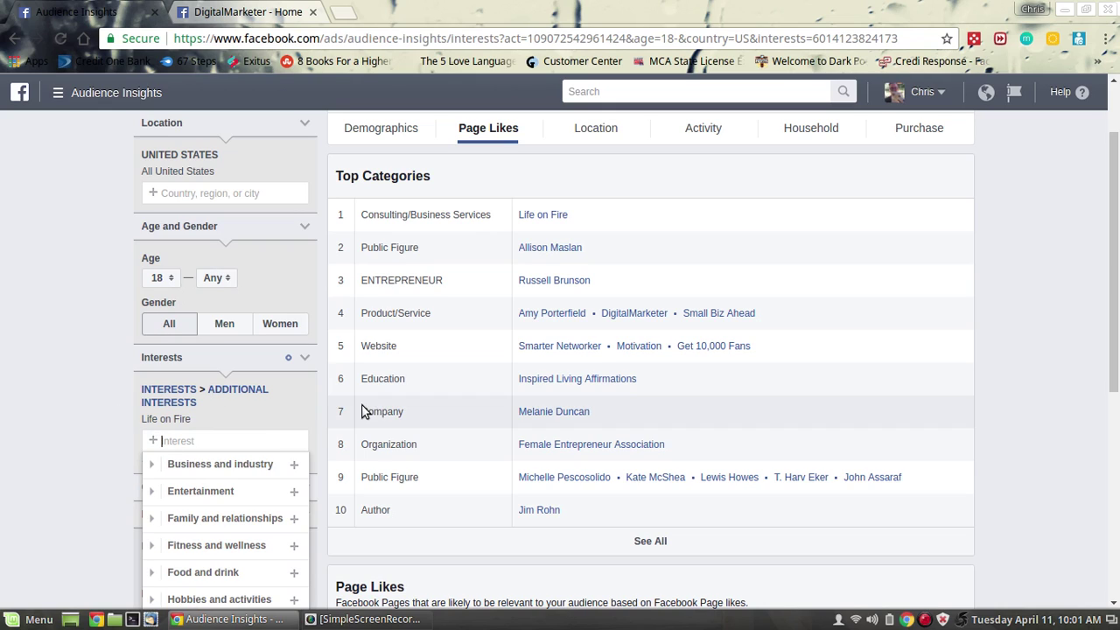
# - Search the interests for "inspired li", add Inspired Living and remove Life on Fire from the audience
pyautogui.write('inspi')
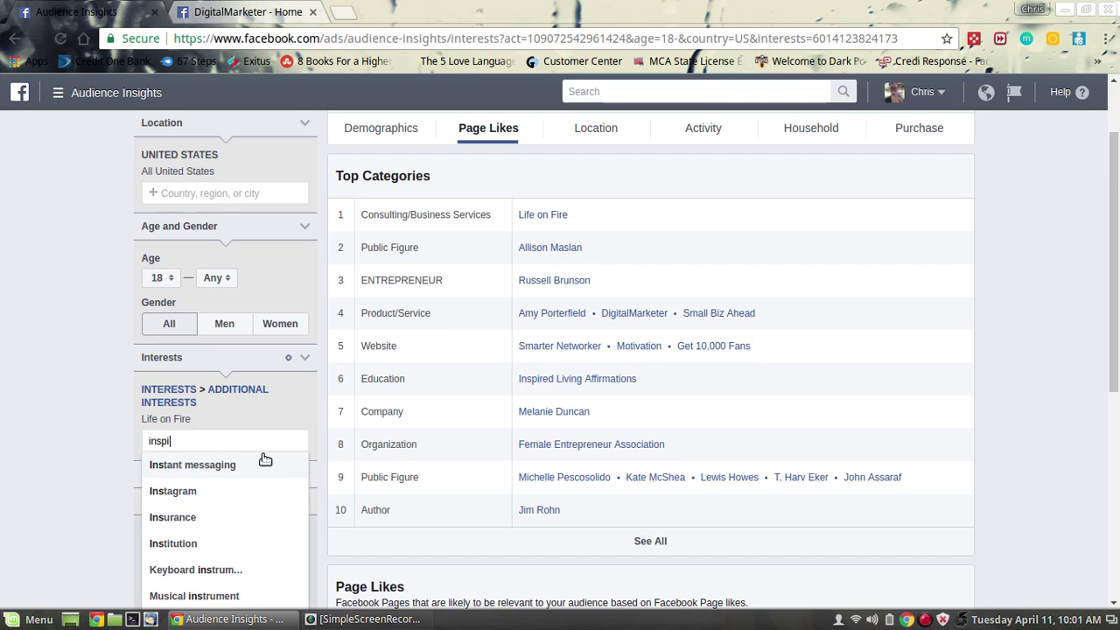
pyautogui.write('red li')
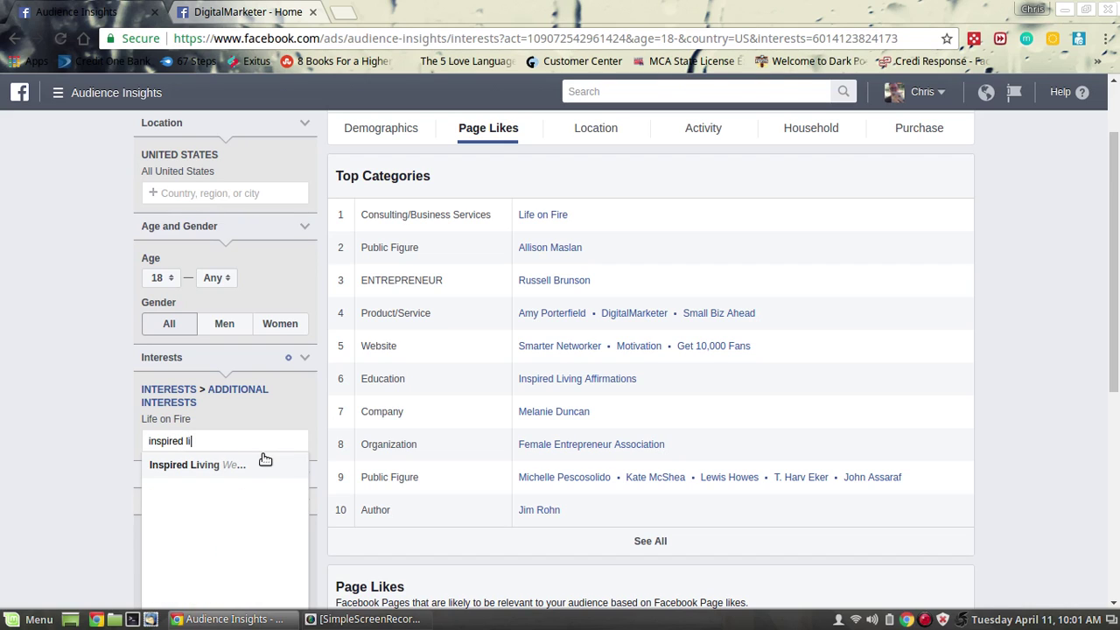
pyautogui.click(218, 467)
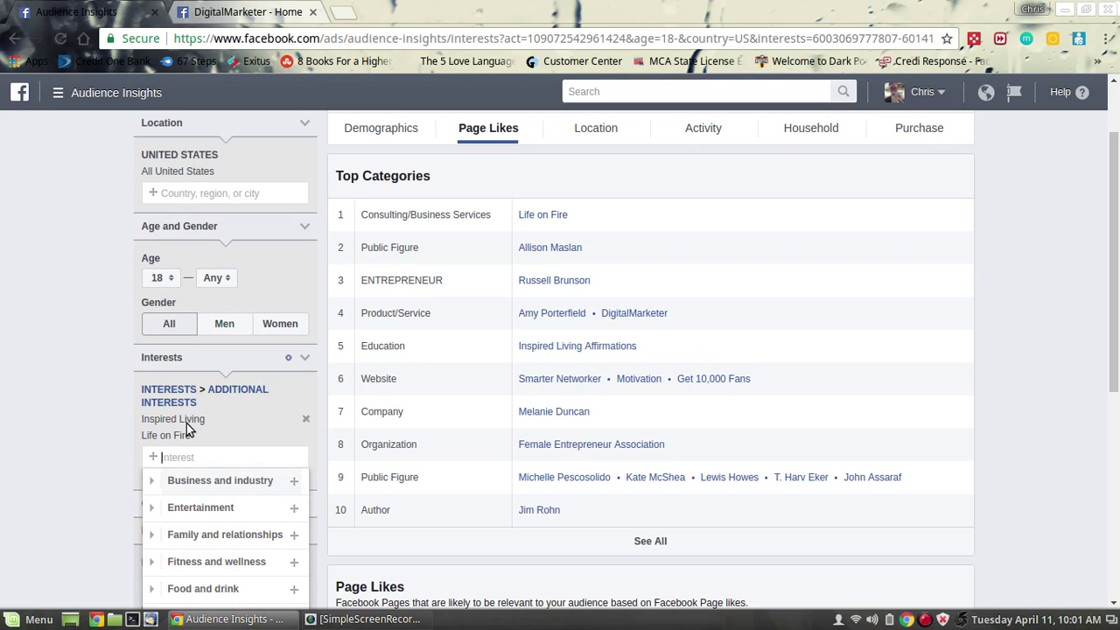
pyautogui.click(305, 438)
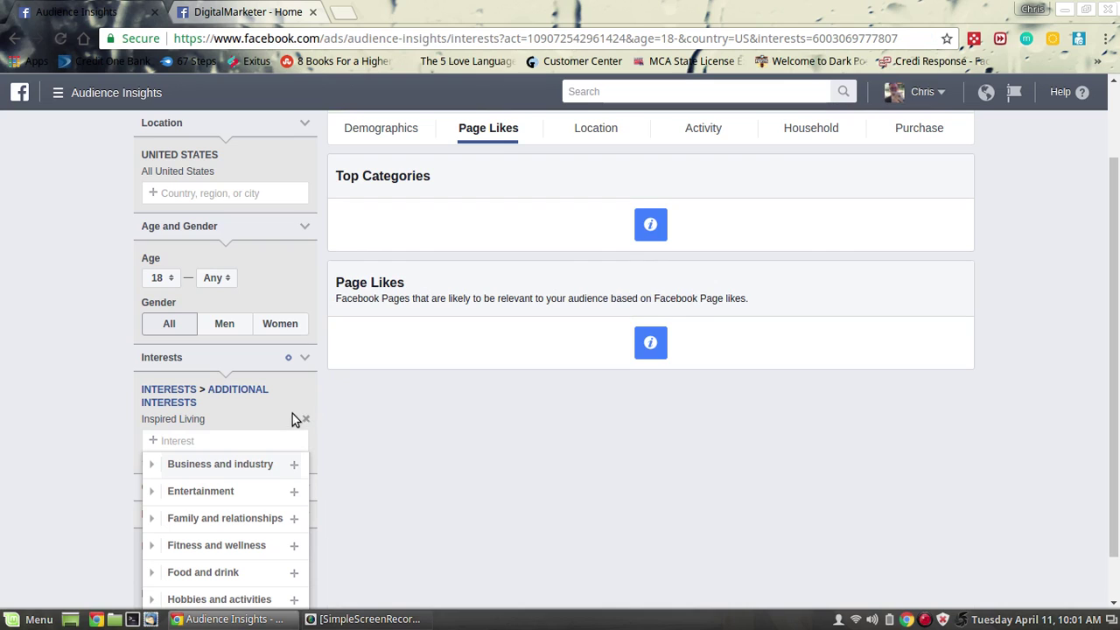
# - Remove Inspired Living from the audience's interests and add Life on Fire back
pyautogui.click(309, 421)
pyautogui.click(243, 395)
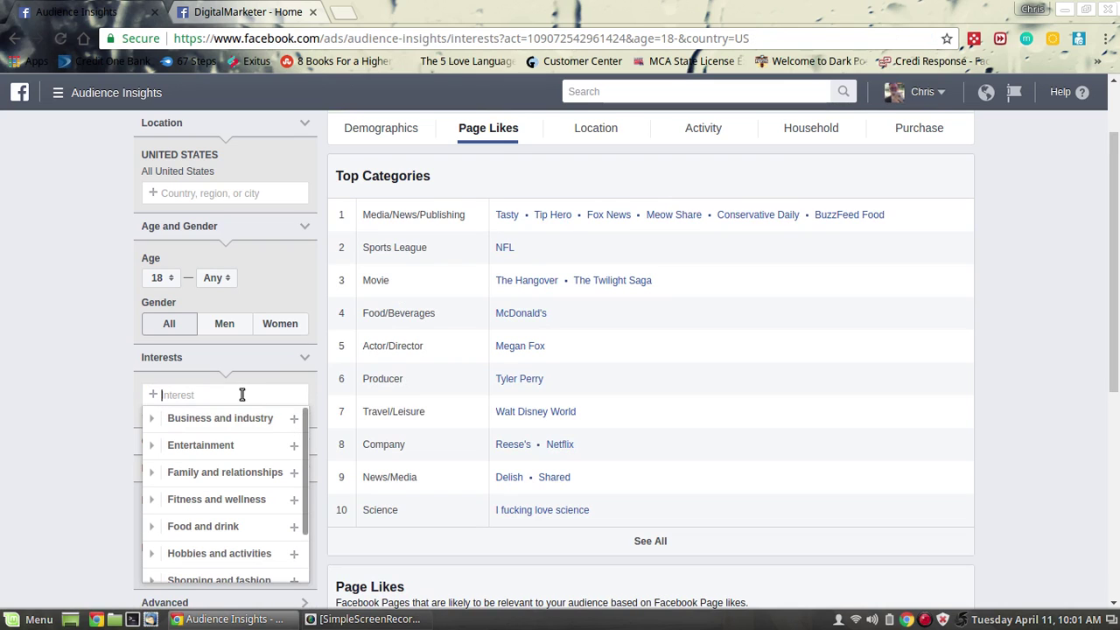
pyautogui.write('life on fire')
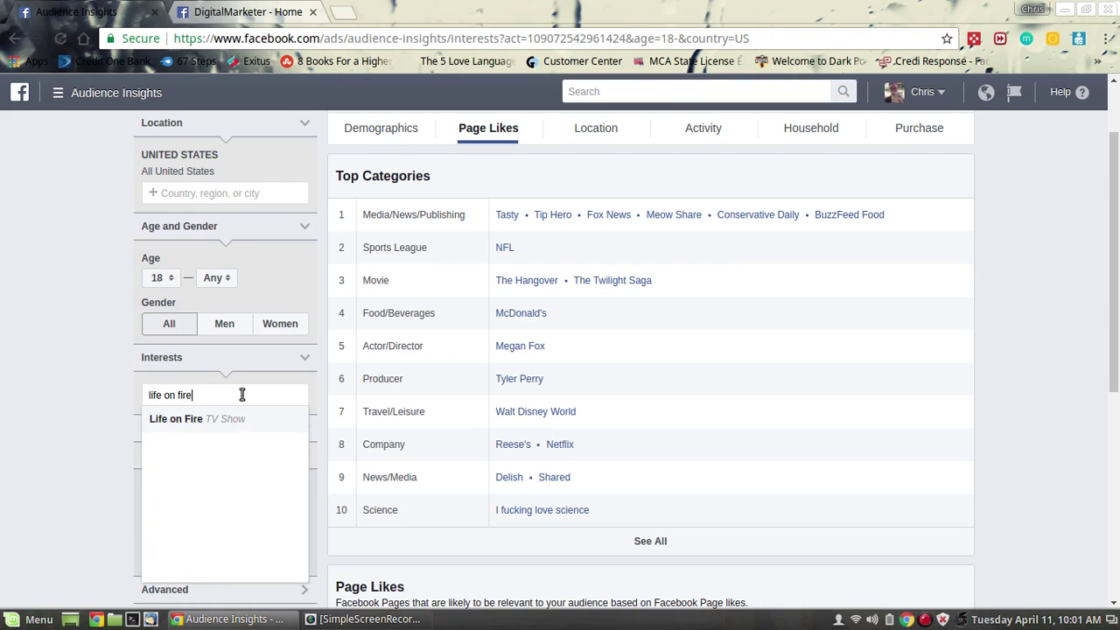
pyautogui.click(213, 424)
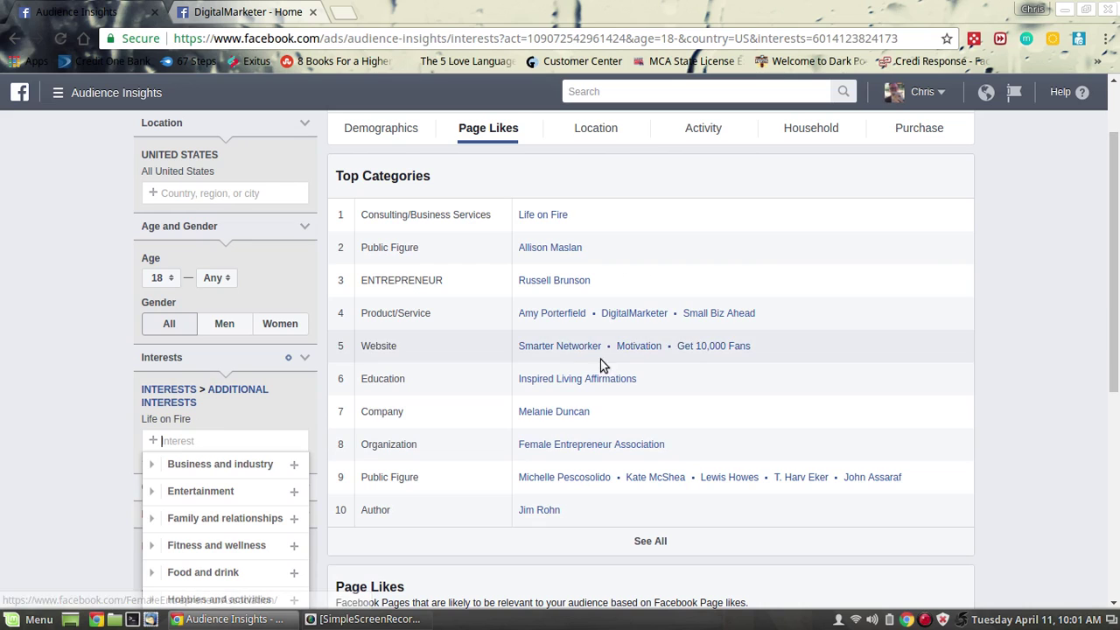
# - Review the Page Likes table, open the Smarter Networker page in a new tab and close the DigitalMarketer tab
pyautogui.scroll(-2, 1117, 296)
pyautogui.scroll(-4, 1117, 296)
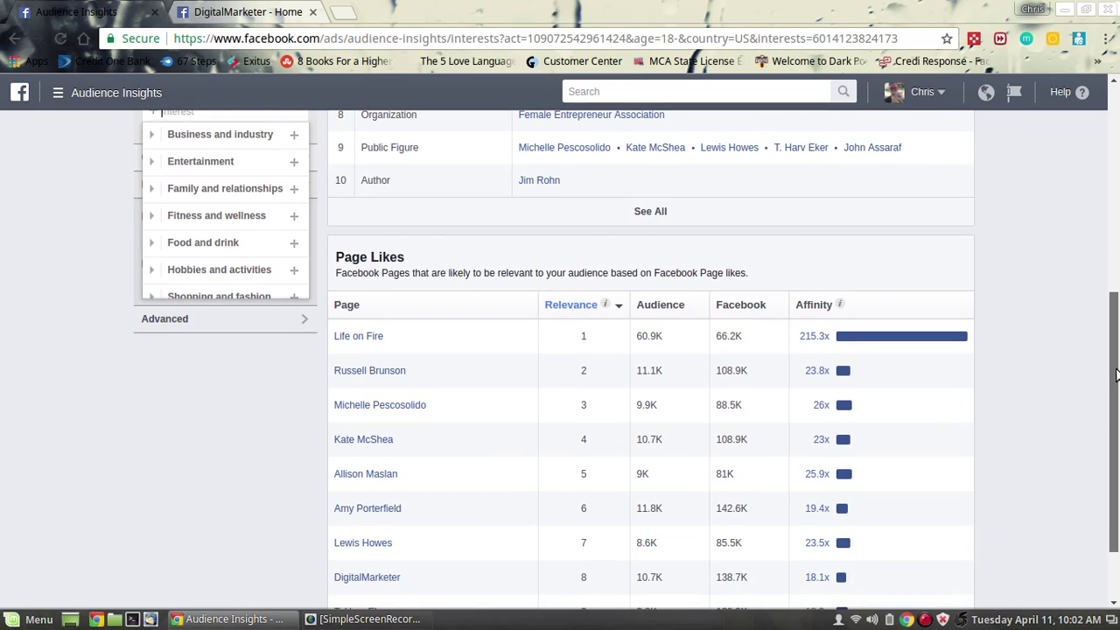
pyautogui.moveTo(1114, 373); pyautogui.dragTo(1115, 420)
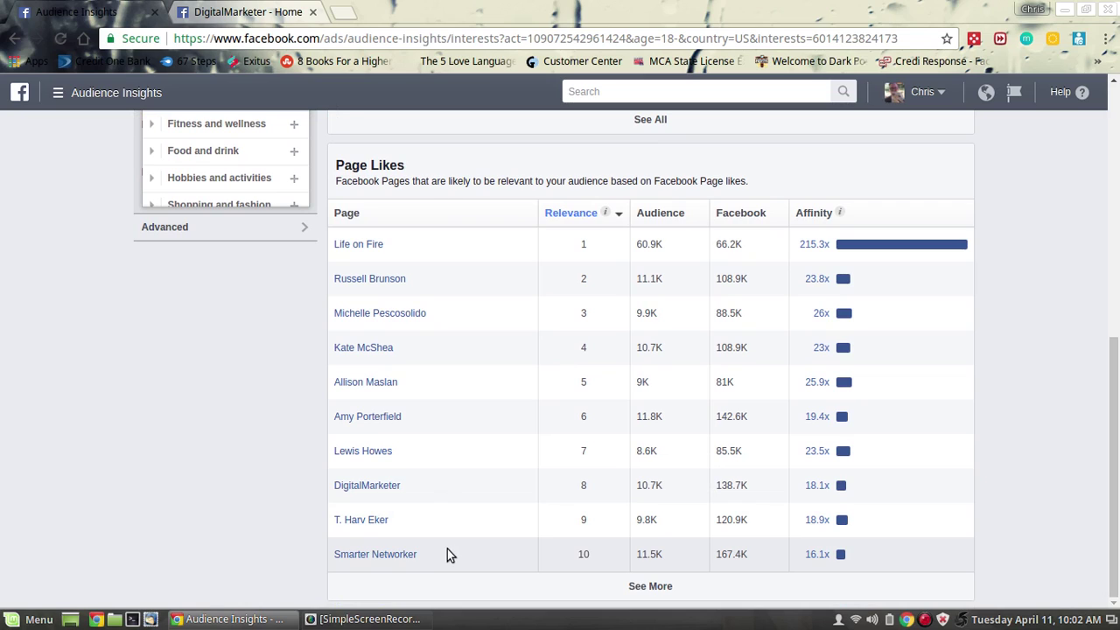
pyautogui.moveTo(411, 553)
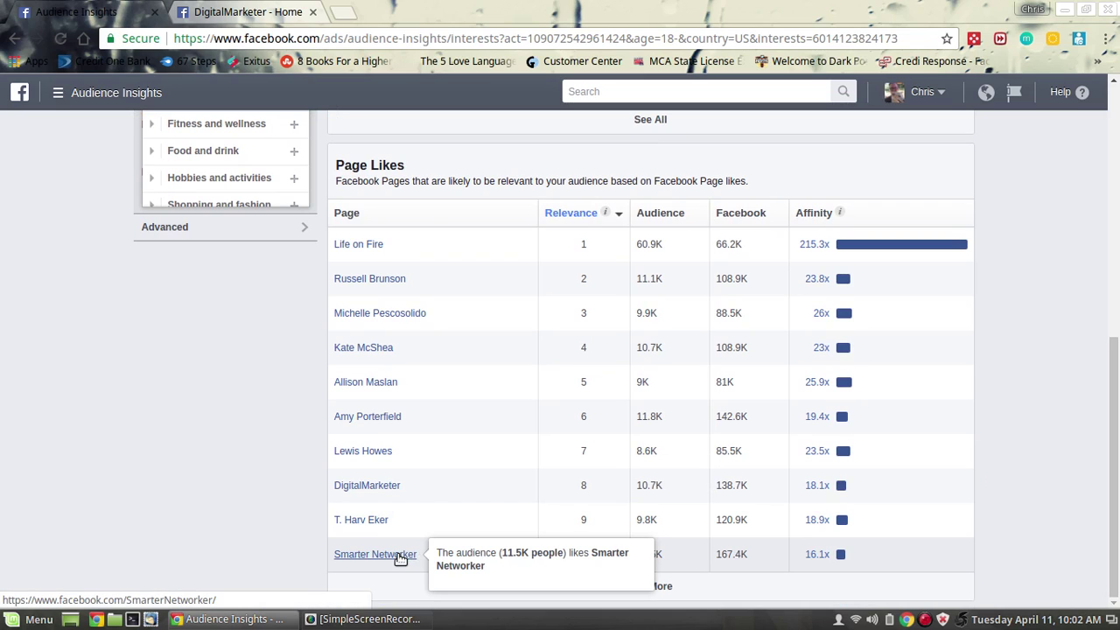
pyautogui.click(385, 553)
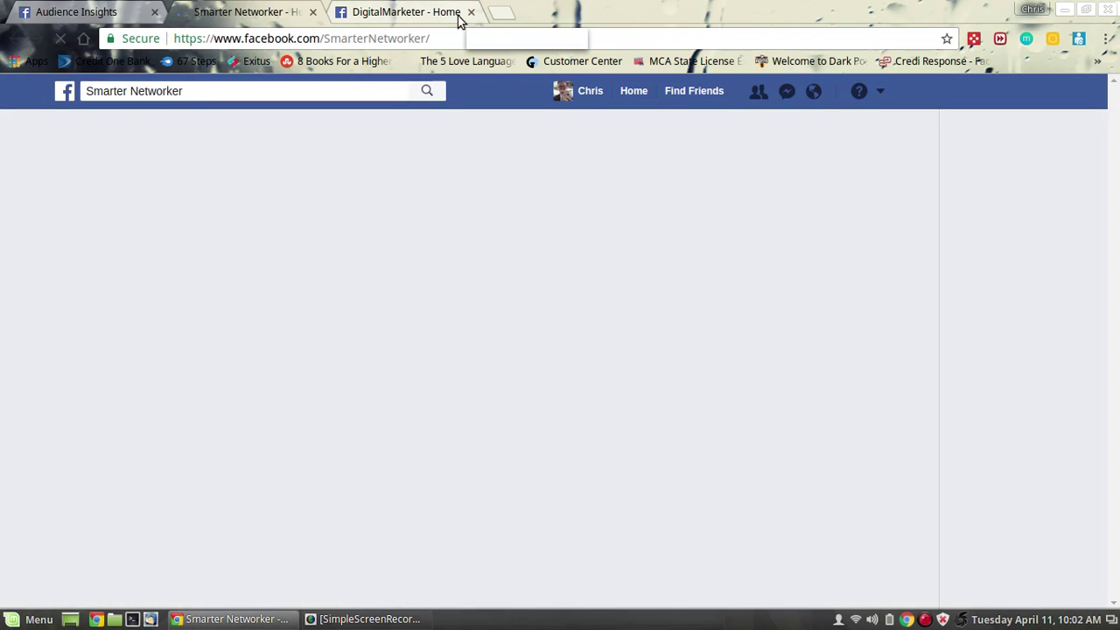
pyautogui.click(471, 11)
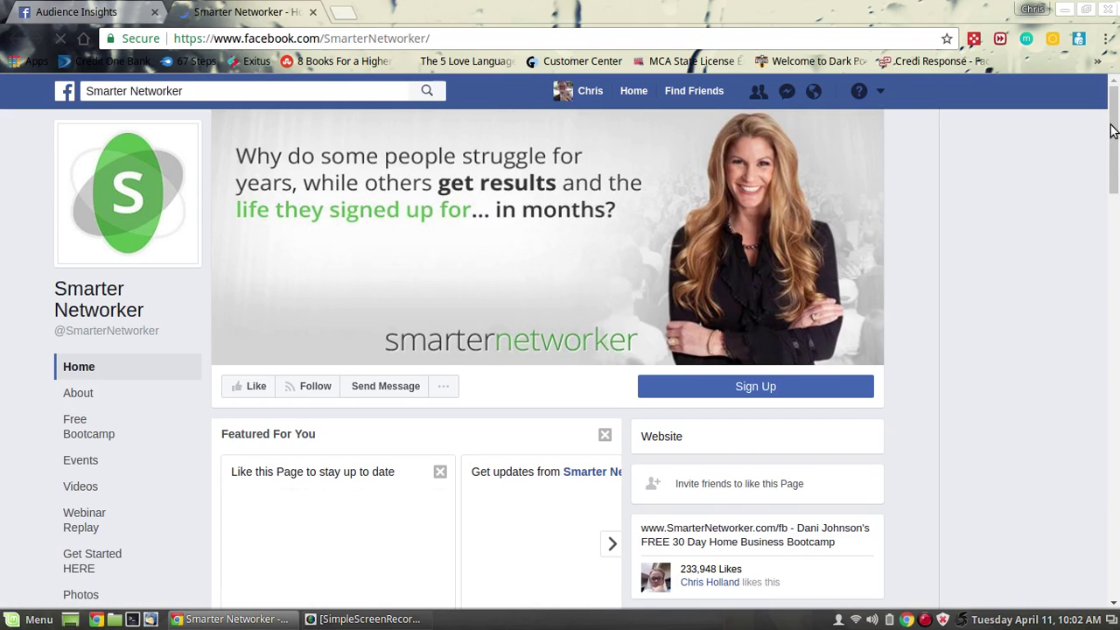
pyautogui.moveTo(1111, 136)
pyautogui.mouseDown()
pyautogui.moveTo(1112, 194)
pyautogui.moveTo(1115, 118)
pyautogui.mouseUp()
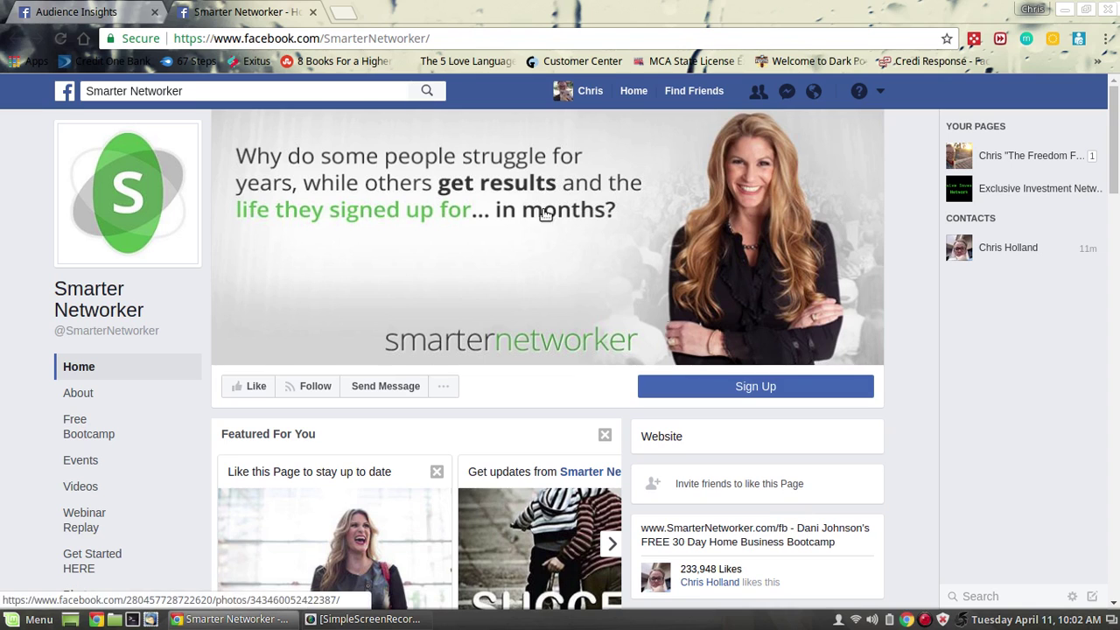
# - Return to Audience Insights, search the interests for "smarter ne" and clear the entry
pyautogui.click(67, 16)
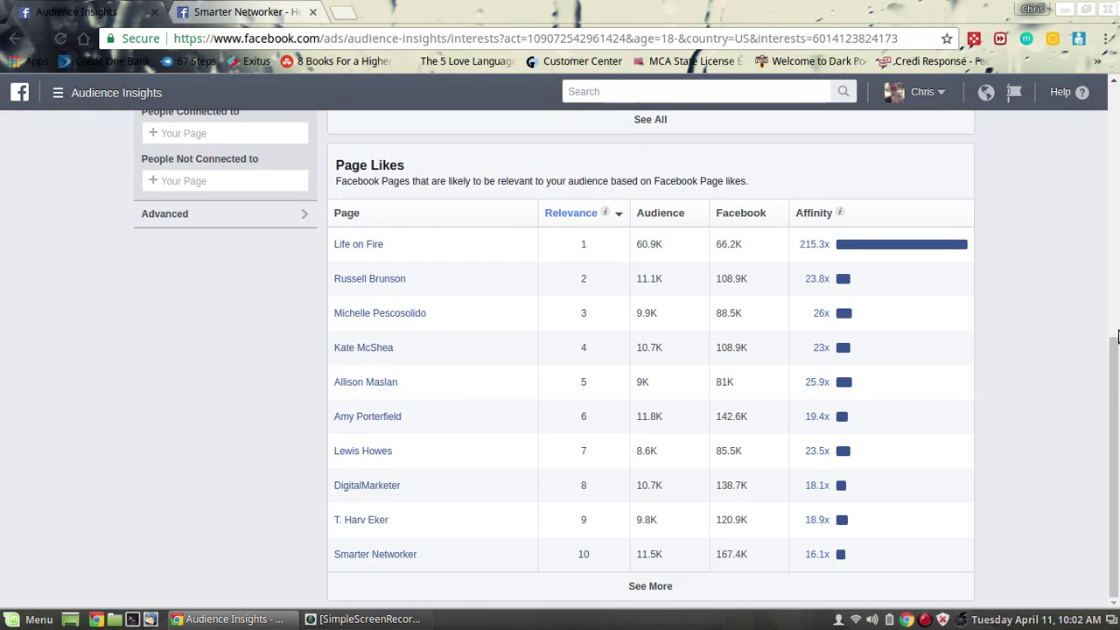
pyautogui.moveTo(1117, 336); pyautogui.dragTo(1117, 223)
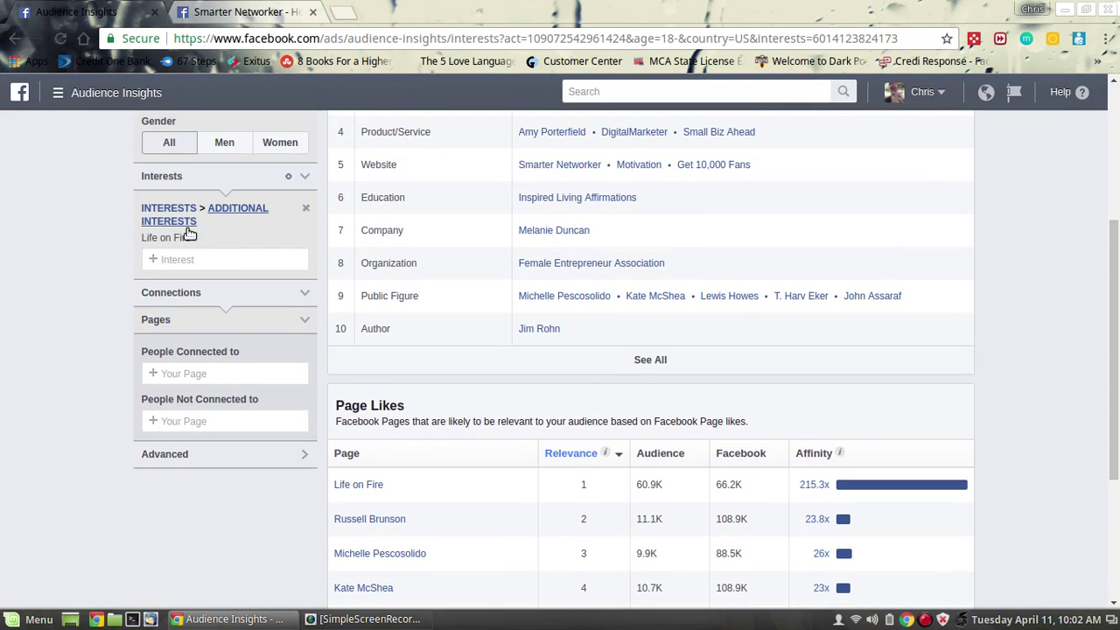
pyautogui.click(188, 260)
pyautogui.write('smarter ')
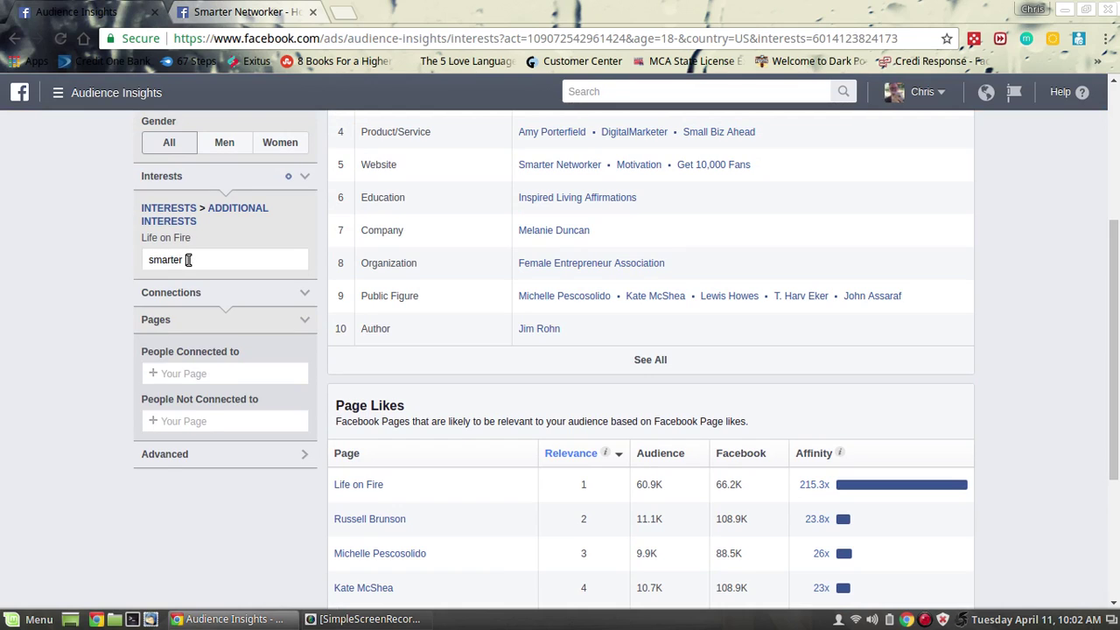
pyautogui.write('ne')
pyautogui.press('BackSpace')
pyautogui.press('BackSpace')
pyautogui.press('BackSpace')
pyautogui.press('BackSpace')
pyautogui.press('BackSpace')
pyautogui.press('BackSpace')
pyautogui.press('BackSpace')
pyautogui.press('BackSpace')
pyautogui.press('BackSpace')
pyautogui.press('BackSpace')
# - Add Dani Johnson to the audience's interests, remove Life on Fire and check the audience size
pyautogui.write('dani j')
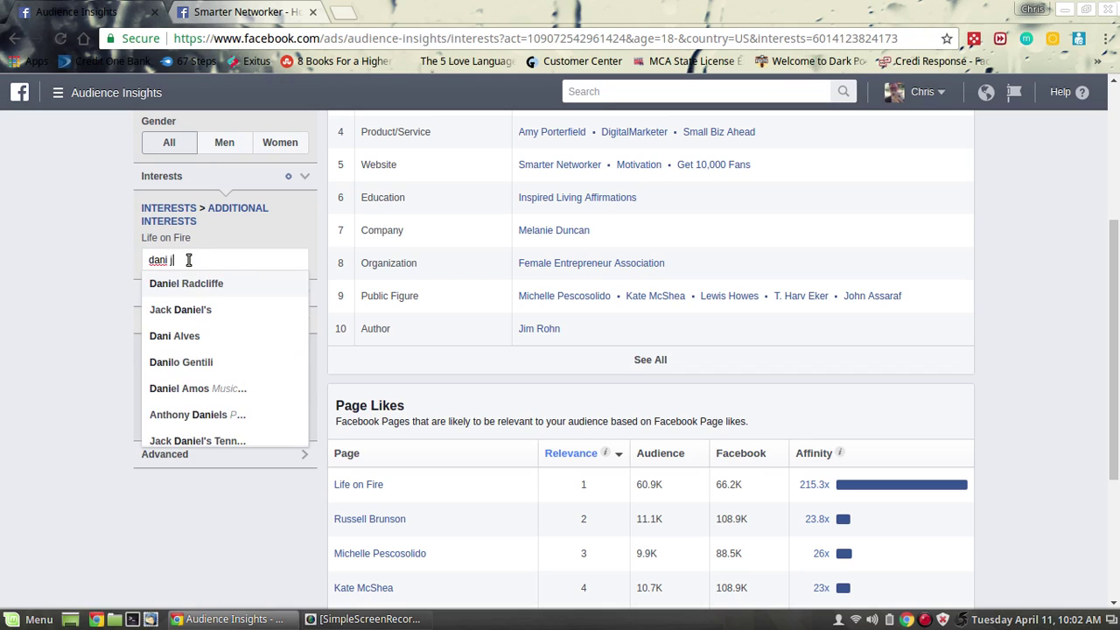
pyautogui.click(190, 283)
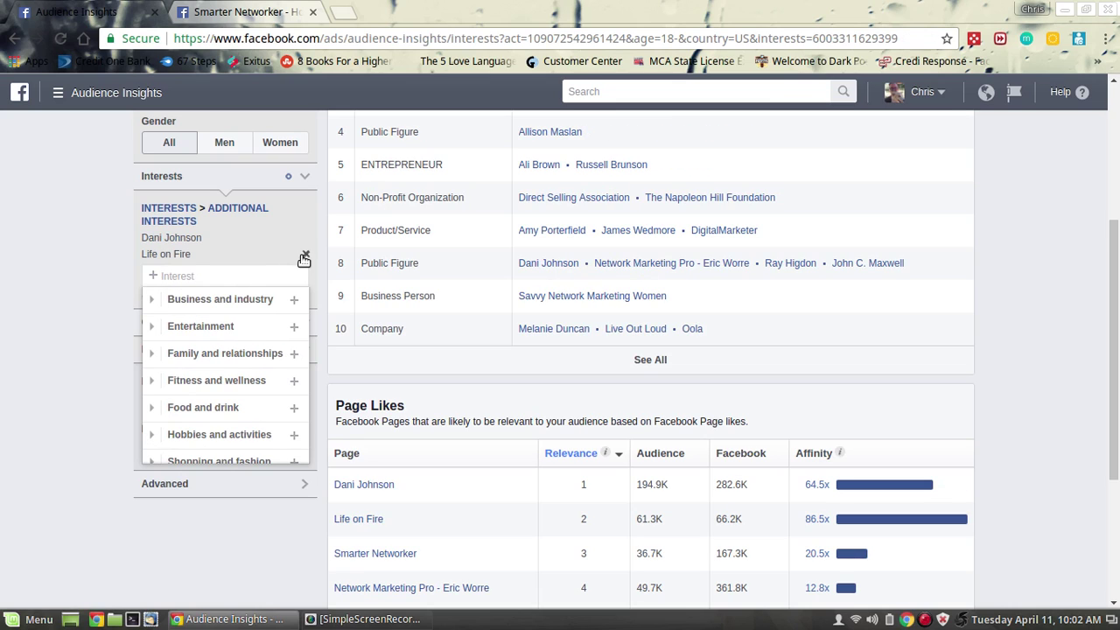
pyautogui.click(304, 255)
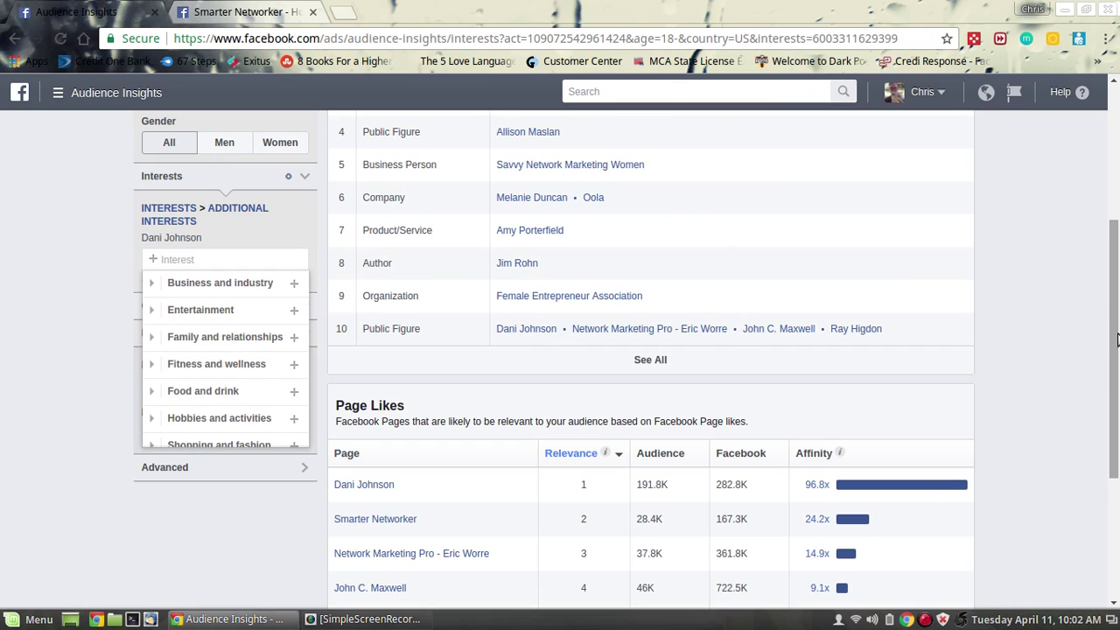
pyautogui.moveTo(1117, 374); pyautogui.dragTo(1117, 217)
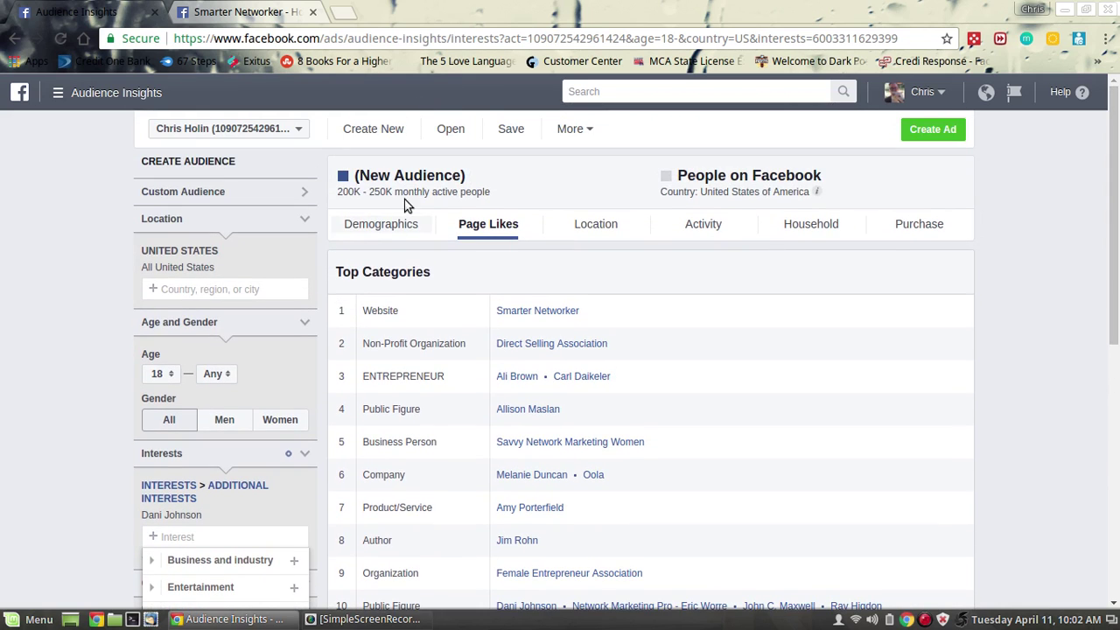
# - Search Facebook for "dani johnson", open the Dani Johnson public figure page to review it, and close that page
pyautogui.click(269, 9)
pyautogui.click(203, 85)
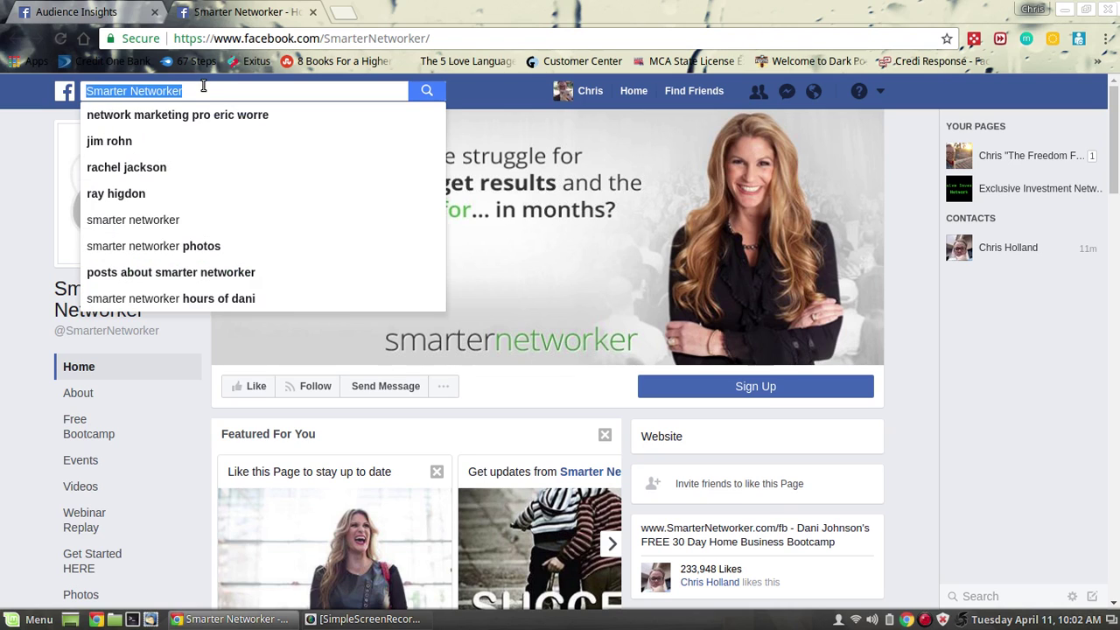
pyautogui.write('dani jo')
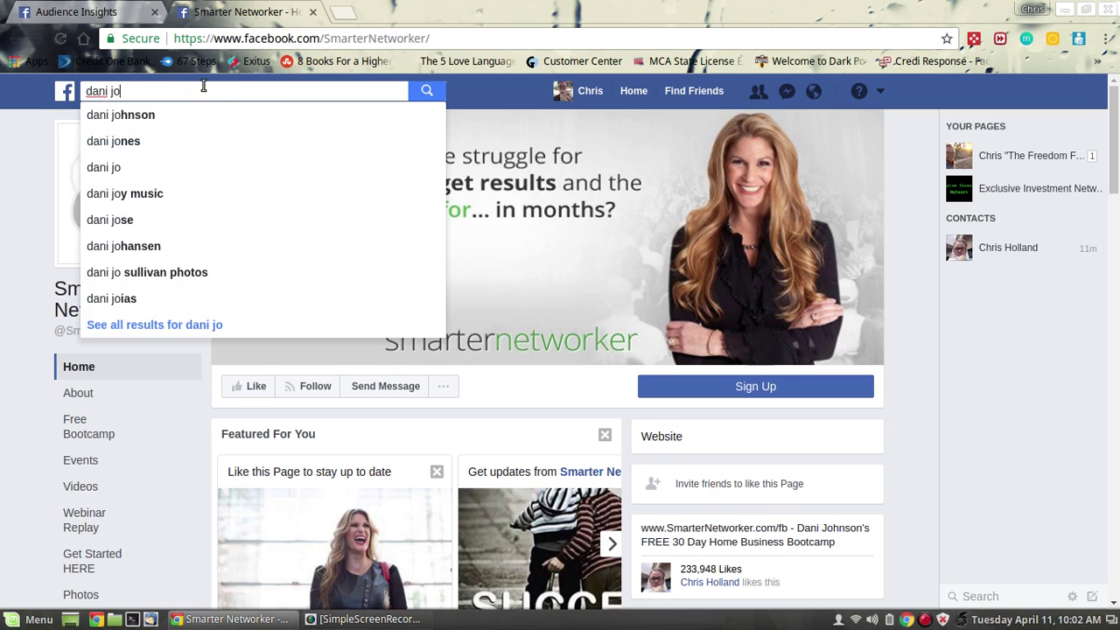
pyautogui.click(150, 119)
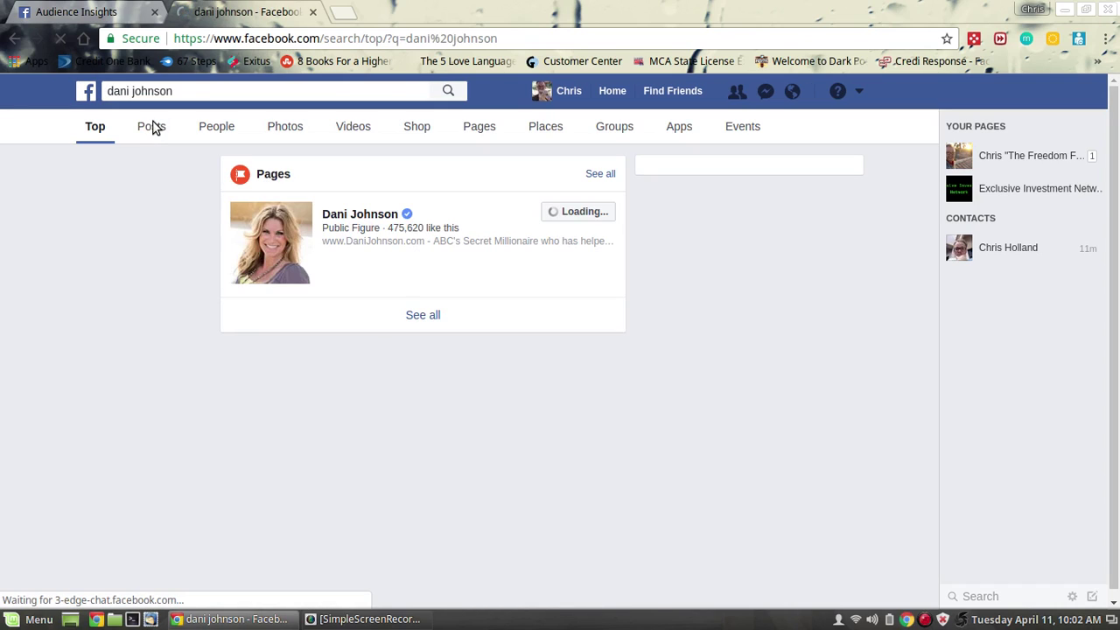
pyautogui.click(341, 215)
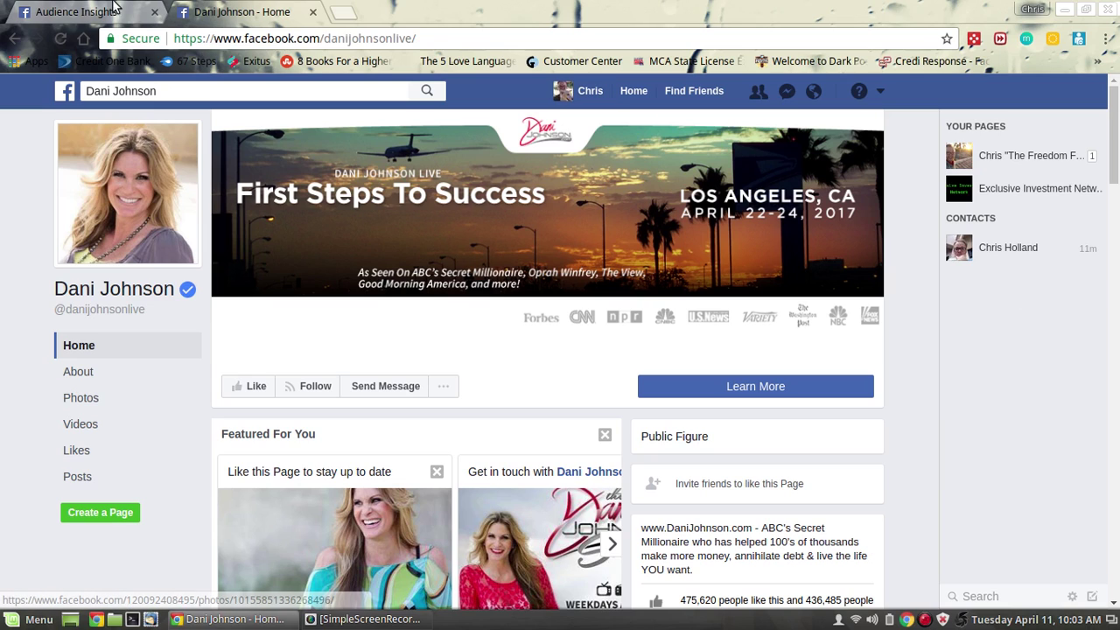
pyautogui.click(312, 13)
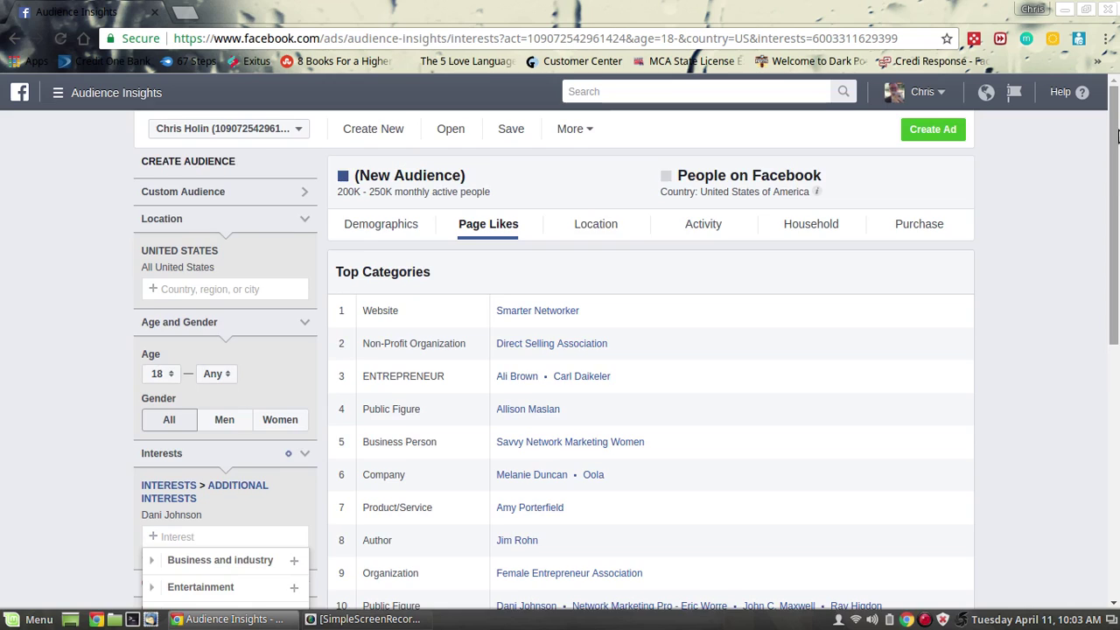
# - Review the Page Likes table for the Dani Johnson audience and briefly open and close the Network Marketing Pro - Eric Worre page
pyautogui.moveTo(1114, 140); pyautogui.dragTo(1117, 200)
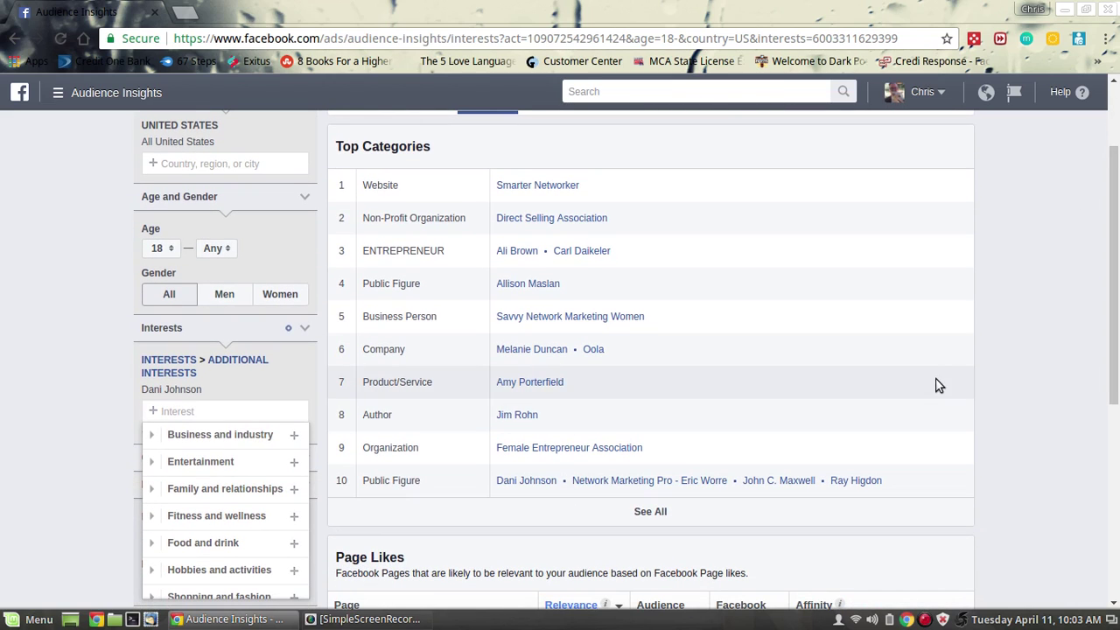
pyautogui.moveTo(1116, 197); pyautogui.dragTo(1116, 336)
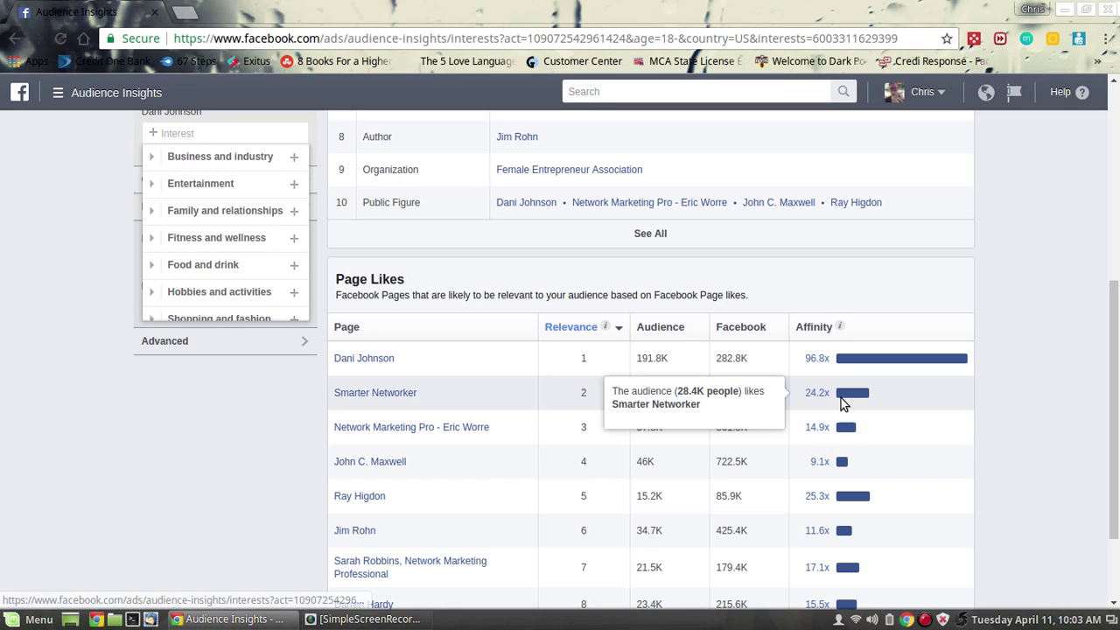
pyautogui.moveTo(1116, 340); pyautogui.dragTo(1116, 396)
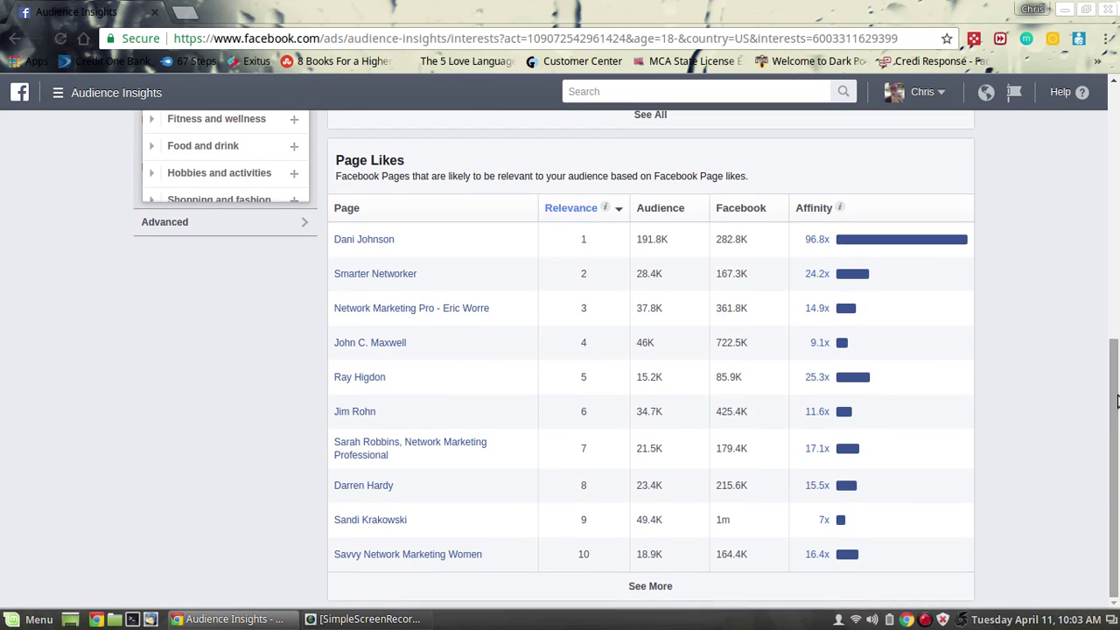
pyautogui.click(447, 311)
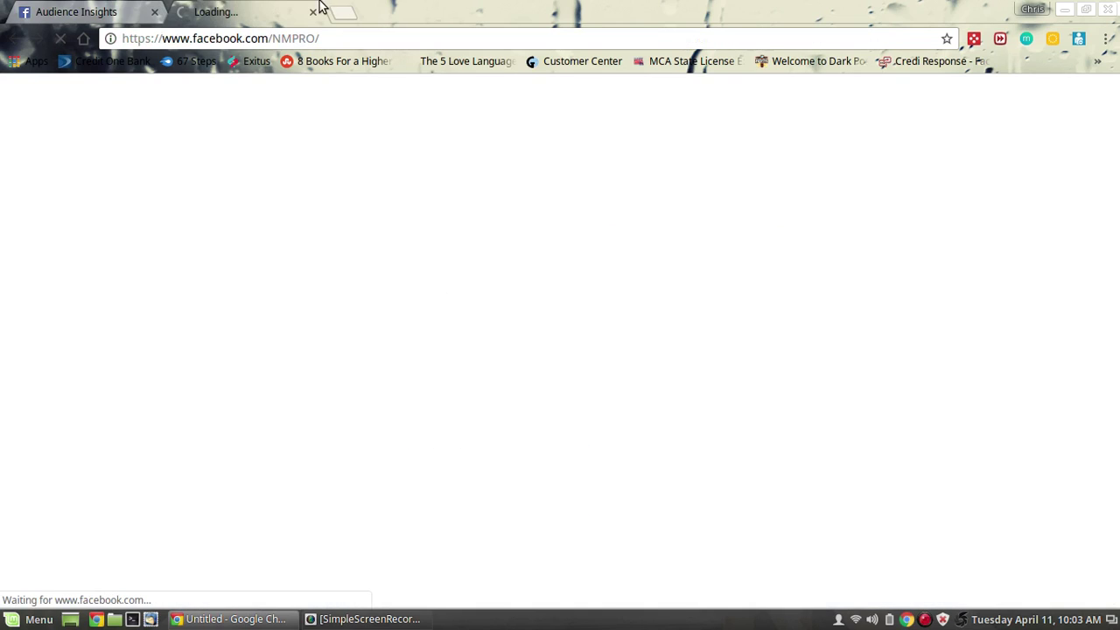
pyautogui.click(313, 12)
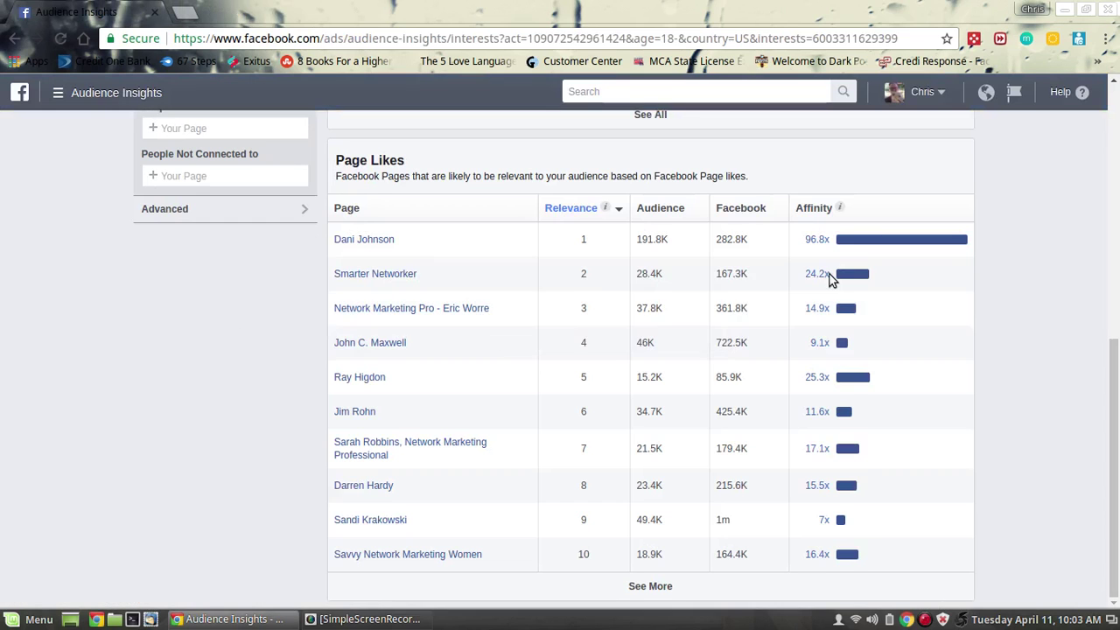
# - Add Network Marketing Pro - Eric Worre to the audience's interests, remove Dani Johnson and check the audience size
pyautogui.moveTo(1116, 372); pyautogui.dragTo(1116, 210)
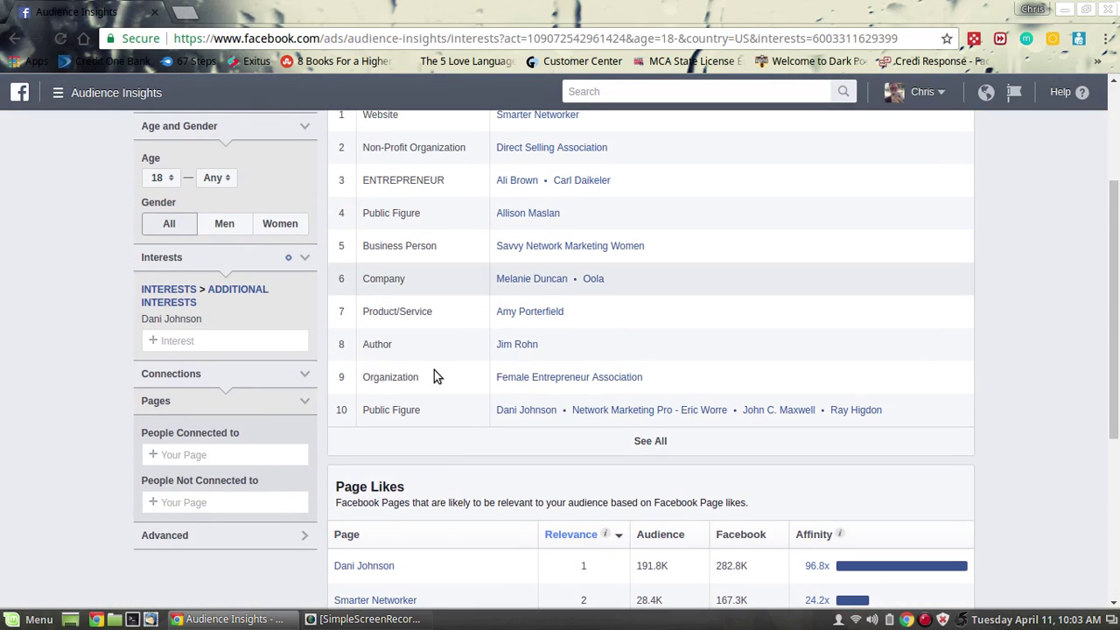
pyautogui.click(269, 343)
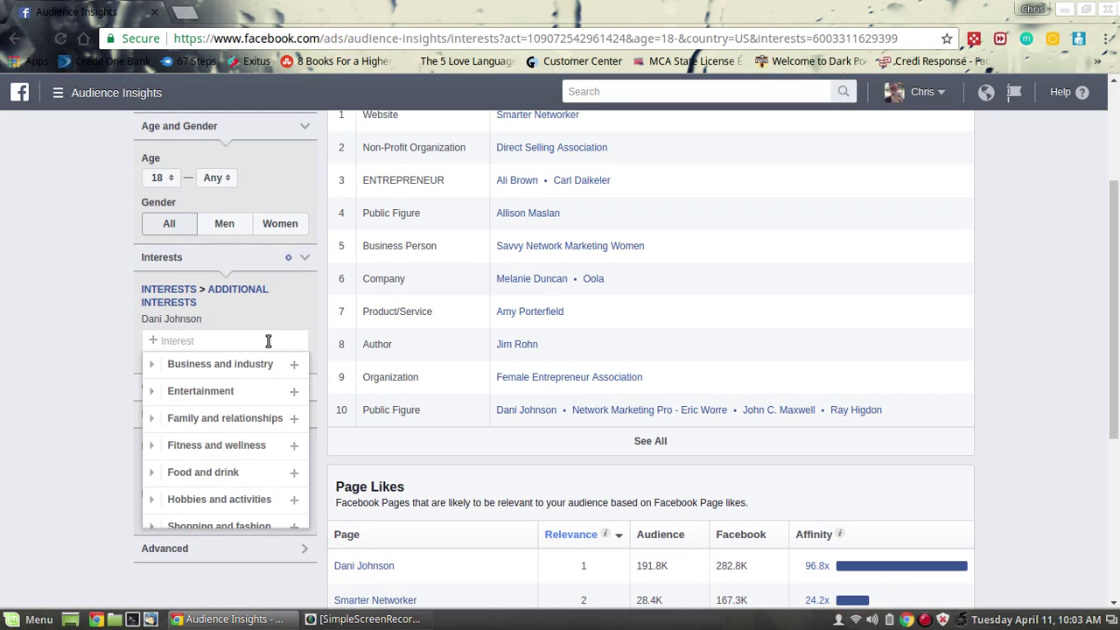
pyautogui.write('network mark')
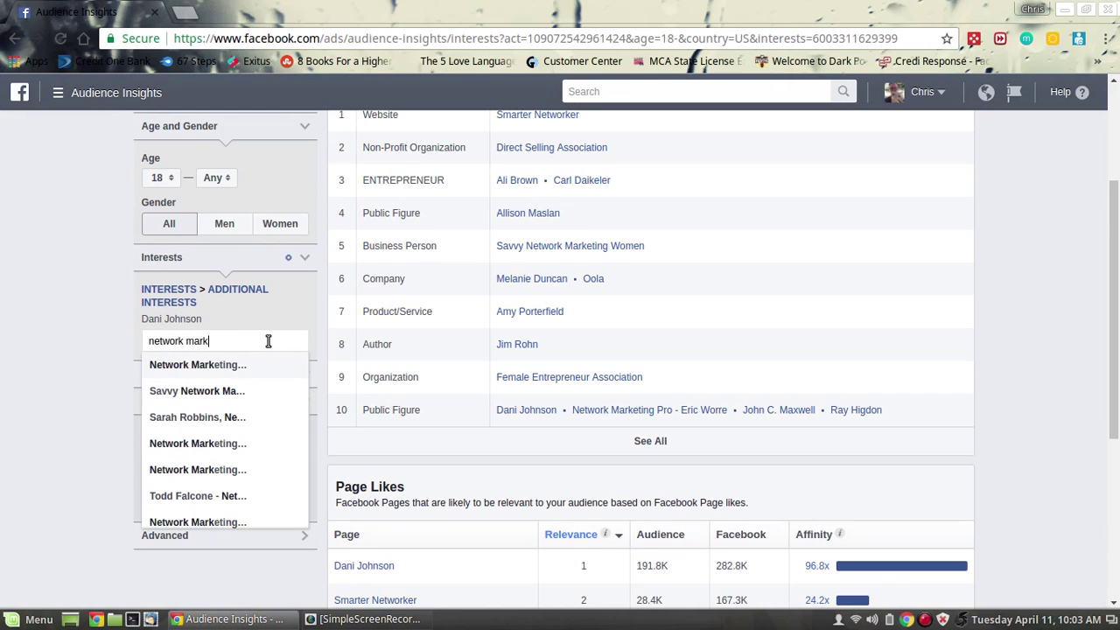
pyautogui.write('eting pro')
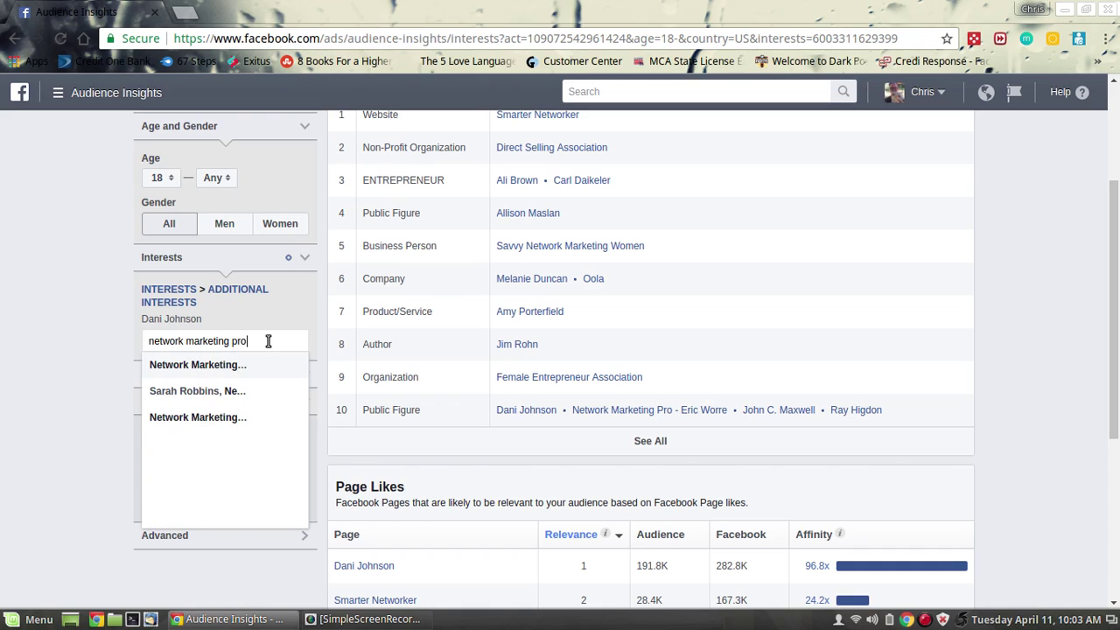
pyautogui.click(219, 366)
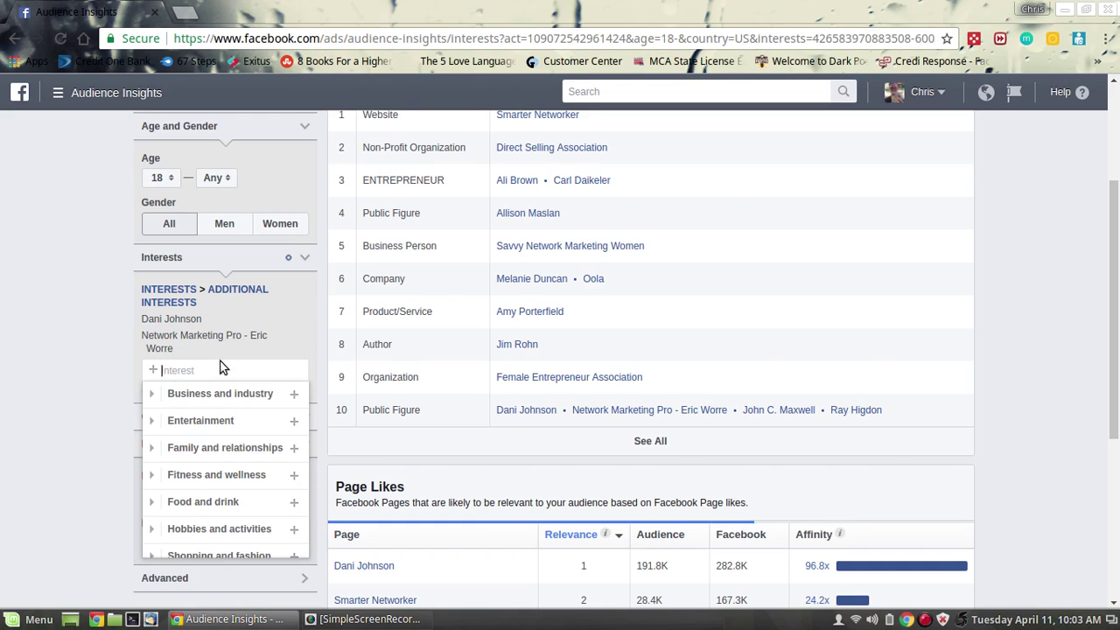
pyautogui.click(305, 321)
pyautogui.moveTo(1115, 290); pyautogui.dragTo(1115, 194)
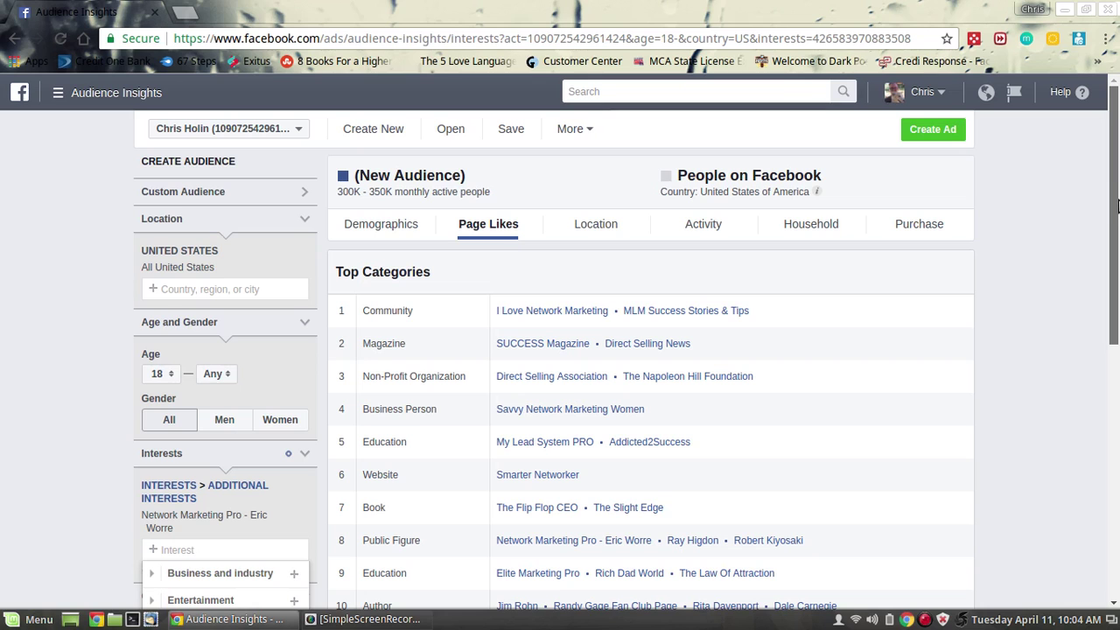
# - Open the MLM Success Stories & Tips page from Top Categories in a new tab and review it
pyautogui.moveTo(1116, 236); pyautogui.dragTo(1115, 298)
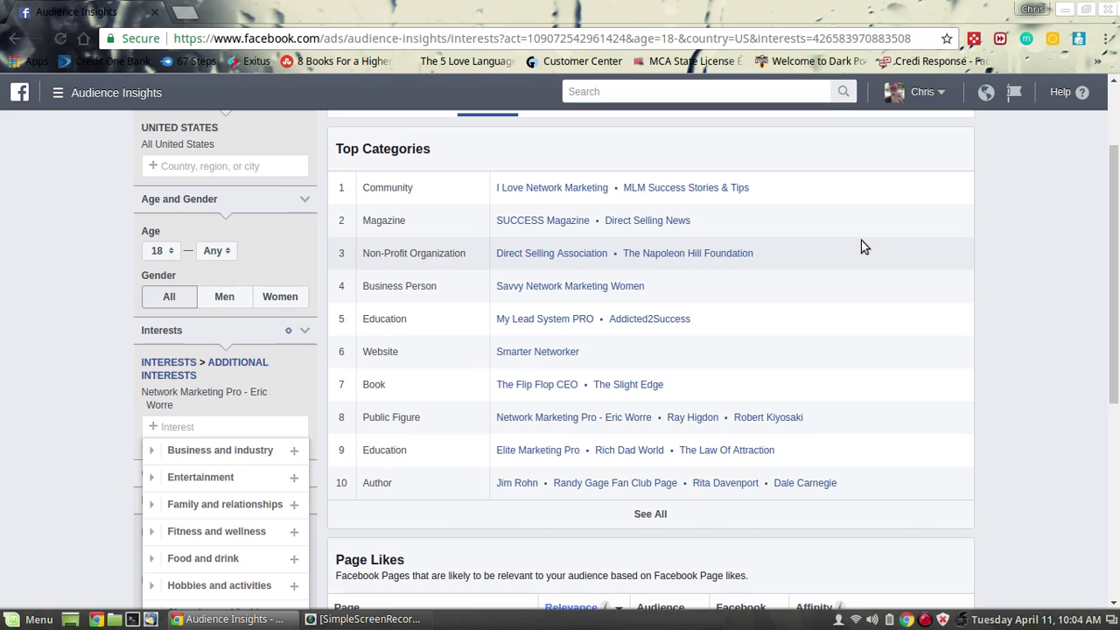
pyautogui.keyDown('ctrl'); pyautogui.click(663, 189); pyautogui.keyUp('ctrl')
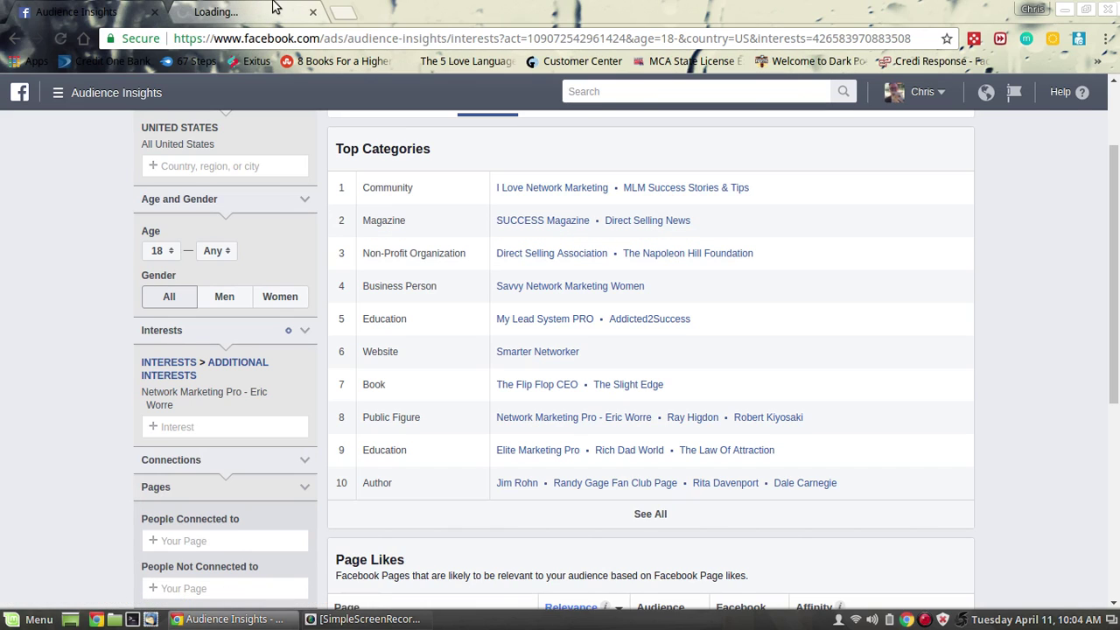
pyautogui.click(273, 7)
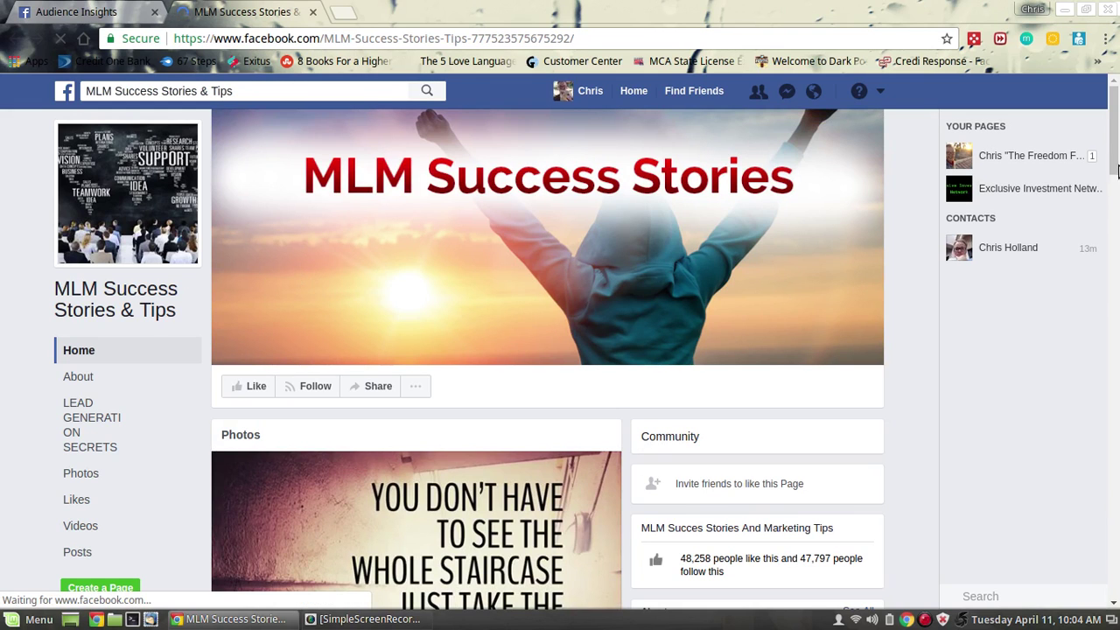
pyautogui.scroll(-5, 1115, 168)
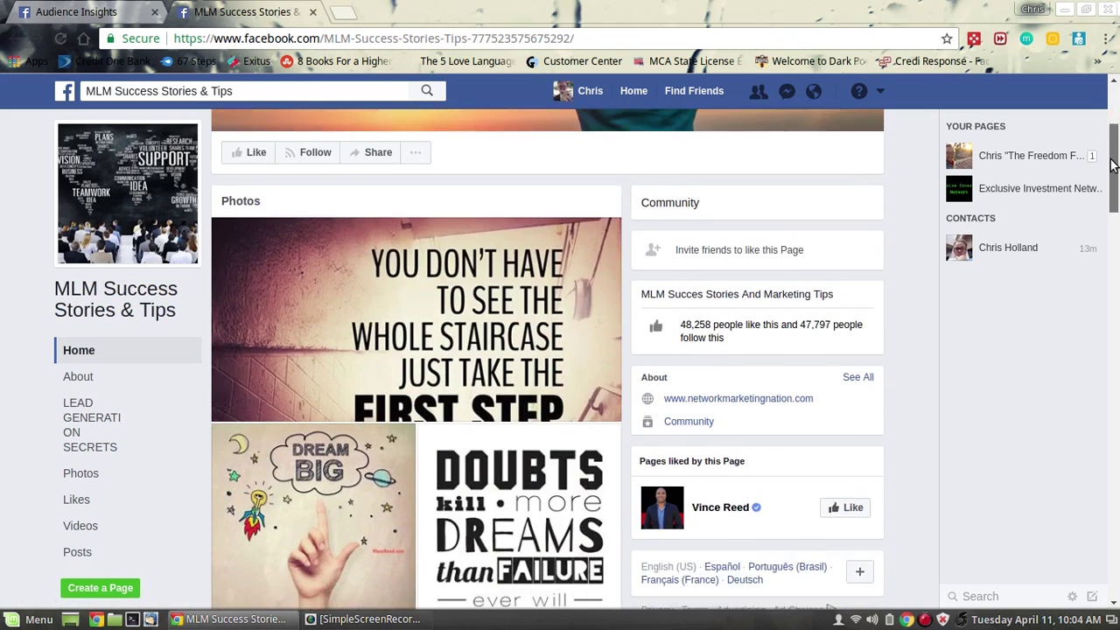
pyautogui.moveTo(1113, 167); pyautogui.dragTo(1113, 96)
# - Return to Audience Insights, search the interests for "mlm succes" and clear the entry
pyautogui.click(107, 7)
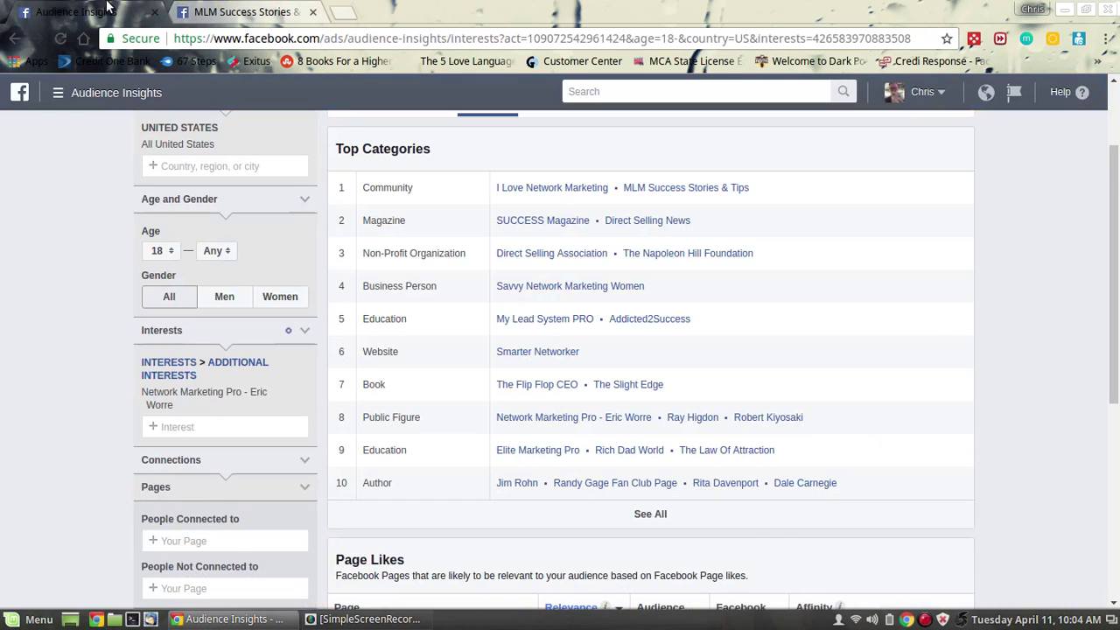
pyautogui.click(182, 426)
pyautogui.write('m')
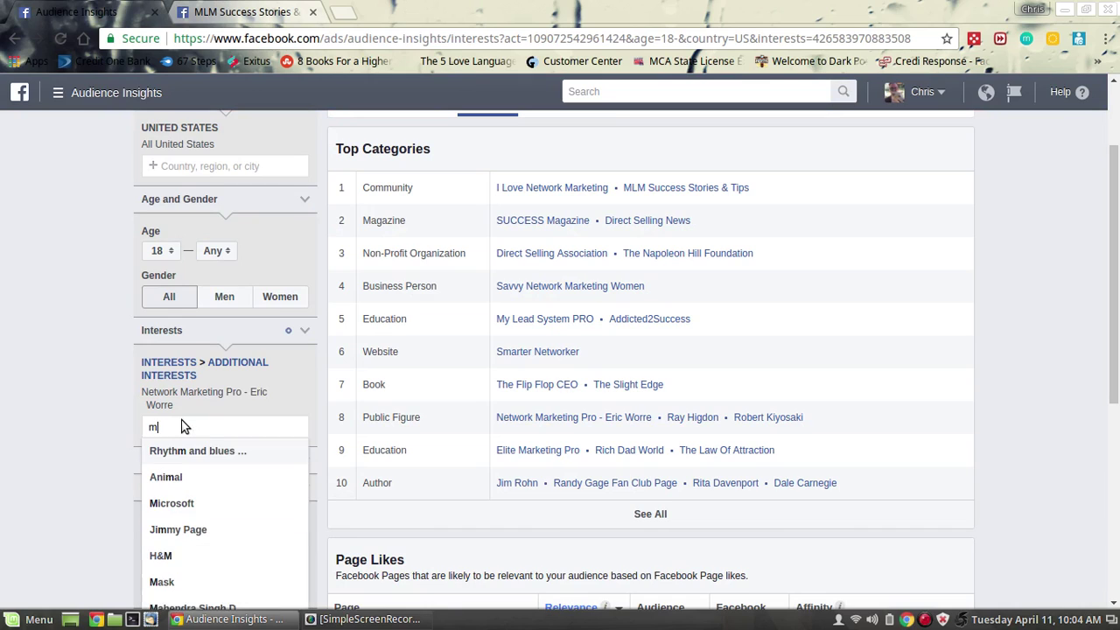
pyautogui.write('lm succes')
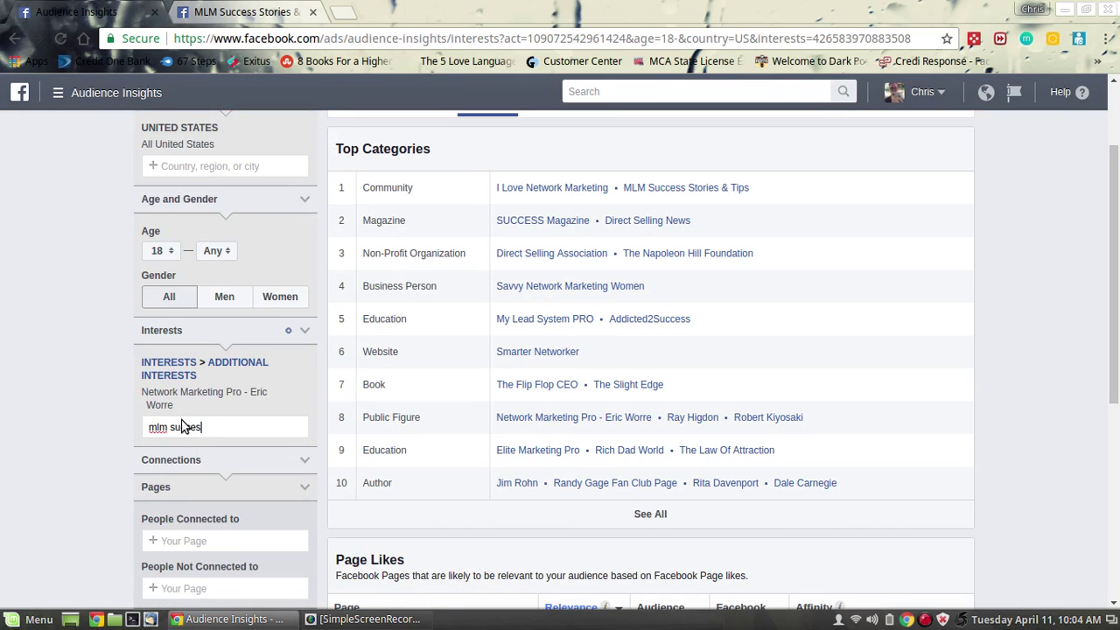
pyautogui.press('BackSpace')
pyautogui.press('BackSpace')
pyautogui.press('BackSpace')
pyautogui.press('BackSpace')
pyautogui.press('BackSpace')
pyautogui.press('BackSpace')
pyautogui.press('BackSpace')
pyautogui.press('BackSpace')
pyautogui.press('BackSpace')
pyautogui.press('BackSpace')
pyautogui.press('BackSpace')
pyautogui.press('BackSpace')
pyautogui.press('BackSpace')
pyautogui.press('BackSpace')
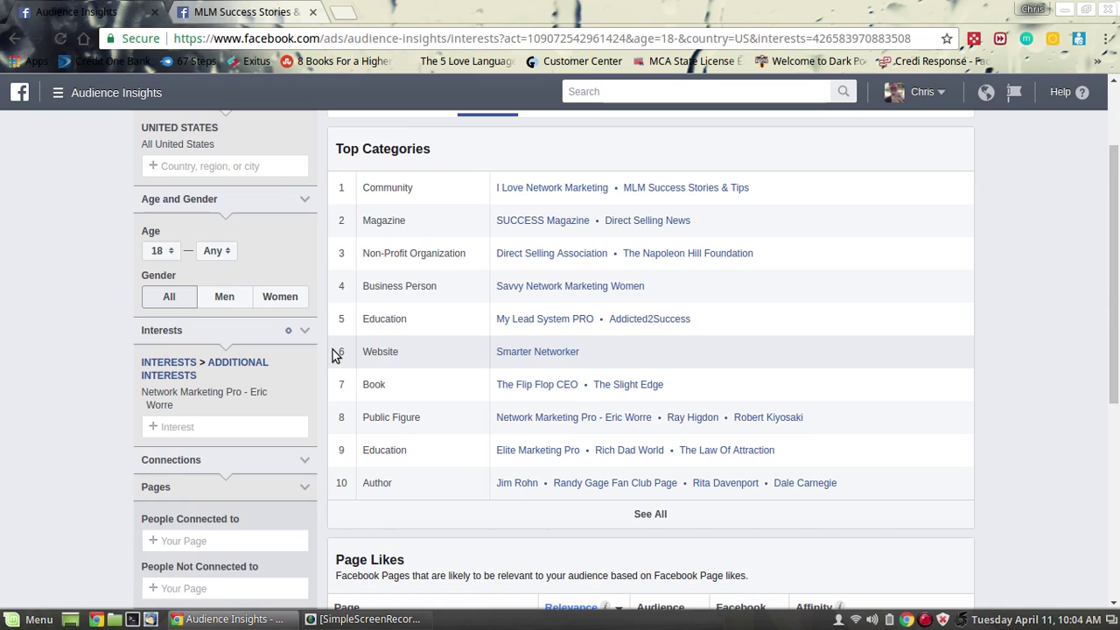
# - Search the audience's interests for "i love network" and clear the entry
pyautogui.write('i love networ')
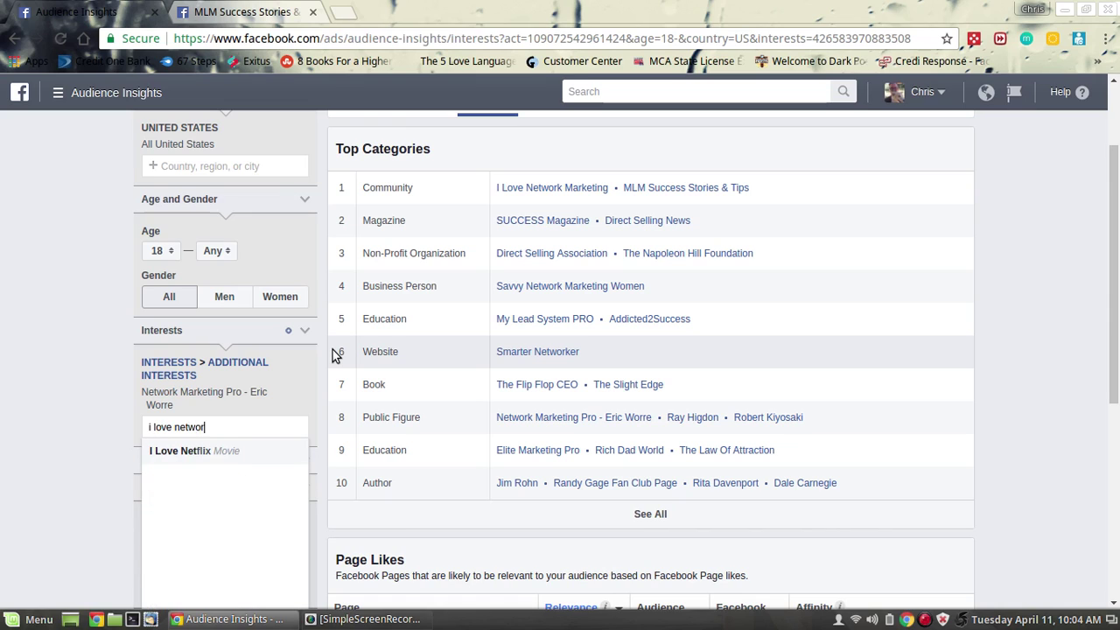
pyautogui.write('k')
pyautogui.press('BackSpace')
pyautogui.press('BackSpace')
pyautogui.press('BackSpace')
pyautogui.press('BackSpace')
pyautogui.press('BackSpace')
pyautogui.press('BackSpace')
pyautogui.press('BackSpace')
pyautogui.press('BackSpace')
pyautogui.press('BackSpace')
pyautogui.press('BackSpace')
pyautogui.press('BackSpace')
pyautogui.press('BackSpace')
pyautogui.press('BackSpace')
pyautogui.press('BackSpace')
pyautogui.press('BackSpace')
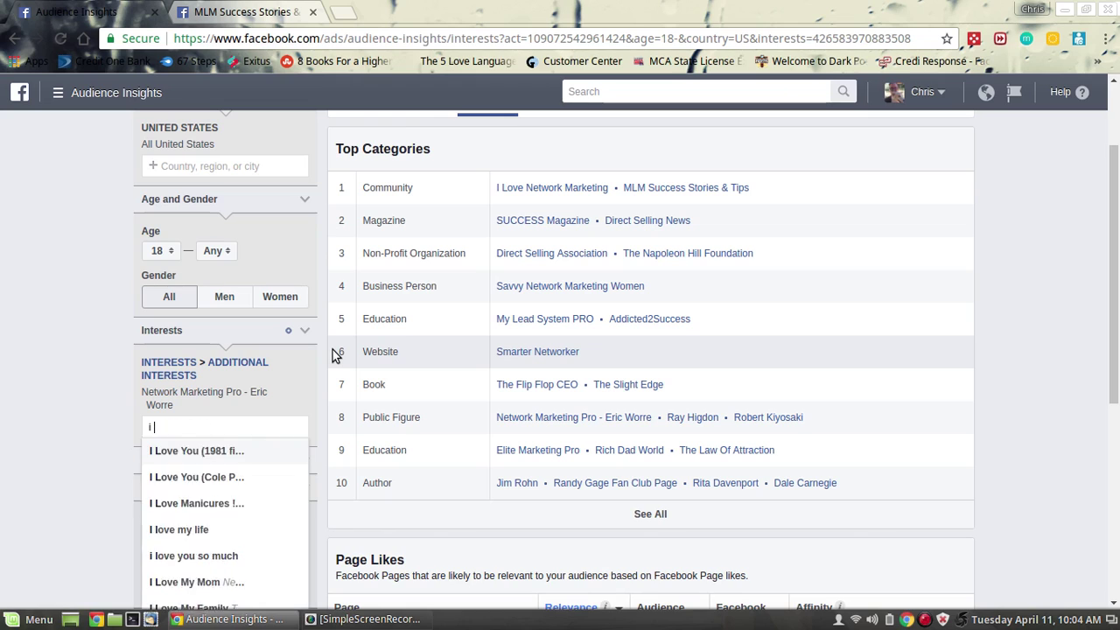
# - Add Direct Selling Association to the audience's interests
pyautogui.write('direct sel')
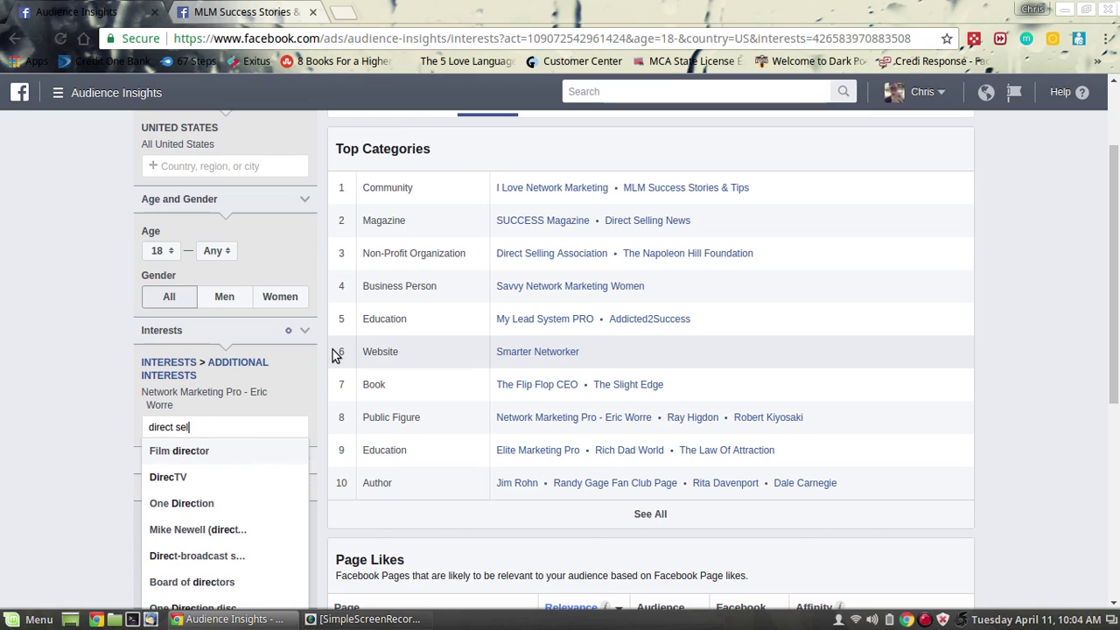
pyautogui.write('ling ass')
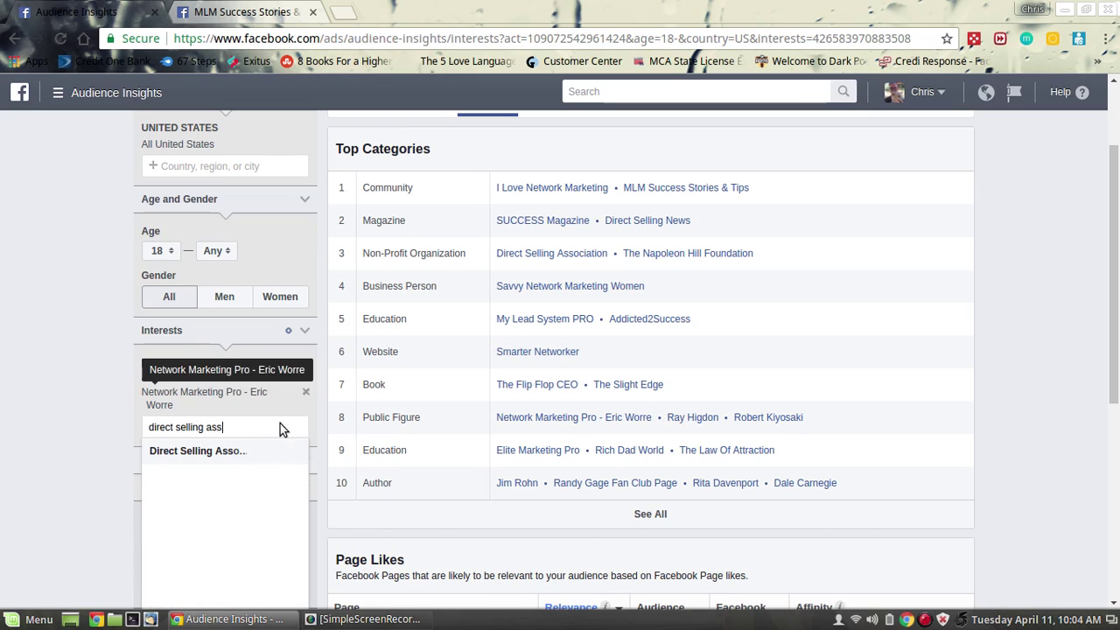
pyautogui.click(217, 451)
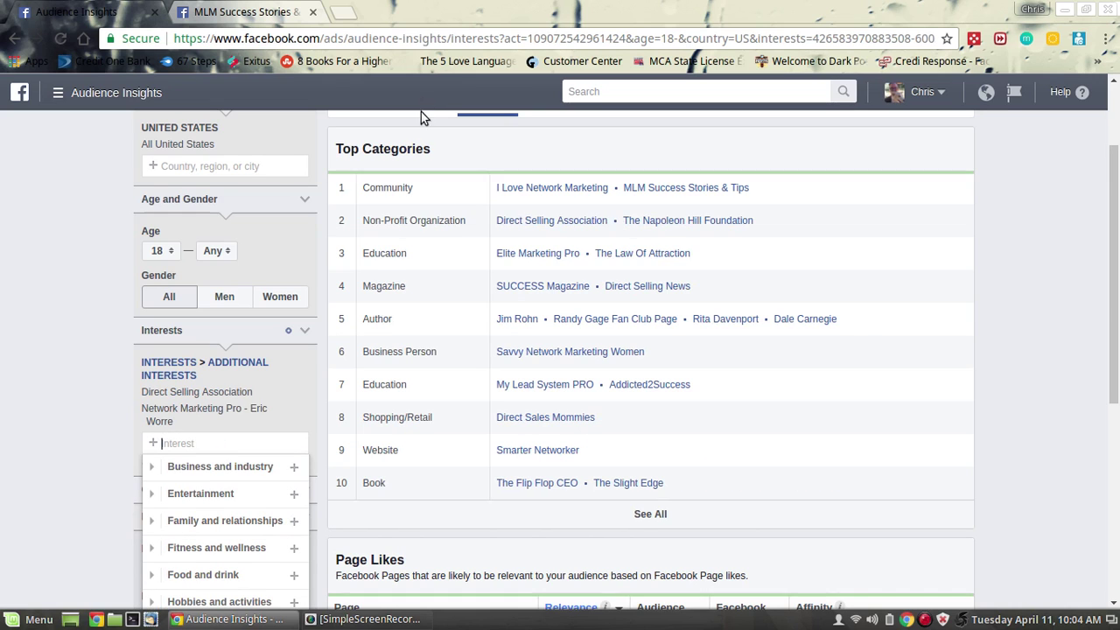
# - In the other Facebook tab, search for "direct selling association" and open the Washington organization's page
pyautogui.click(278, 9)
pyautogui.click(235, 91)
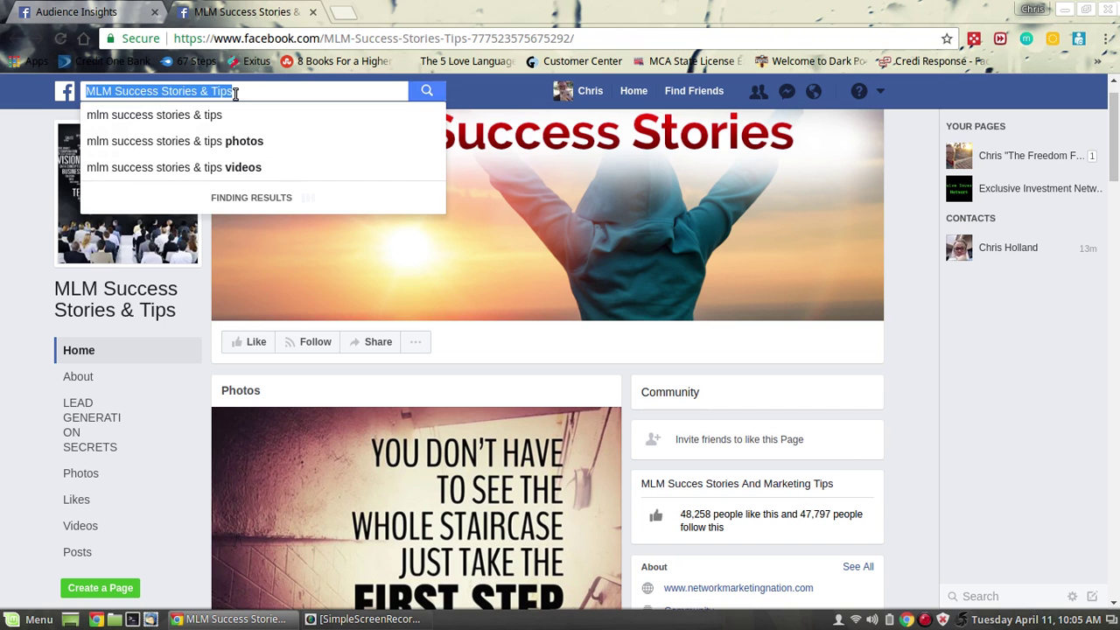
pyautogui.write('direct selling ass')
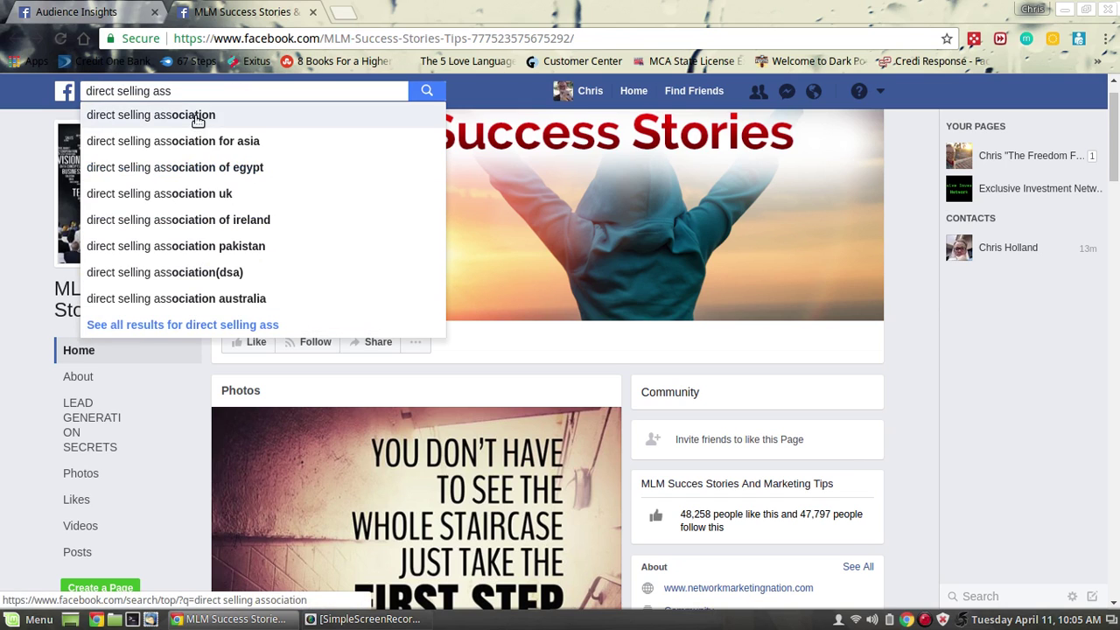
pyautogui.click(196, 116)
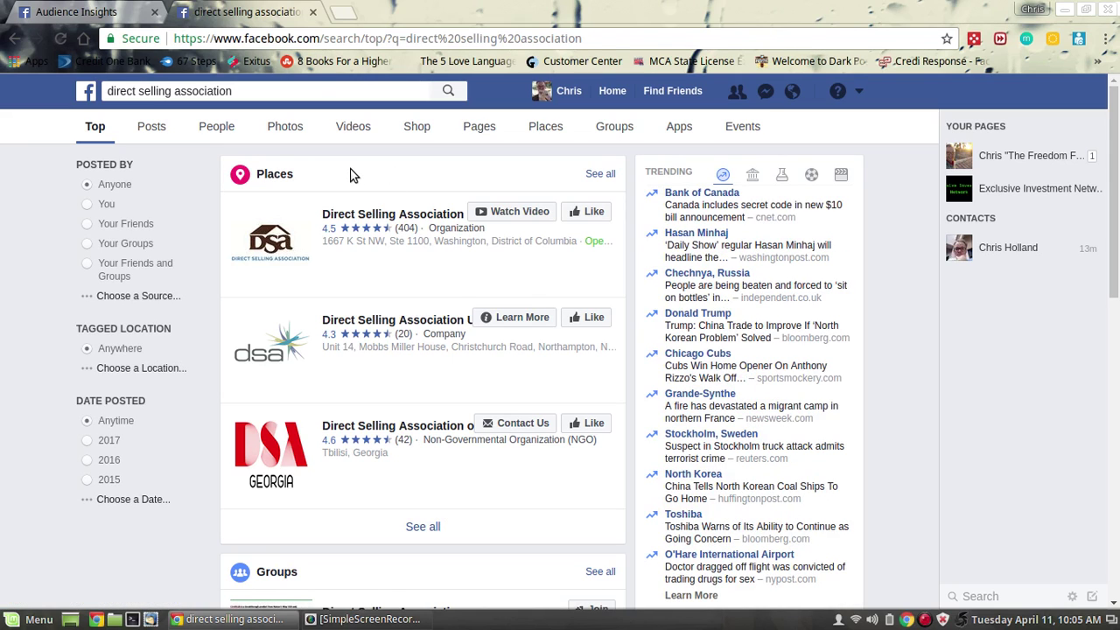
pyautogui.click(354, 215)
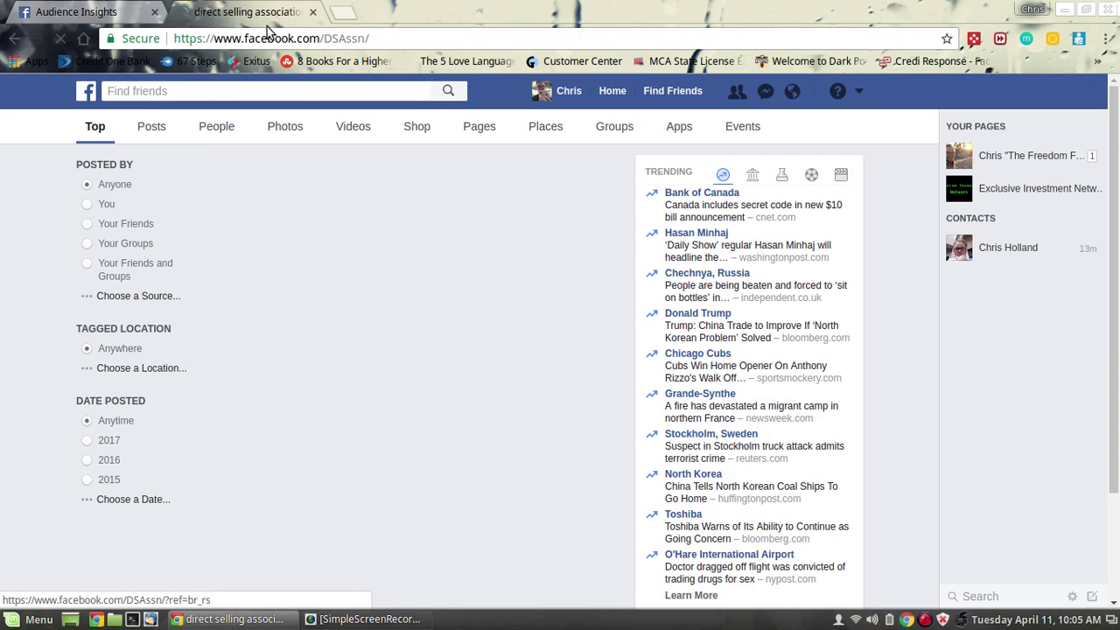
# - Return to Audience Insights and remove Network Marketing Pro - Eric Worre from the audience's interests
pyautogui.click(131, 8)
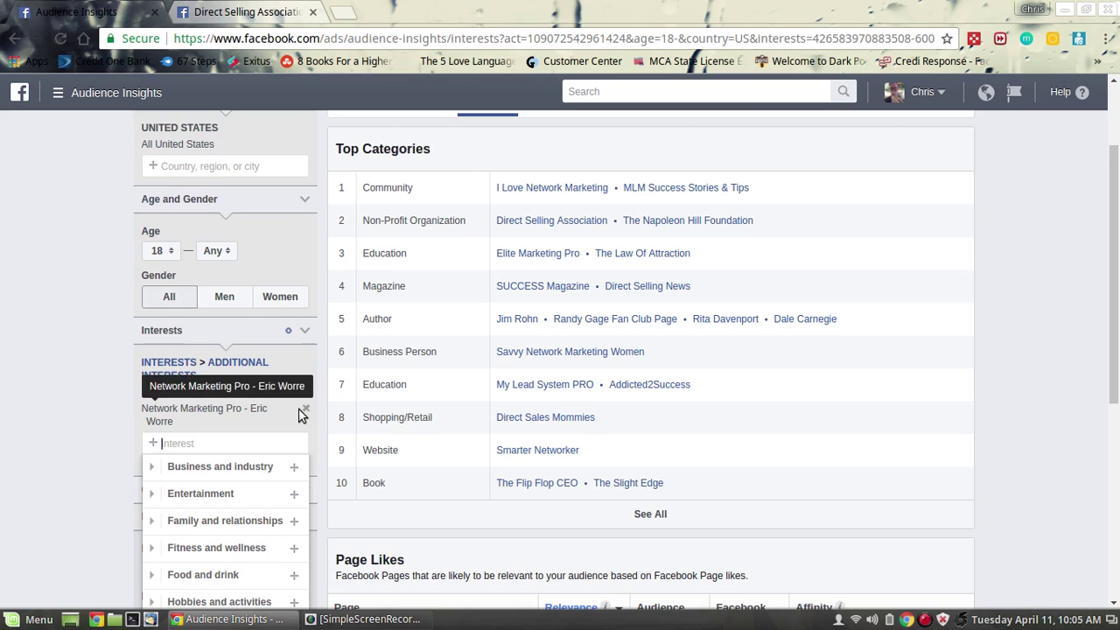
pyautogui.click(305, 408)
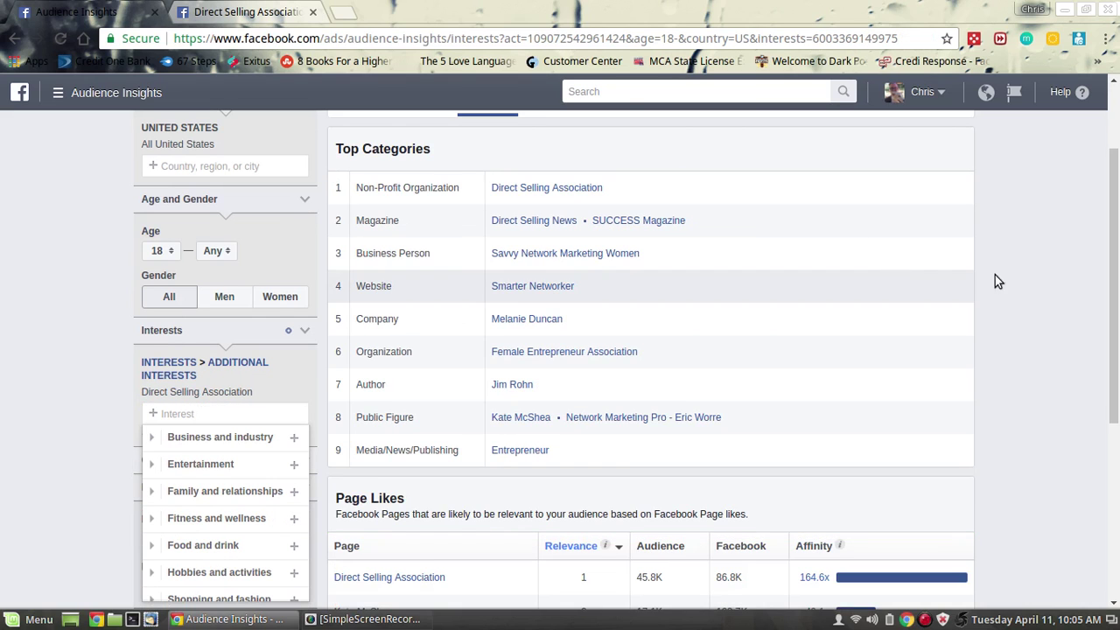
# - Review the Direct Selling Association page in the other Facebook tab, and return to Audience Insights
pyautogui.scroll(3, 999, 281)
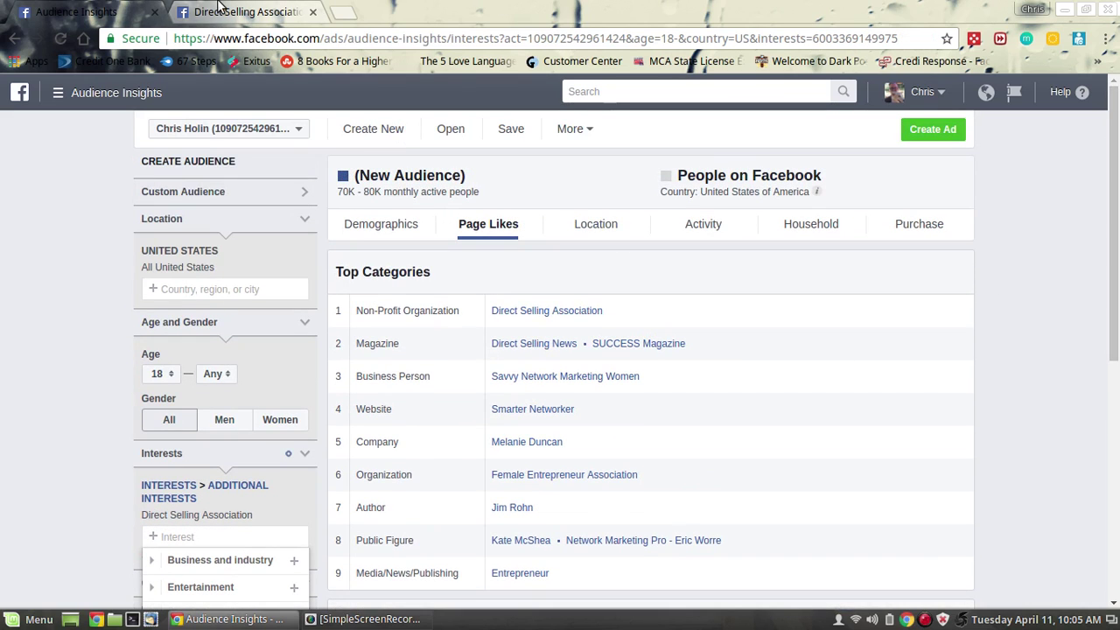
pyautogui.click(221, 9)
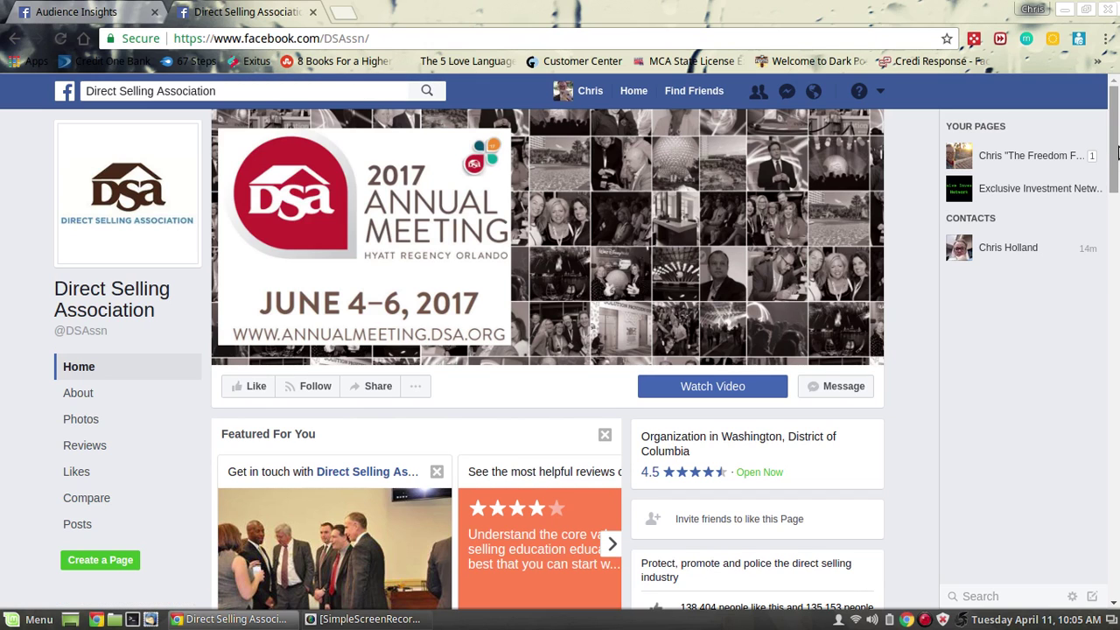
pyautogui.scroll(-2, 1117, 153)
pyautogui.scroll(2, 1116, 153)
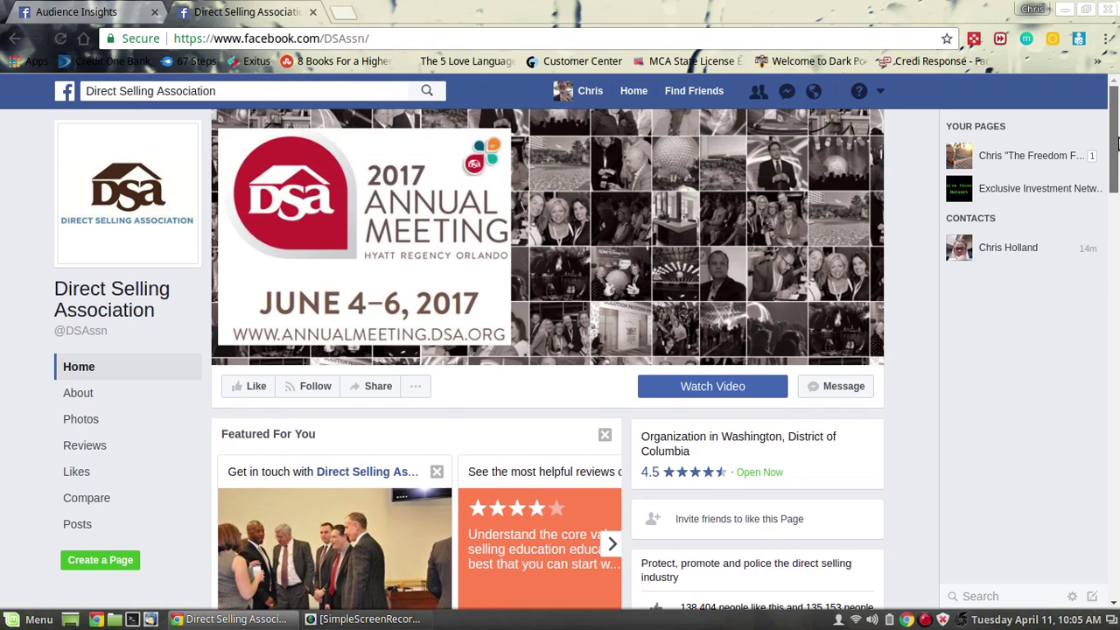
pyautogui.moveTo(1117, 145); pyautogui.dragTo(522, 150)
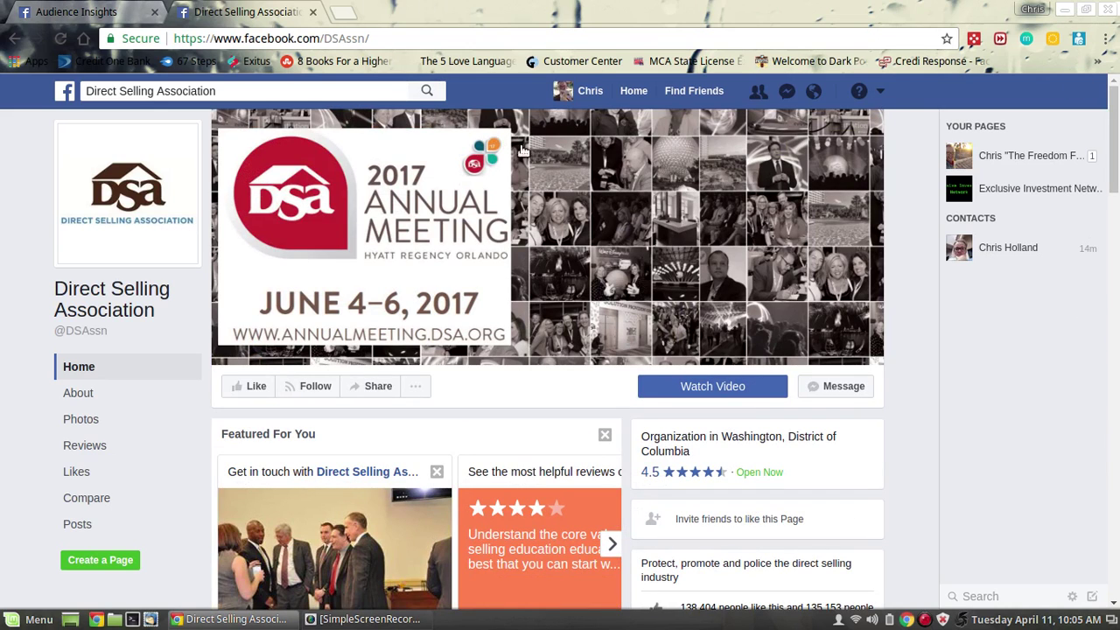
pyautogui.click(116, 9)
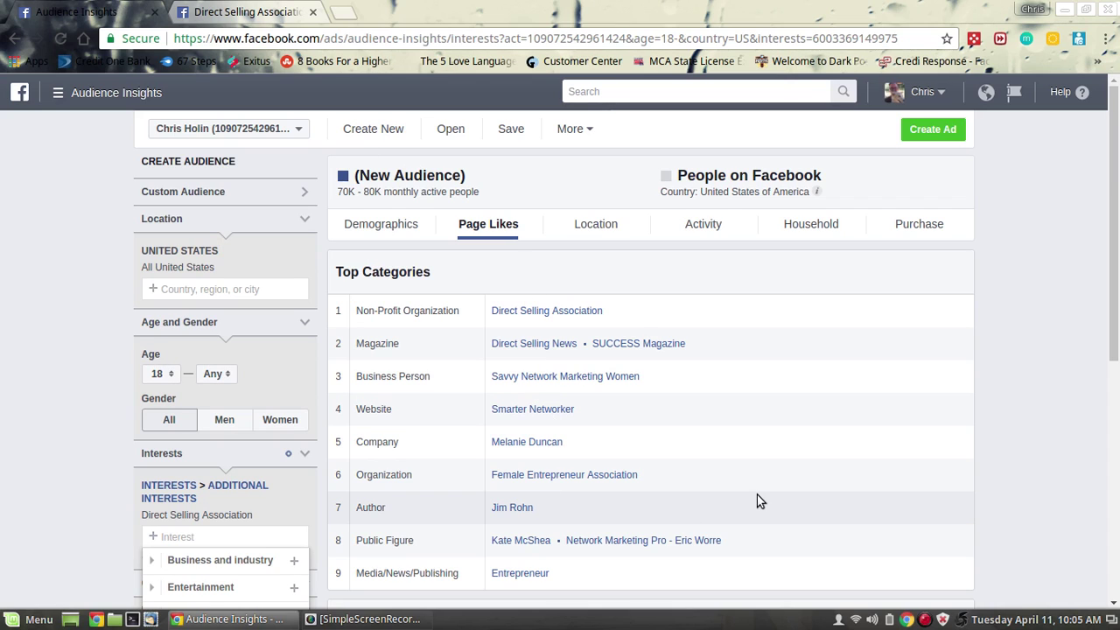
# - Add Success (magazine) to the audience's interests and remove Direct Selling Association
pyautogui.moveTo(1117, 260); pyautogui.dragTo(1117, 299)
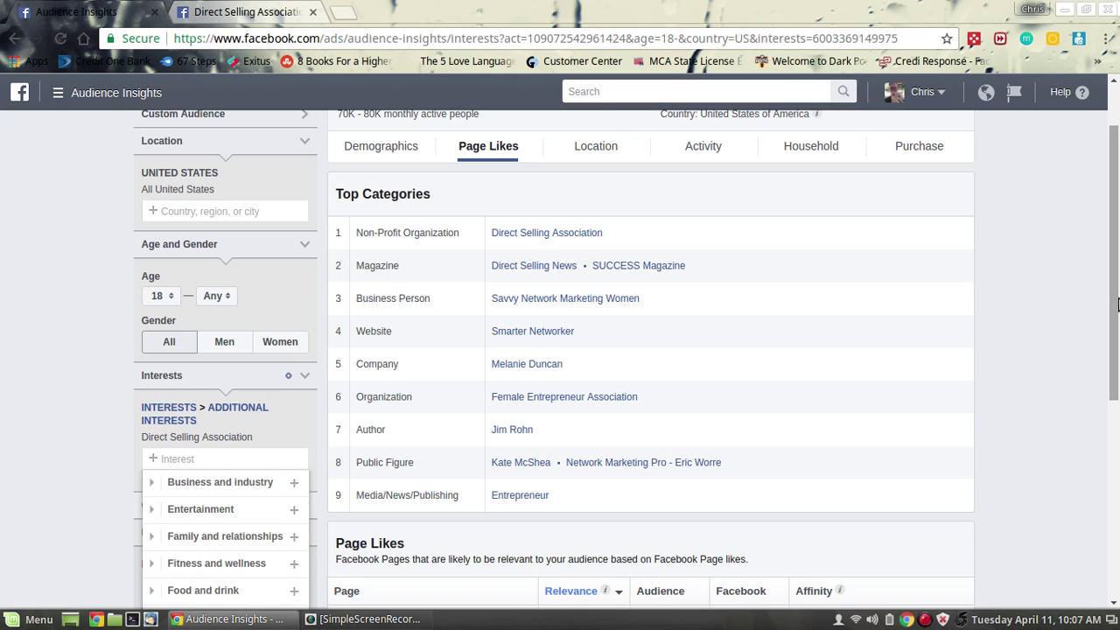
pyautogui.moveTo(1118, 304); pyautogui.dragTo(1117, 333)
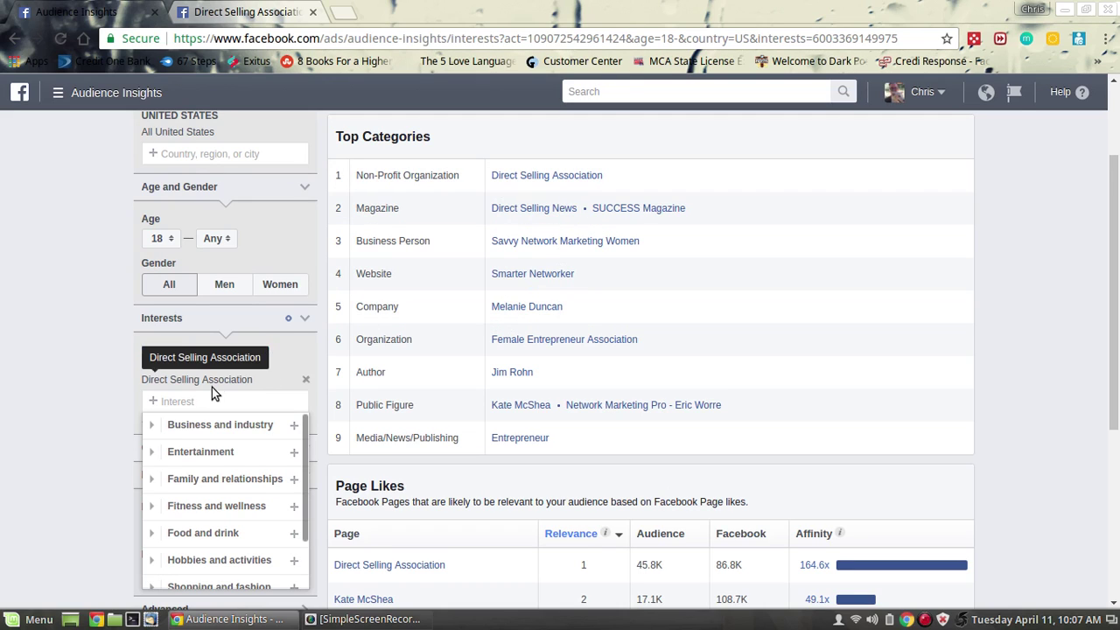
pyautogui.write('success')
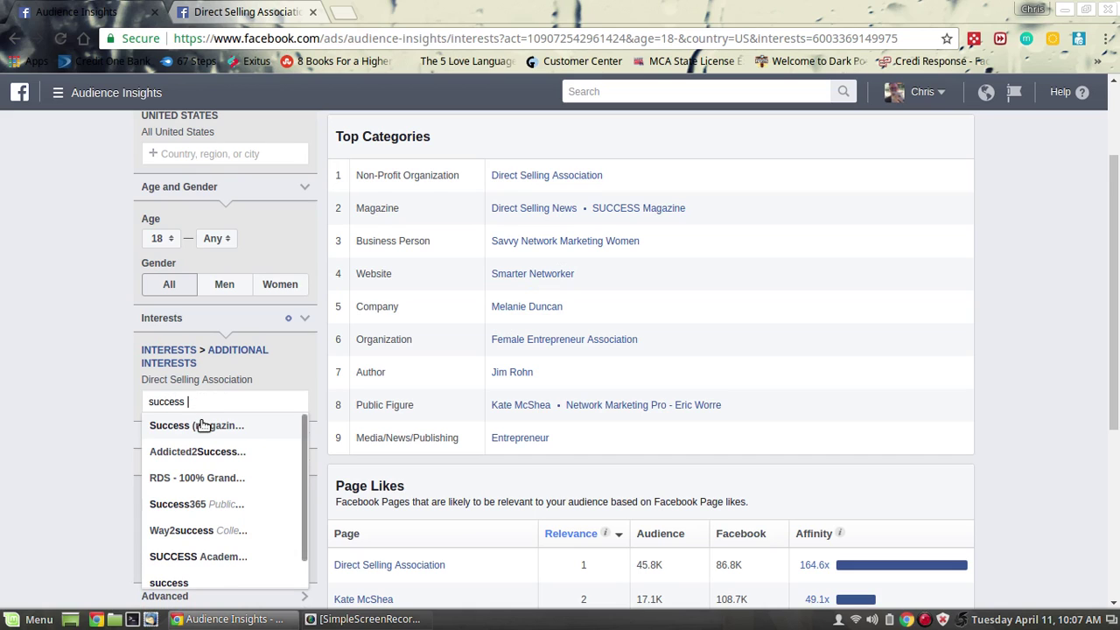
pyautogui.click(198, 426)
pyautogui.click(313, 385)
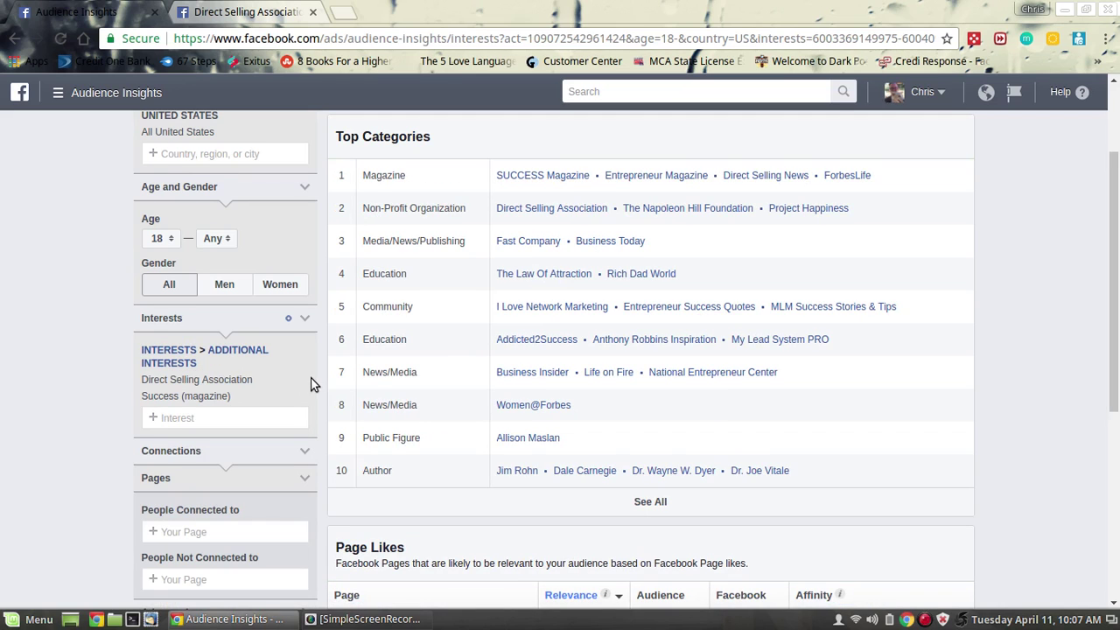
pyautogui.click(312, 380)
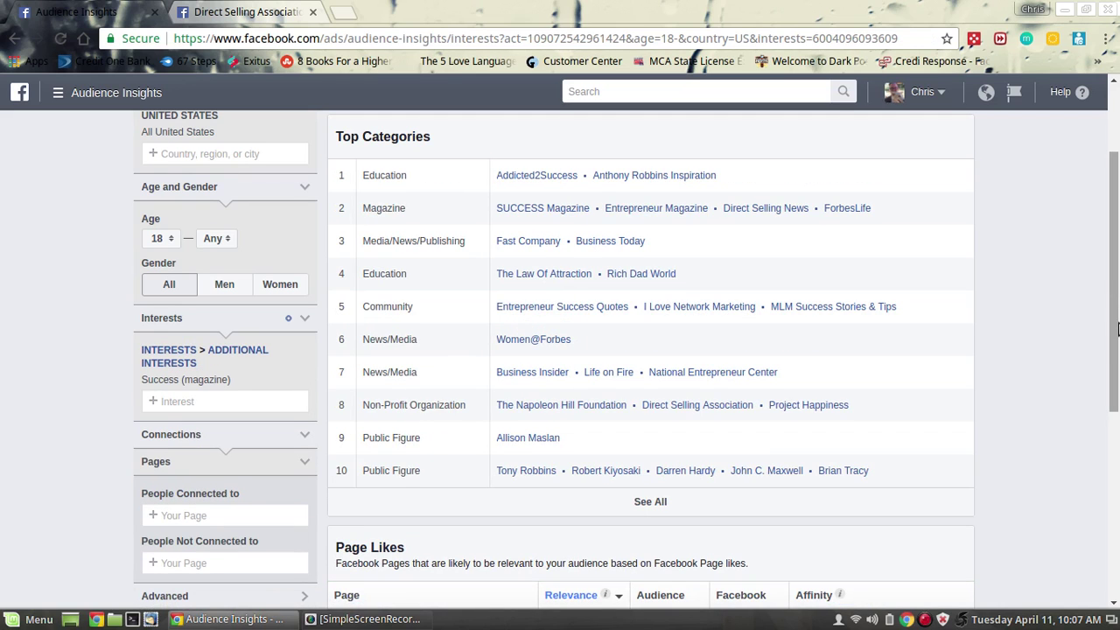
# - Check the Success (magazine) audience's size and top categories, and search the interests for "project happ"
pyautogui.moveTo(1117, 285); pyautogui.dragTo(1117, 194)
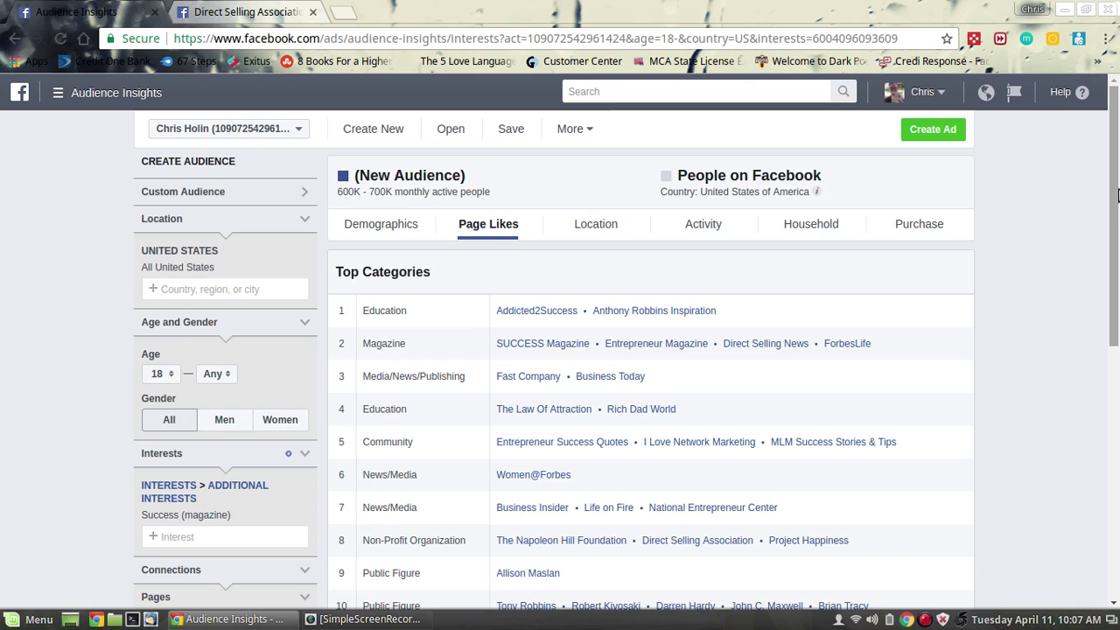
pyautogui.moveTo(1117, 194); pyautogui.dragTo(1117, 251)
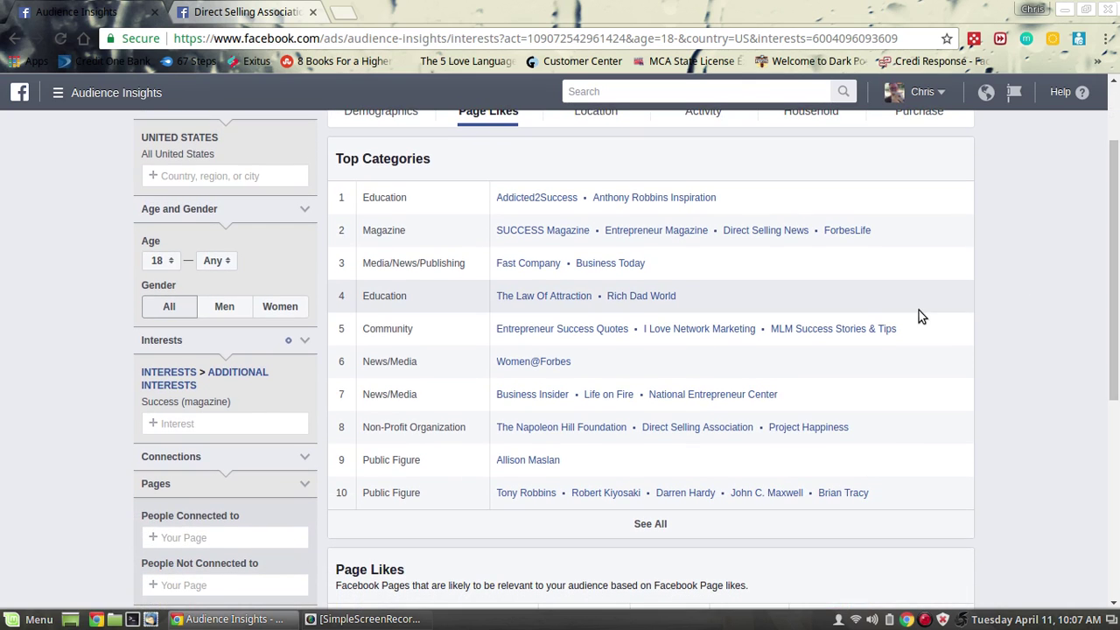
pyautogui.click(222, 422)
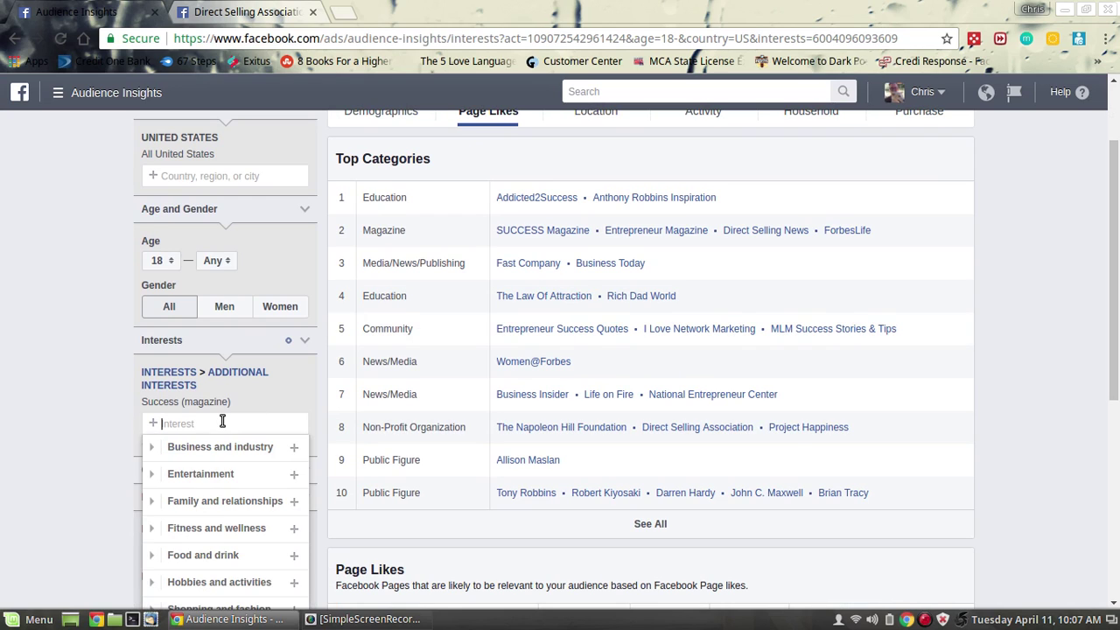
pyautogui.write('project ha')
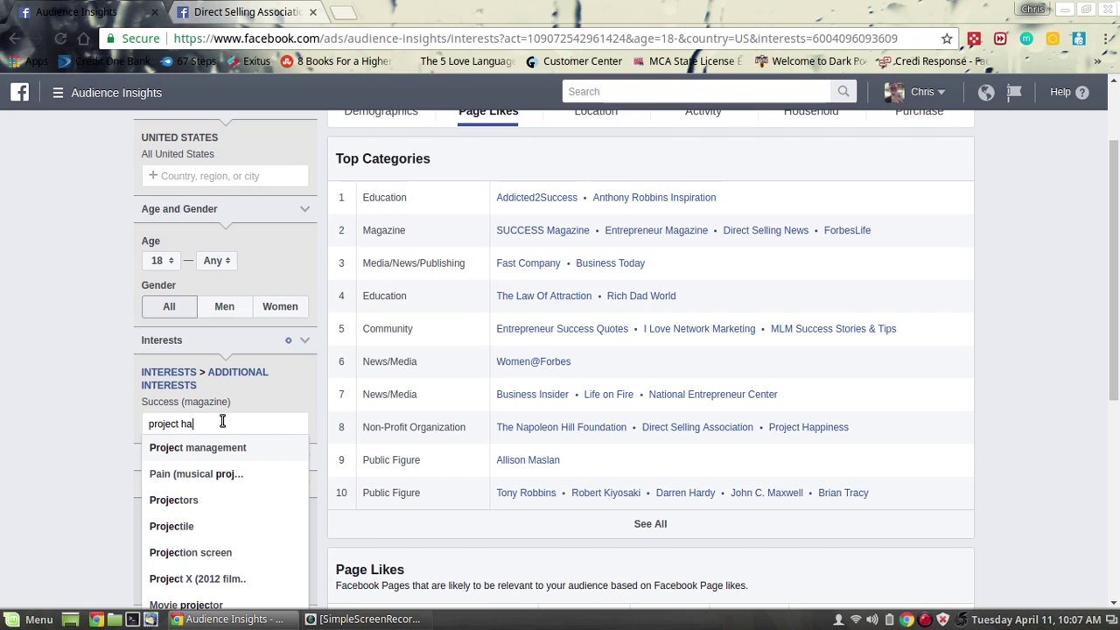
pyautogui.write('pp')
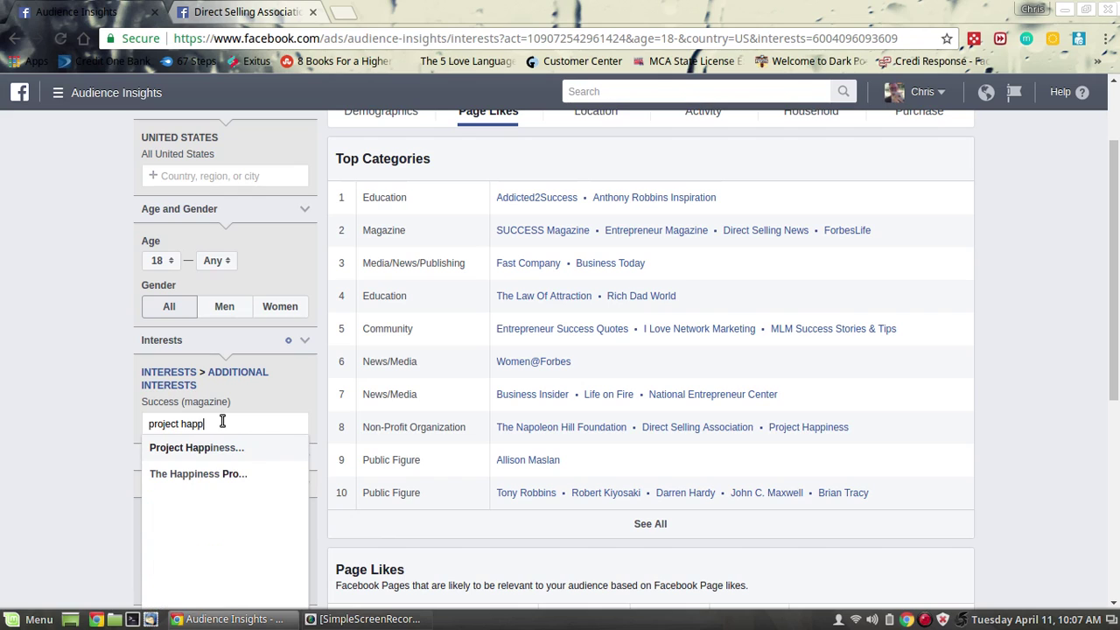
# - Open the Project Happiness page in a new tab, close the Direct Selling Association tab, and look through the page
pyautogui.middleClick(787, 432)
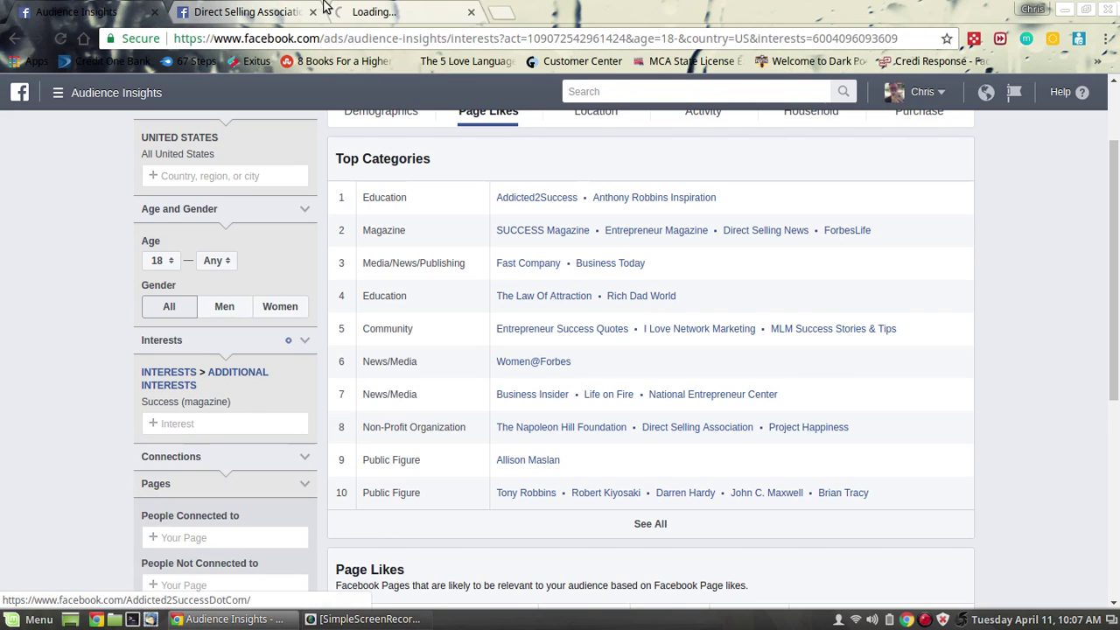
pyautogui.click(313, 13)
pyautogui.click(258, 8)
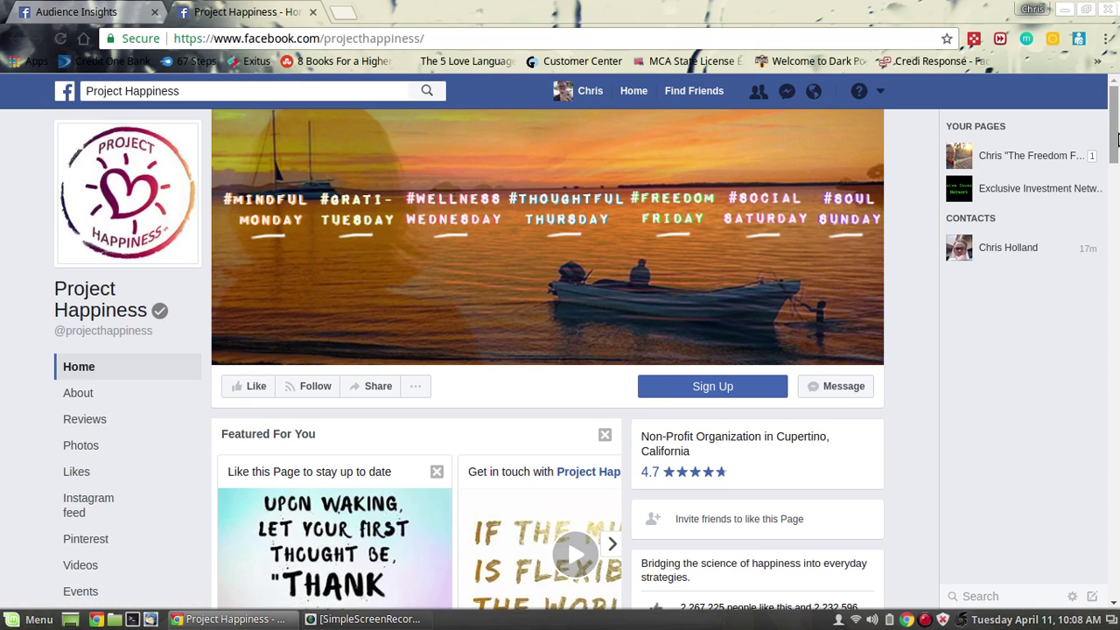
pyautogui.moveTo(1115, 137); pyautogui.dragTo(1116, 188)
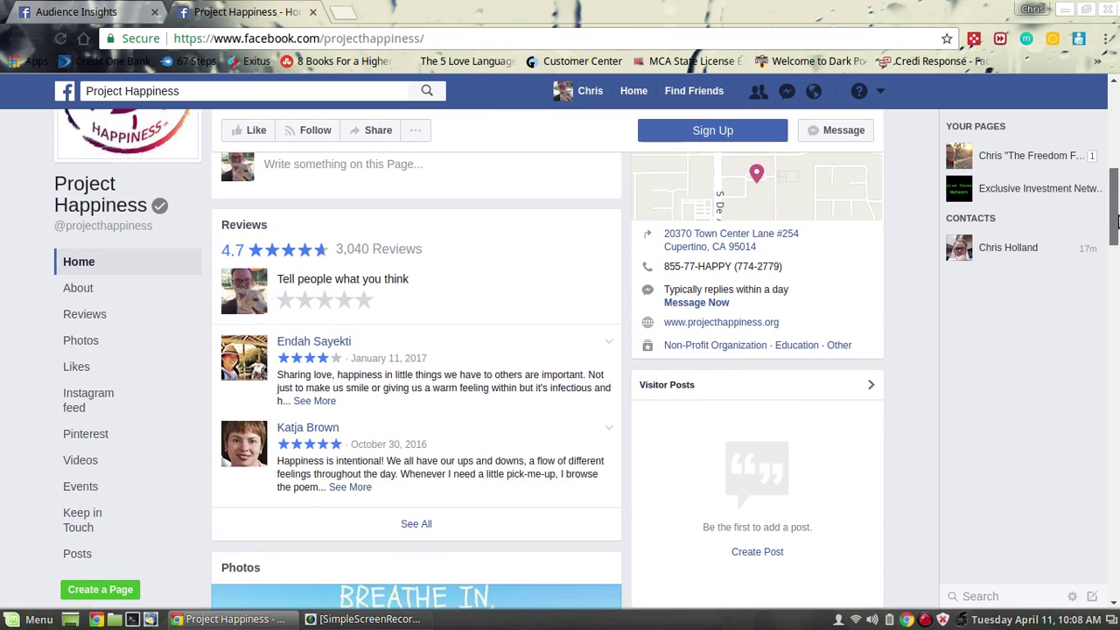
pyautogui.moveTo(1116, 223); pyautogui.dragTo(1073, 589)
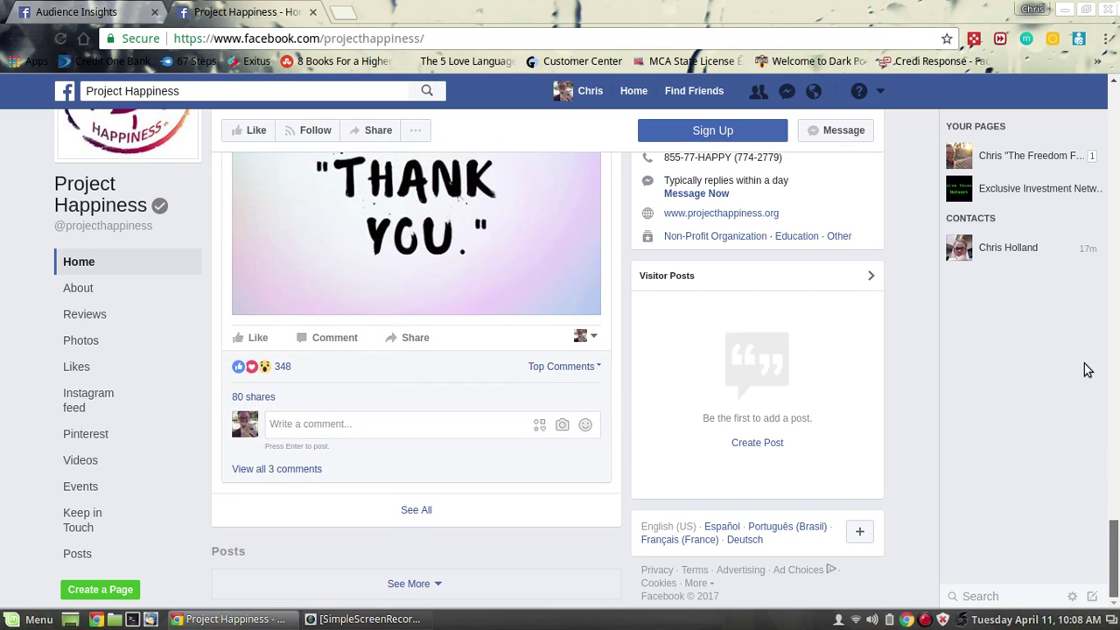
pyautogui.moveTo(1090, 362); pyautogui.dragTo(1114, 290)
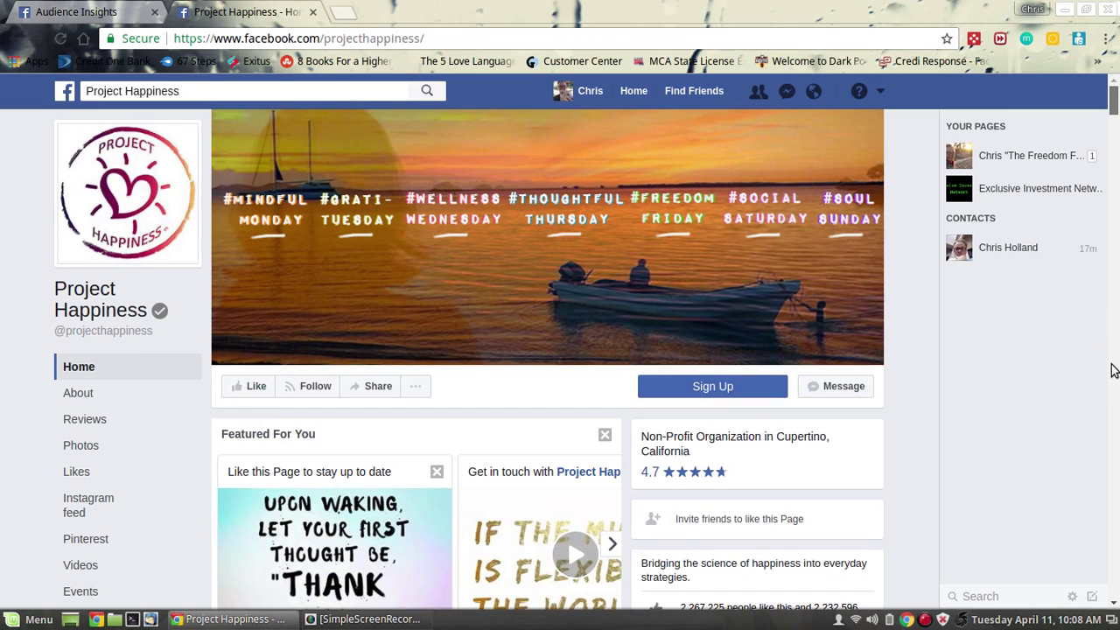
# - Back in Audience Insights, add Project Happiness to the audience's interests and remove Success (magazine)
pyautogui.click(75, 12)
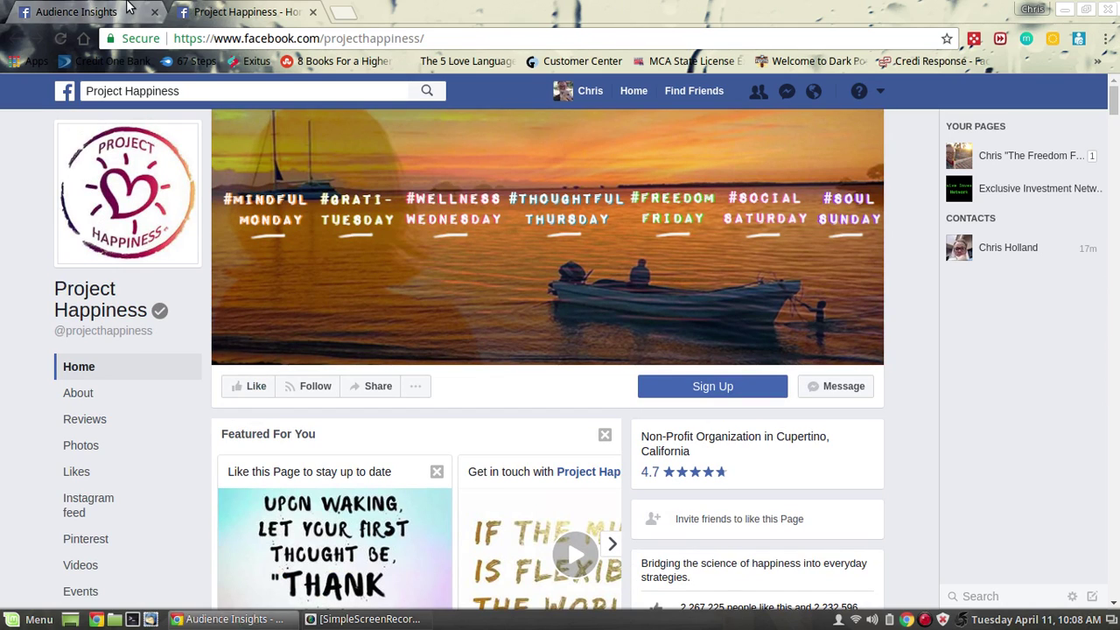
pyautogui.click(219, 423)
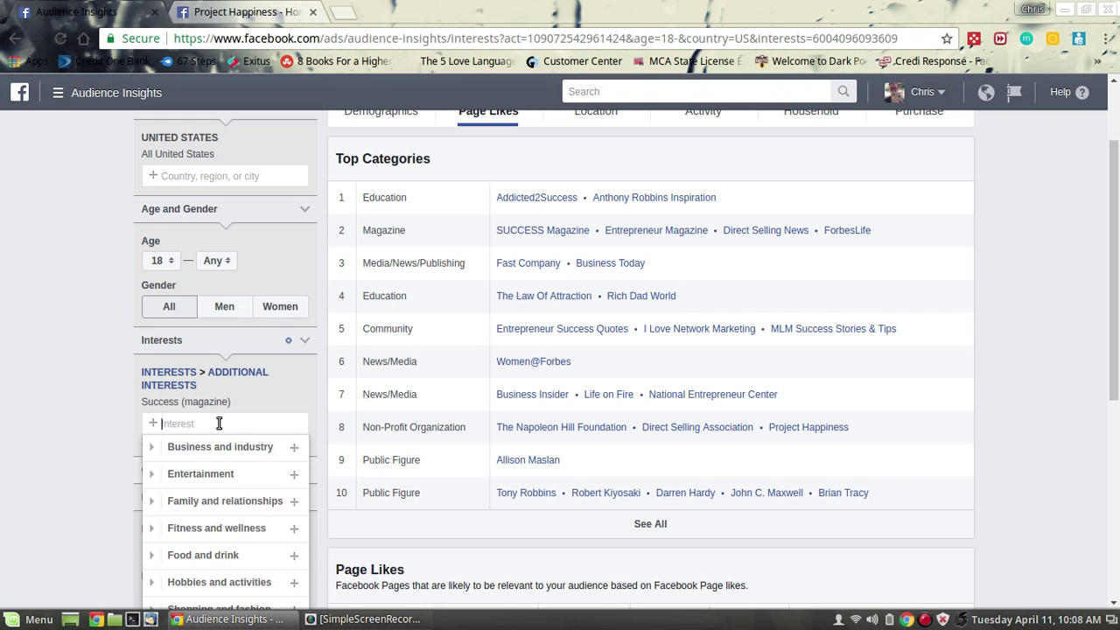
pyautogui.write('proje')
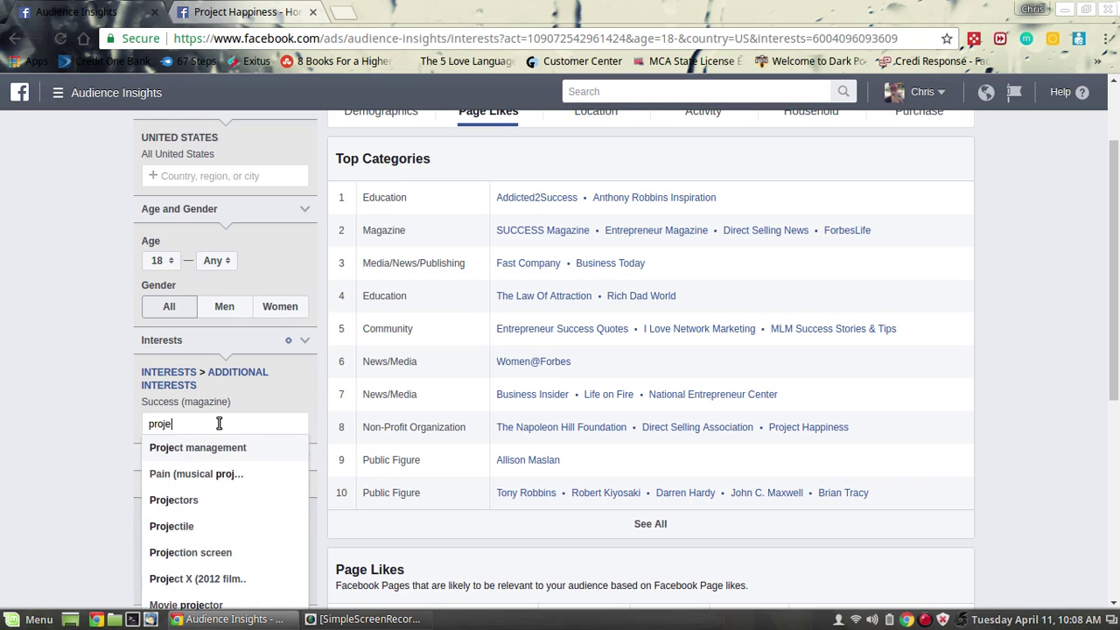
pyautogui.write('ct happ')
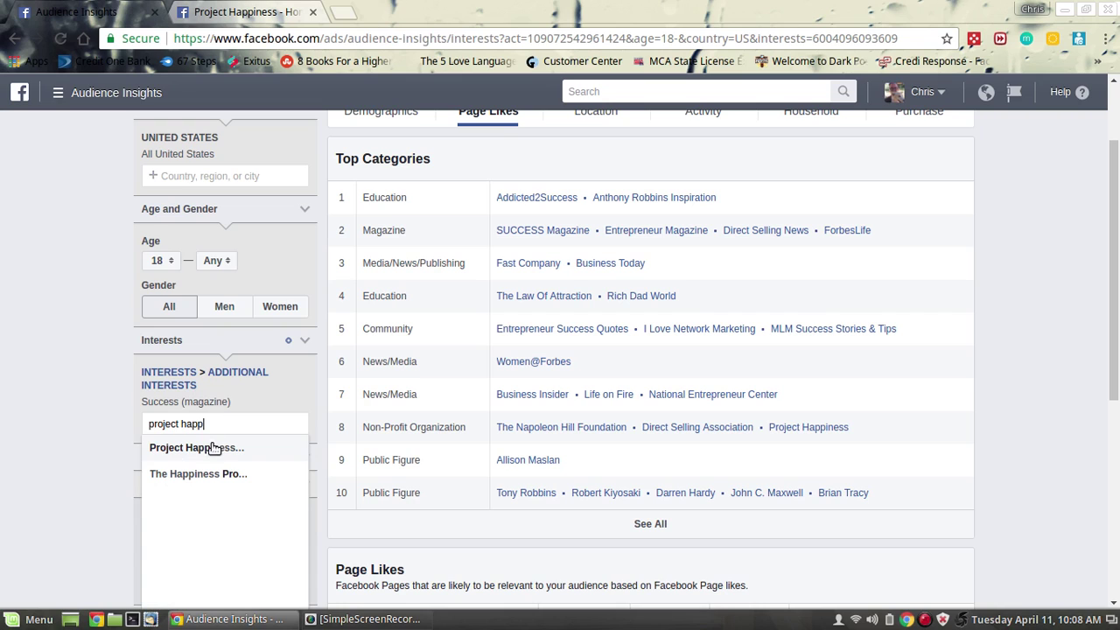
pyautogui.click(212, 447)
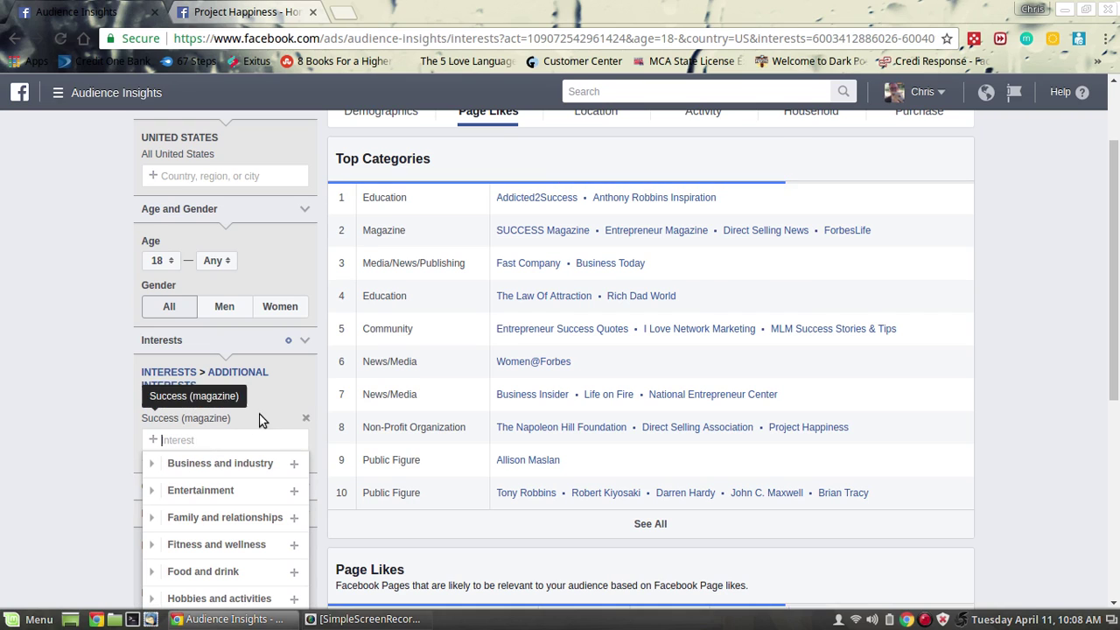
pyautogui.click(305, 420)
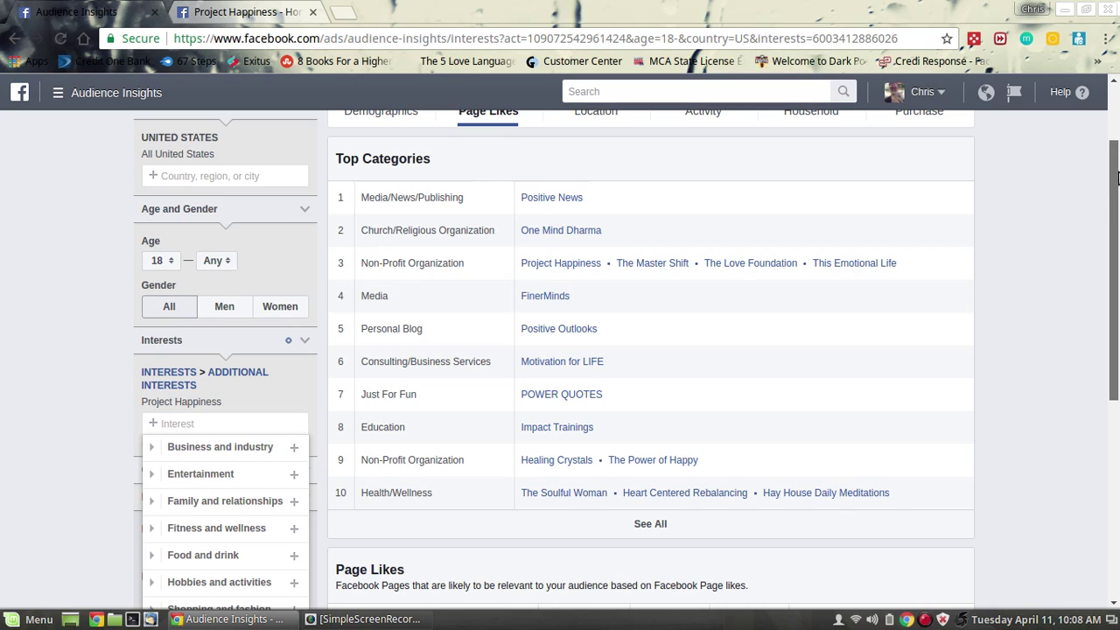
# - Review the Project Happiness audience's size and page likes, and replace that interest with Direct Selling Association
pyautogui.moveTo(1116, 173); pyautogui.dragTo(1100, 275)
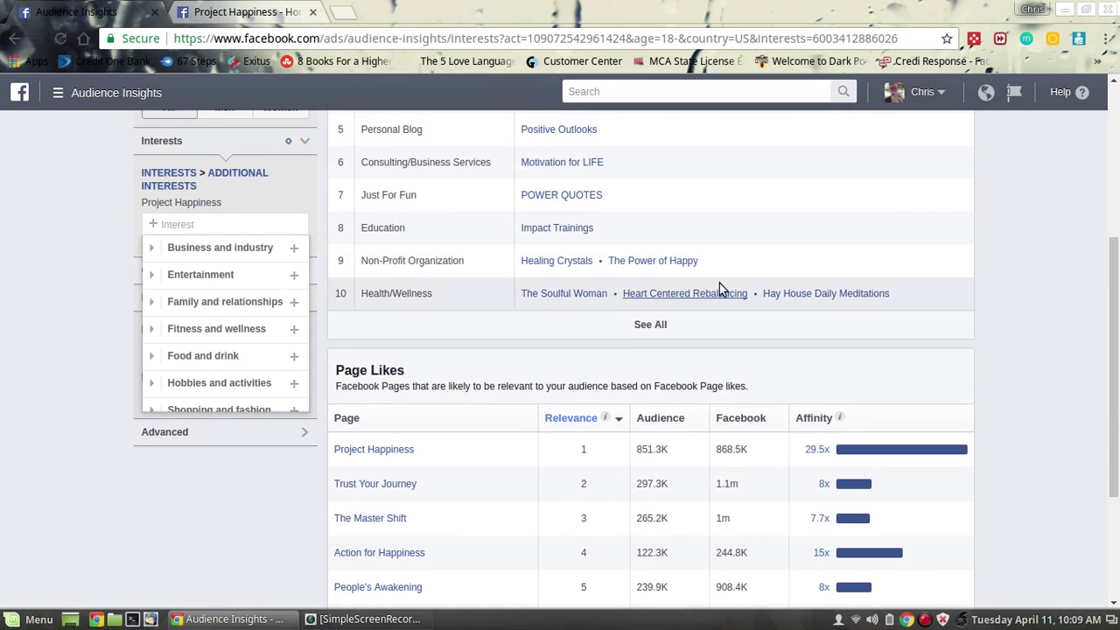
pyautogui.moveTo(1117, 374); pyautogui.dragTo(1116, 211)
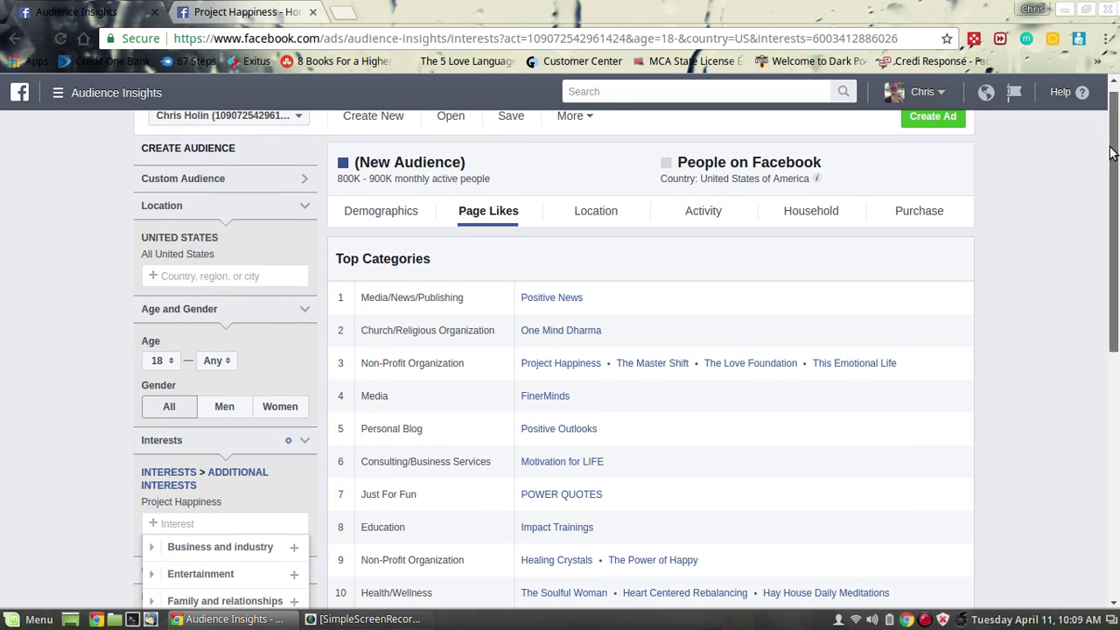
pyautogui.moveTo(1112, 162); pyautogui.dragTo(1117, 305)
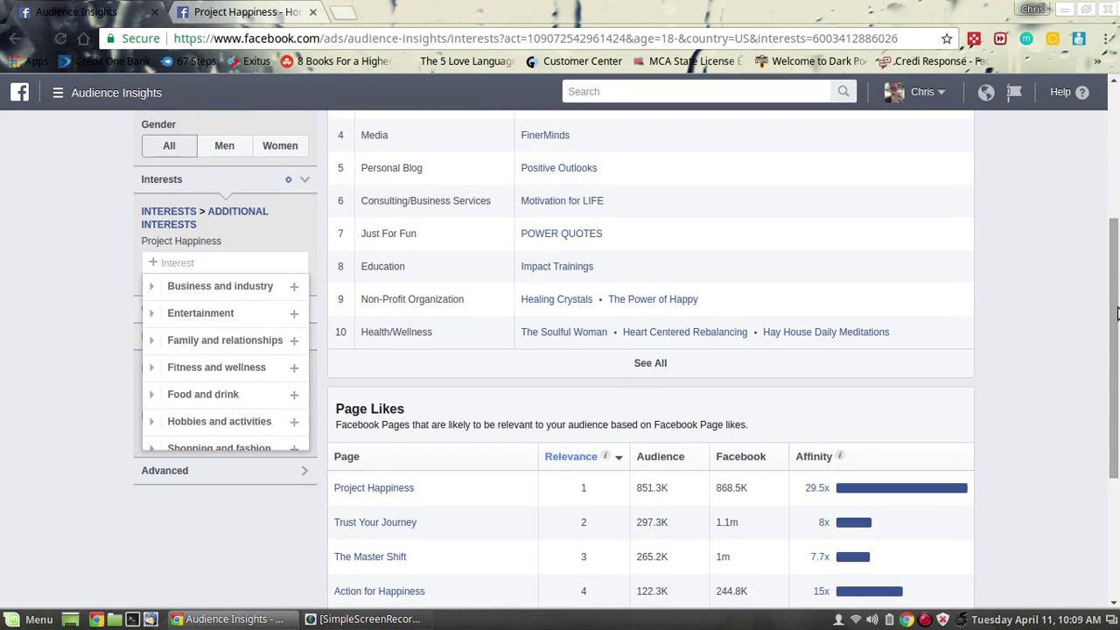
pyautogui.click(305, 244)
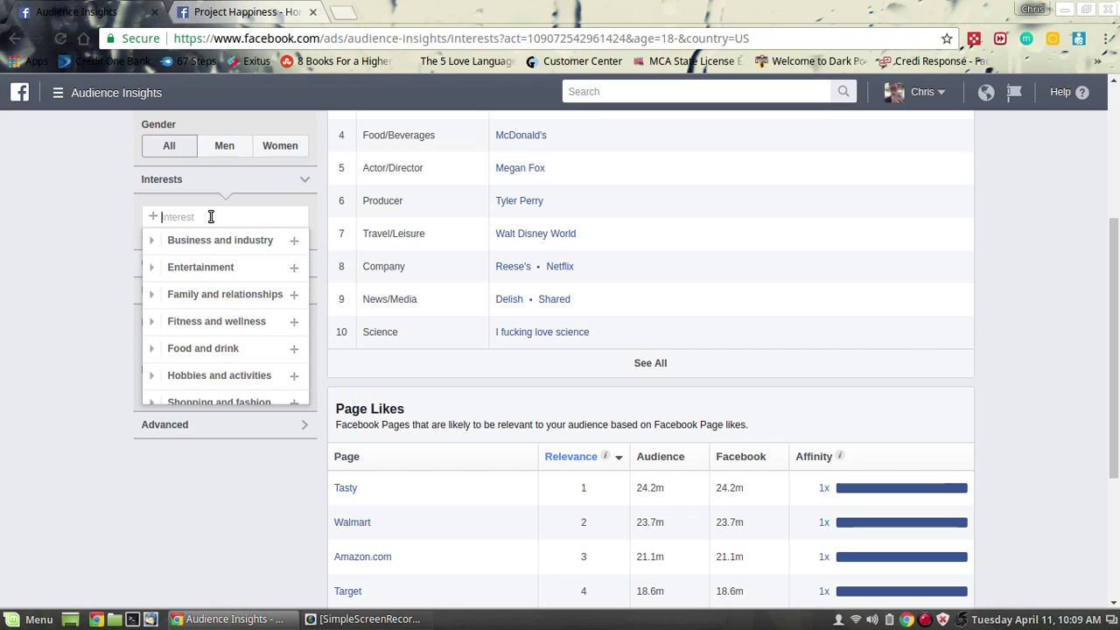
pyautogui.write('direct selli')
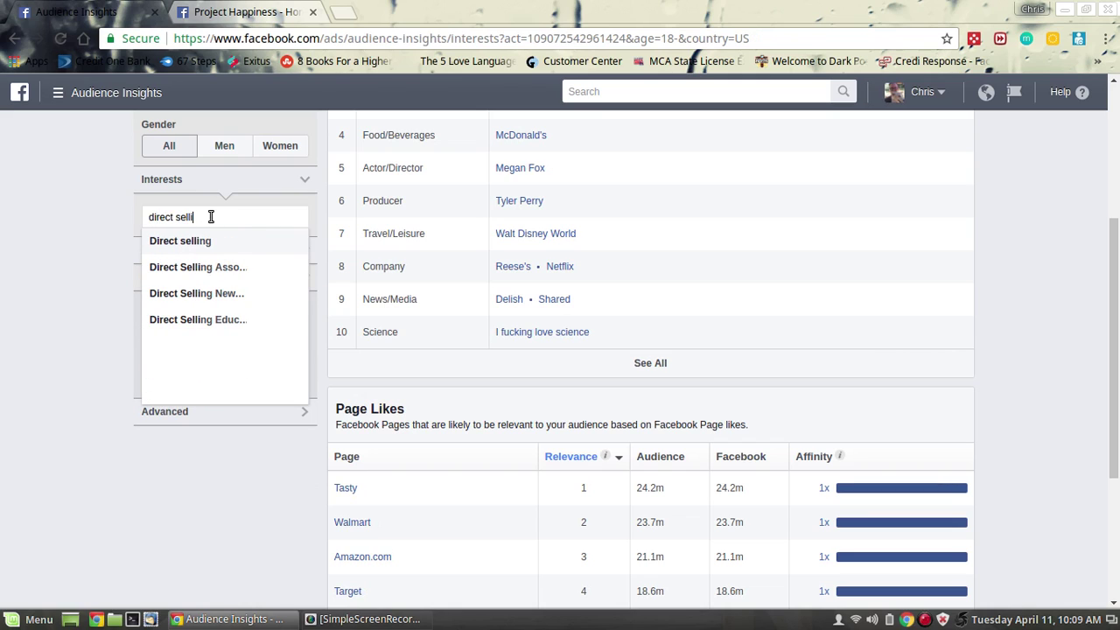
pyautogui.write('ng associa')
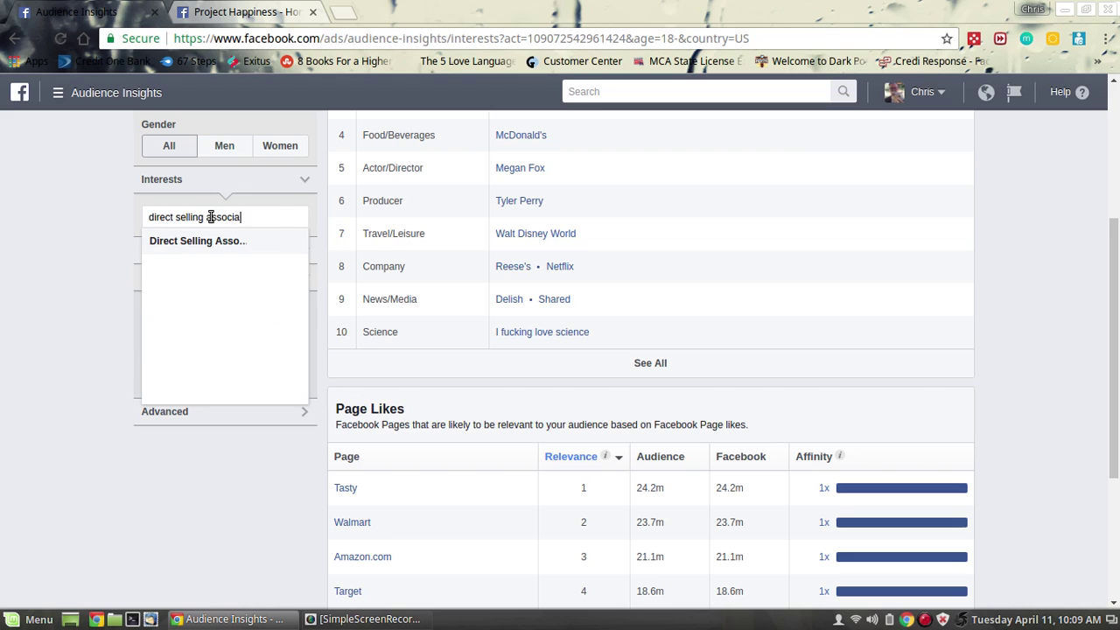
pyautogui.write('tion')
pyautogui.press('Return')
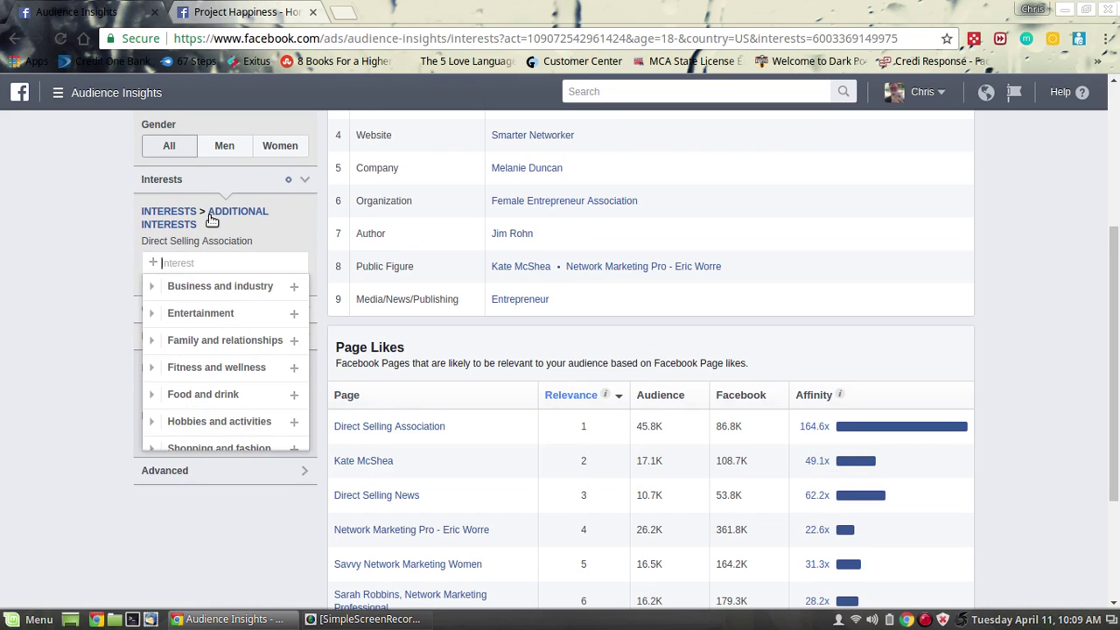
pyautogui.click(70, 262)
# - Open the Direct Selling News page from the audience's top magazine category
pyautogui.moveTo(1117, 346); pyautogui.dragTo(1117, 262)
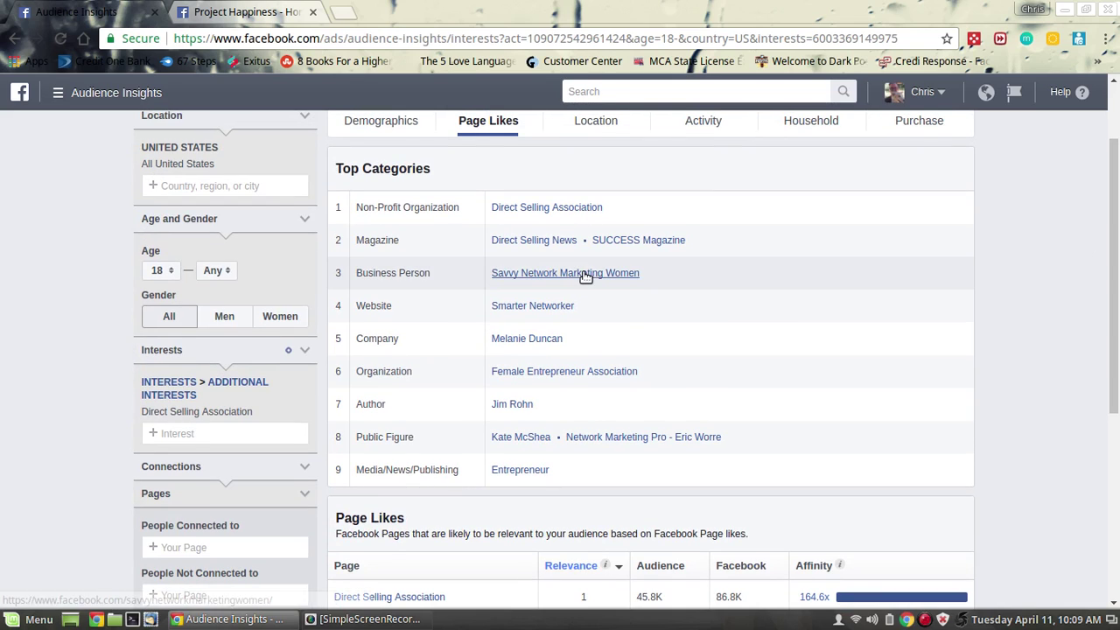
pyautogui.click(547, 245)
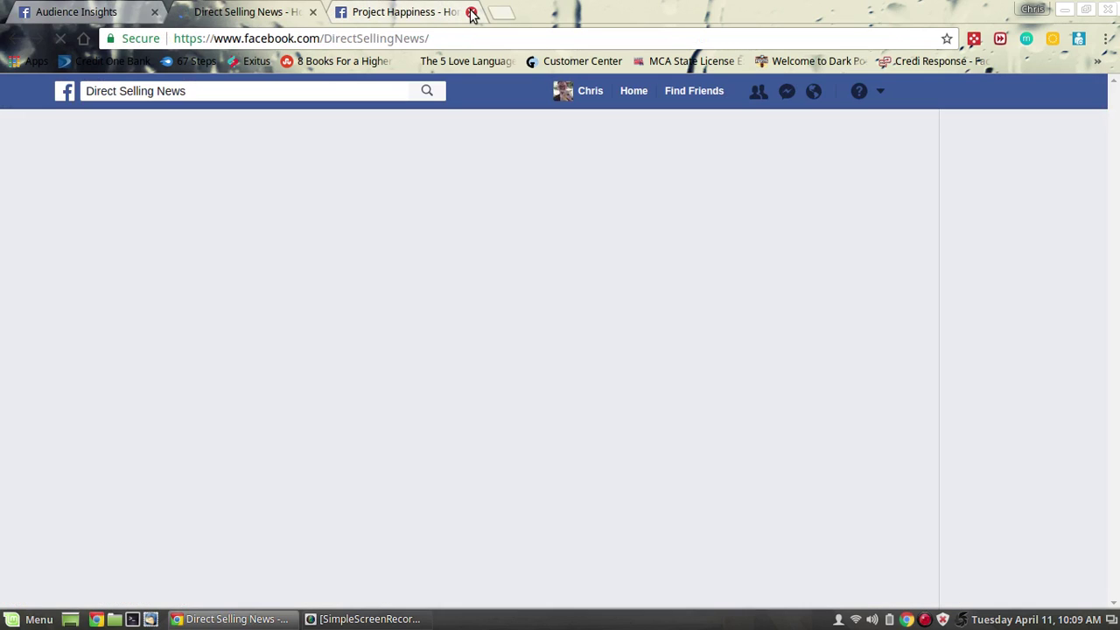
# - Close the Project Happiness tab and look through the Direct Selling News page
pyautogui.click(471, 12)
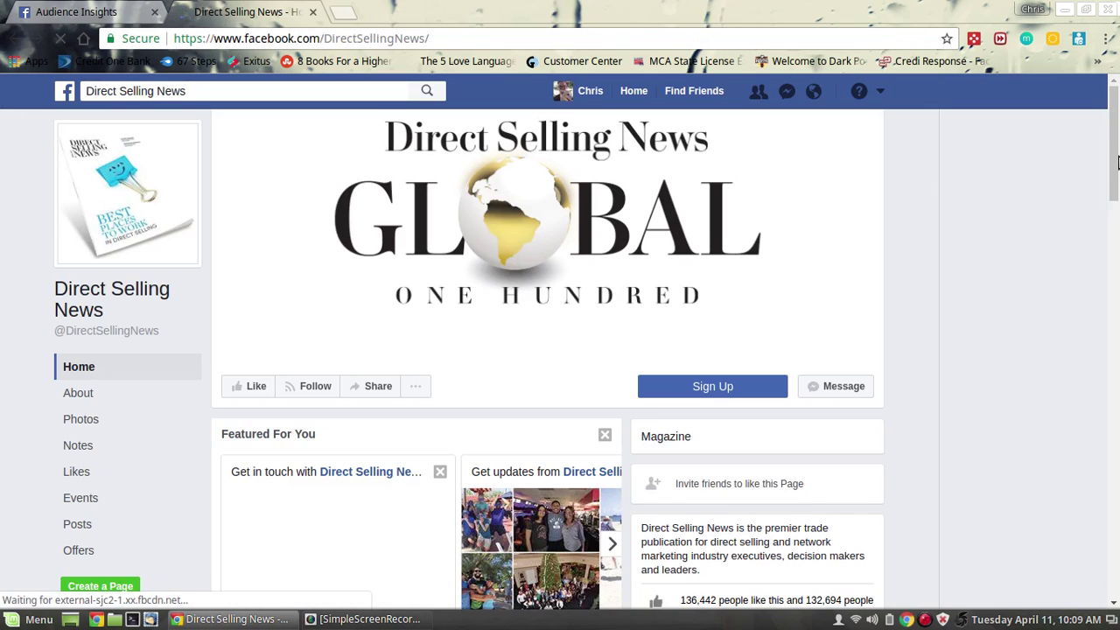
pyautogui.scroll(-3, 1117, 210)
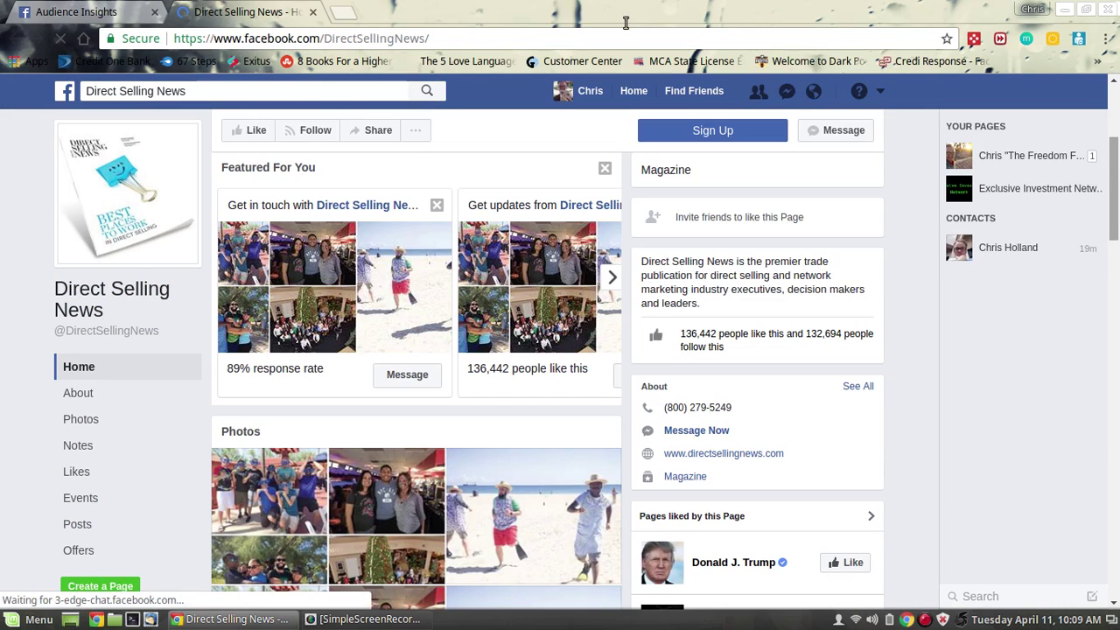
# - Back in Audience Insights, add Direct Selling News to the audience's interests and remove Direct Selling Association
pyautogui.click(131, 12)
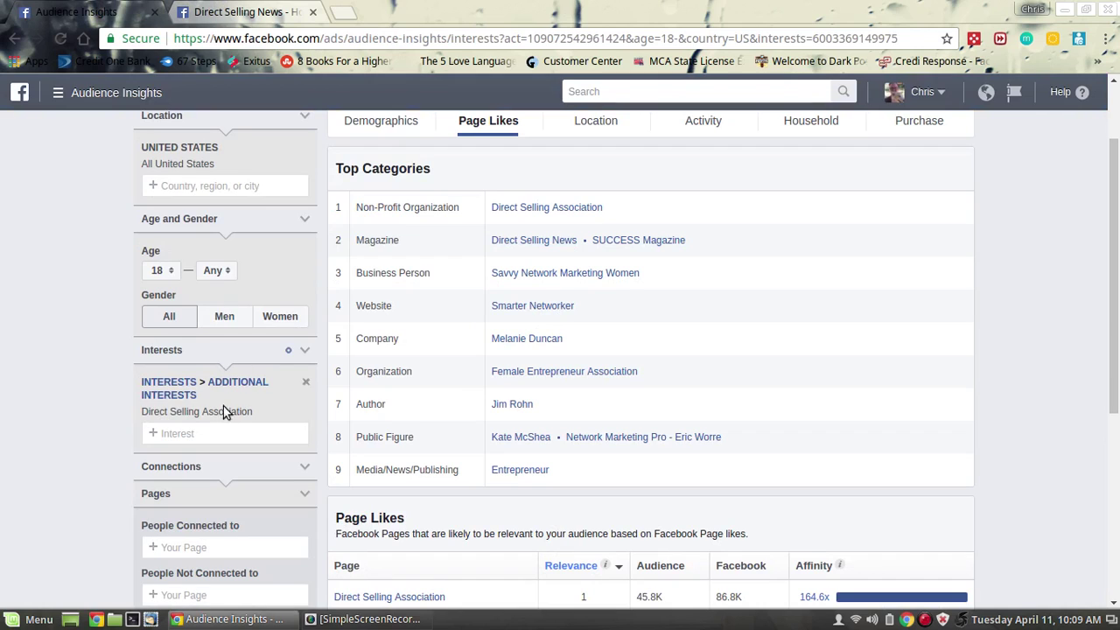
pyautogui.rightClick(220, 428)
pyautogui.click(211, 433)
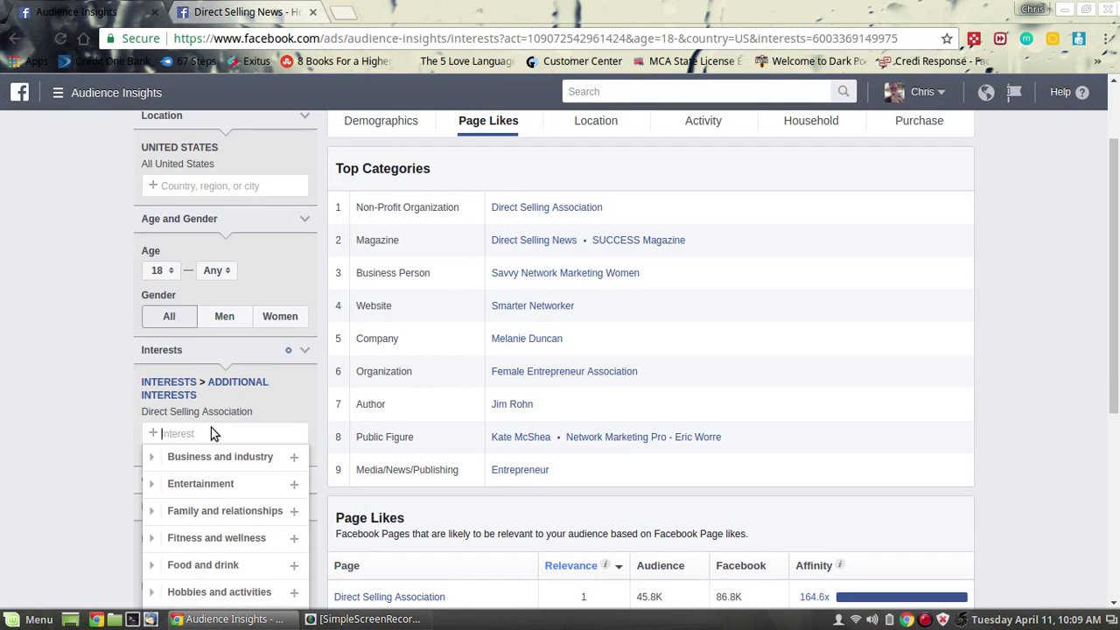
pyautogui.write('direct selling new')
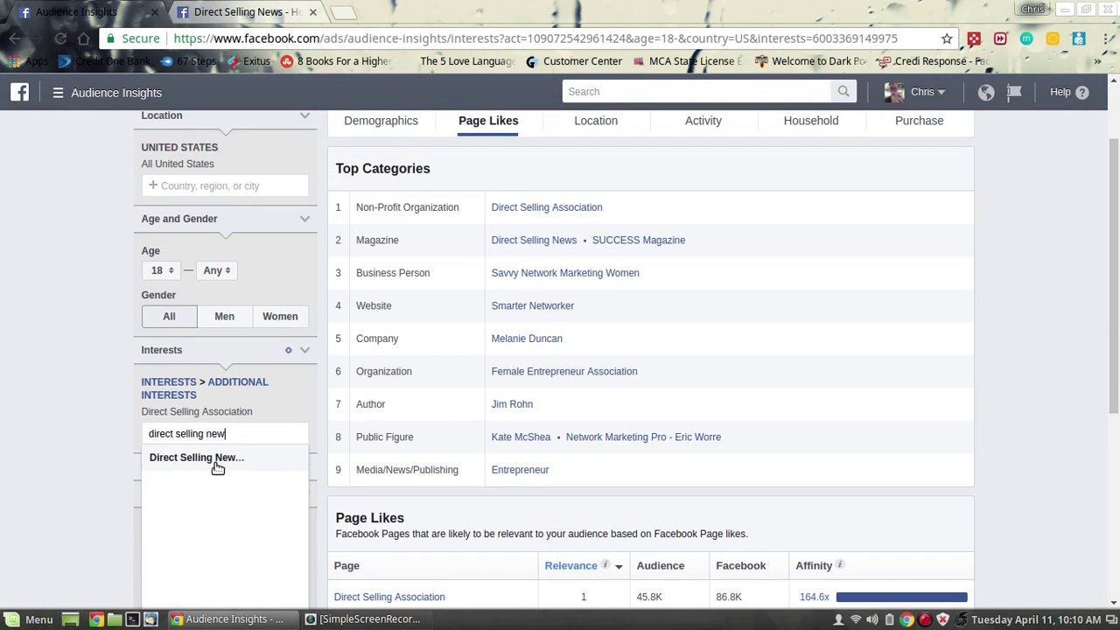
pyautogui.click(217, 468)
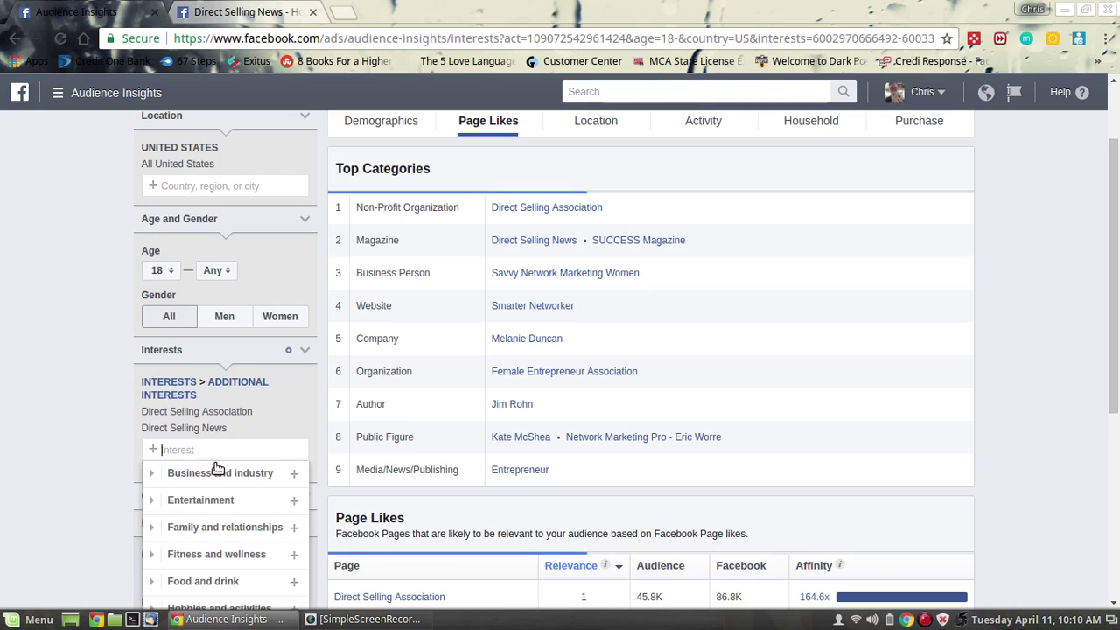
pyautogui.click(307, 413)
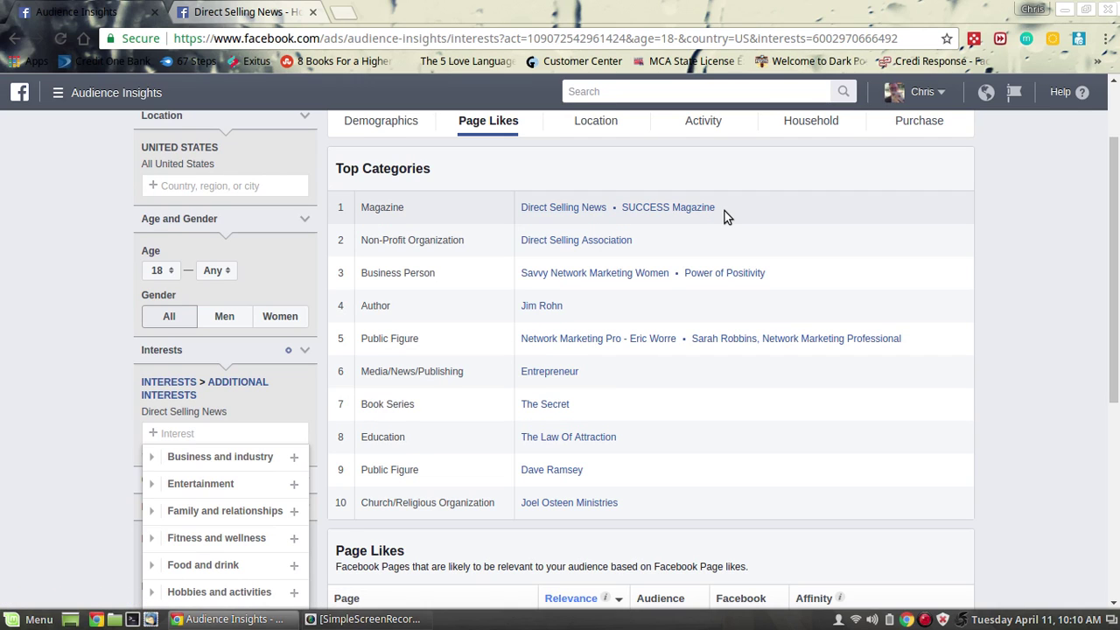
# - Open the Power of Positivity page from the audience's top categories, close the Direct Selling News tab, and look through the page
pyautogui.click(717, 277)
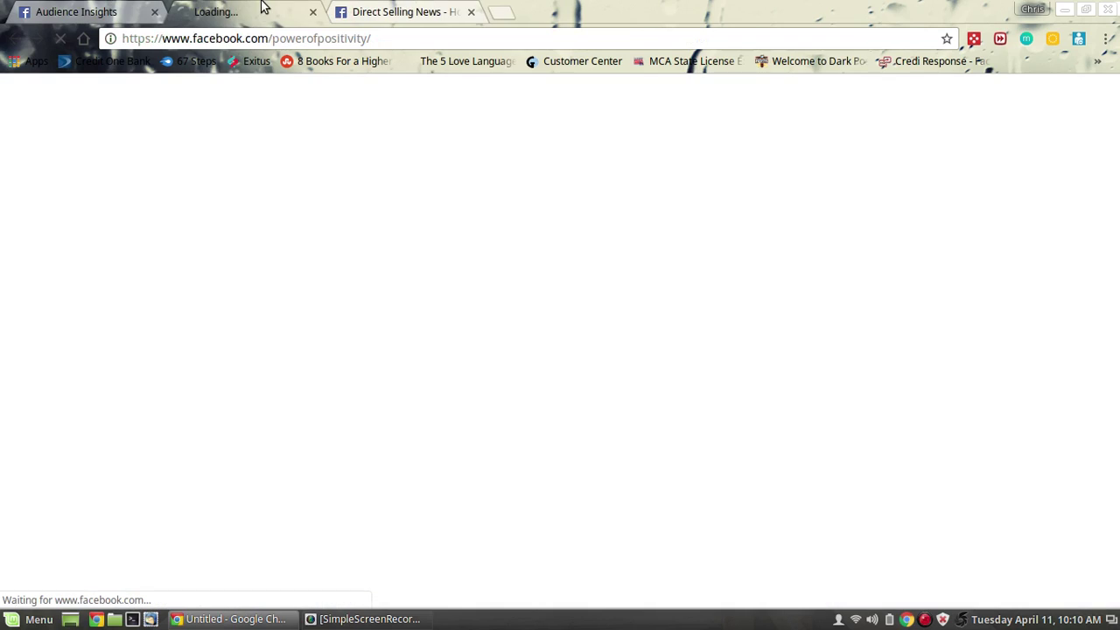
pyautogui.click(378, 7)
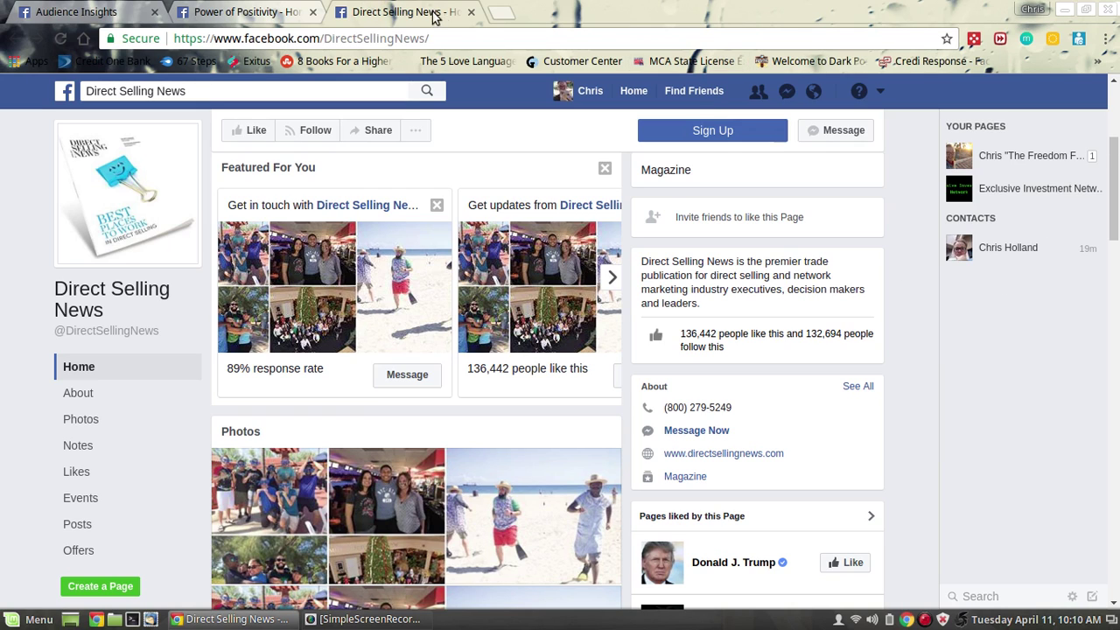
pyautogui.click(467, 13)
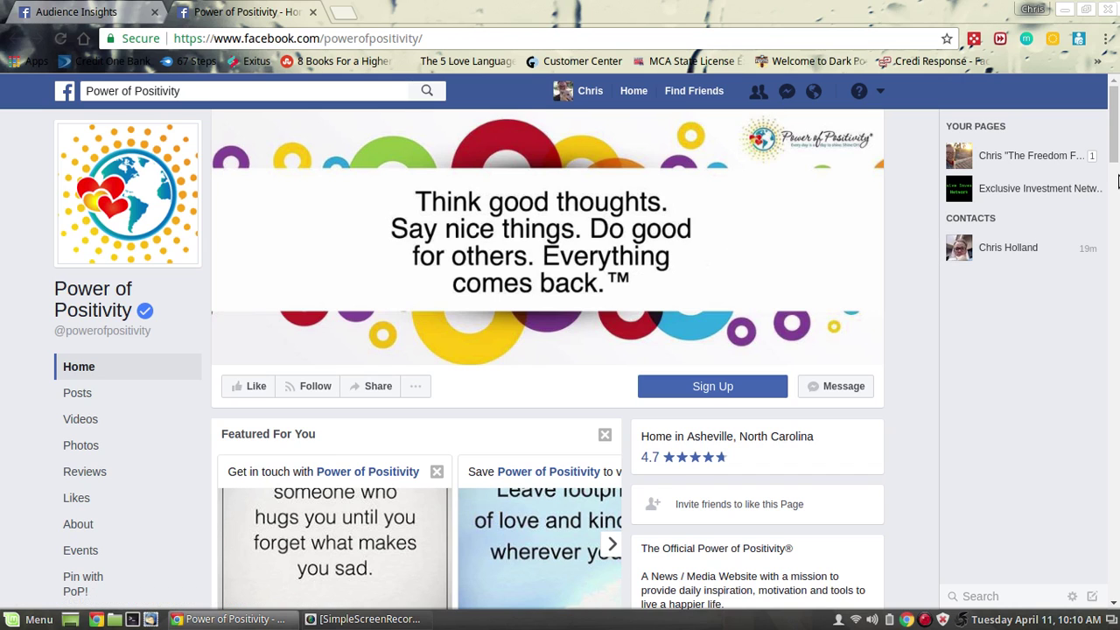
pyautogui.moveTo(1116, 150); pyautogui.dragTo(397, 9)
# - Back in Audience Insights, replace the Direct Selling News interest with Power of Positivity and review the audience's size and page likes
pyautogui.click(77, 12)
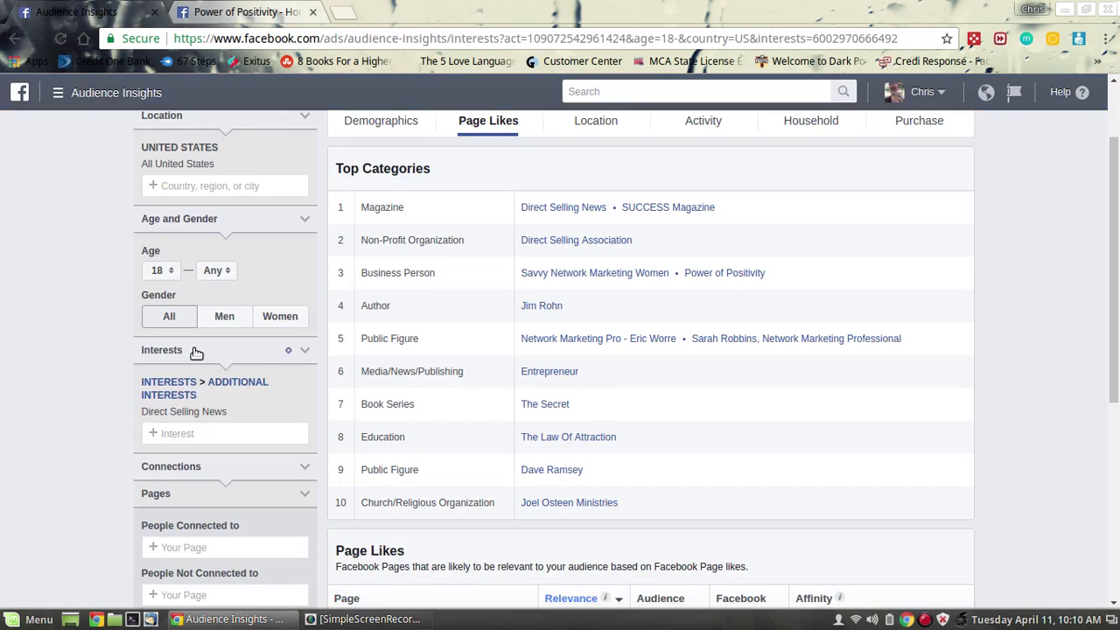
pyautogui.click(204, 432)
pyautogui.write('powe')
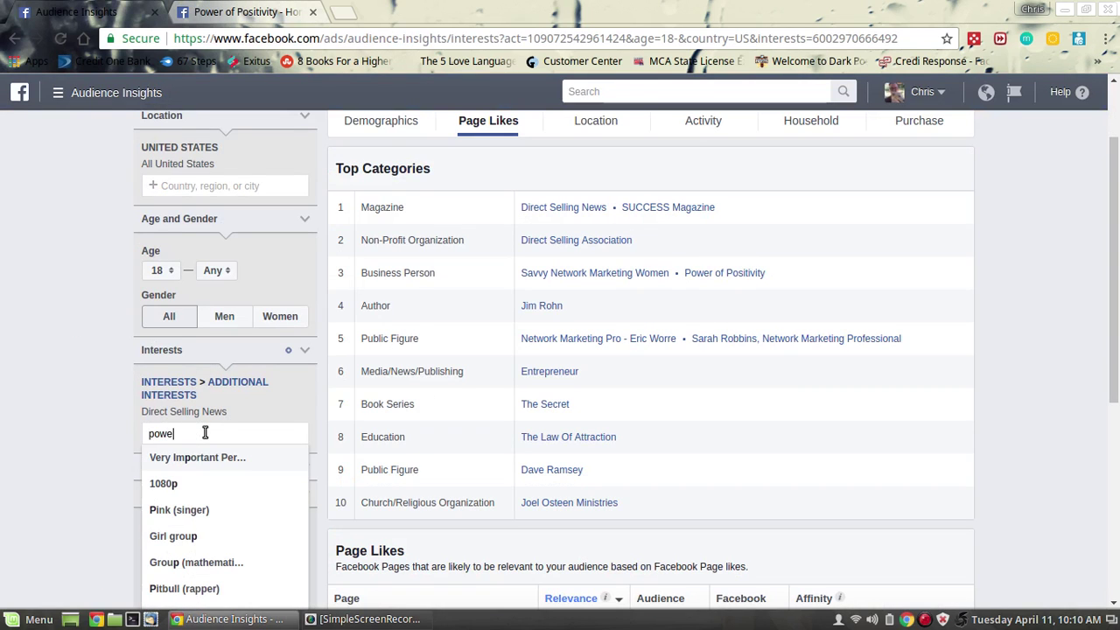
pyautogui.write('r of po')
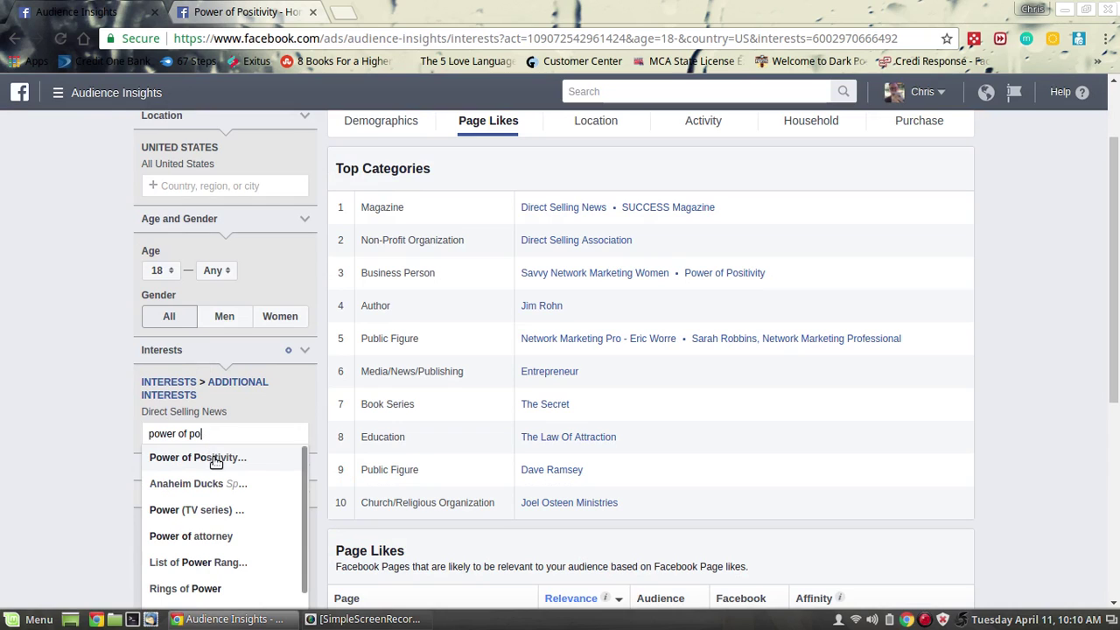
pyautogui.click(215, 456)
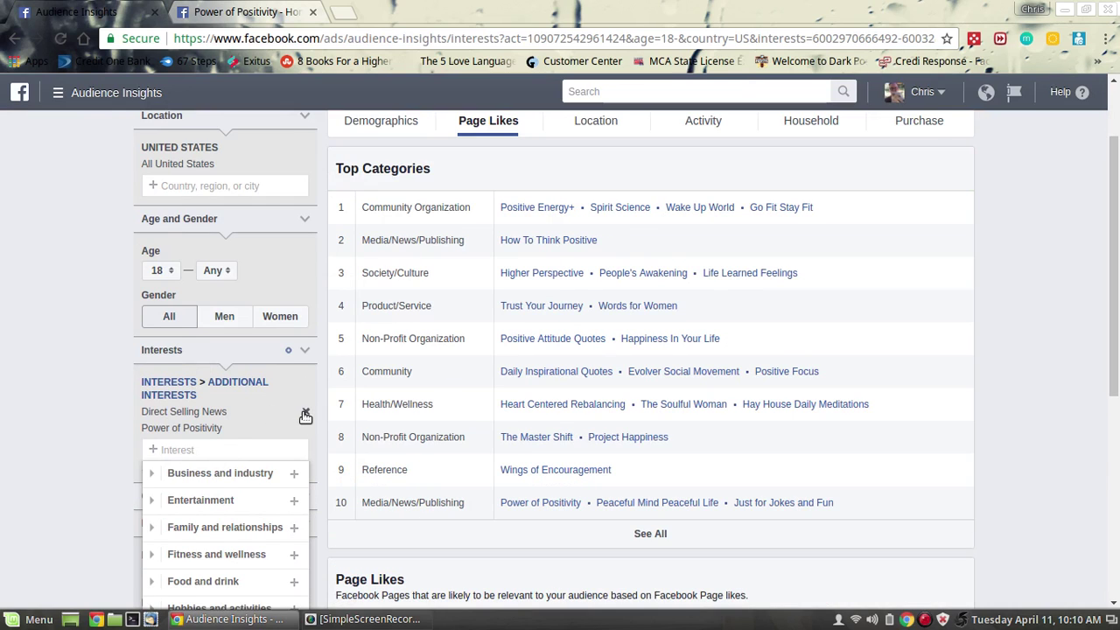
pyautogui.click(306, 413)
pyautogui.scroll(3, 1117, 251)
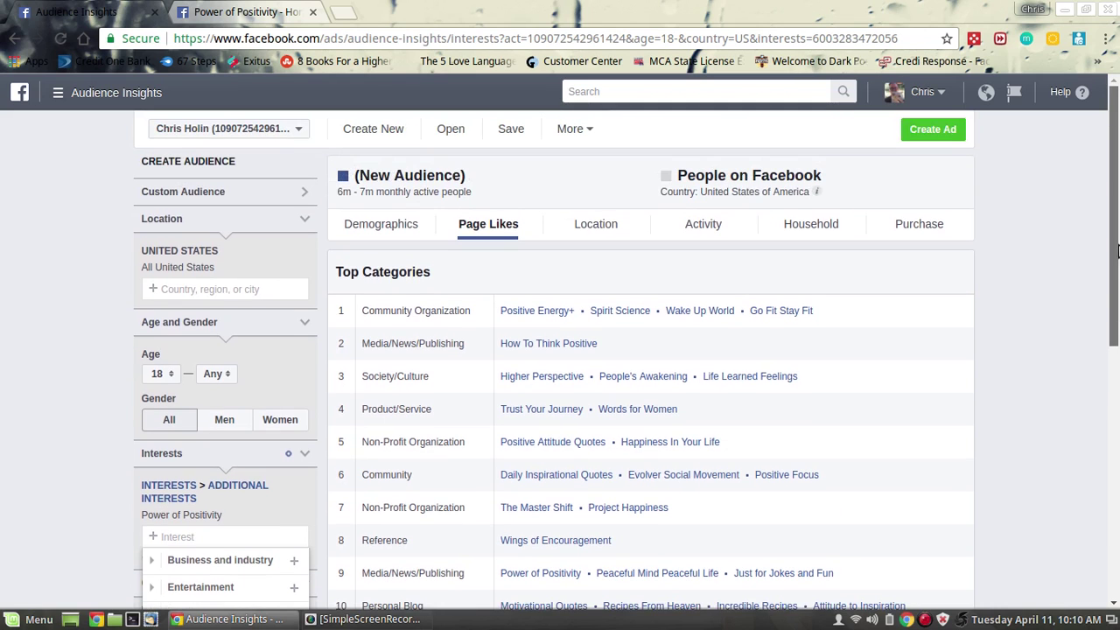
pyautogui.scroll(-1, 1117, 242)
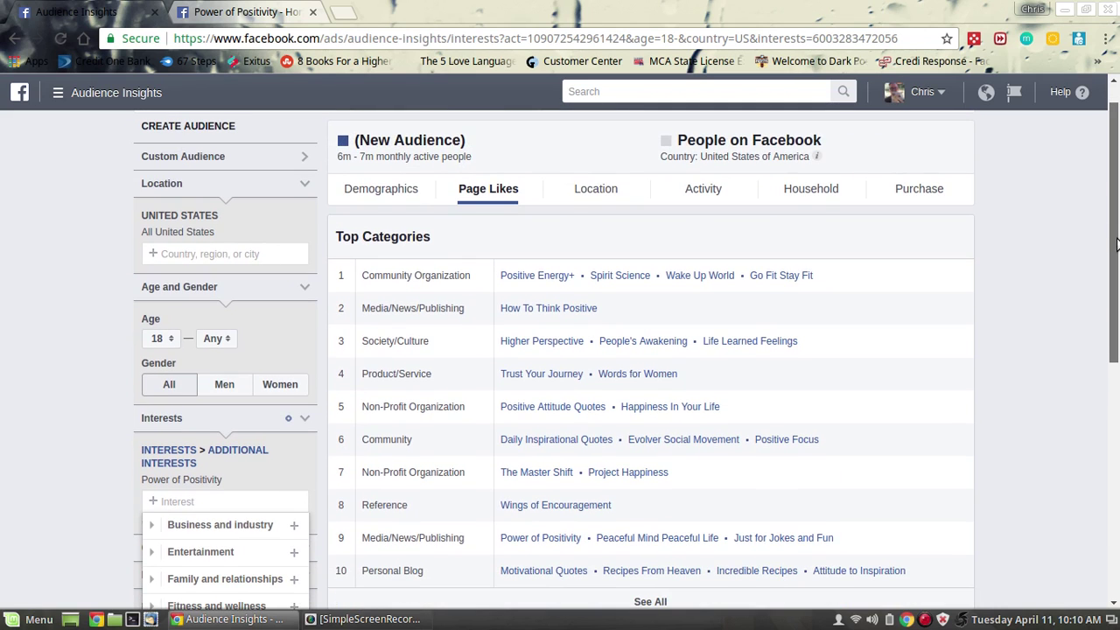
pyautogui.moveTo(1116, 244); pyautogui.dragTo(1108, 323)
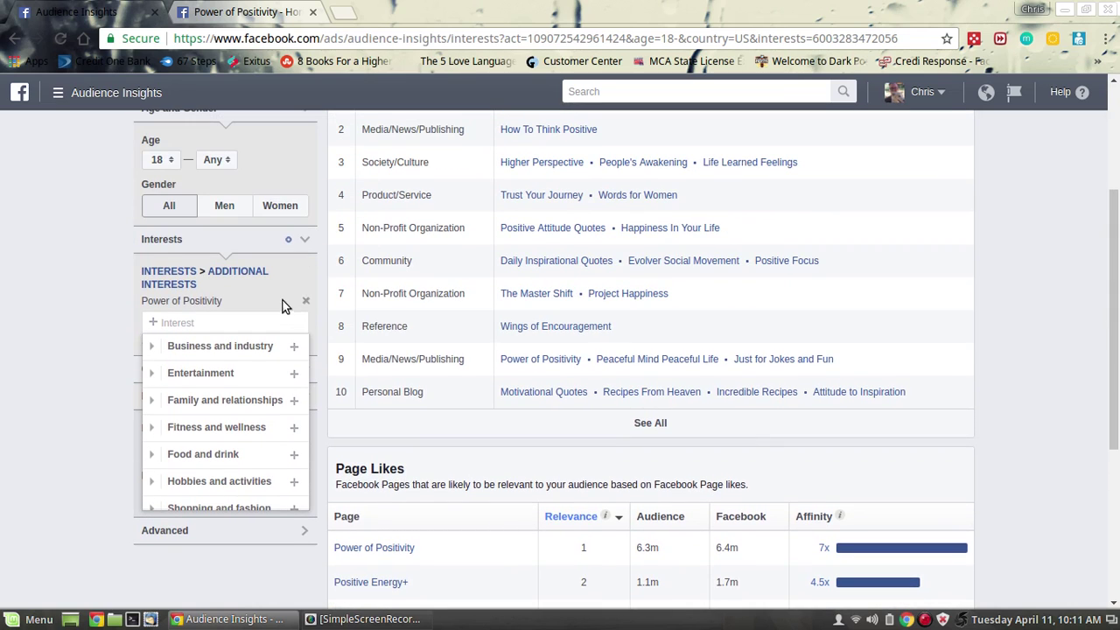
# - Replace the Power of Positivity interest with Direct Selling News and examine that audience's page likes and size
pyautogui.click(308, 302)
pyautogui.click(205, 275)
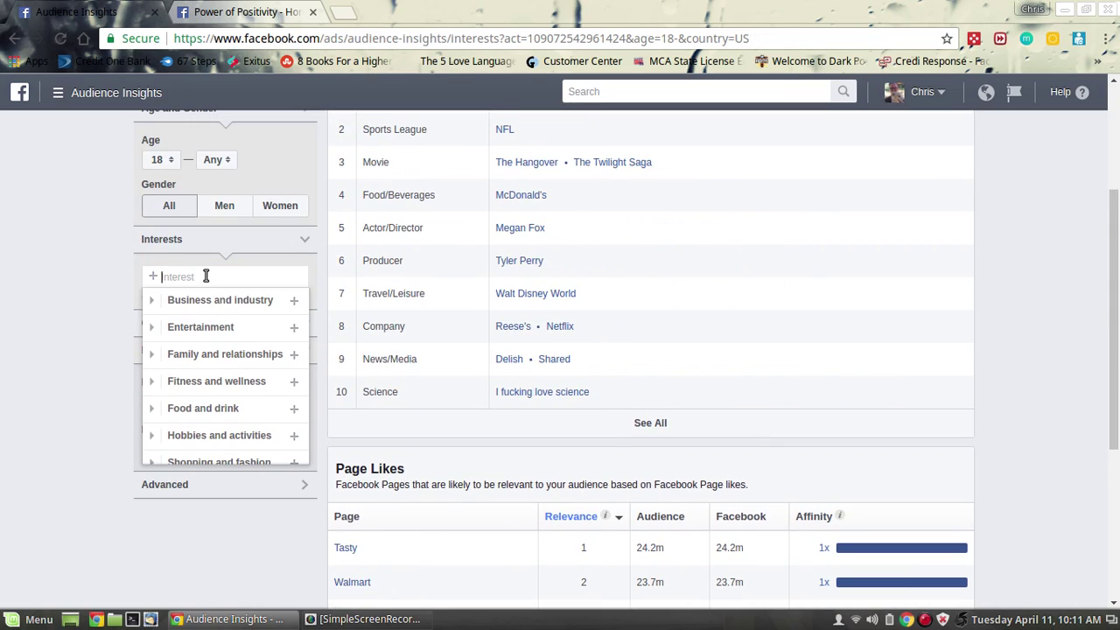
pyautogui.write('direct selling news')
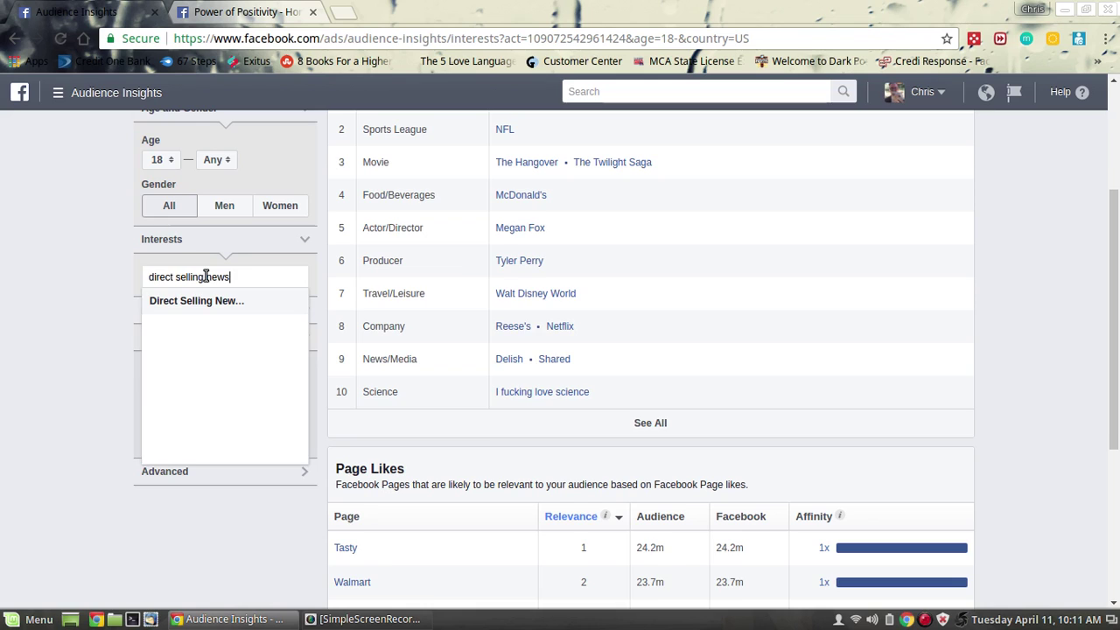
pyautogui.press('Return')
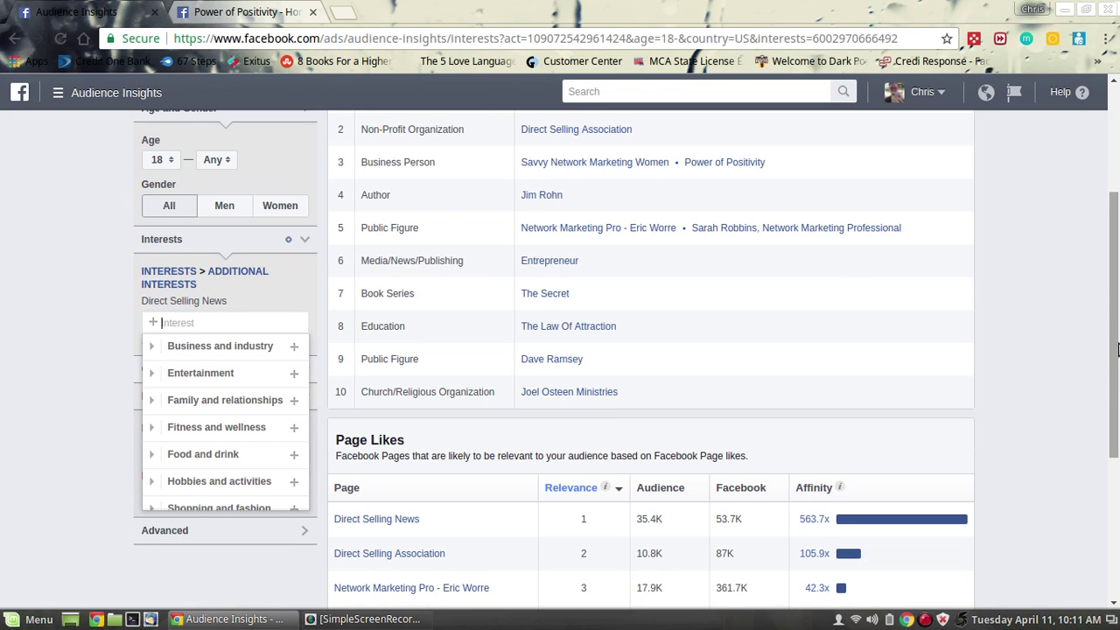
pyautogui.moveTo(1117, 374); pyautogui.dragTo(1115, 530)
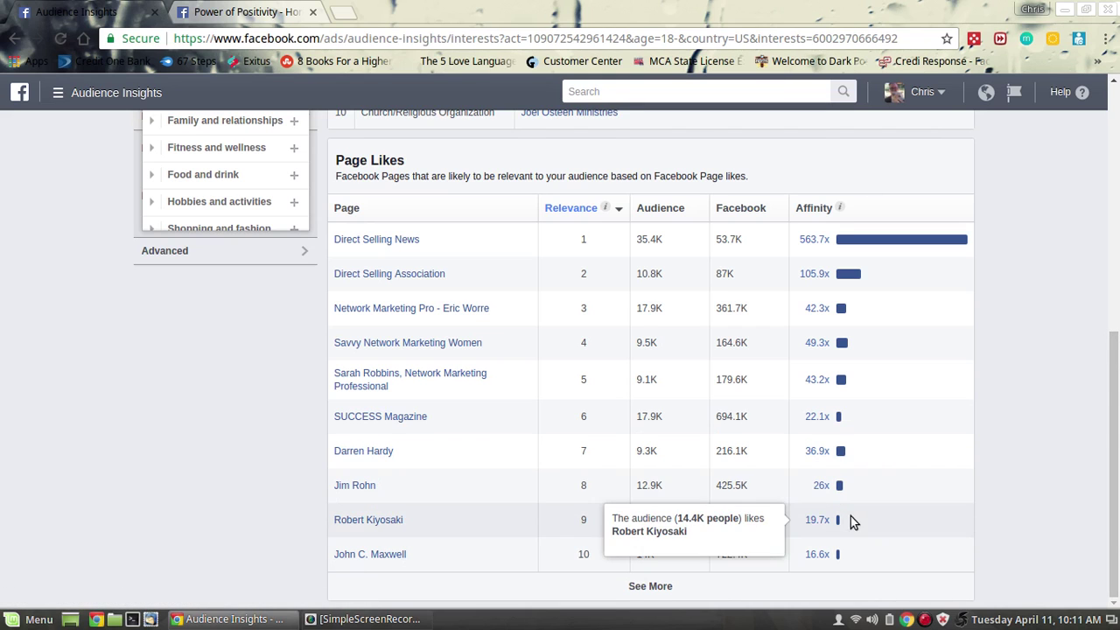
pyautogui.moveTo(1117, 385); pyautogui.dragTo(1117, 220)
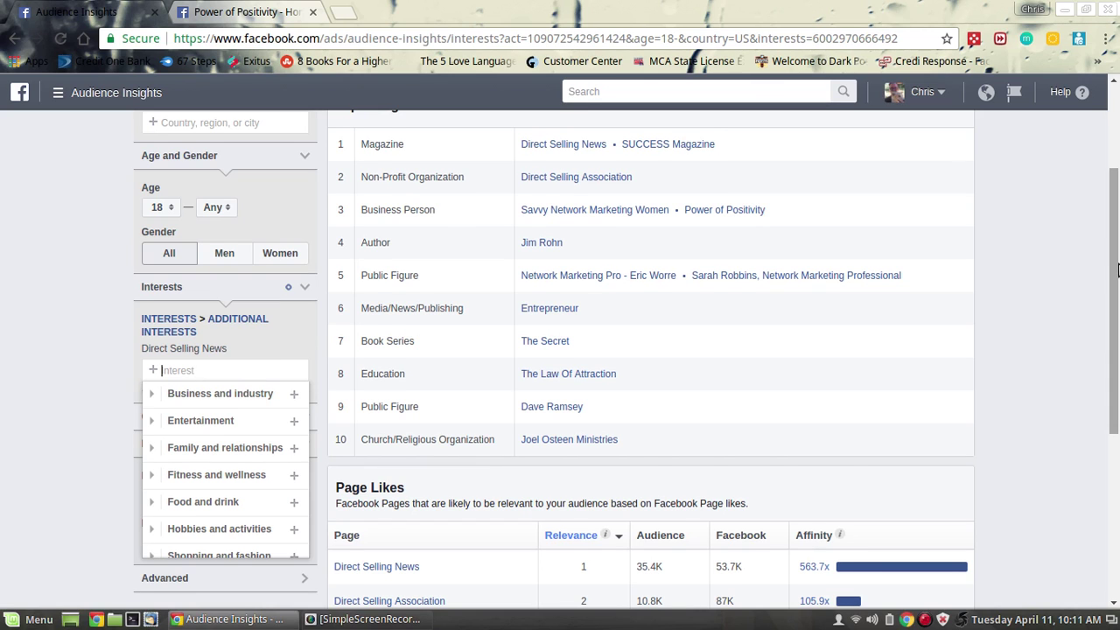
pyautogui.moveTo(1117, 342); pyautogui.dragTo(1115, 188)
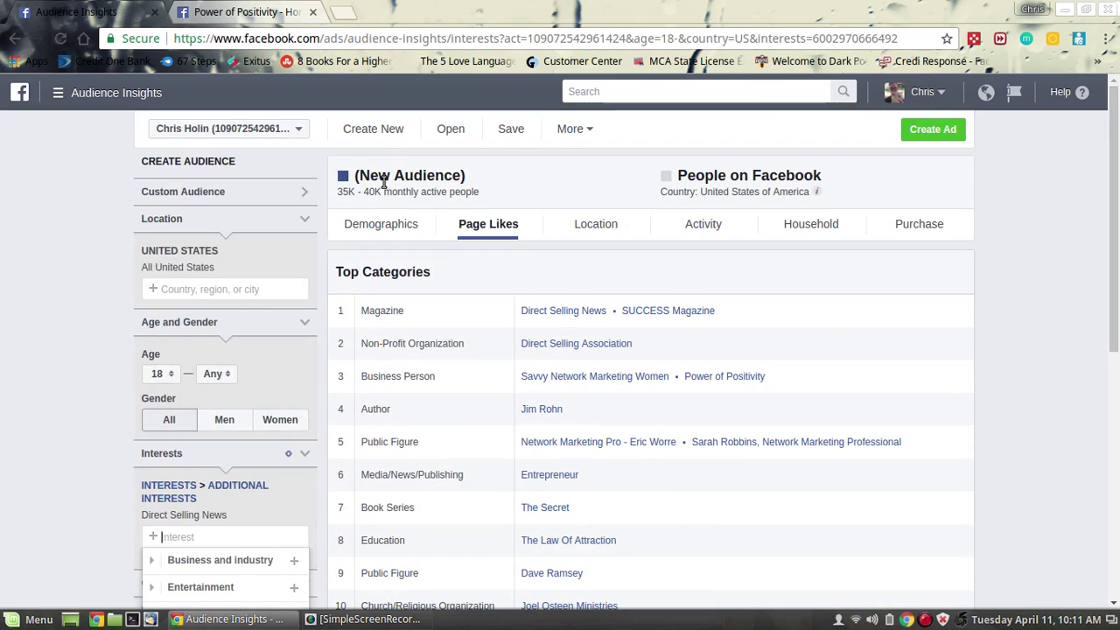
# - Add Robert Kiyosaki to the audience's interests and remove Direct Selling News
pyautogui.write('robert')
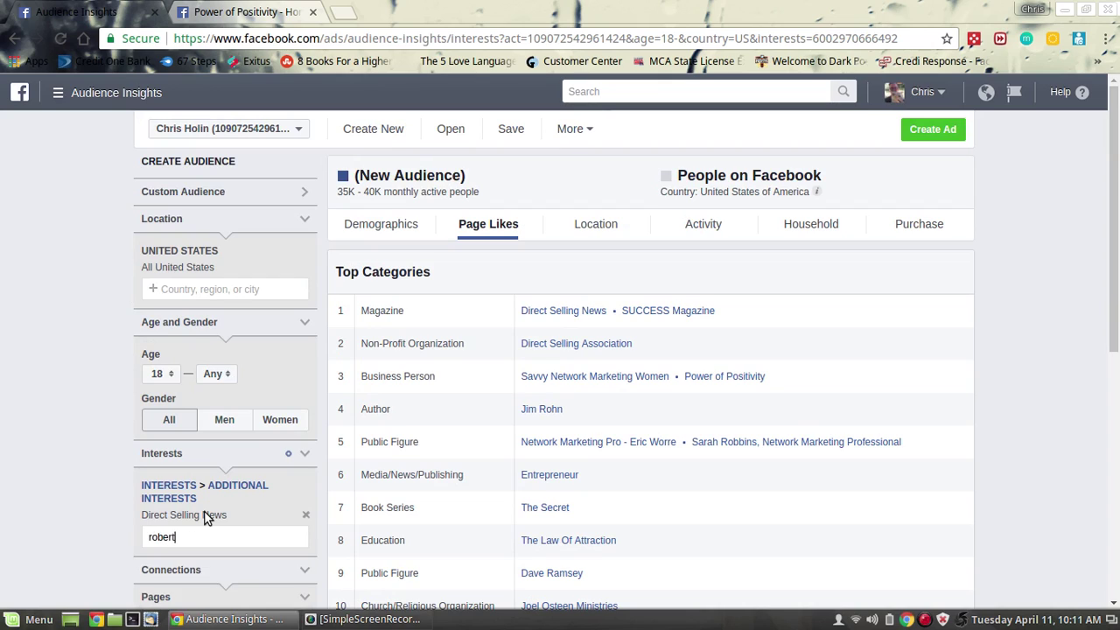
pyautogui.write(' kyl')
pyautogui.press('BackSpace')
pyautogui.press('BackSpace')
pyautogui.press('BackSpace')
pyautogui.press('BackSpace')
pyautogui.press('BackSpace')
pyautogui.press('BackSpace')
pyautogui.press('BackSpace')
pyautogui.press('BackSpace')
pyautogui.press('BackSpace')
pyautogui.press('BackSpace')
pyautogui.press('BackSpace')
pyautogui.press('BackSpace')
pyautogui.press('BackSpace')
pyautogui.press('BackSpace')
pyautogui.write('rob')
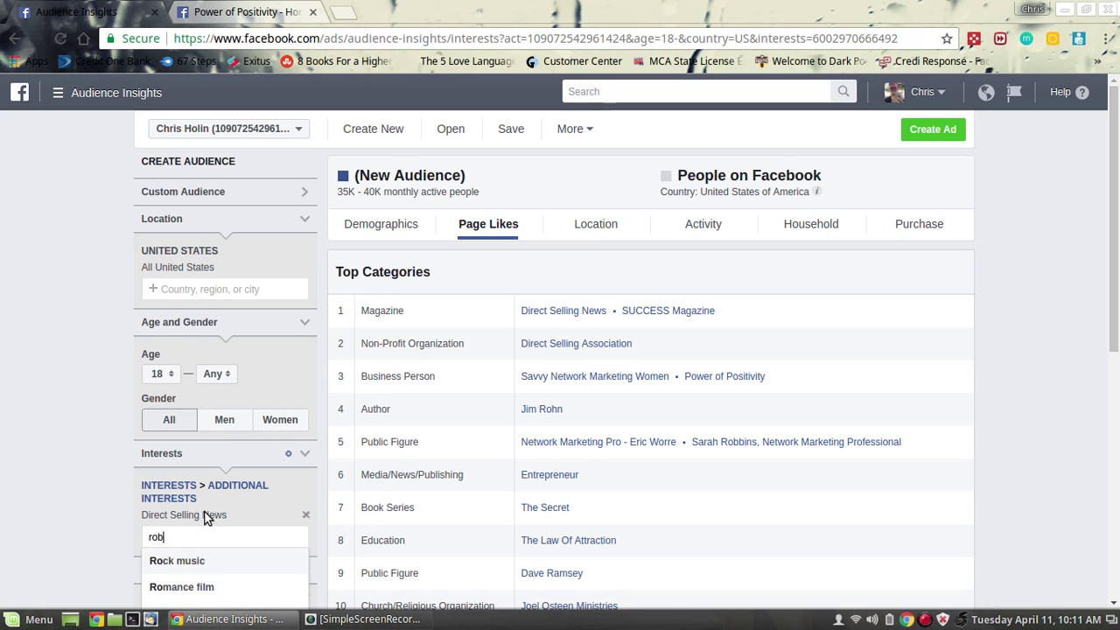
pyautogui.write('ert ky')
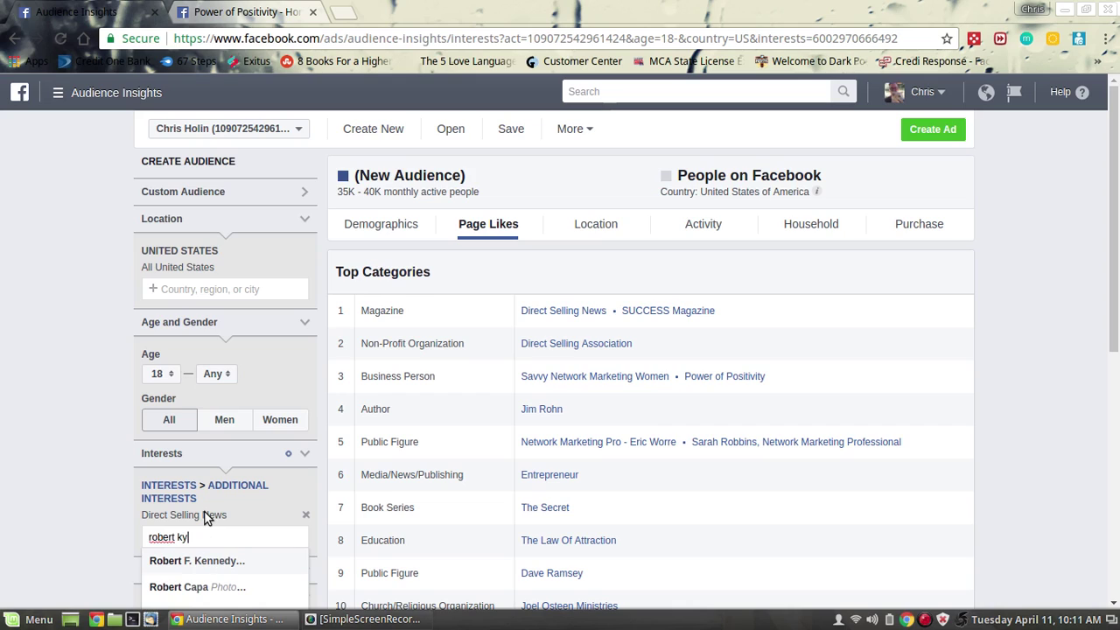
pyautogui.write('i')
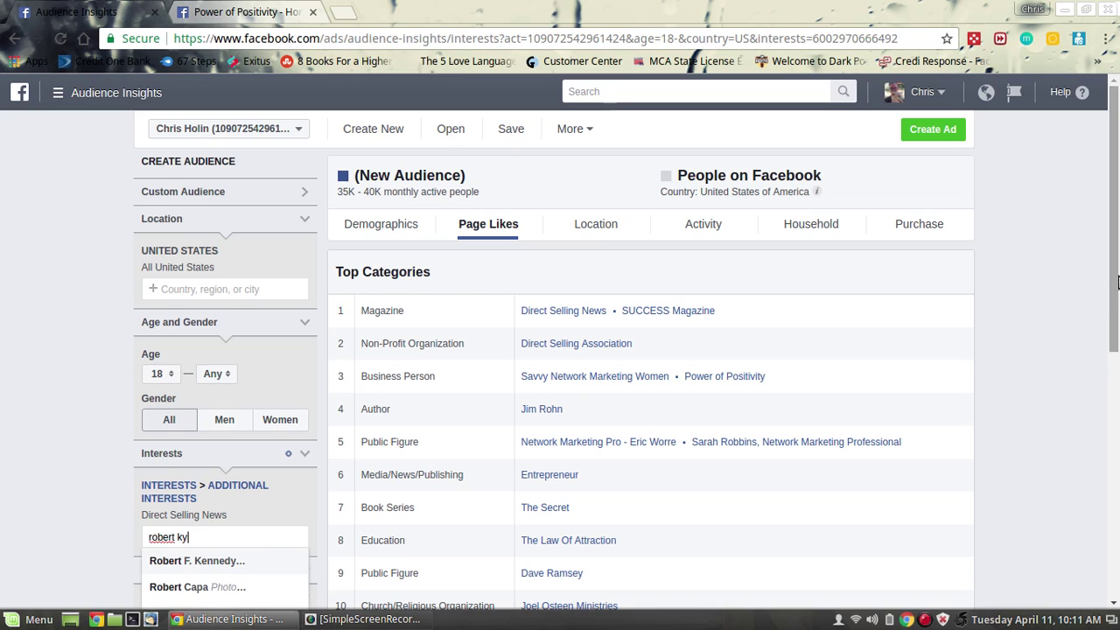
pyautogui.moveTo(1117, 281); pyautogui.dragTo(1104, 385)
pyautogui.press('BackSpace')
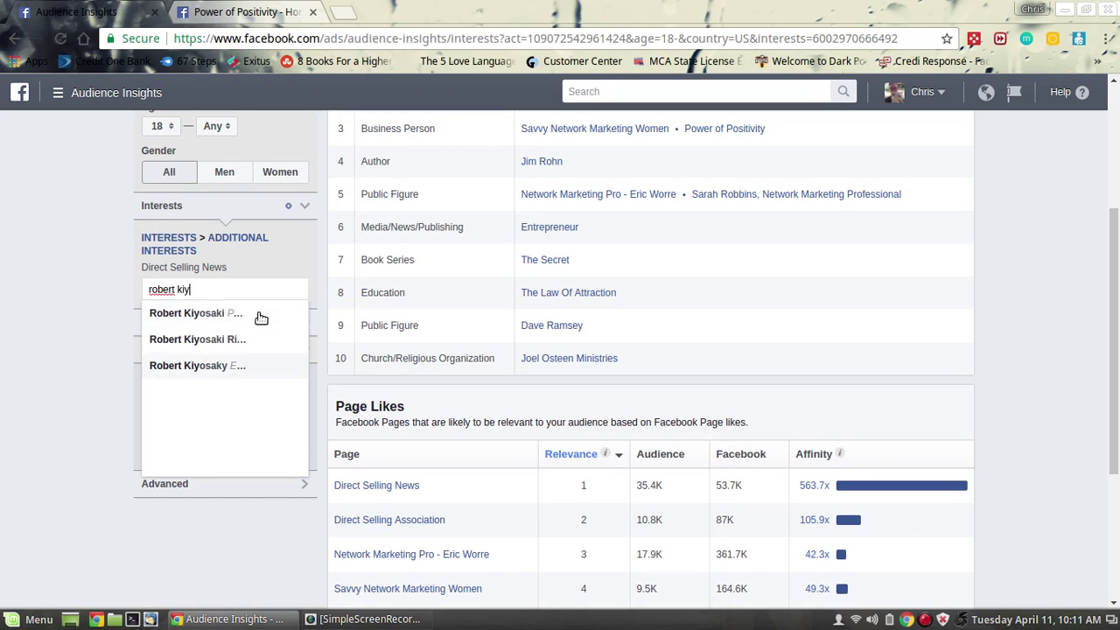
pyautogui.click(228, 315)
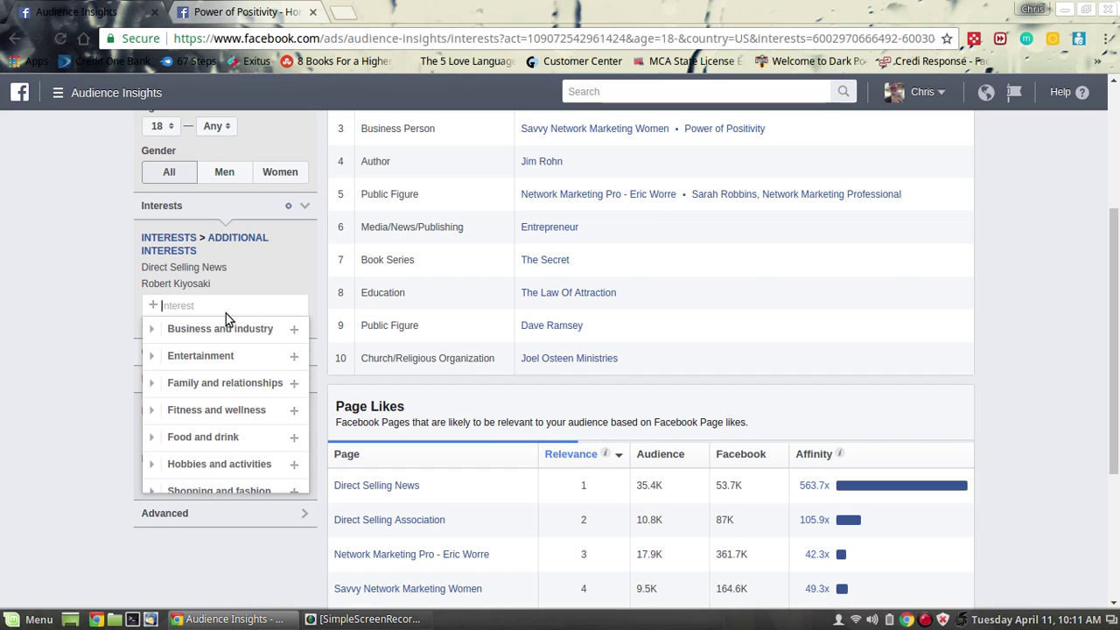
pyautogui.click(307, 271)
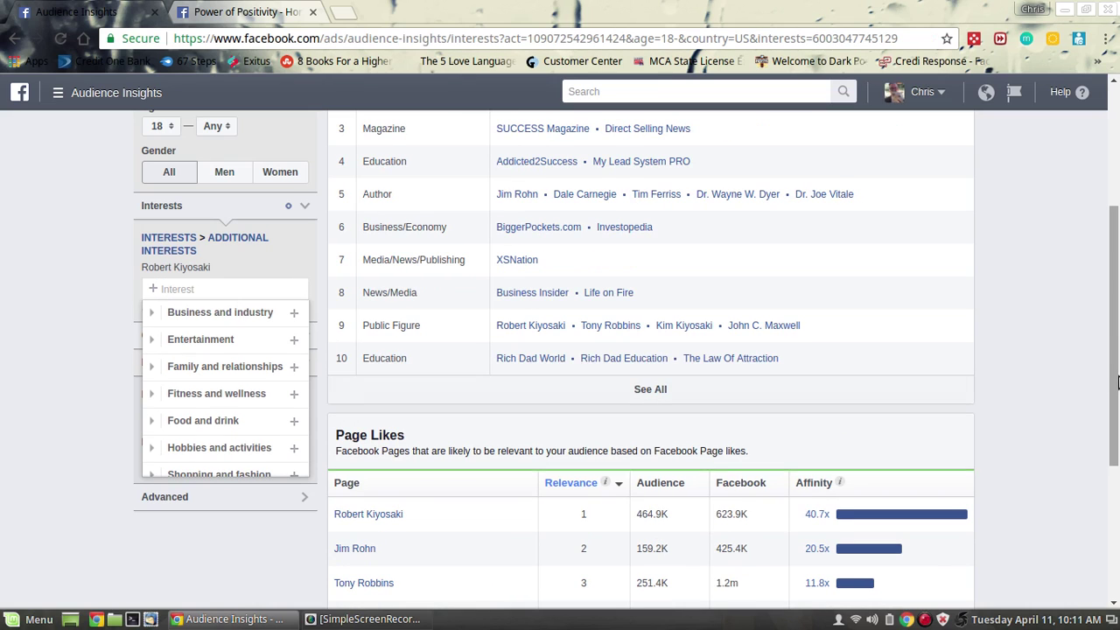
# - Review the Robert Kiyosaki audience's size and top categories, and open the Rich Dad Education page from the education category
pyautogui.scroll(-1, 1118, 392)
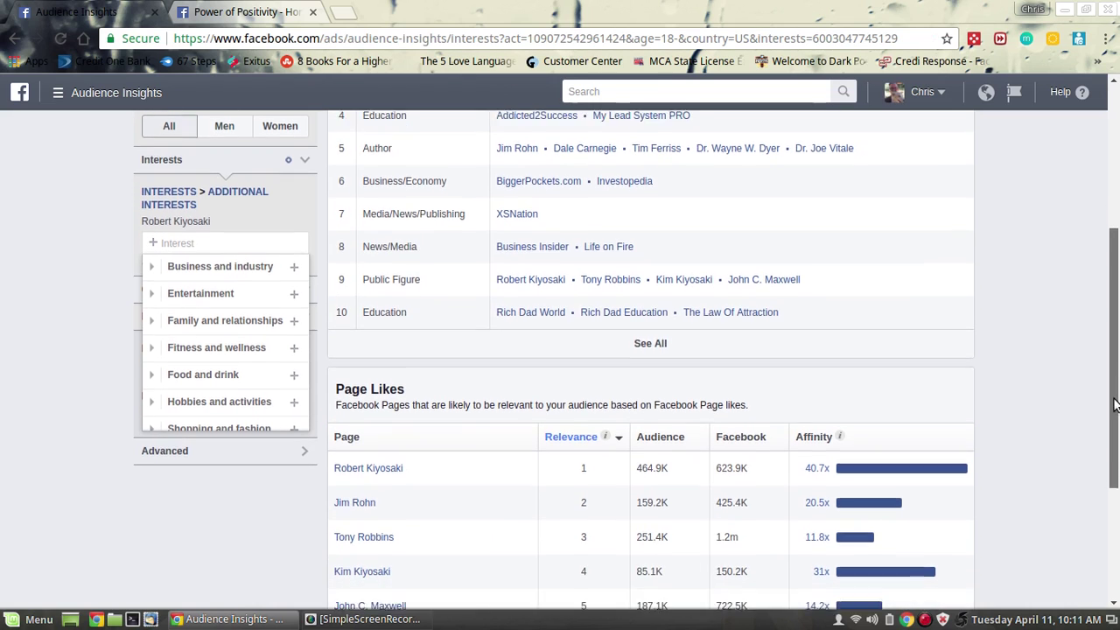
pyautogui.moveTo(1113, 407); pyautogui.dragTo(1116, 343)
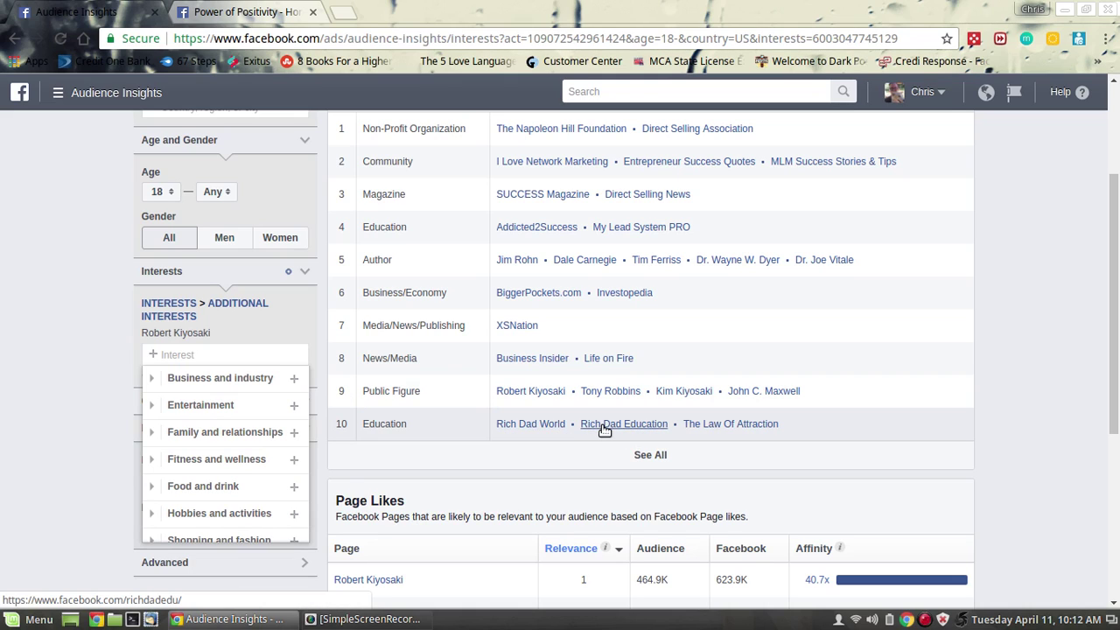
pyautogui.scroll(3, 1116, 339)
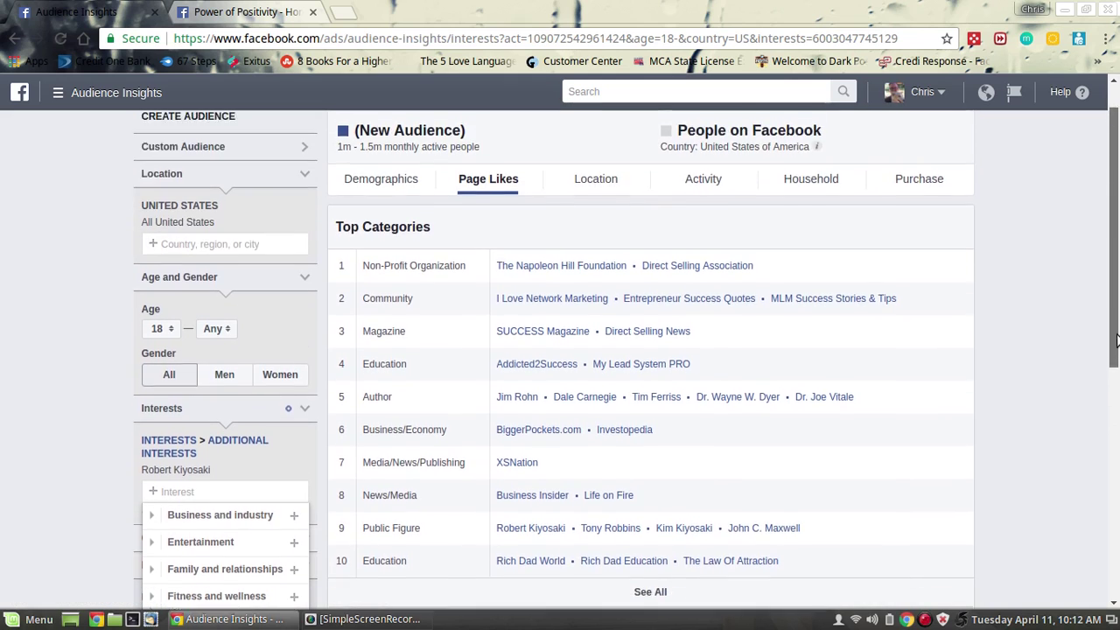
pyautogui.scroll(-3, 1116, 340)
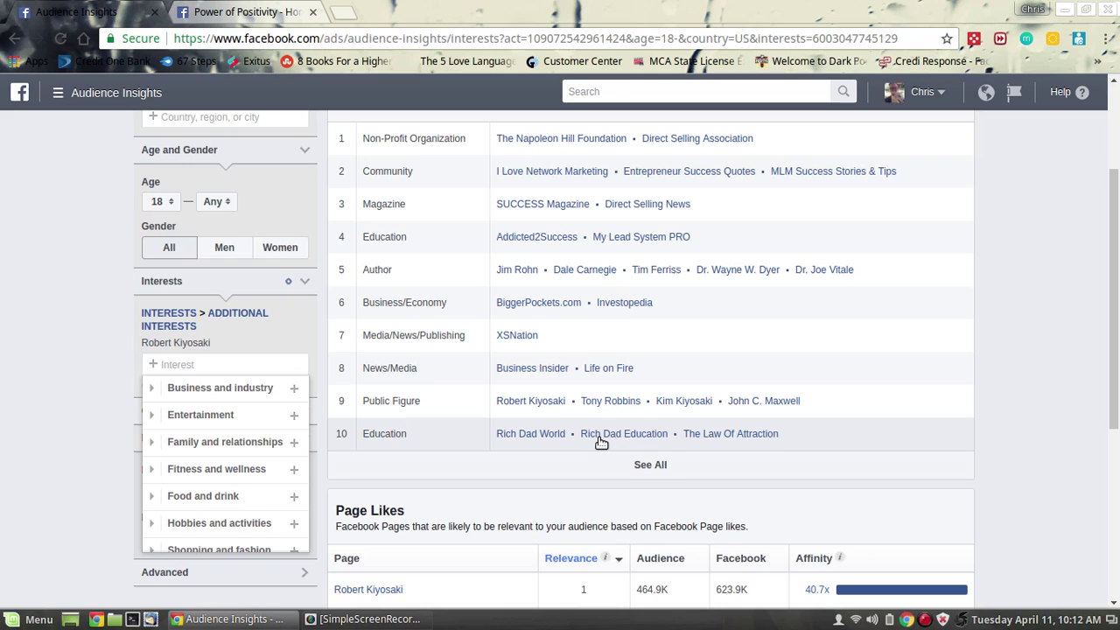
pyautogui.click(599, 437)
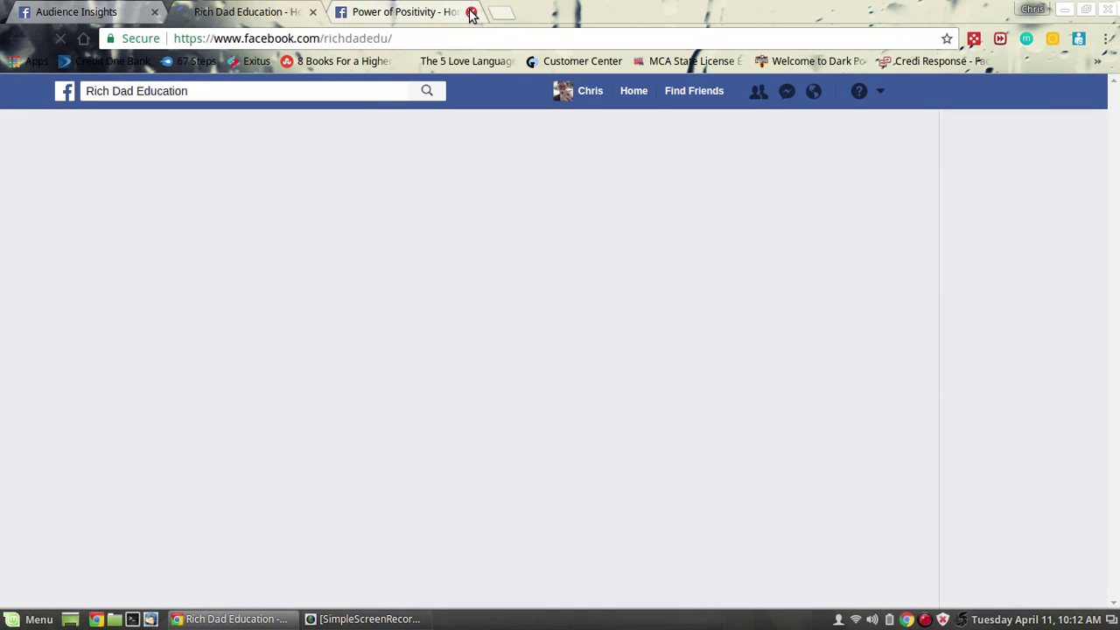
# - Close the Power of Positivity page and look over the Rich Dad Education page's like count and description
pyautogui.click(471, 12)
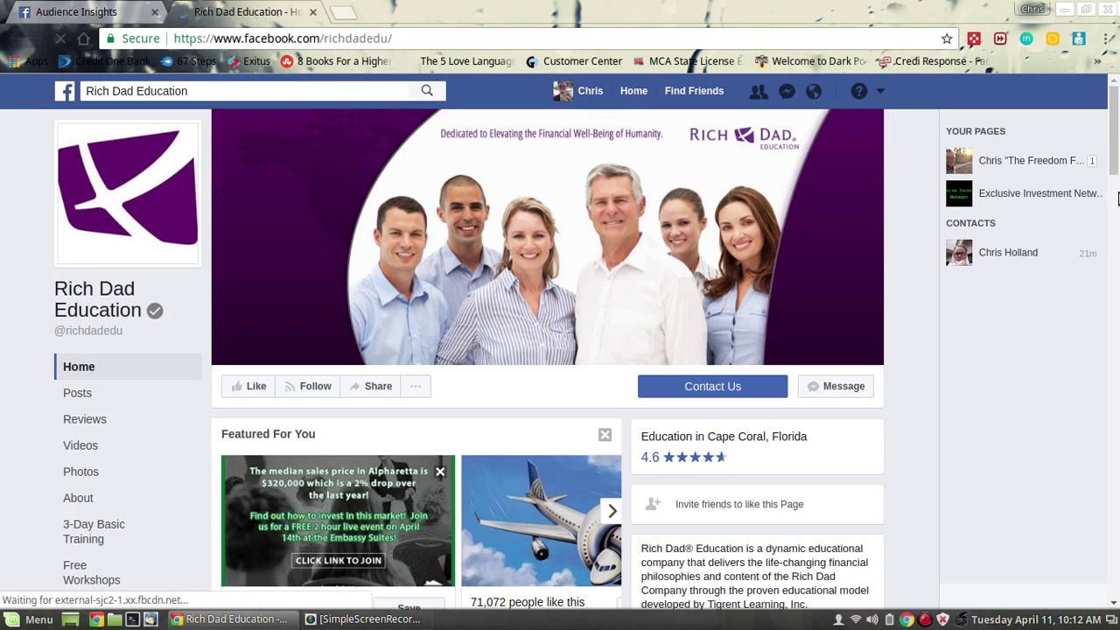
pyautogui.scroll(-3, 1109, 162)
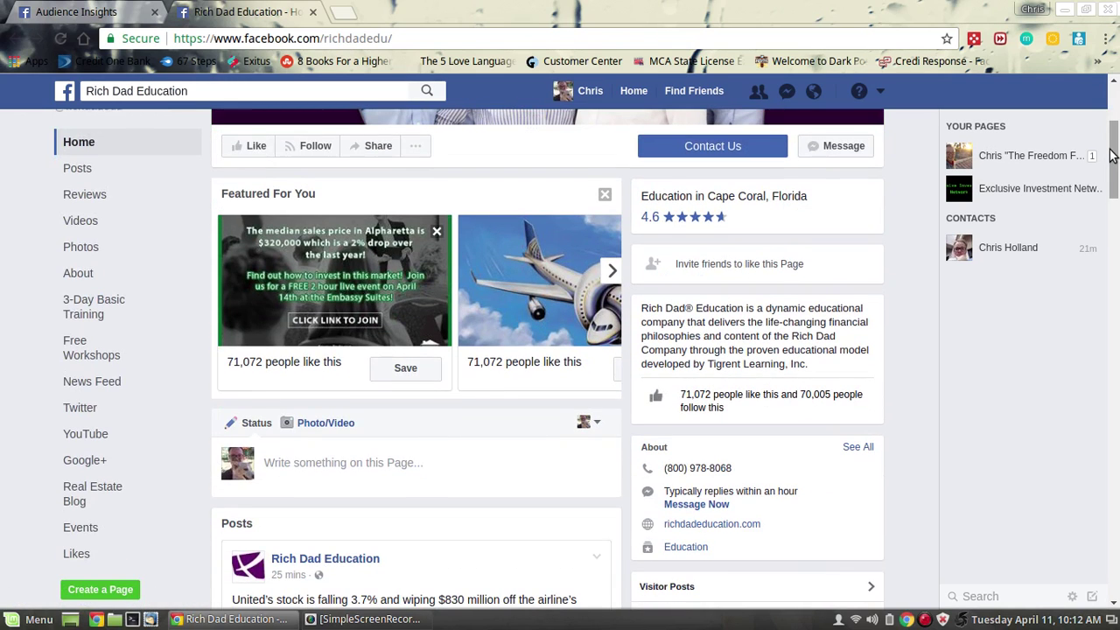
pyautogui.scroll(3, 1113, 166)
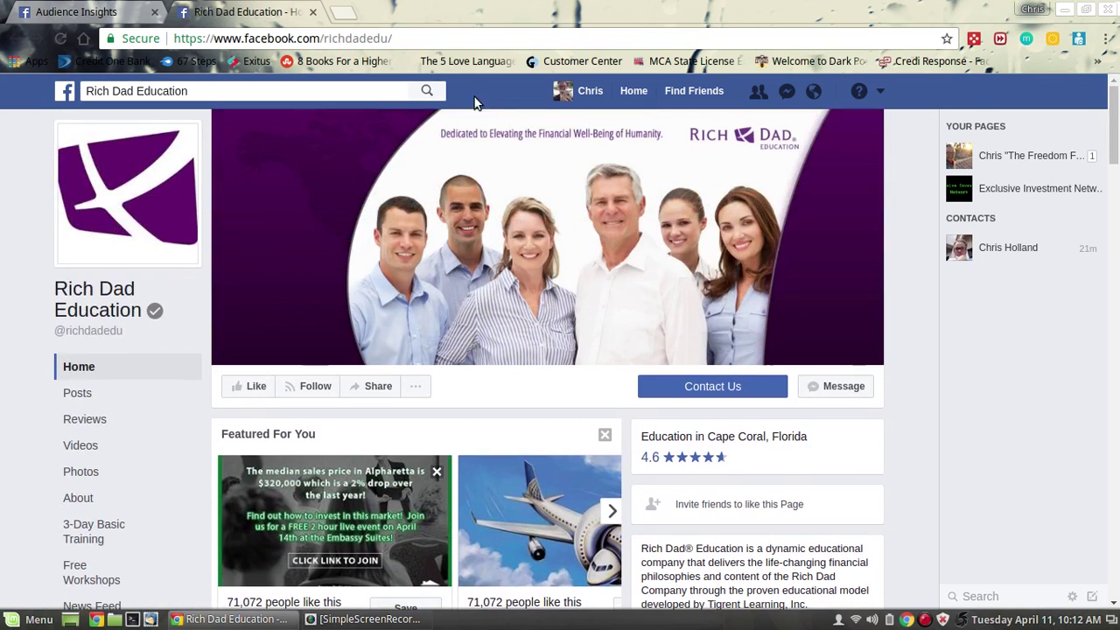
# - Back in Audience Insights, replace the Robert Kiyosaki interest with Rich Dad Education and review that audience's top categories and page likes
pyautogui.click(83, 12)
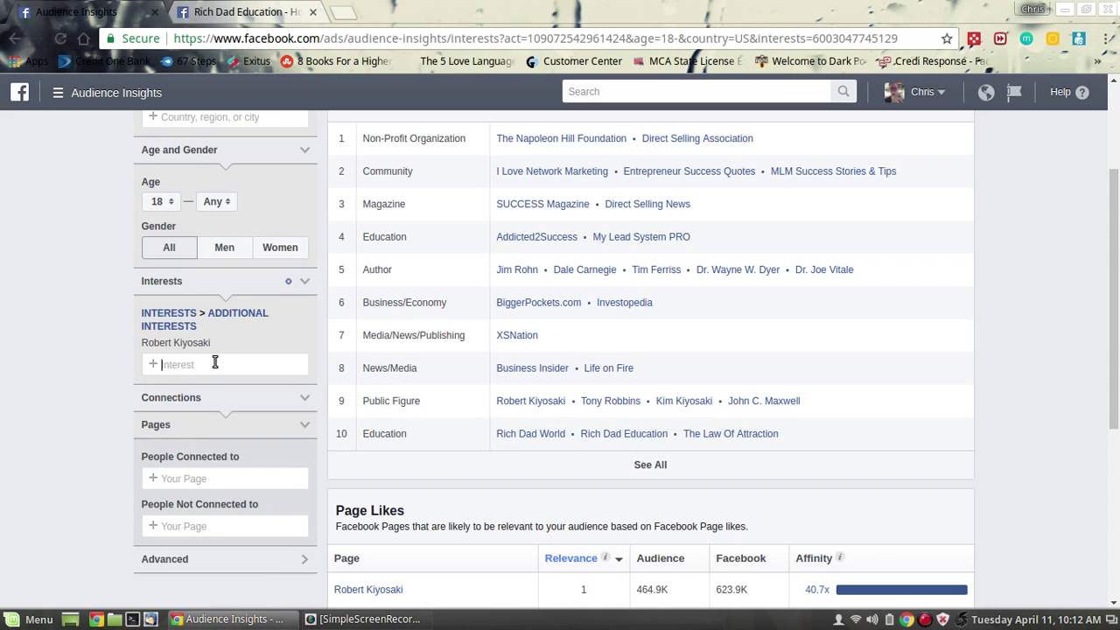
pyautogui.write('rich a')
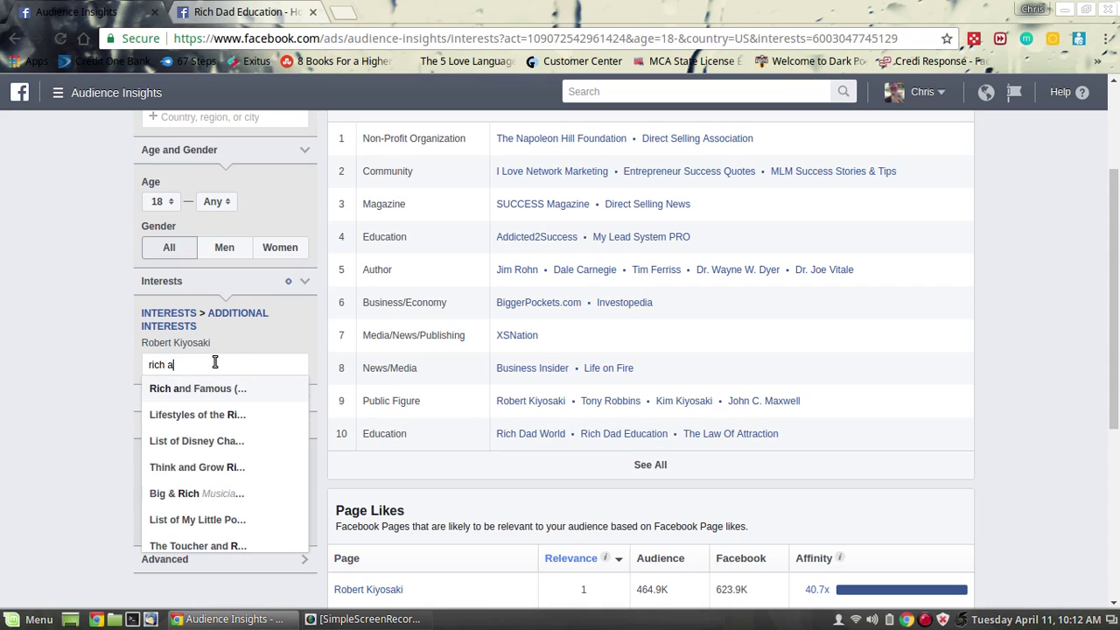
pyautogui.press('BackSpace')
pyautogui.write('dad e')
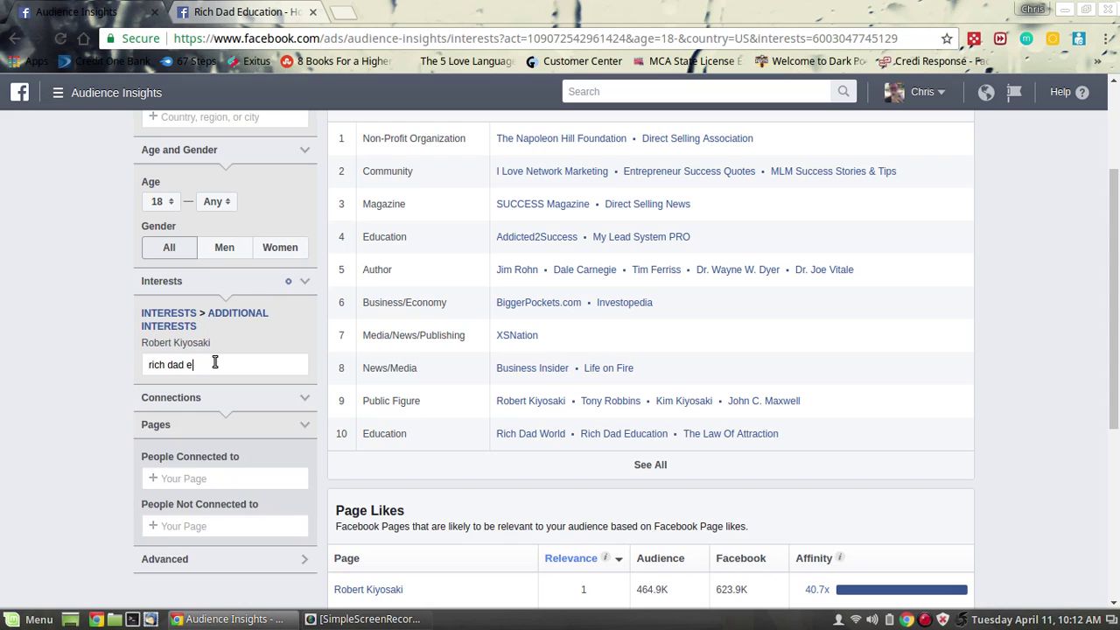
pyautogui.click(215, 390)
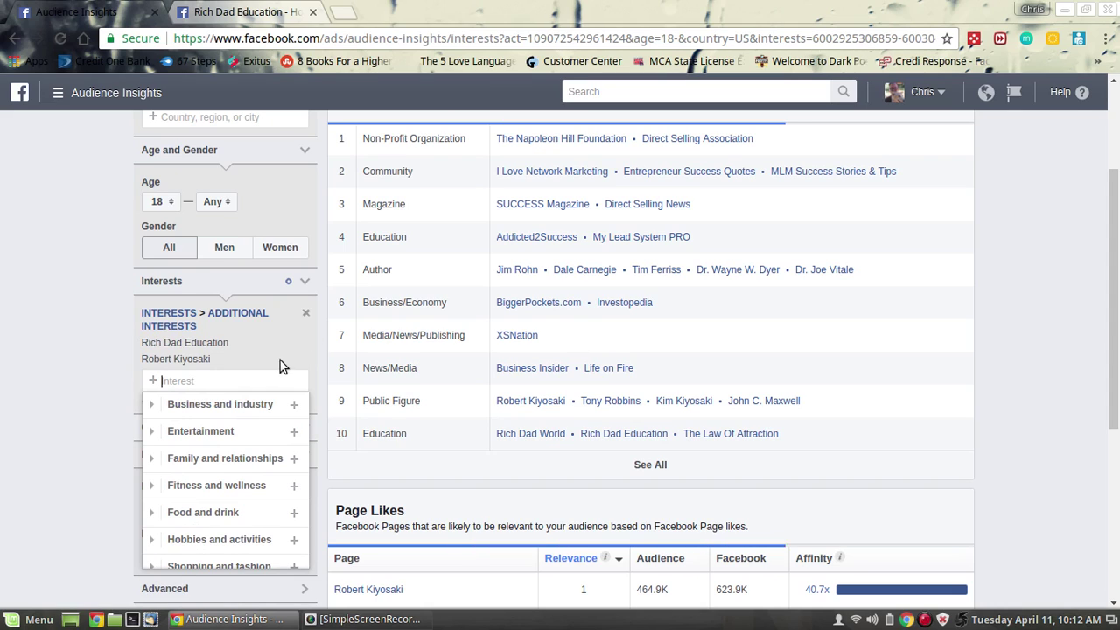
pyautogui.click(307, 361)
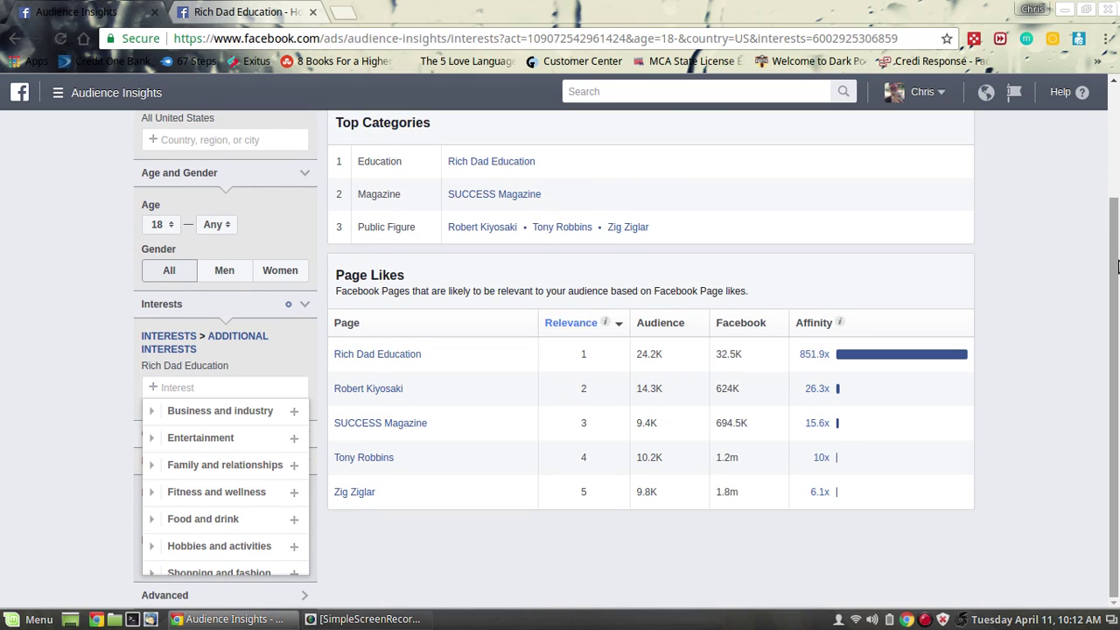
pyautogui.moveTo(1117, 267); pyautogui.dragTo(1104, 239)
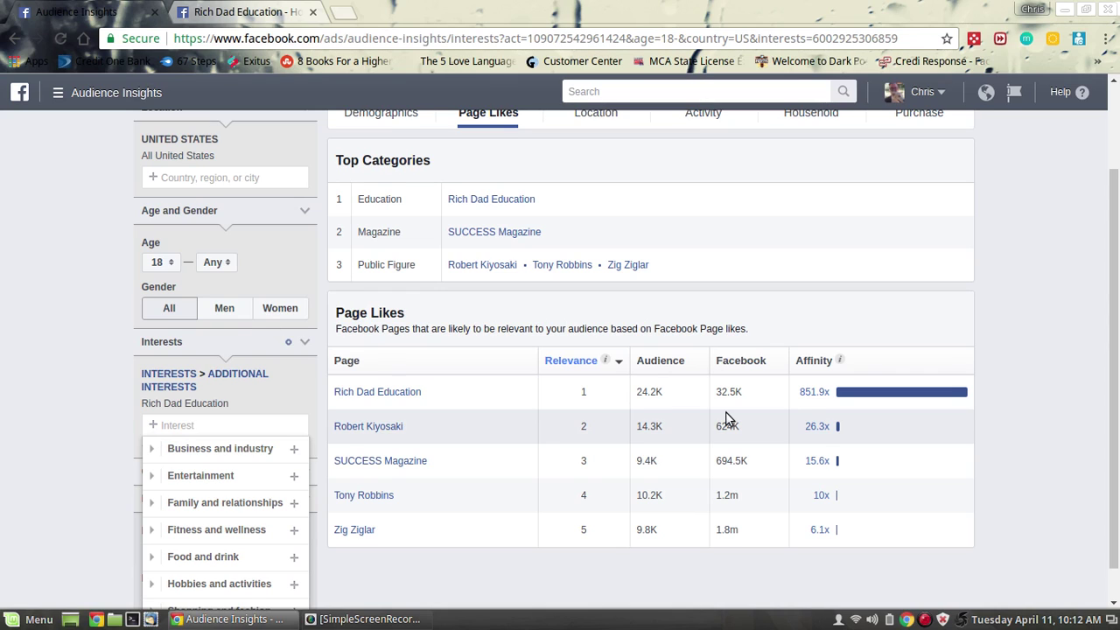
pyautogui.moveTo(828, 390)
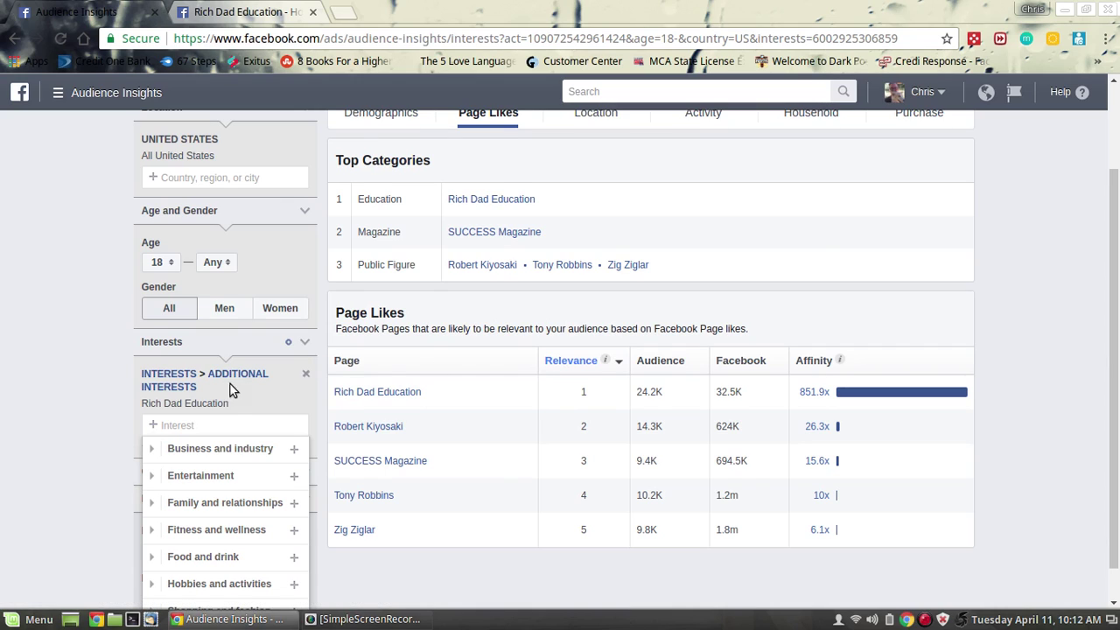
# - Add Robert Kiyosaki to the audience's interests and remove Rich Dad Education
pyautogui.click(219, 424)
pyautogui.write('ro')
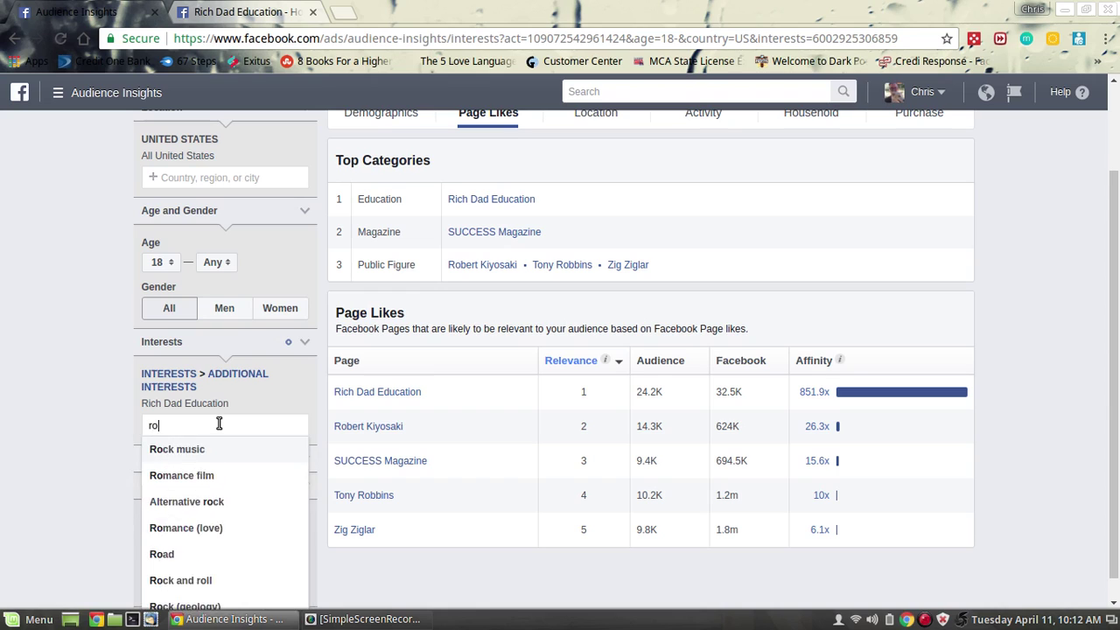
pyautogui.write('berty ky')
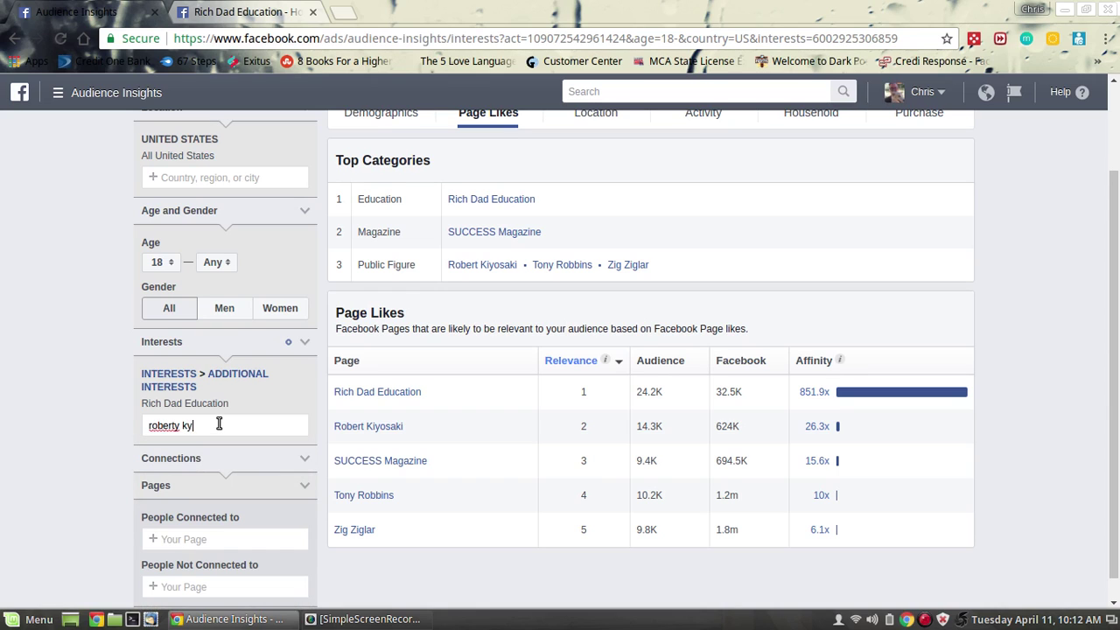
pyautogui.press('BackSpace')
pyautogui.press('BackSpace')
pyautogui.press('BackSpace')
pyautogui.press('BackSpace')
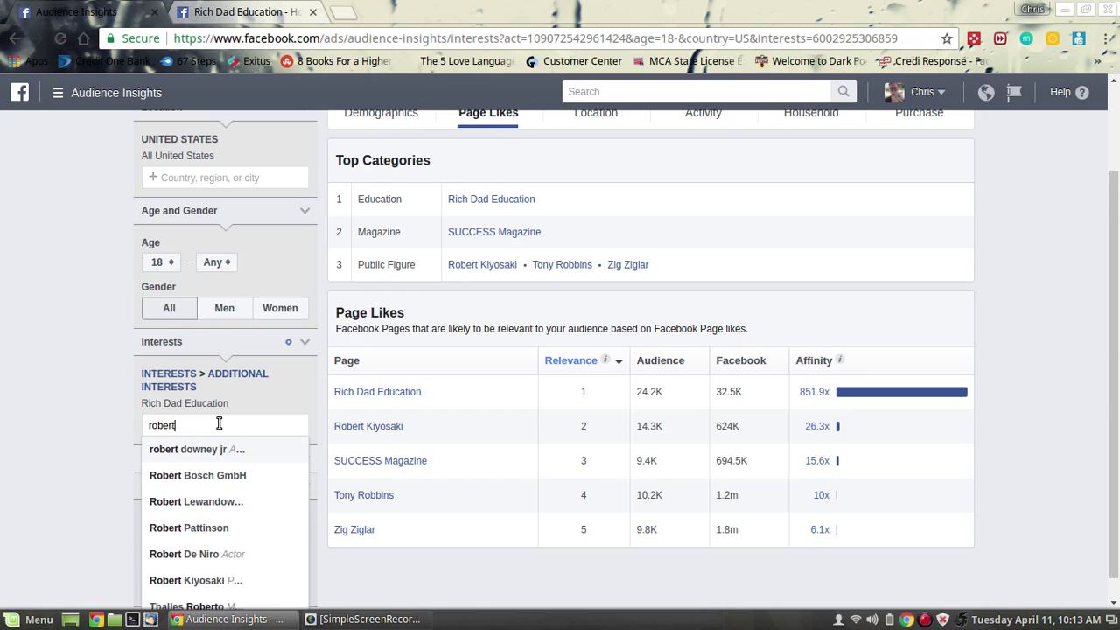
pyautogui.write('kiy')
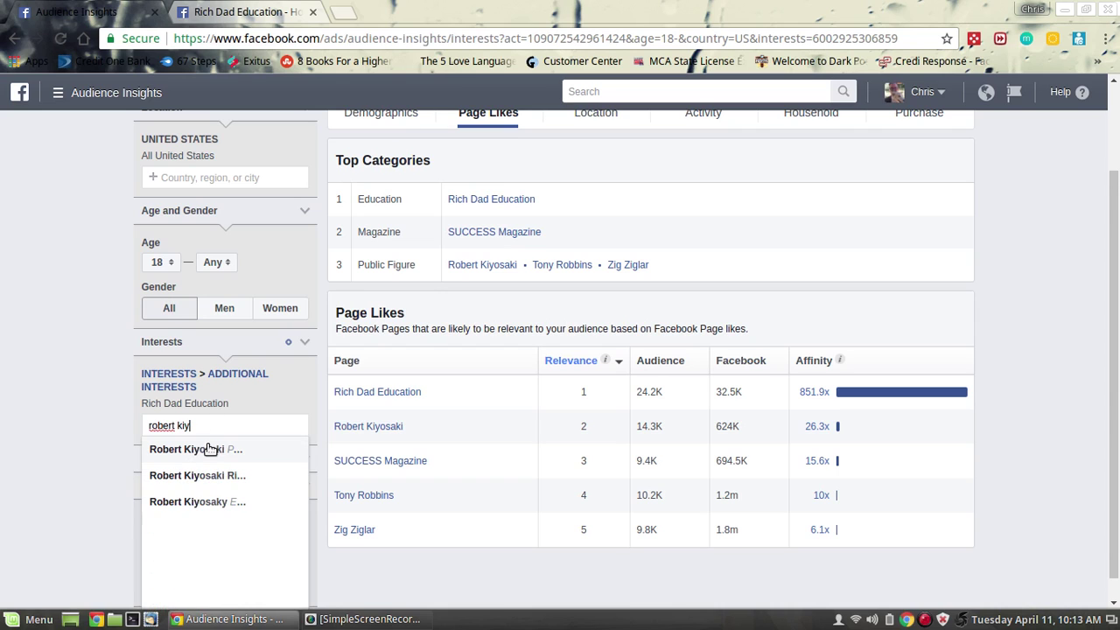
pyautogui.click(210, 449)
pyautogui.click(305, 403)
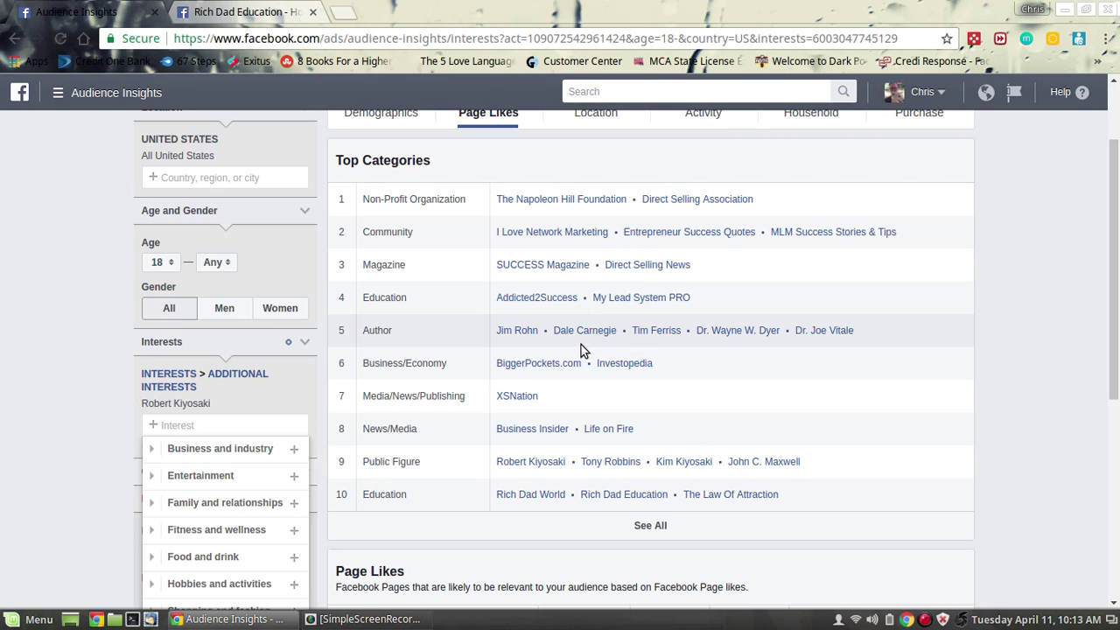
# - Open the XSNation page from the media category, examine its posts and About information, and close the page
pyautogui.click(523, 399)
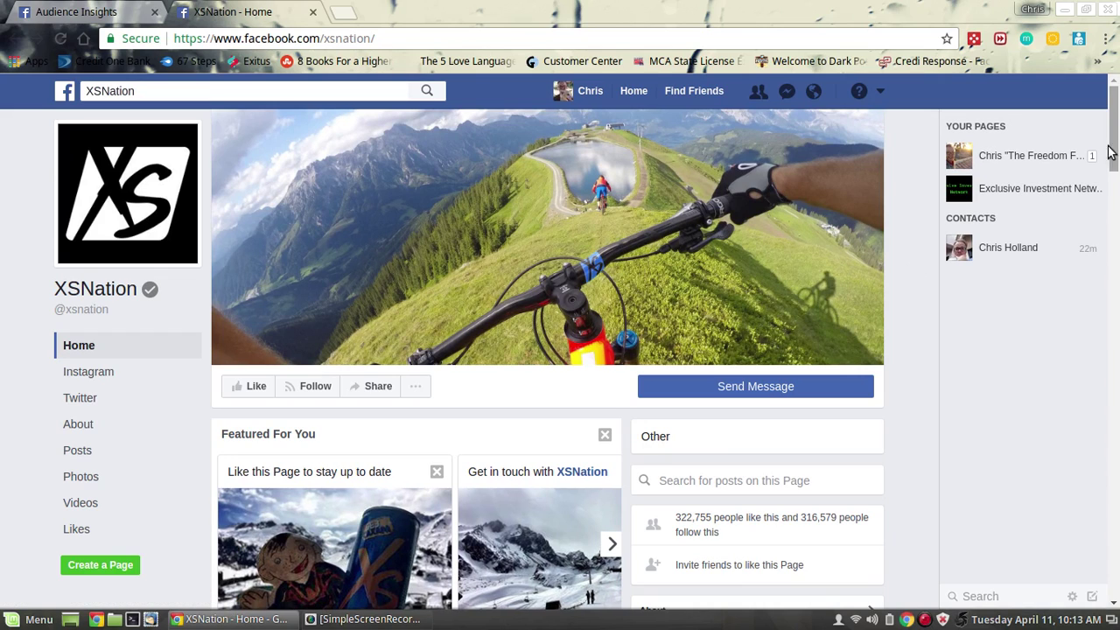
pyautogui.moveTo(1117, 136); pyautogui.dragTo(1117, 374)
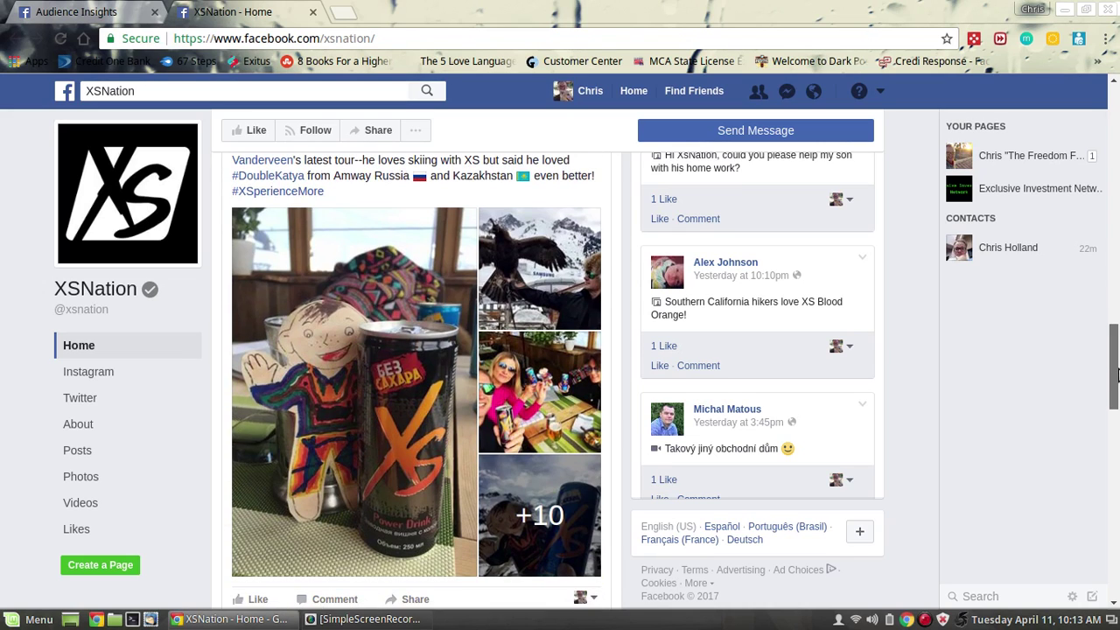
pyautogui.click(101, 424)
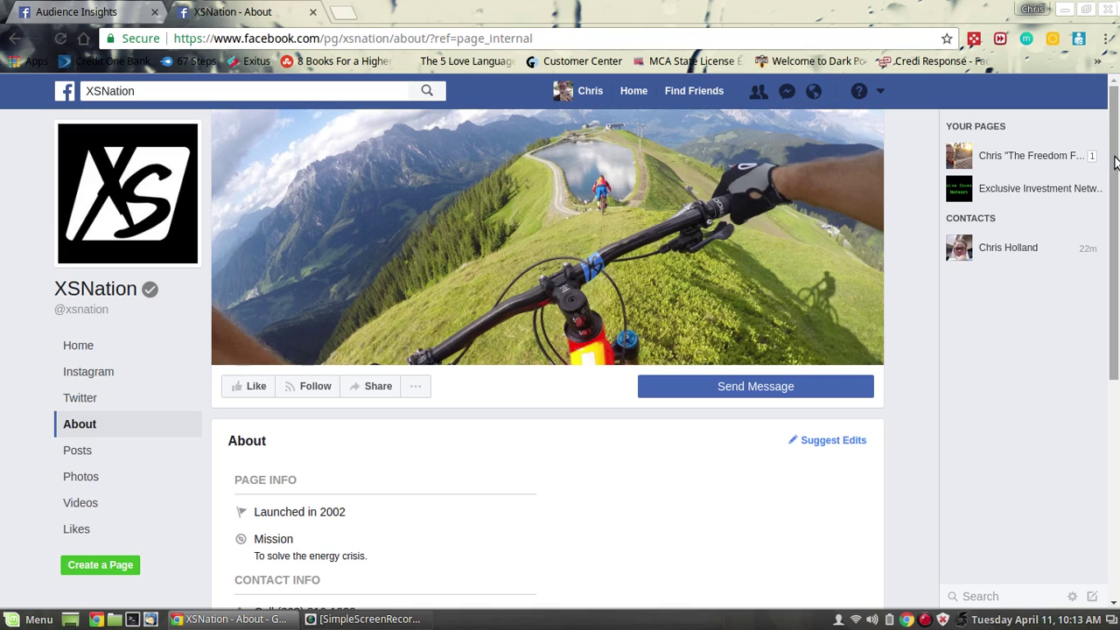
pyautogui.moveTo(1114, 162)
pyautogui.mouseDown()
pyautogui.moveTo(1115, 319)
pyautogui.moveTo(1116, 162)
pyautogui.mouseUp()
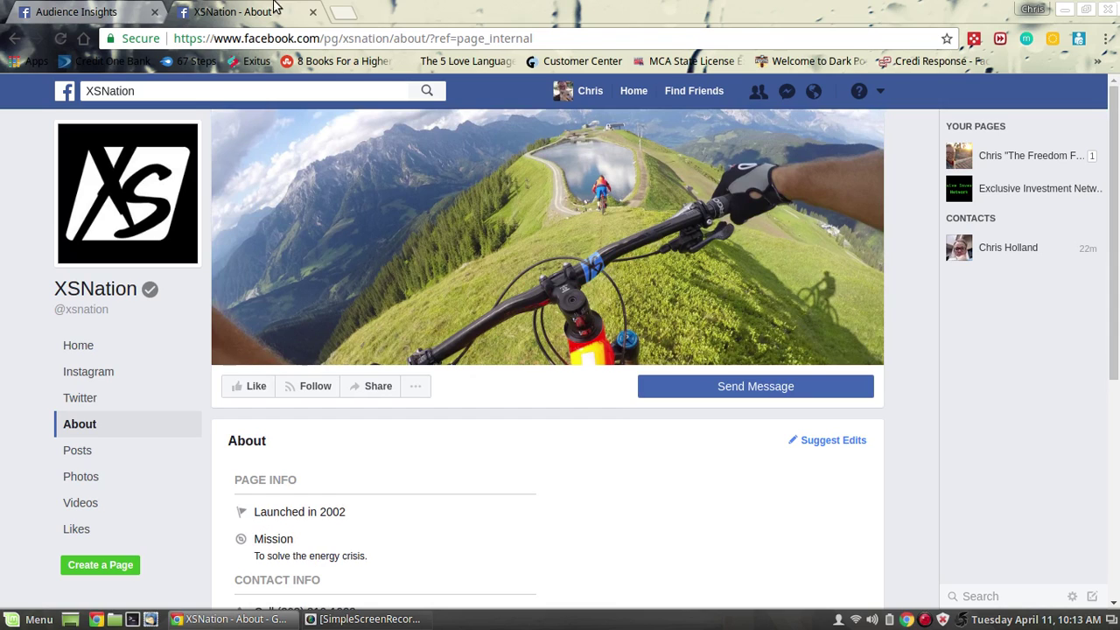
pyautogui.click(314, 13)
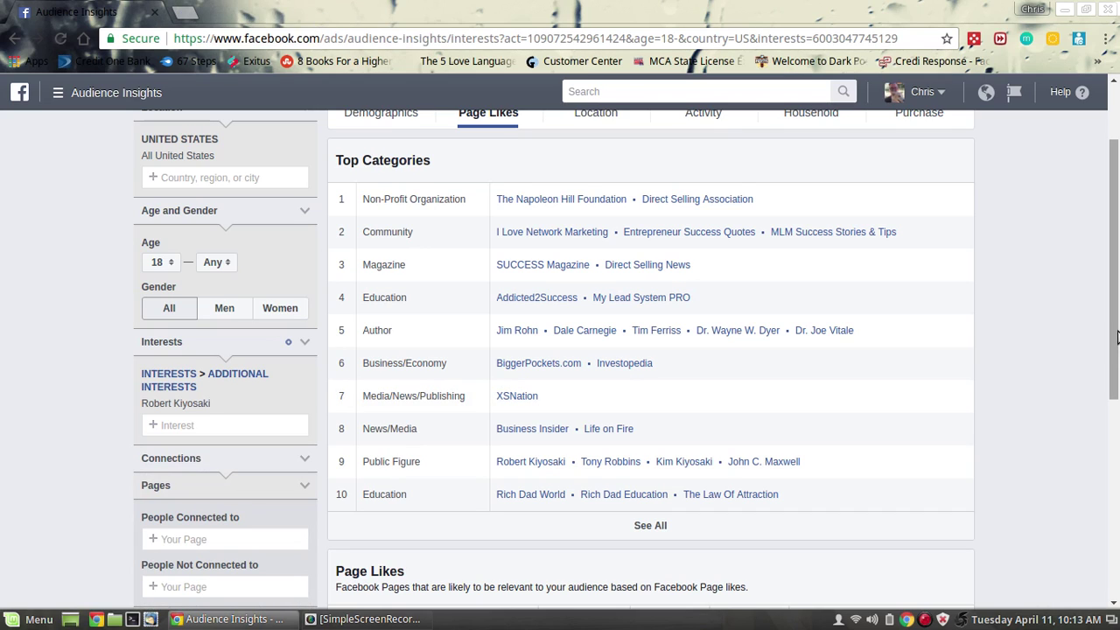
# - Add XSNation to the audience's interests and remove Robert Kiyosaki to compare its top categories
pyautogui.moveTo(1115, 344); pyautogui.dragTo(1115, 372)
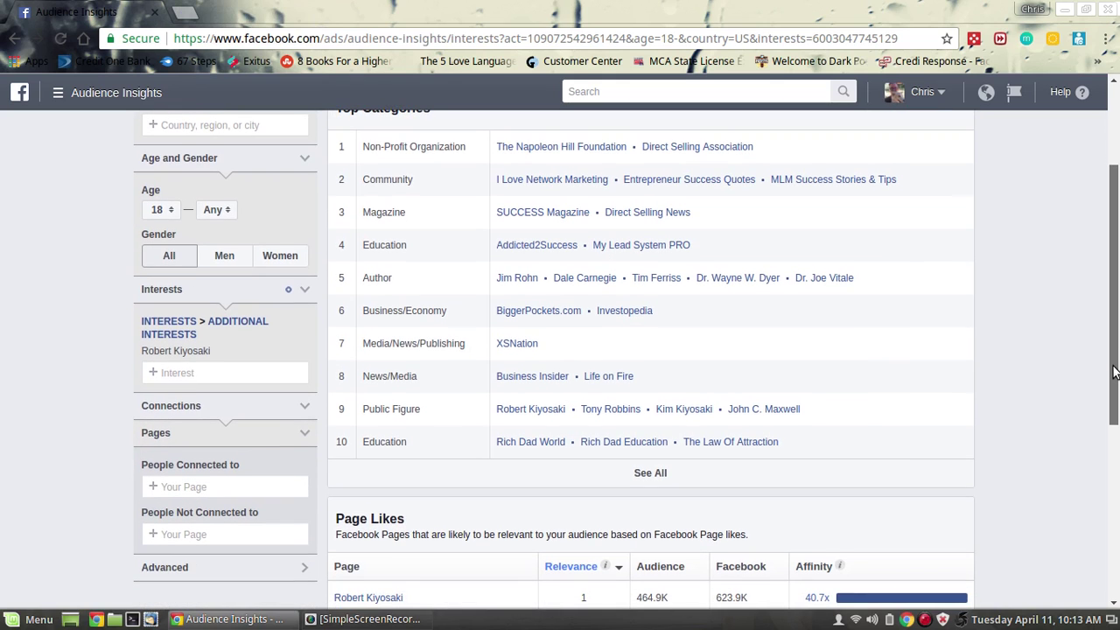
pyautogui.click(213, 374)
pyautogui.write('xsn')
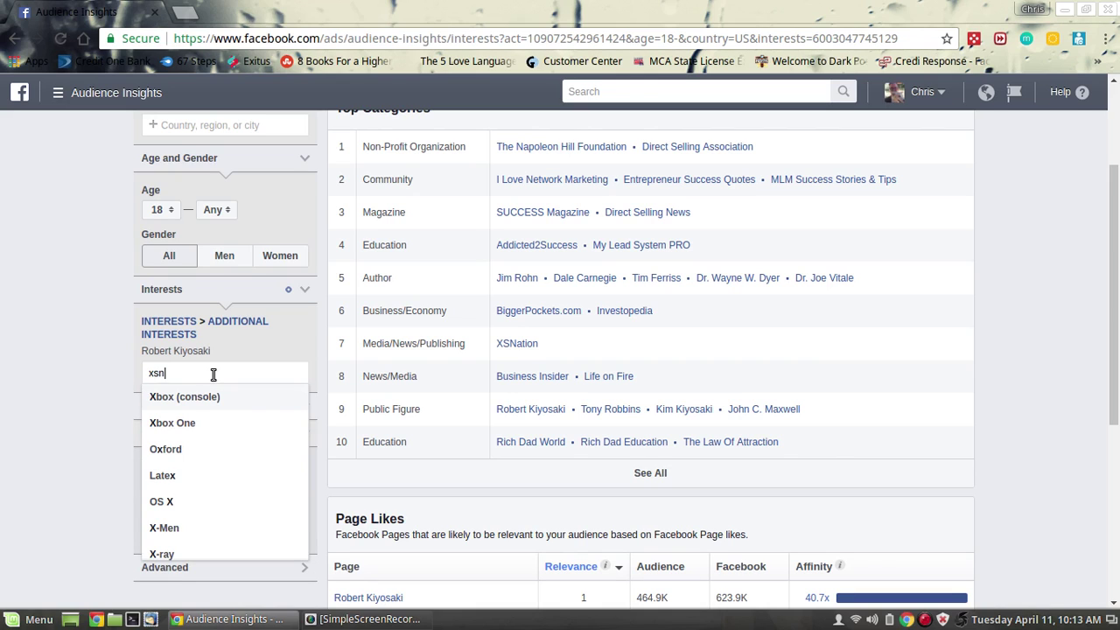
pyautogui.write('a')
pyautogui.click(203, 395)
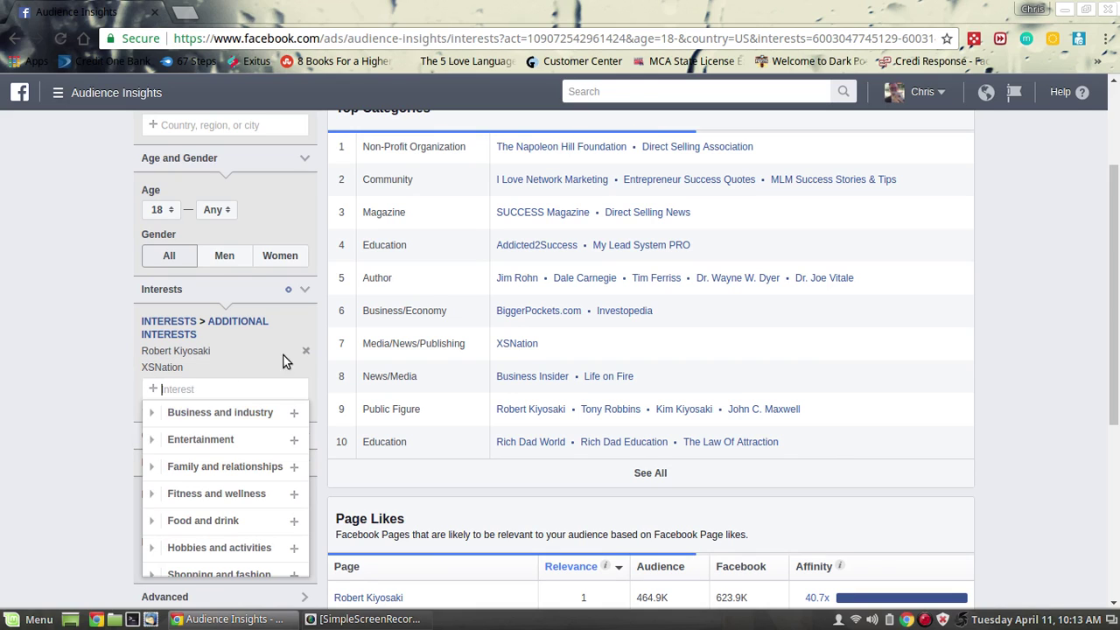
pyautogui.click(306, 350)
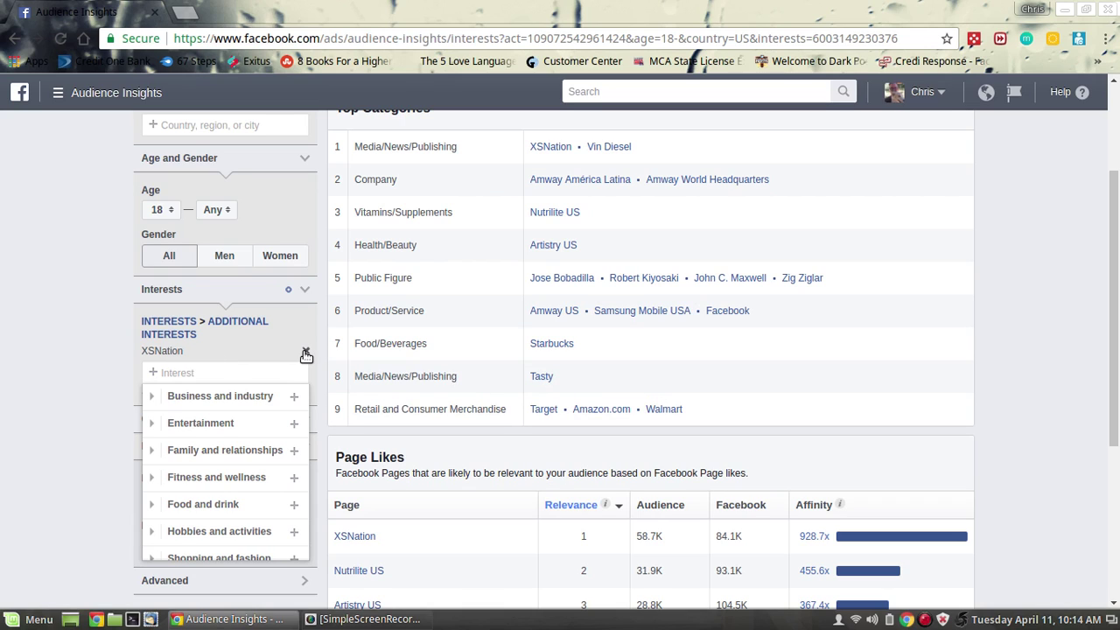
# - Replace the XSNation interest with Robert Kiyosaki
pyautogui.click(305, 353)
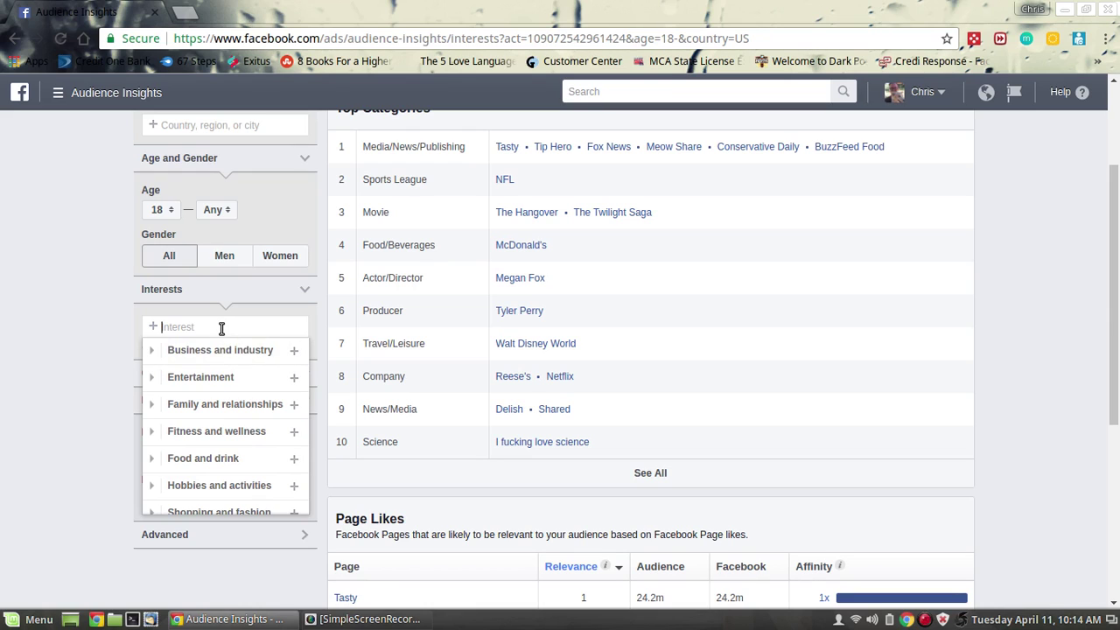
pyautogui.write('robert')
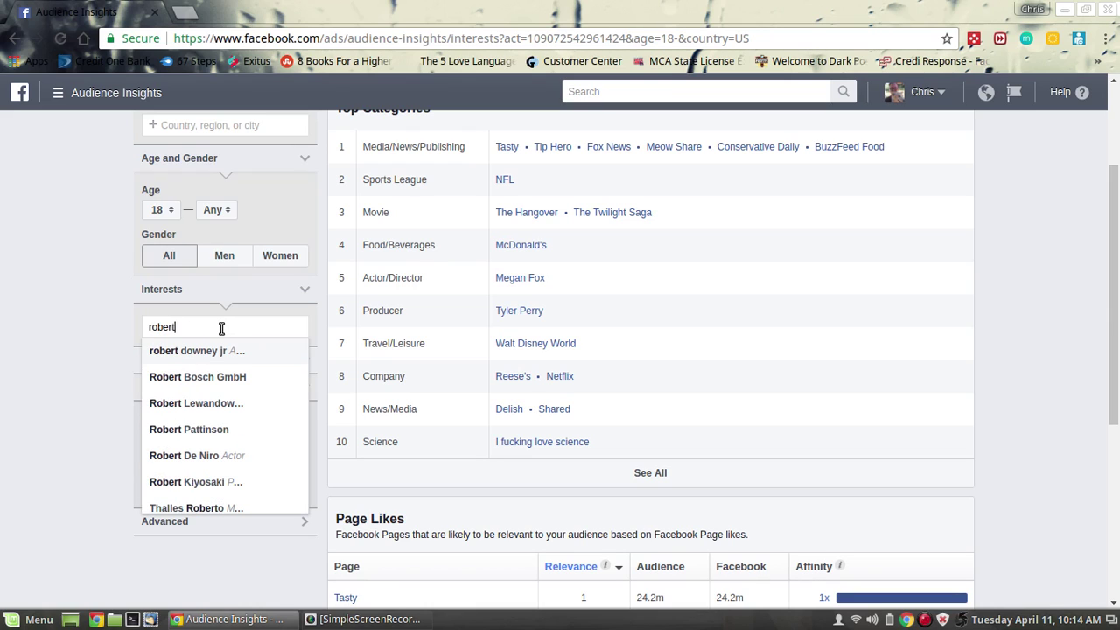
pyautogui.write(' kiy')
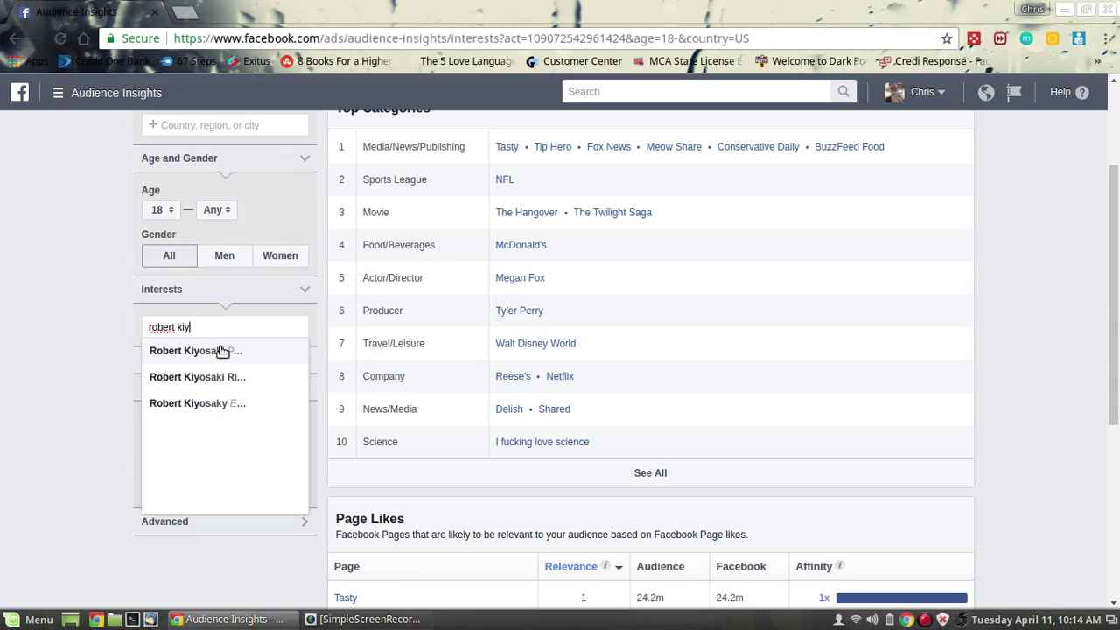
pyautogui.click(223, 351)
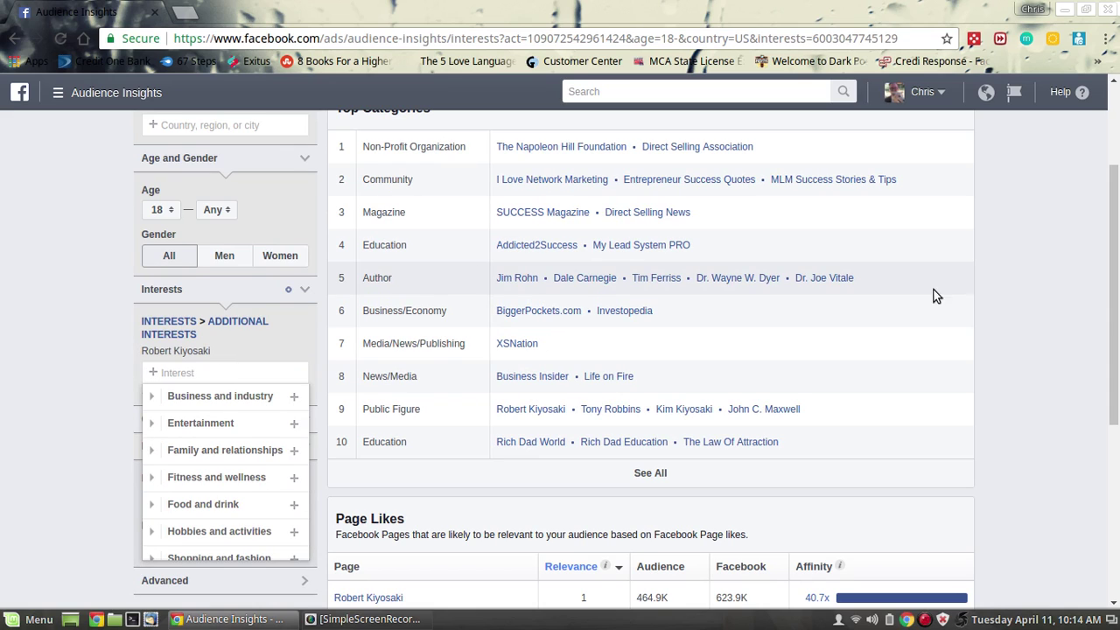
# - Add My Lead System PRO from the education category to the audience's interests and remove Robert Kiyosaki
pyautogui.scroll(-1, 1117, 250)
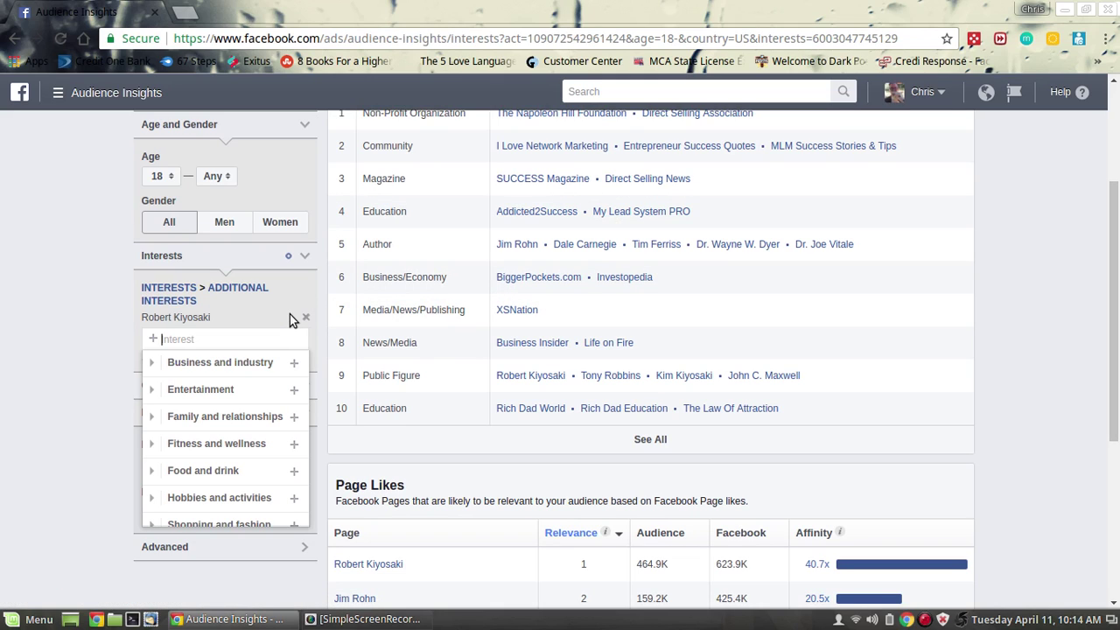
pyautogui.write('my leD')
pyautogui.press('BackSpace')
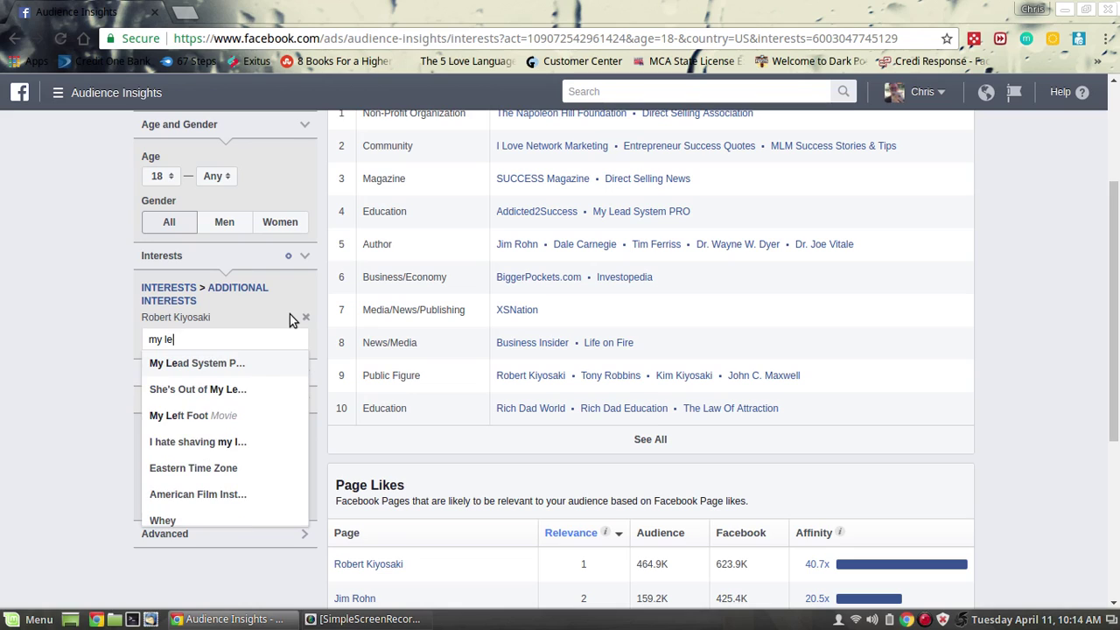
pyautogui.write('D')
pyautogui.press('BackSpace')
pyautogui.write('ad sy')
pyautogui.click(248, 363)
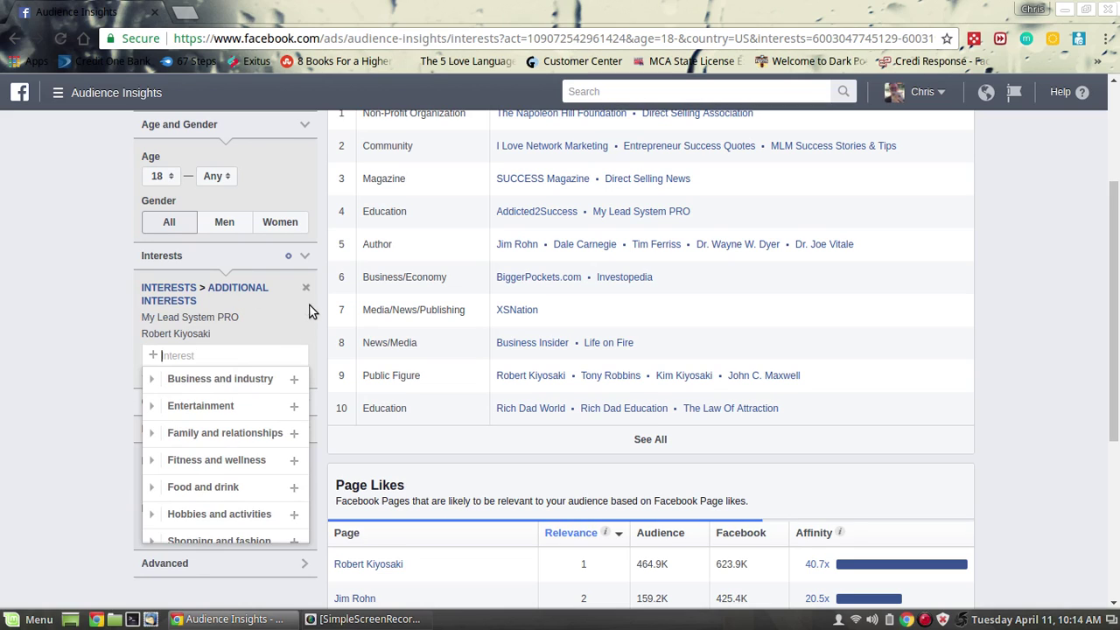
pyautogui.click(311, 334)
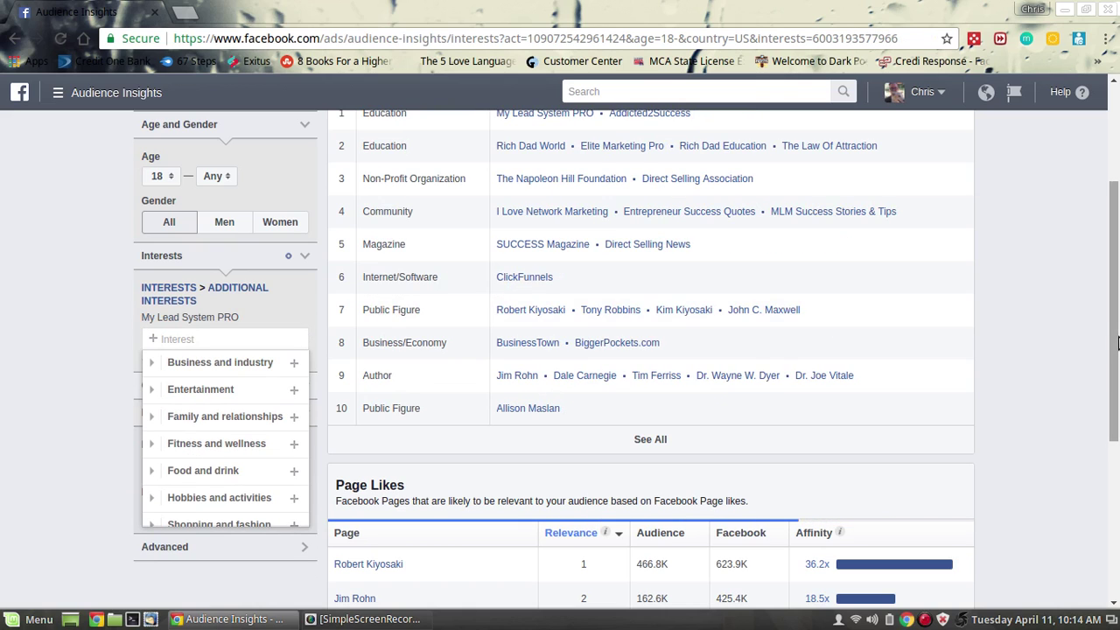
# - Review the My Lead System PRO audience's size, top categories and page likes
pyautogui.moveTo(1114, 292); pyautogui.dragTo(1115, 193)
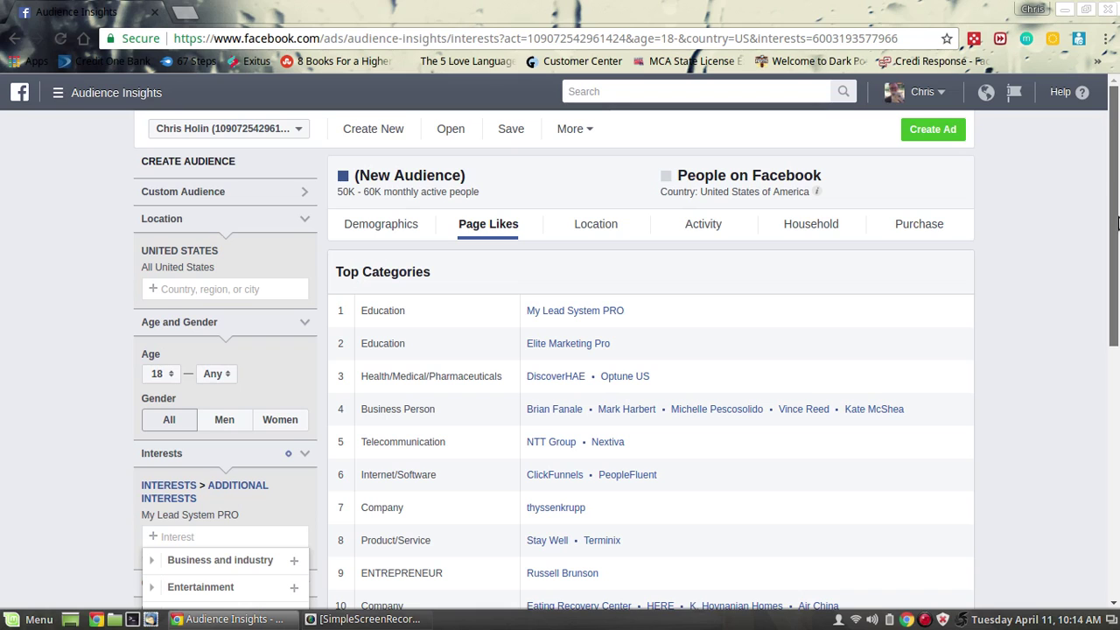
pyautogui.moveTo(1117, 232); pyautogui.dragTo(1117, 326)
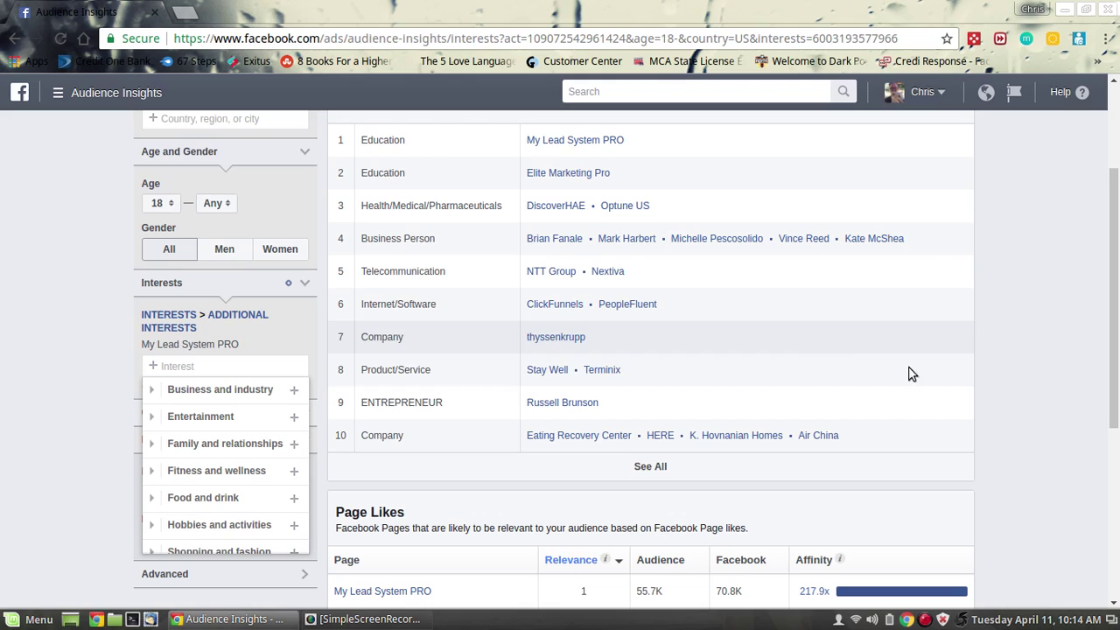
pyautogui.moveTo(1115, 309); pyautogui.dragTo(1116, 404)
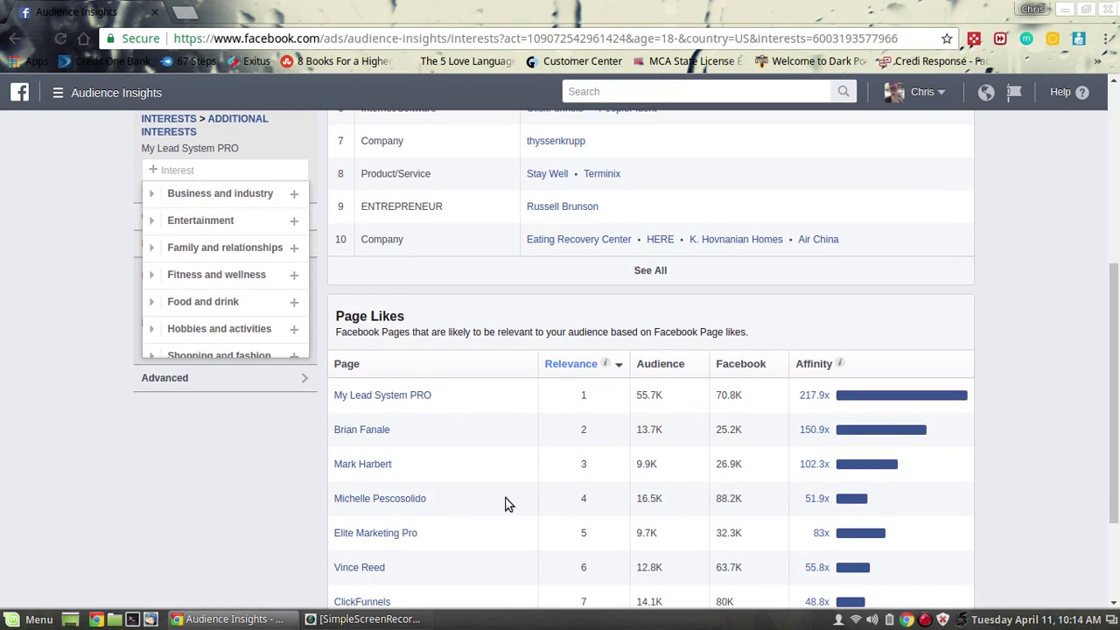
# - Check Brian Fanale's Facebook page from the page likes list and return to Audience Insights
pyautogui.moveTo(370, 435)
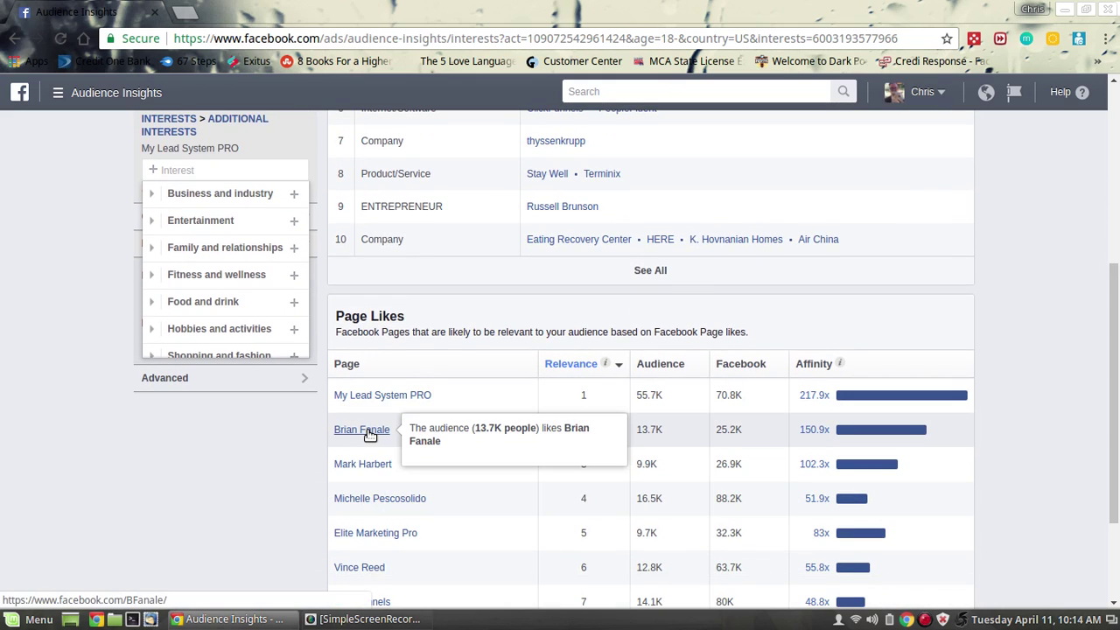
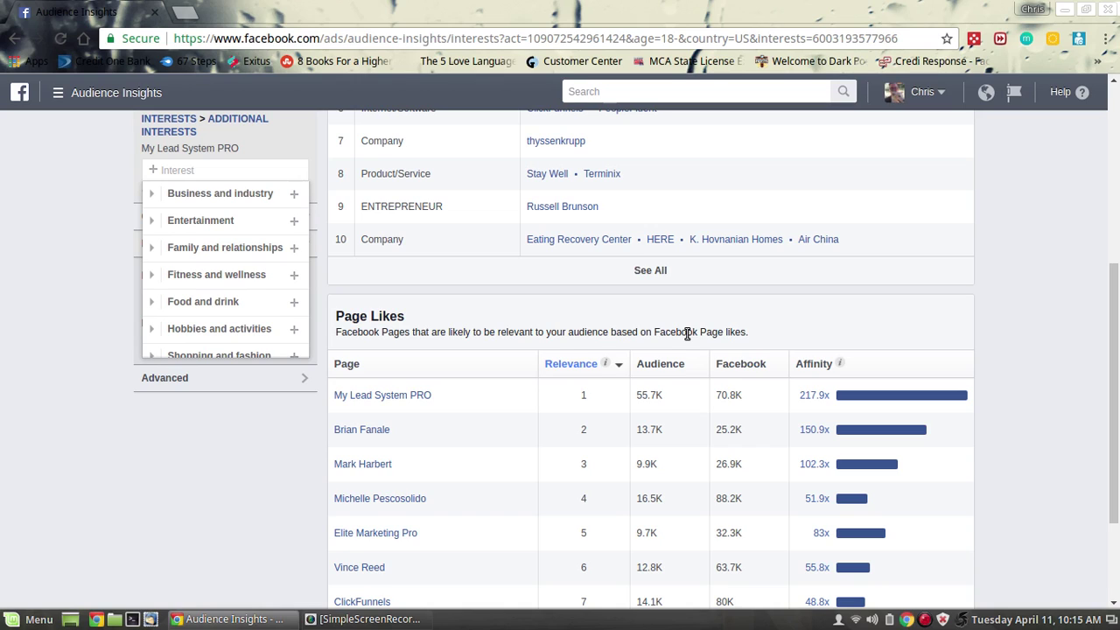
pyautogui.click(373, 428)
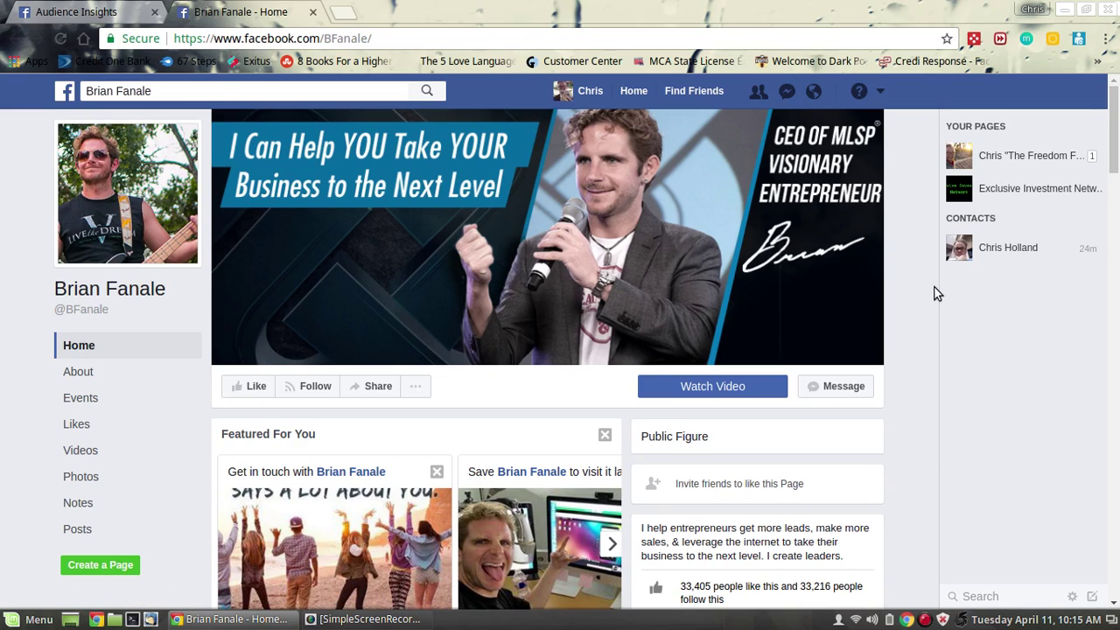
pyautogui.click(149, 11)
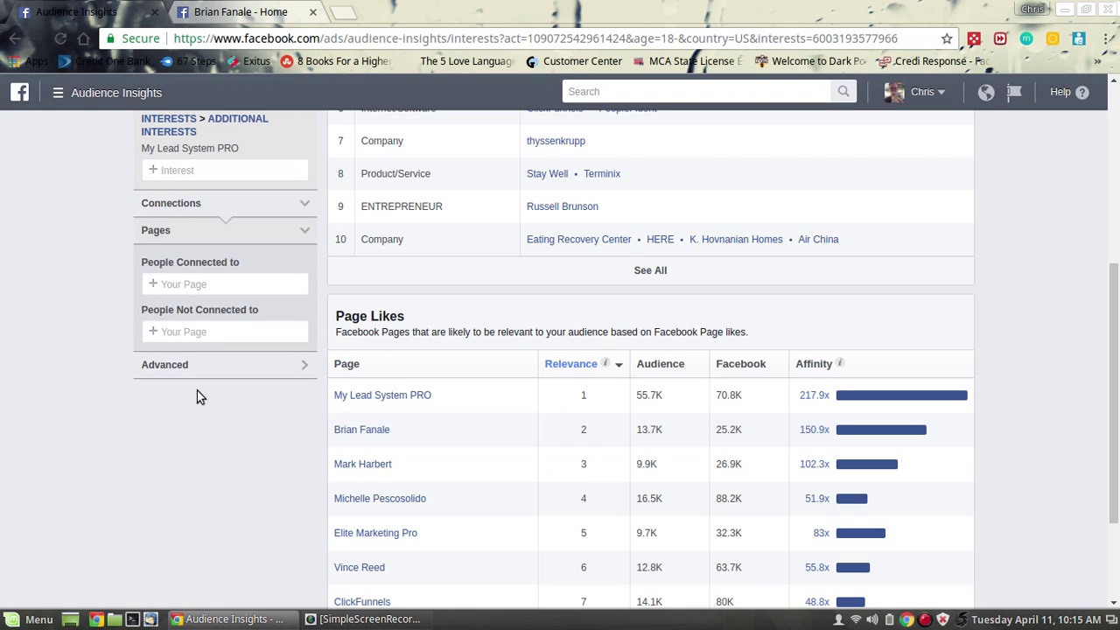
# - Add Brian Fanale to the audience's interests and remove My Lead System PRO
pyautogui.click(203, 170)
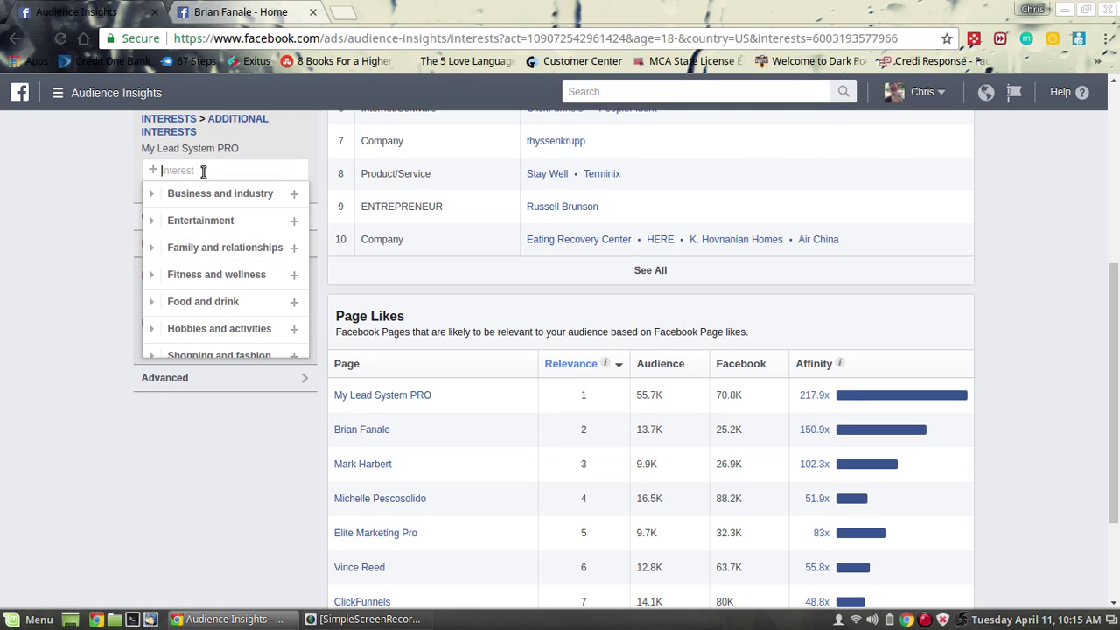
pyautogui.write('brian fana')
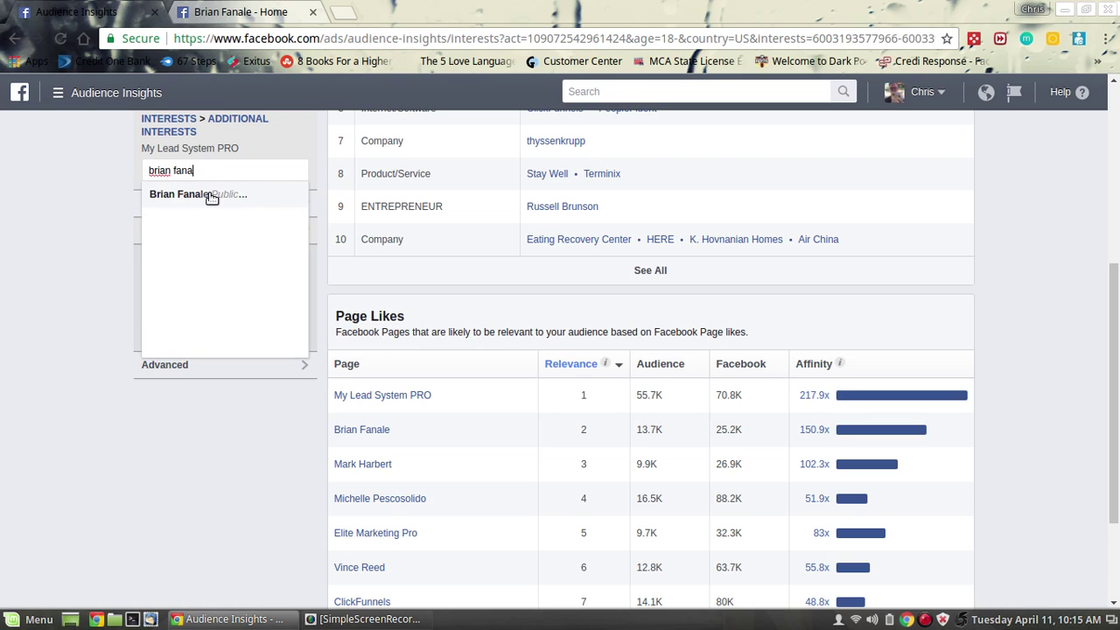
pyautogui.click(211, 193)
pyautogui.click(306, 167)
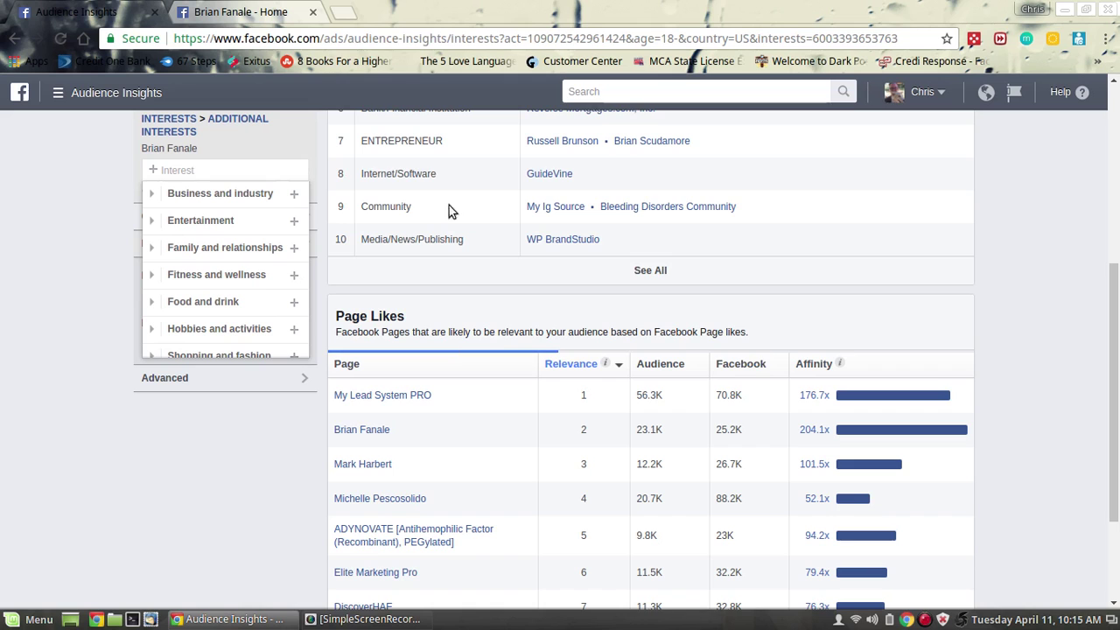
# - Review the top categories and page likes of the Brian Fanale audience, including the ClickFunnels entry
pyautogui.moveTo(1117, 352); pyautogui.dragTo(1117, 257)
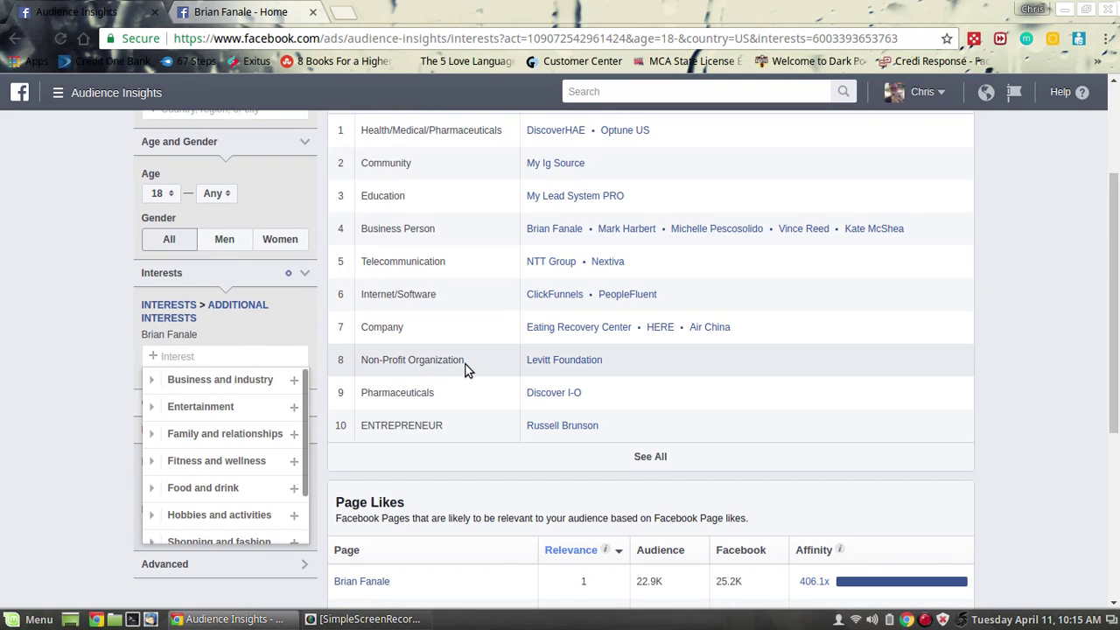
pyautogui.moveTo(1112, 322); pyautogui.dragTo(1091, 504)
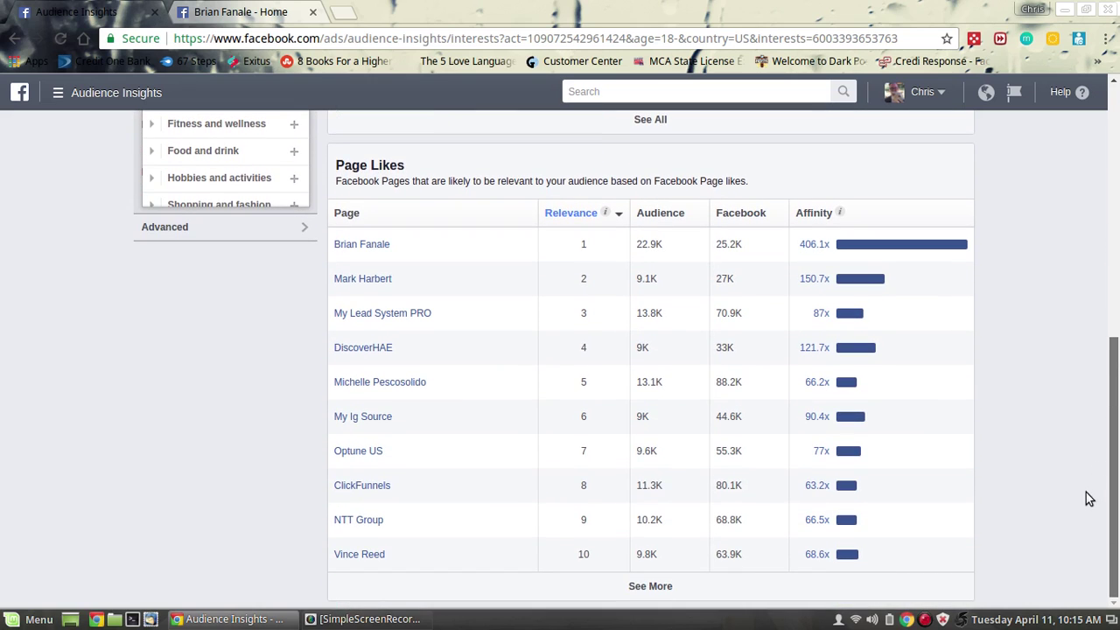
pyautogui.moveTo(380, 492)
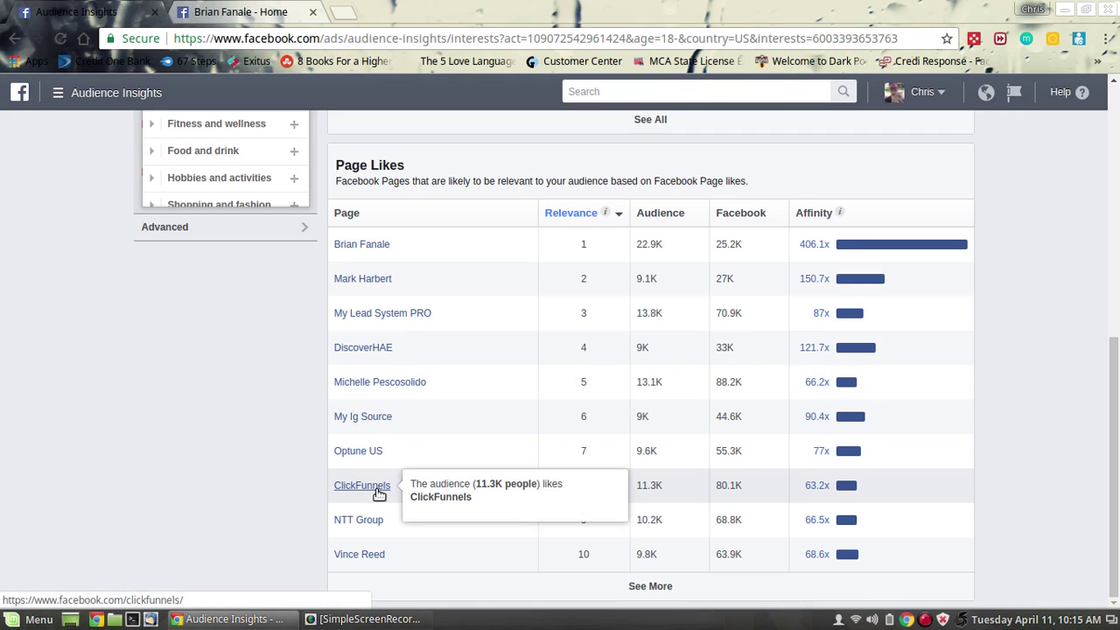
pyautogui.moveTo(1112, 385); pyautogui.dragTo(1111, 279)
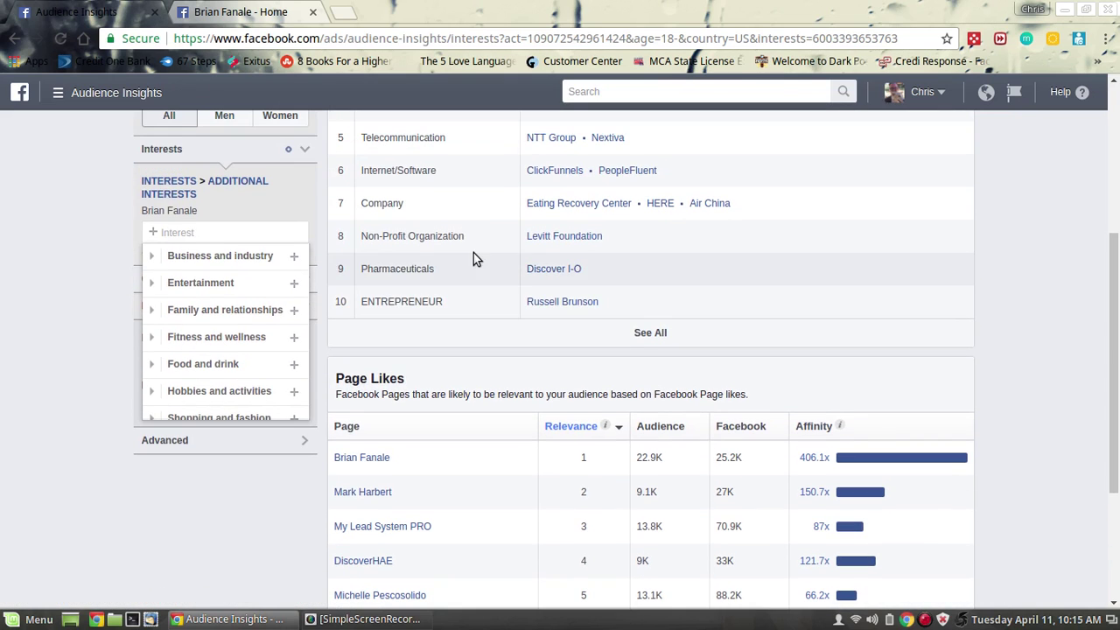
# - Try to find ClickFunnels among the interests with "clickfu" and "click funn", and clear the entry
pyautogui.write('clickfu')
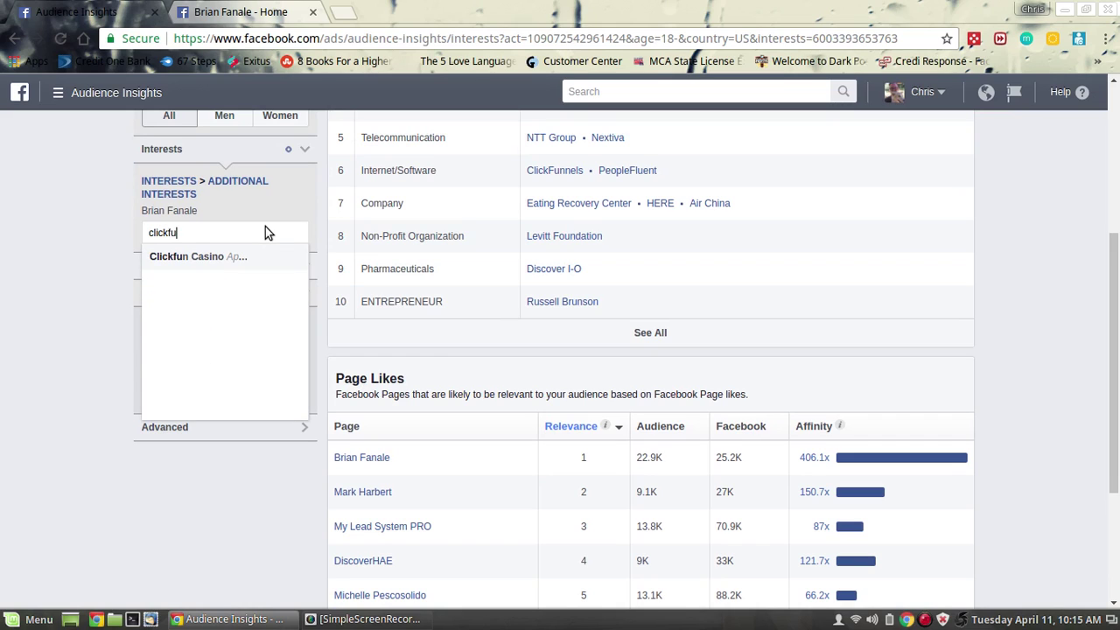
pyautogui.press('BackSpace')
pyautogui.press('BackSpace')
pyautogui.write('funn')
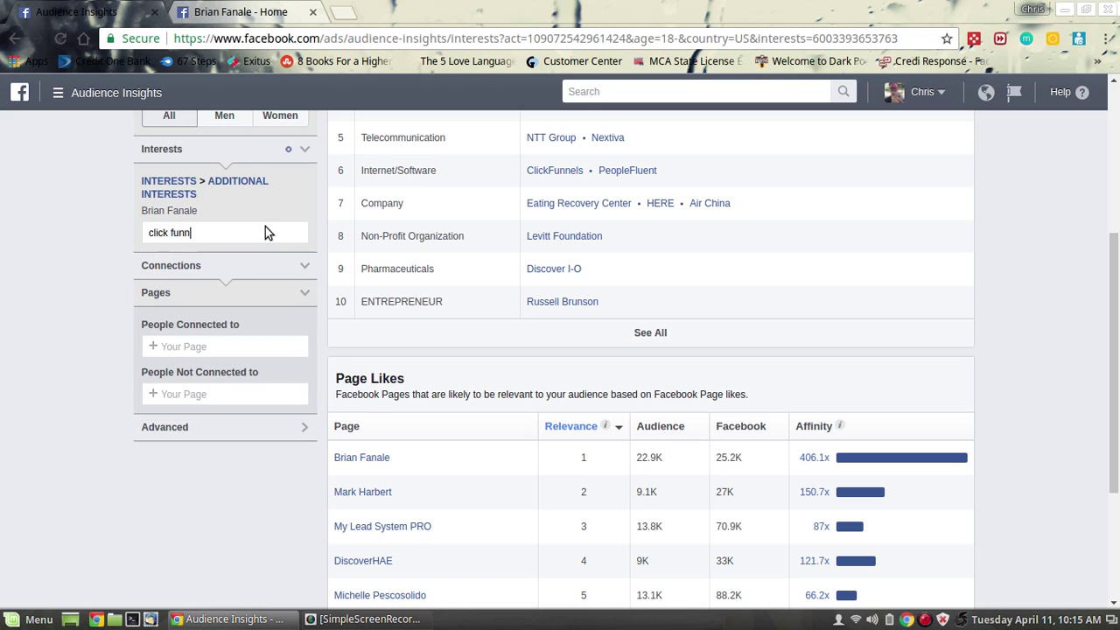
pyautogui.press('BackSpace')
pyautogui.press('BackSpace')
pyautogui.press('BackSpace')
pyautogui.press('BackSpace')
pyautogui.press('BackSpace')
pyautogui.press('BackSpace')
pyautogui.press('BackSpace')
pyautogui.press('BackSpace')
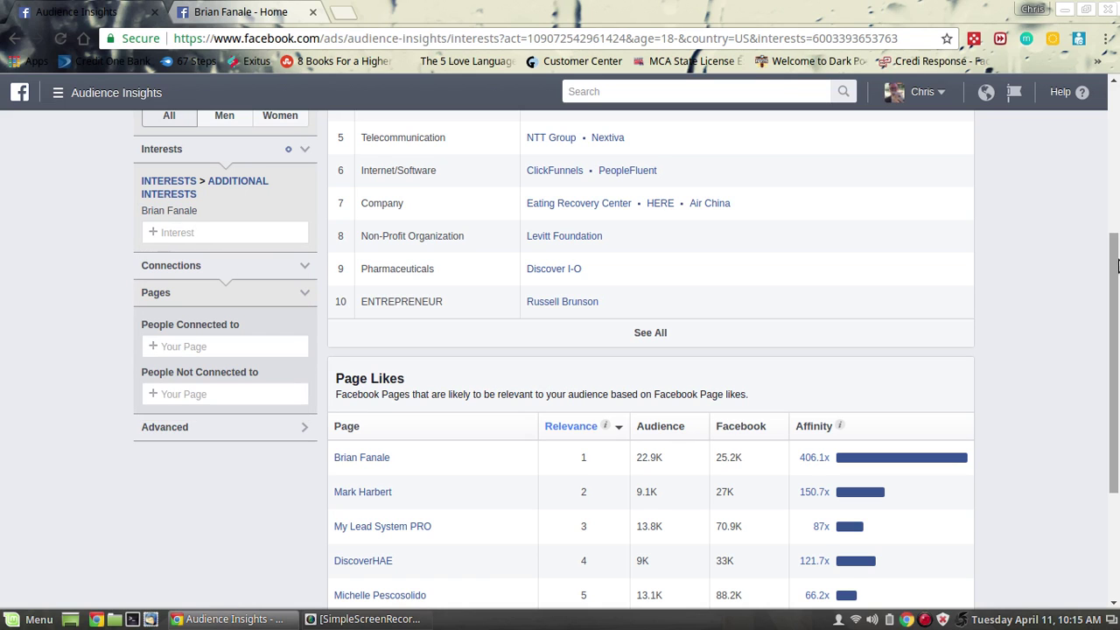
# - Try the interest search again with the capitalised spelling "ClickFu", and clear the entry
pyautogui.moveTo(1117, 277); pyautogui.dragTo(1117, 354)
pyautogui.scroll(5, 409, 245)
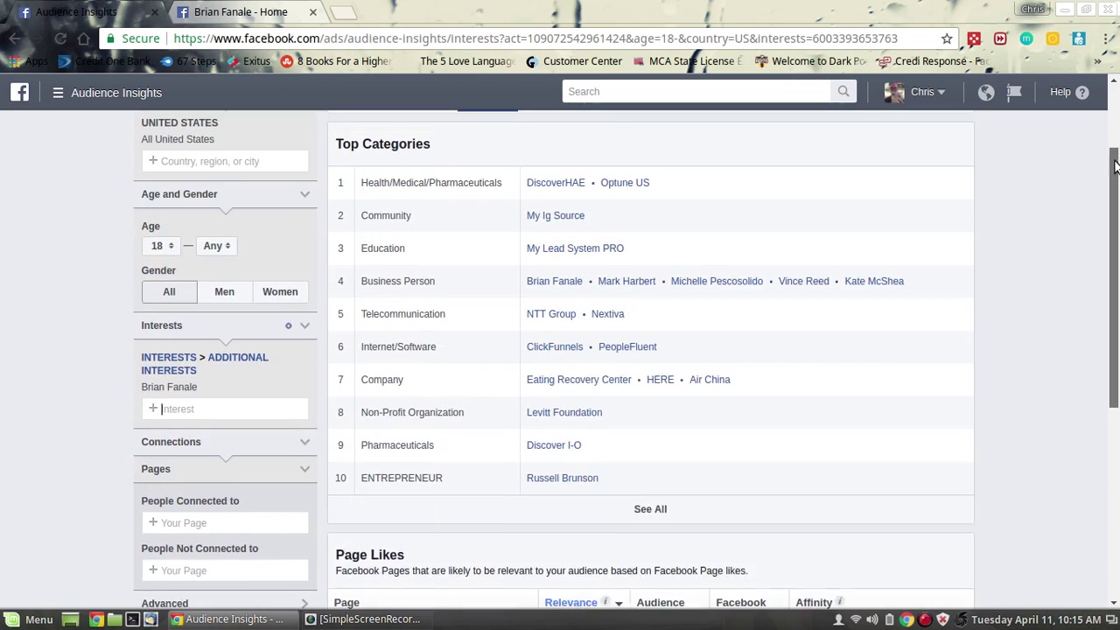
pyautogui.write('ClickFu')
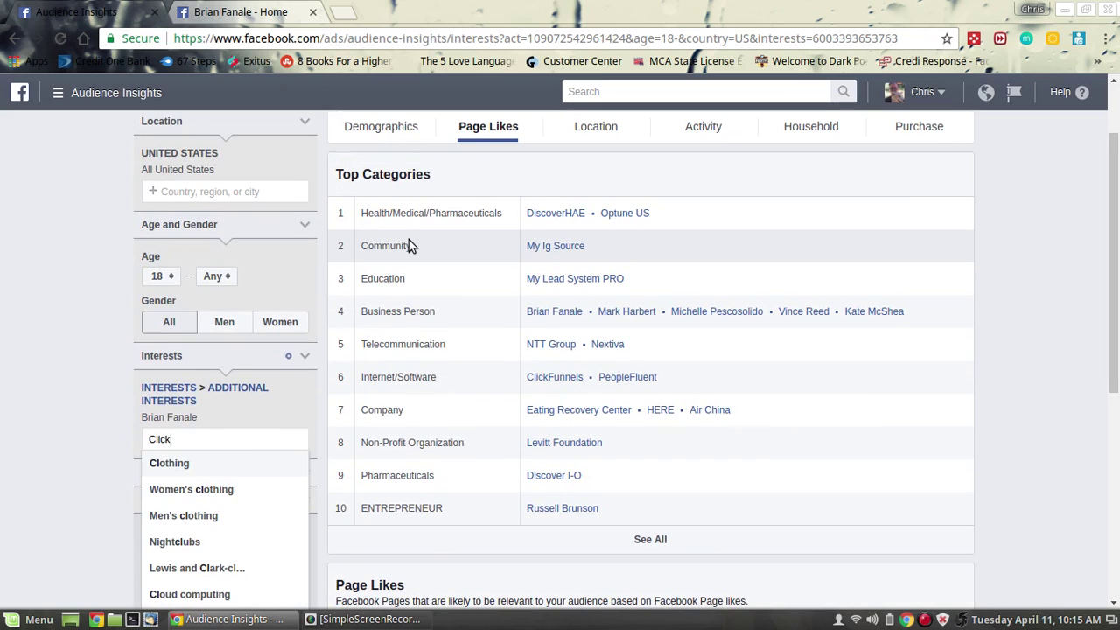
pyautogui.press('BackSpace')
pyautogui.press('BackSpace')
pyautogui.press('BackSpace')
pyautogui.press('BackSpace')
pyautogui.press('BackSpace')
pyautogui.press('BackSpace')
pyautogui.press('BackSpace')
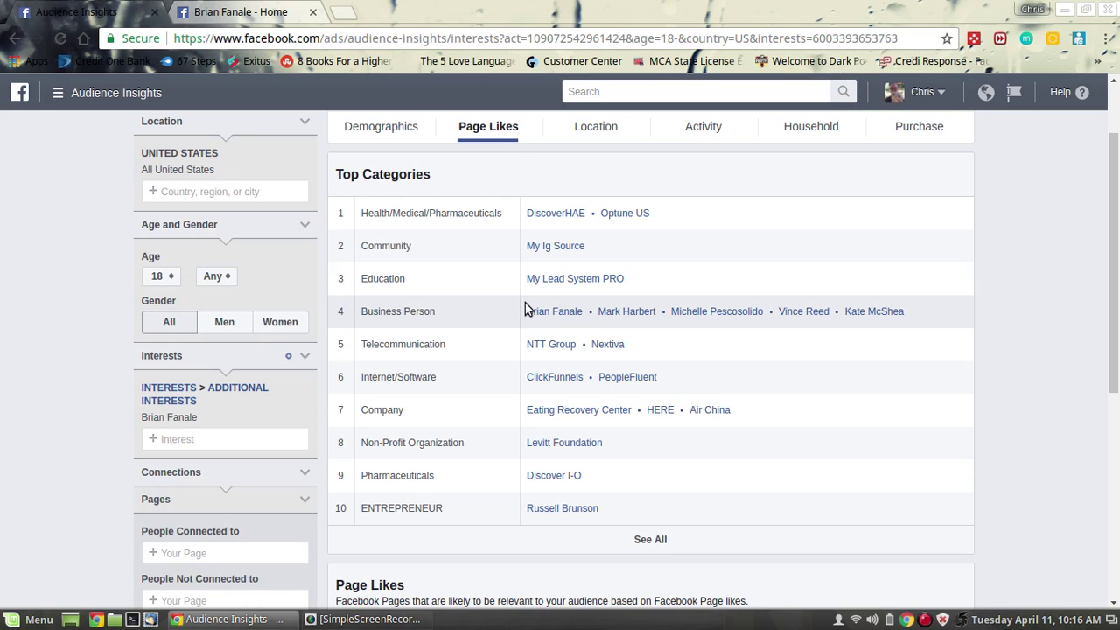
# - Open the My Ig Source page from the Community category and close the Brian Fanale page
pyautogui.click(555, 250)
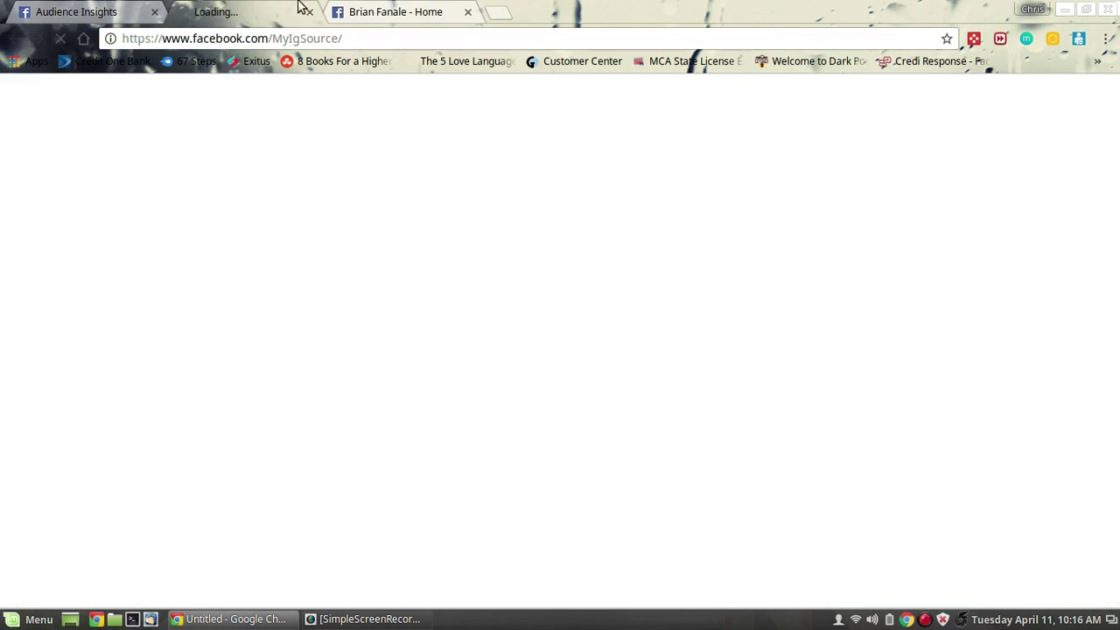
pyautogui.click(442, 12)
pyautogui.click(472, 13)
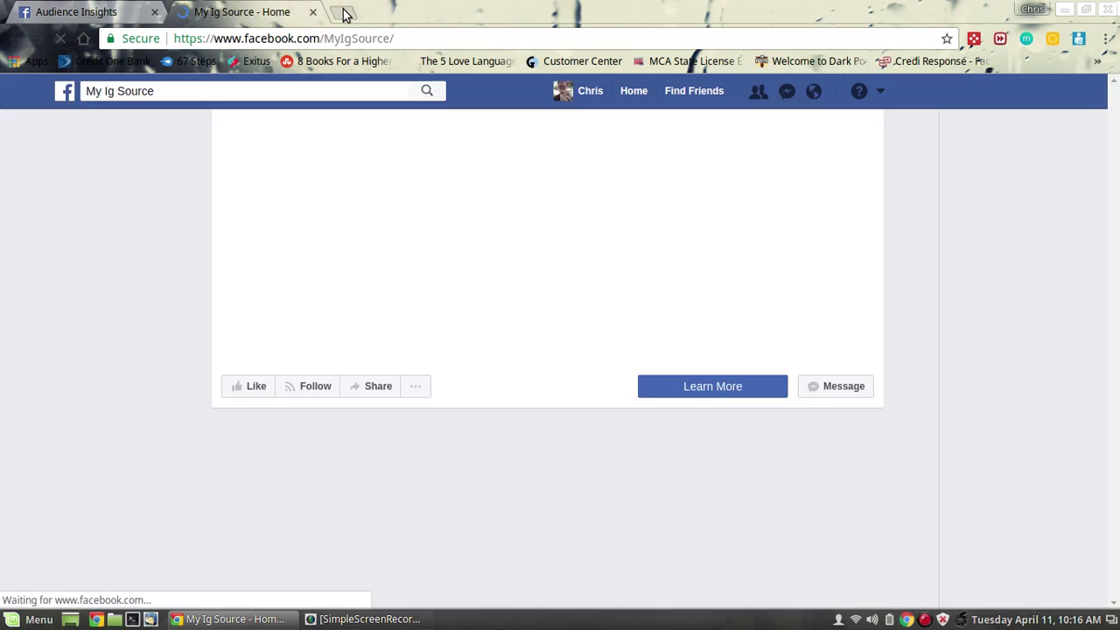
# - Search Google for "top personal development books 2017" in a new tab and open the Who Moved My Cheese shopping result
pyautogui.click(343, 13)
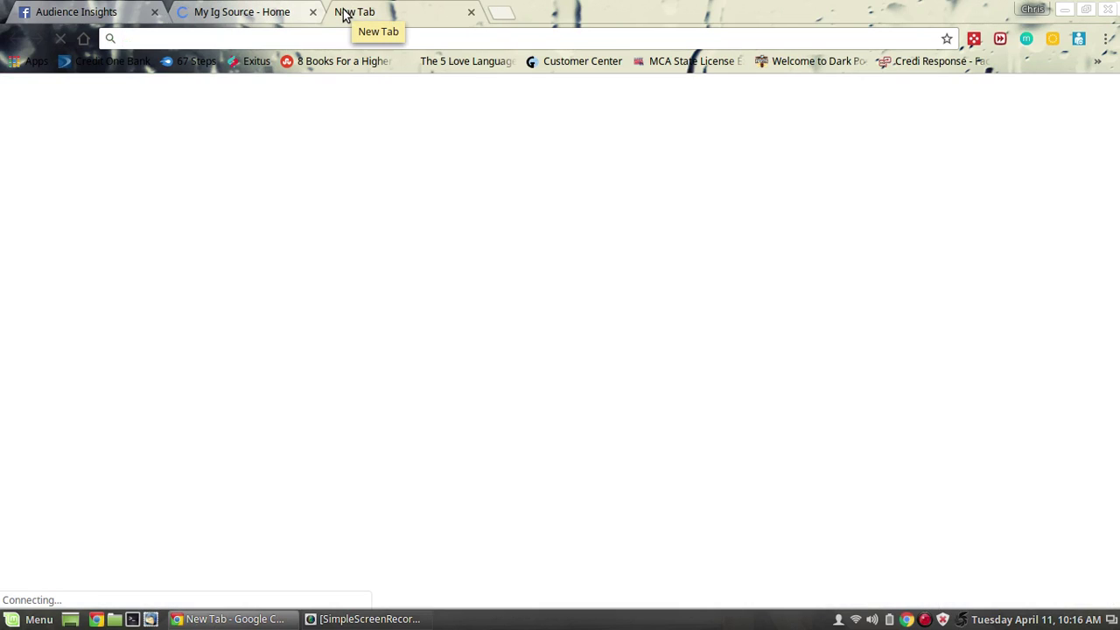
pyautogui.write('top person')
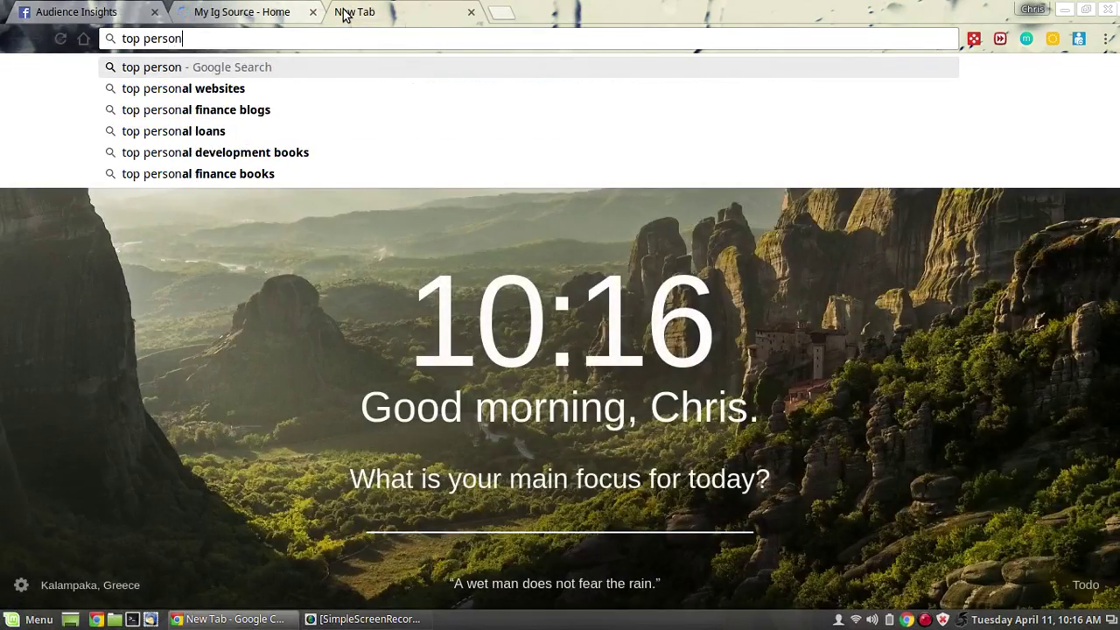
pyautogui.write('al developme')
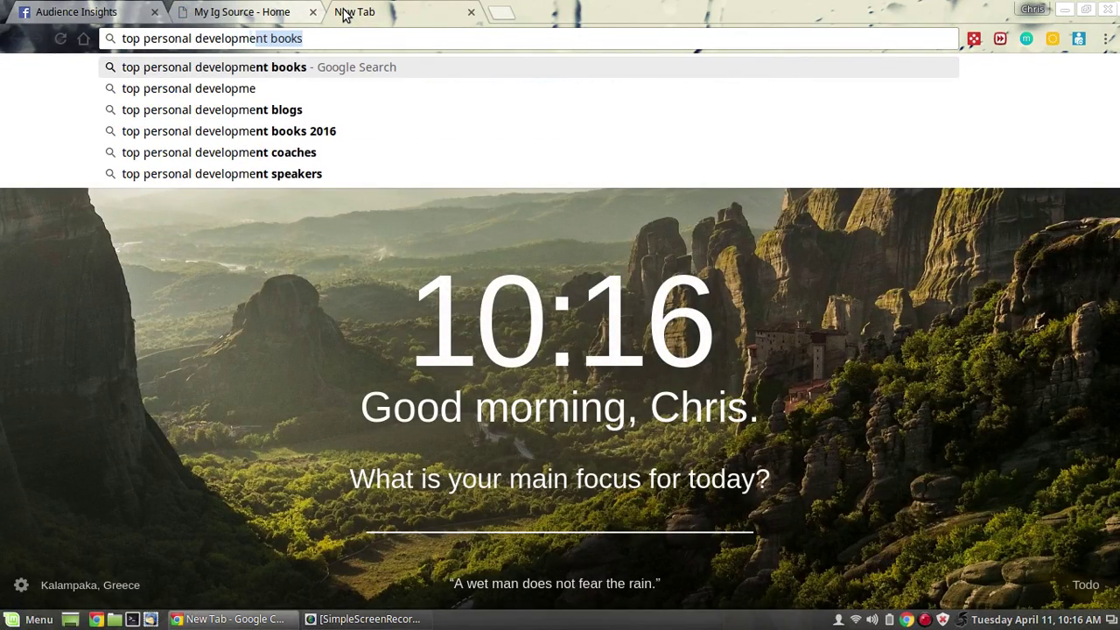
pyautogui.write('nt books 2')
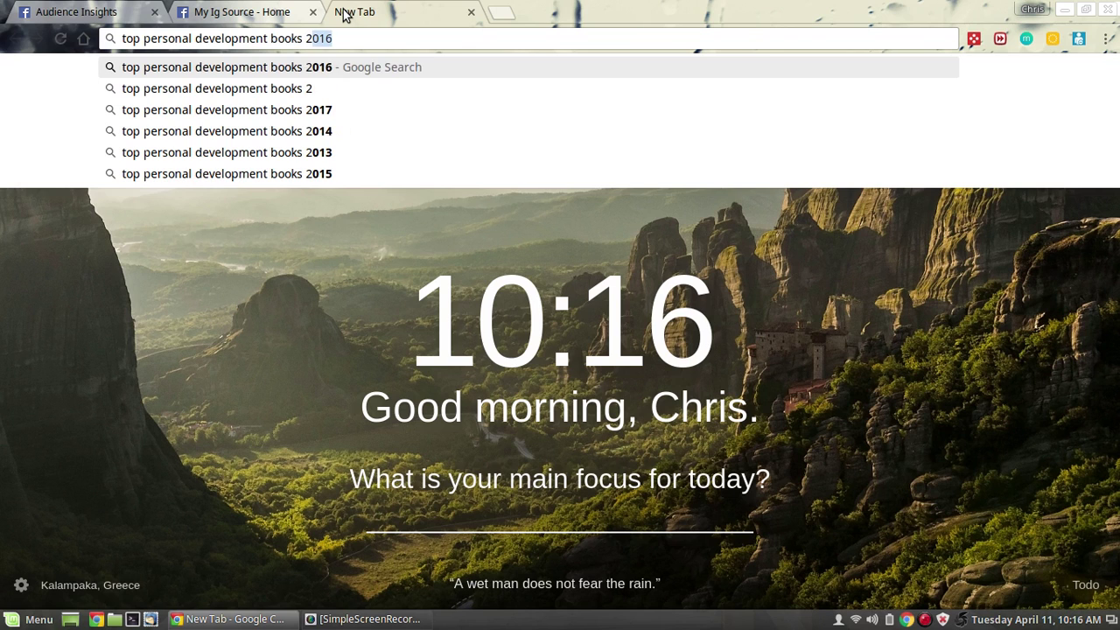
pyautogui.write('017')
pyautogui.press('Return')
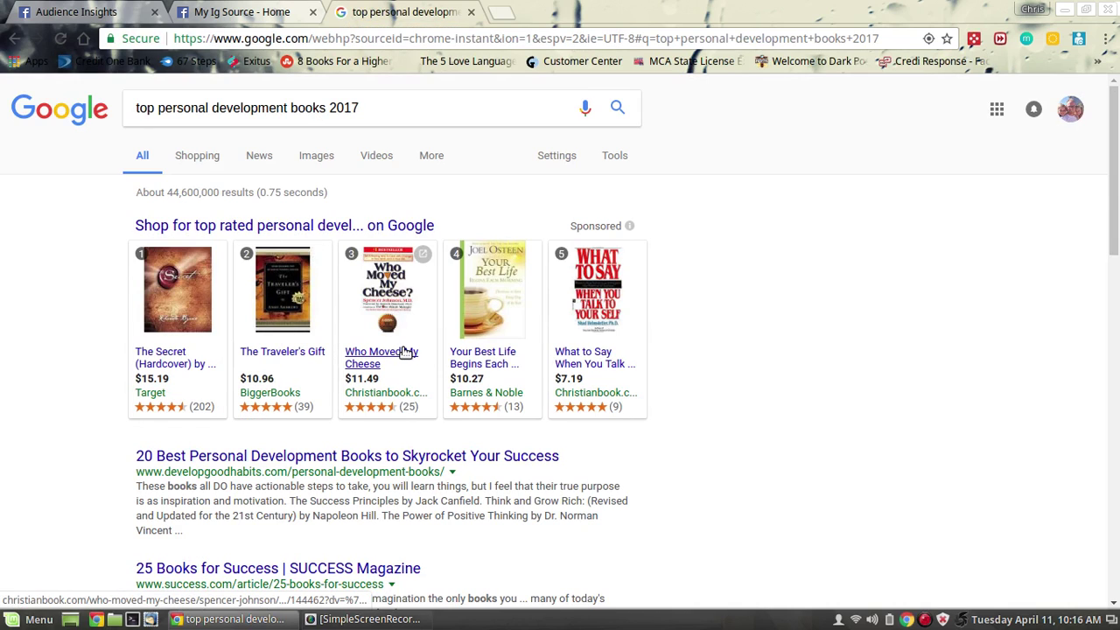
pyautogui.click(378, 284)
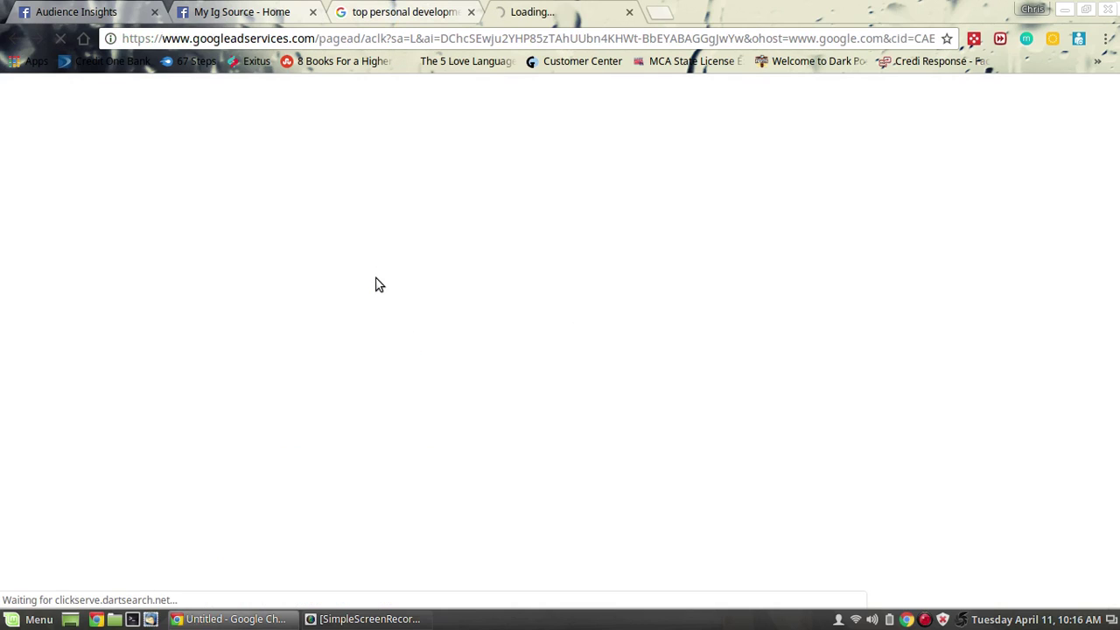
# - Look over the My Ig Source Facebook page and close it
pyautogui.click(242, 12)
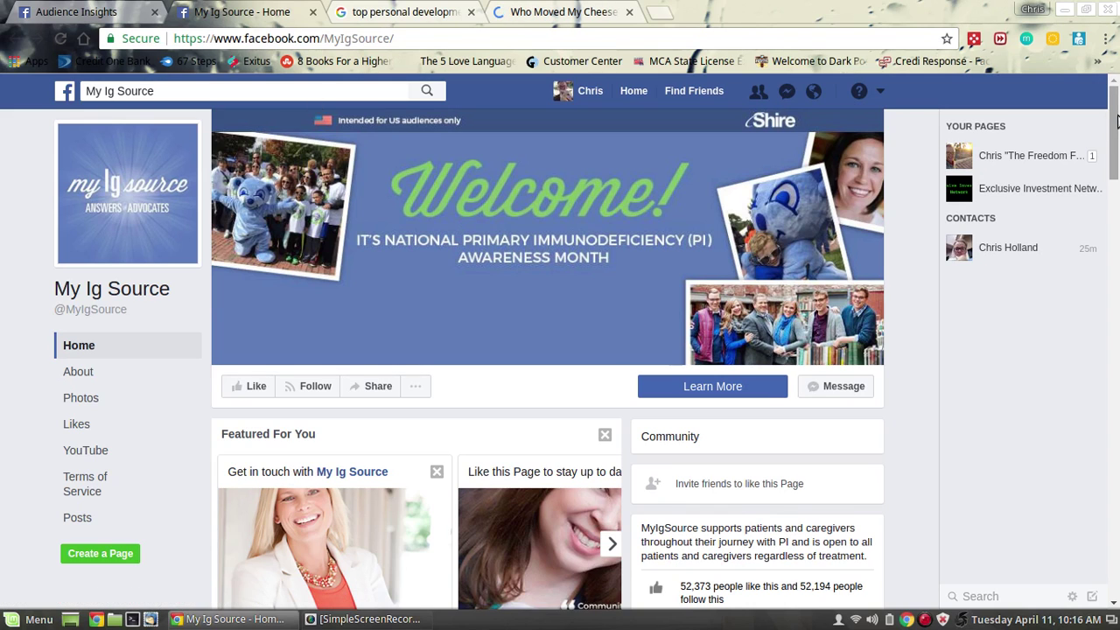
pyautogui.scroll(-2, 1116, 144)
pyautogui.scroll(2, 1116, 144)
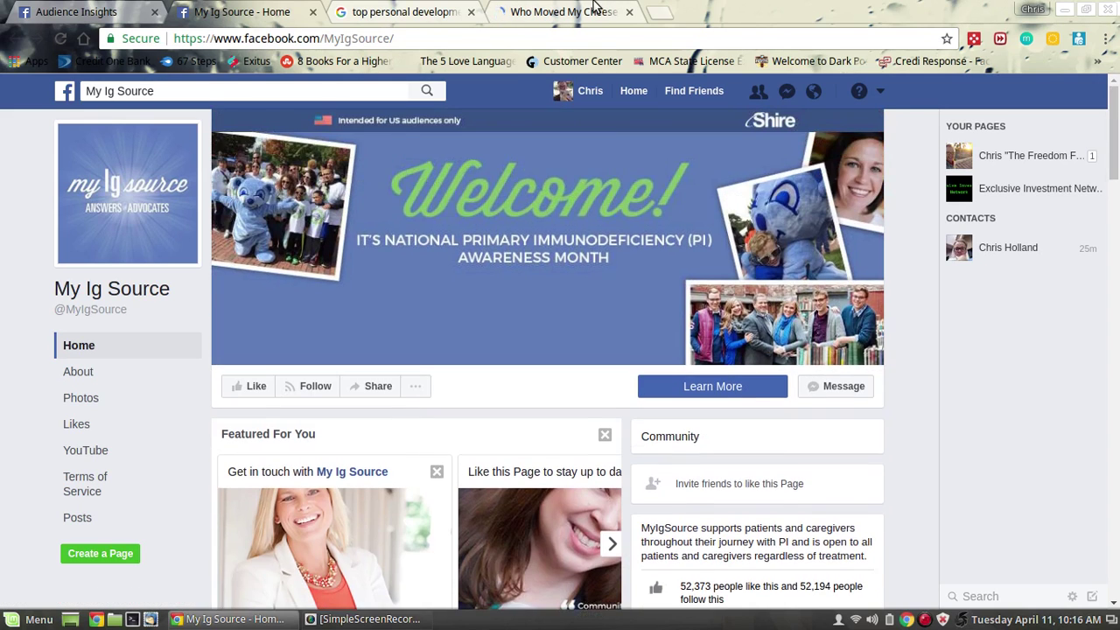
pyautogui.click(312, 12)
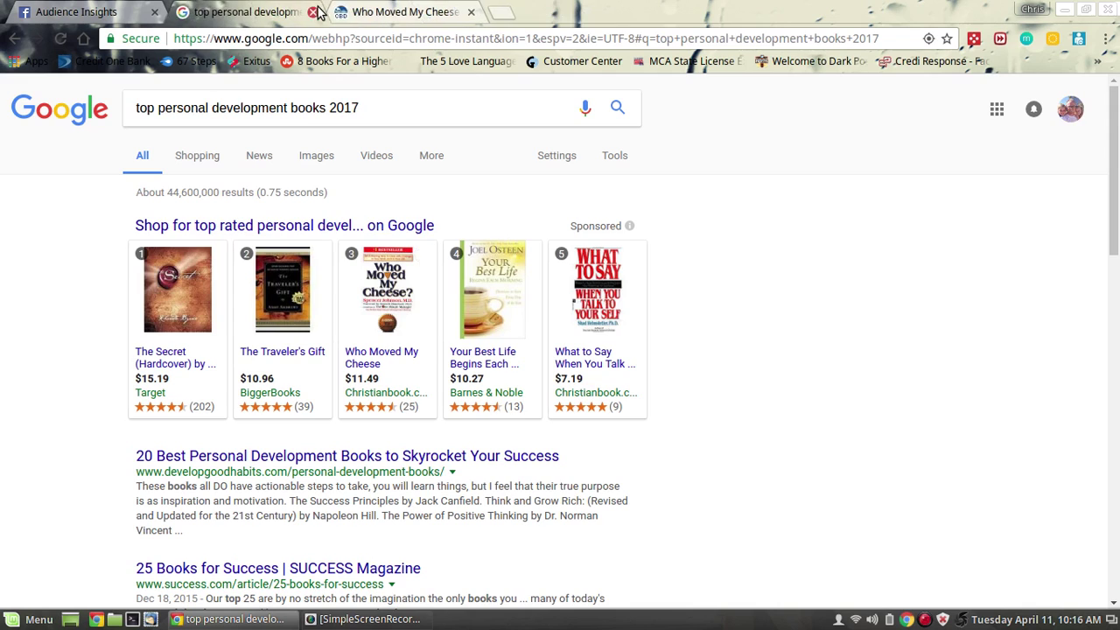
# - Check the Who Moved My Cheese product page for its author, close it and return to Audience Insights
pyautogui.click(363, 11)
pyautogui.moveTo(543, 249)
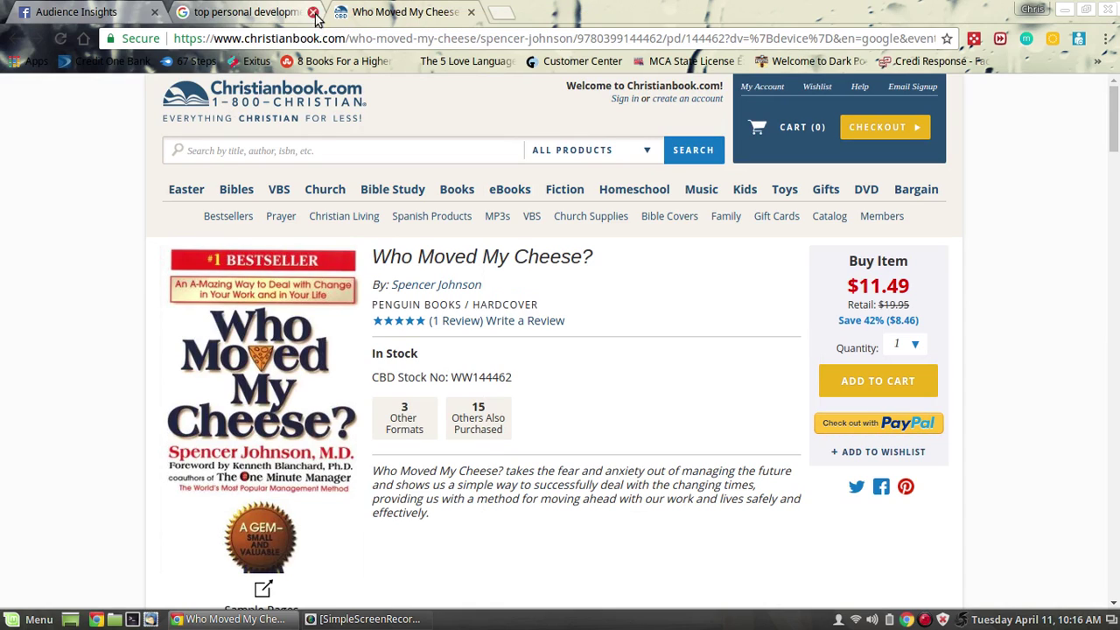
pyautogui.click(471, 12)
pyautogui.click(87, 11)
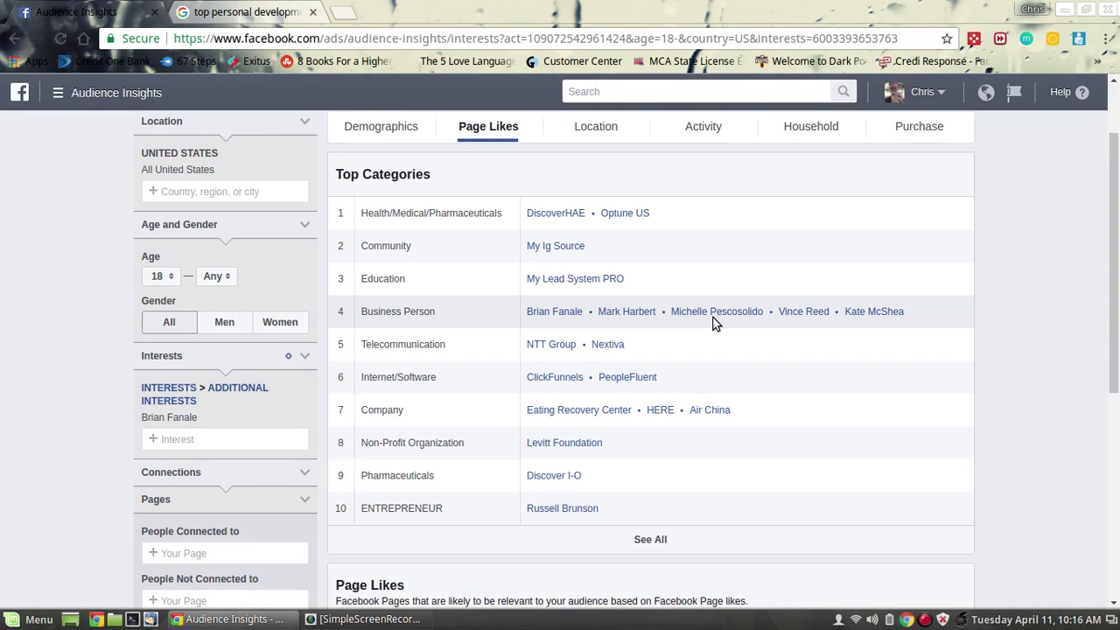
# - Try to find Mark Harbert among the interests by searching for "mark har"
pyautogui.scroll(-3, 1117, 307)
pyautogui.moveTo(1117, 308); pyautogui.dragTo(1099, 338)
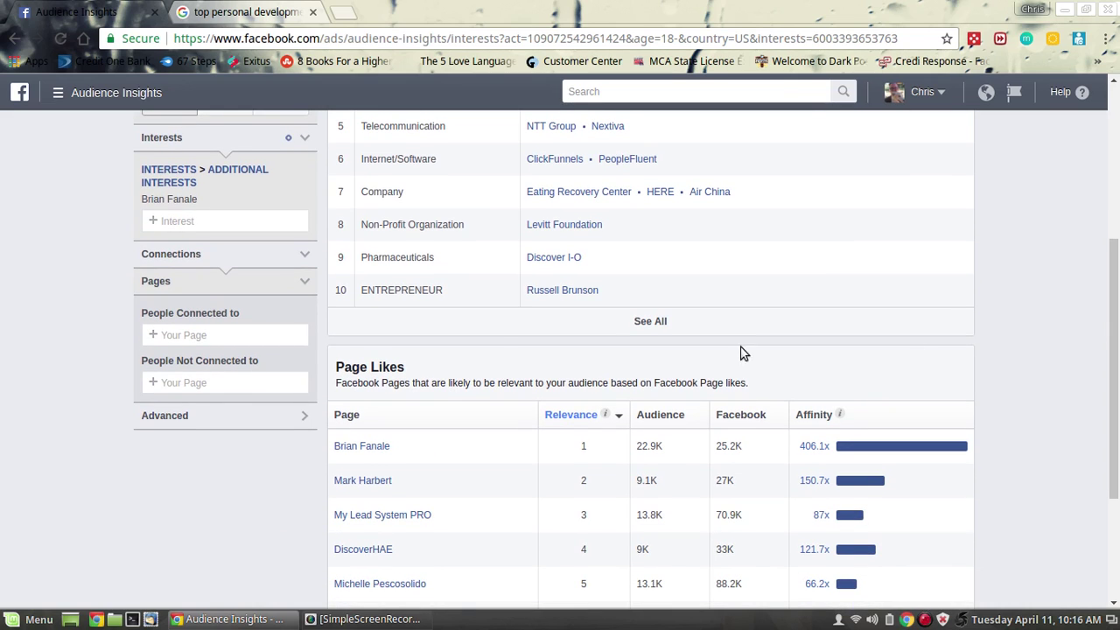
pyautogui.write('ma')
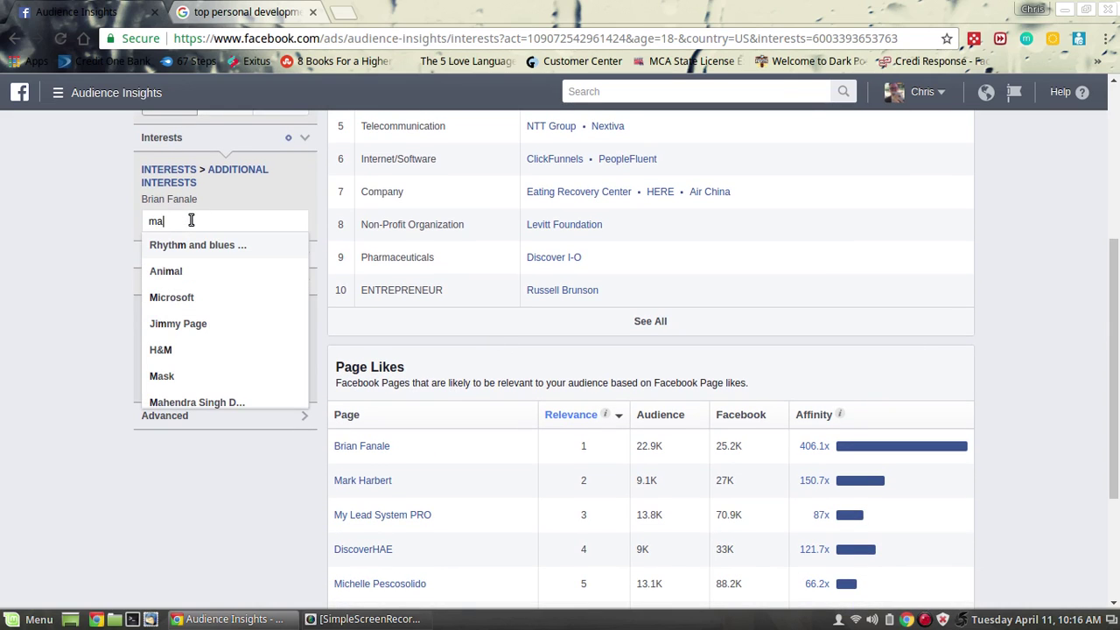
pyautogui.write('rk har')
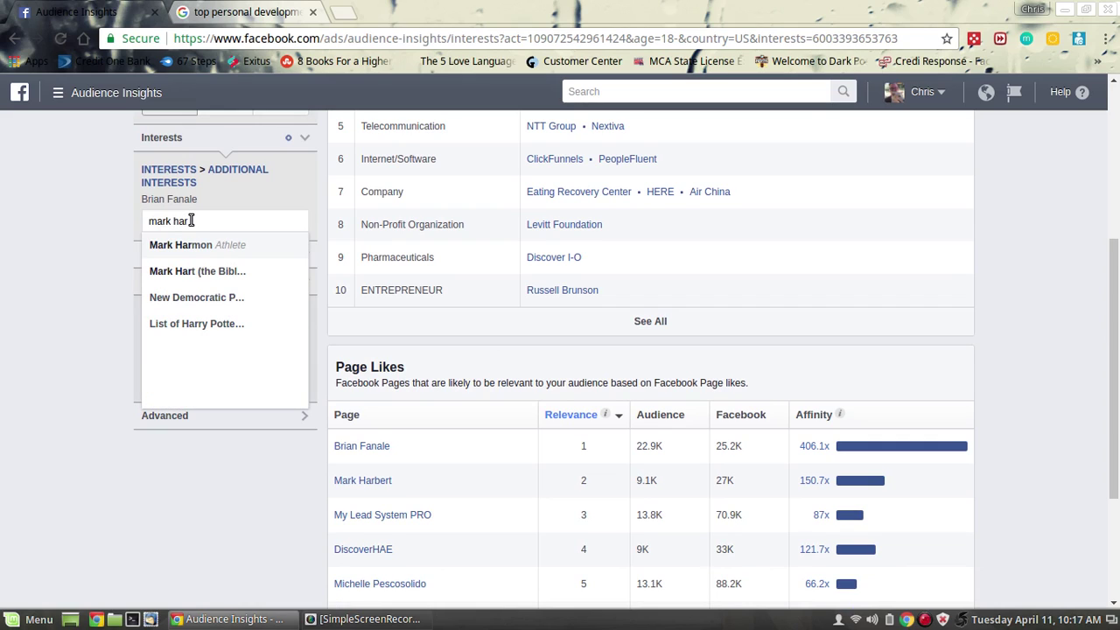
# - Clear the interest search and remove Brian Fanale from the audience's interests
pyautogui.press('BackSpace')
pyautogui.press('BackSpace')
pyautogui.press('BackSpace')
pyautogui.press('BackSpace')
pyautogui.press('BackSpace')
pyautogui.press('BackSpace')
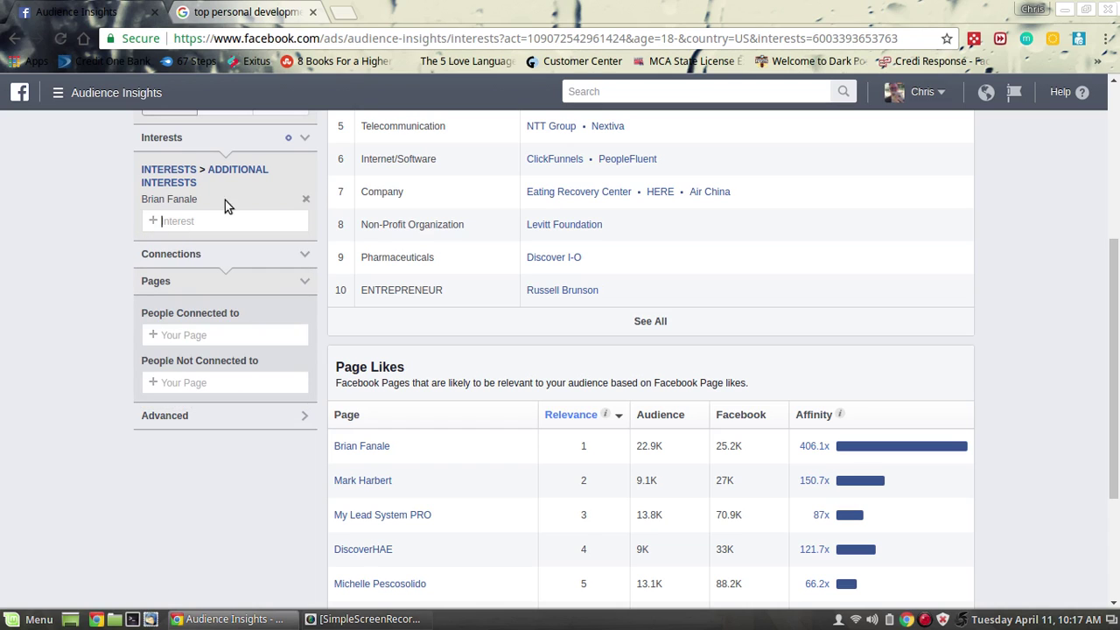
pyautogui.click(308, 199)
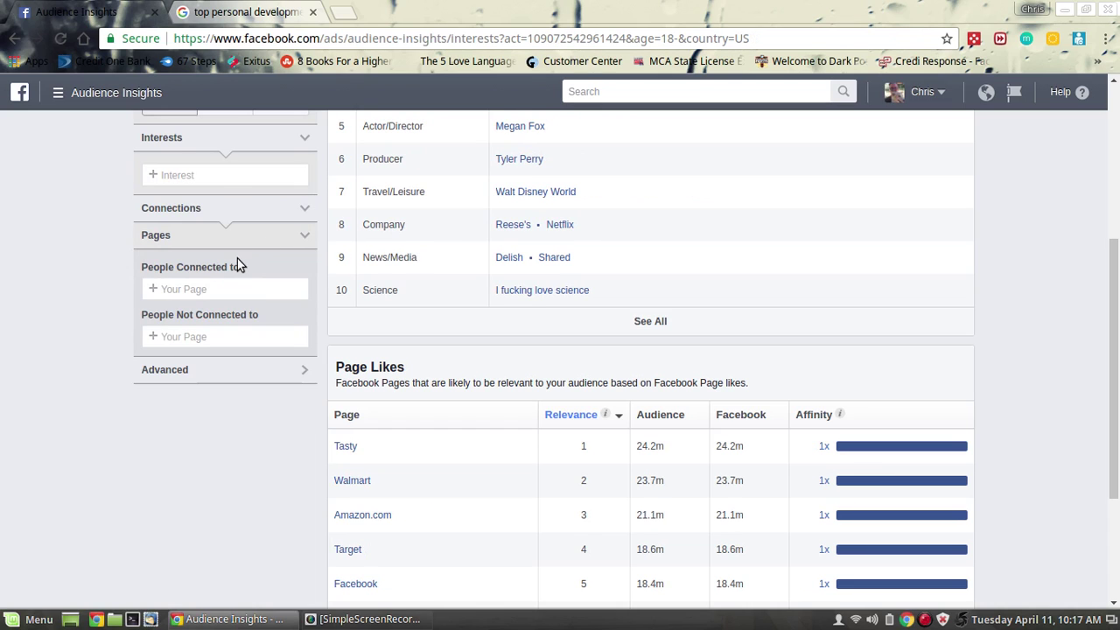
# - Add Tai Lopez to the audience's interests
pyautogui.click(226, 177)
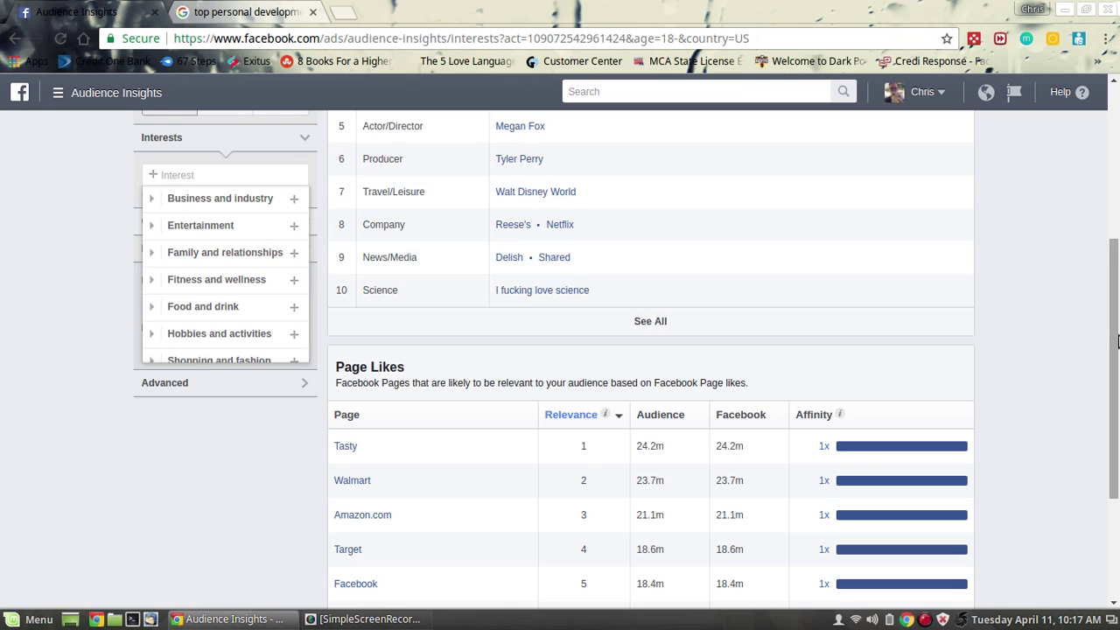
pyautogui.moveTo(1114, 333); pyautogui.dragTo(1115, 87)
pyautogui.scroll(-3, 1079, 271)
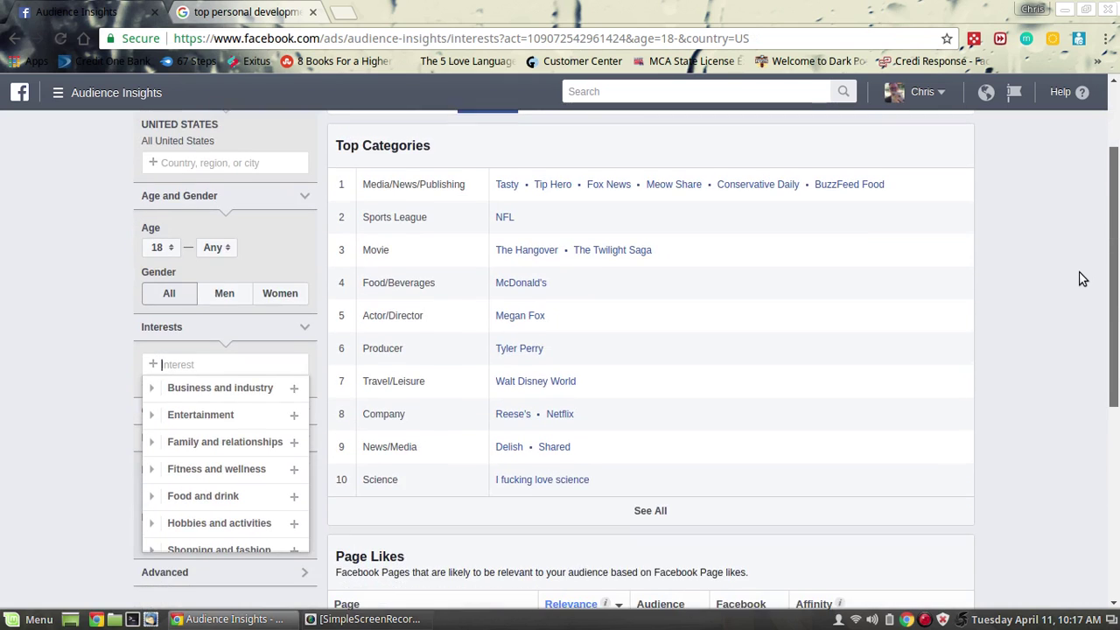
pyautogui.write('tai lopez')
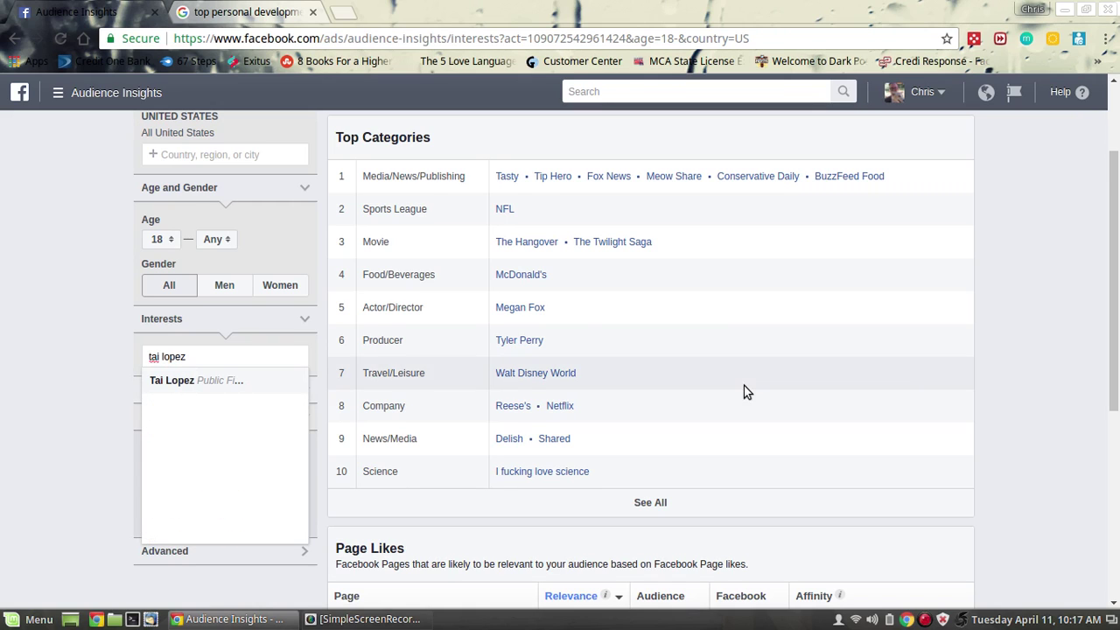
pyautogui.click(246, 386)
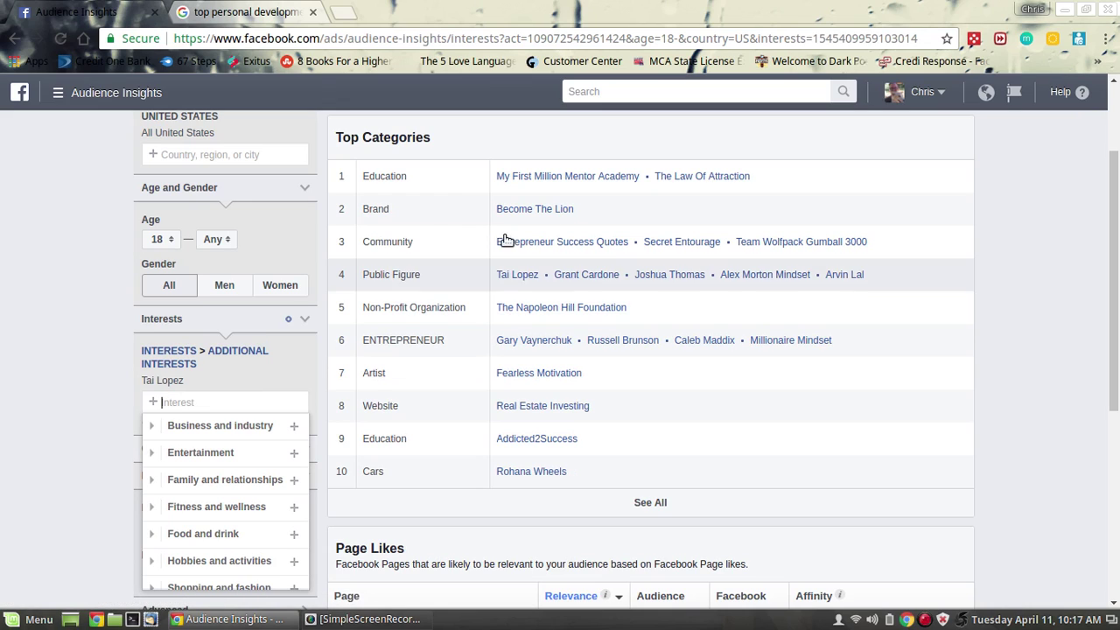
# - Look at the Become The Lion Facebook page and return to Audience Insights
pyautogui.click(553, 210)
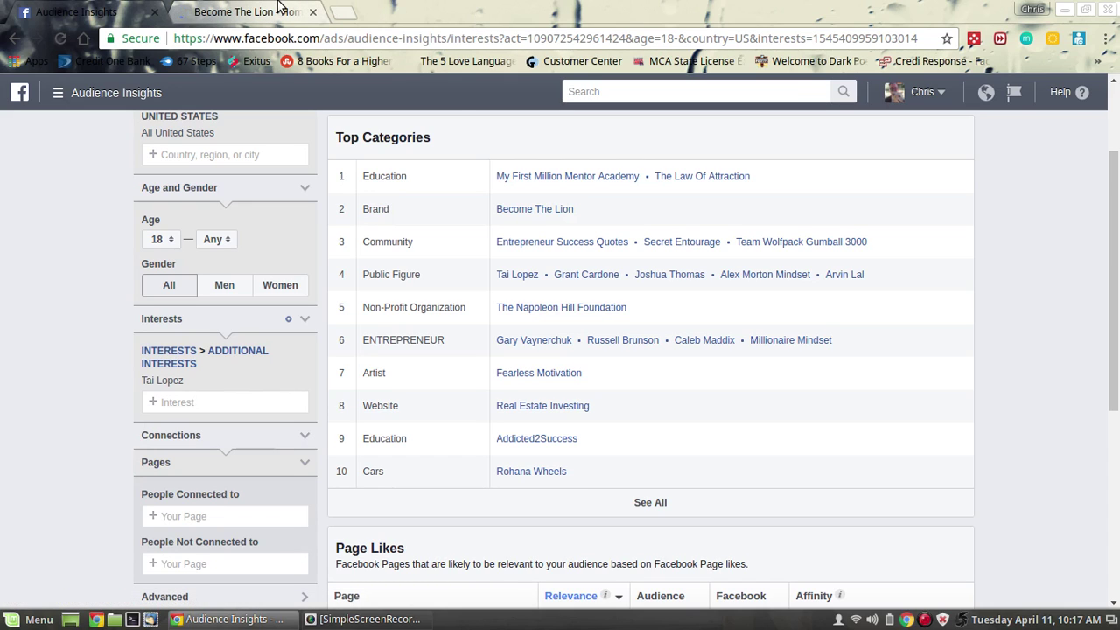
pyautogui.click(278, 10)
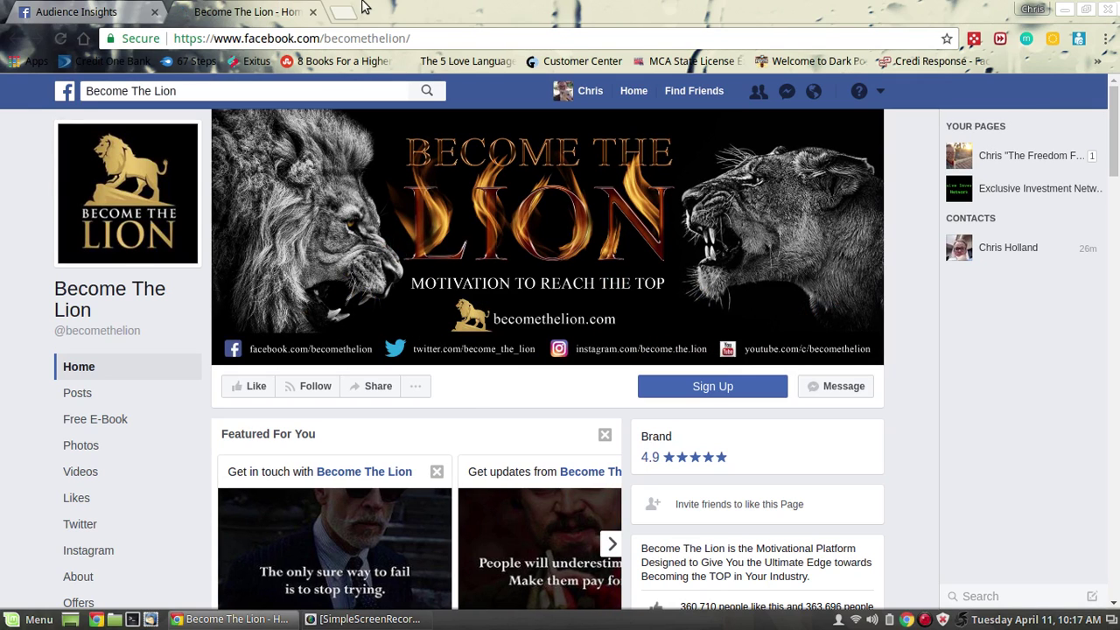
pyautogui.click(67, 9)
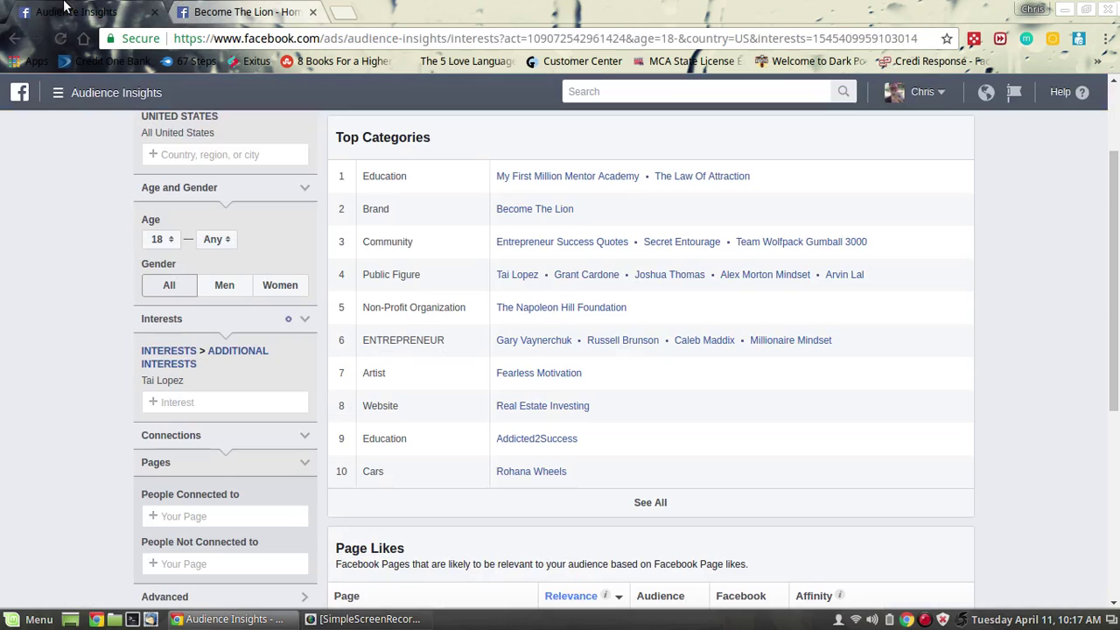
# - Search the interests for "become the lion" and clear the search
pyautogui.click(189, 403)
pyautogui.write('become')
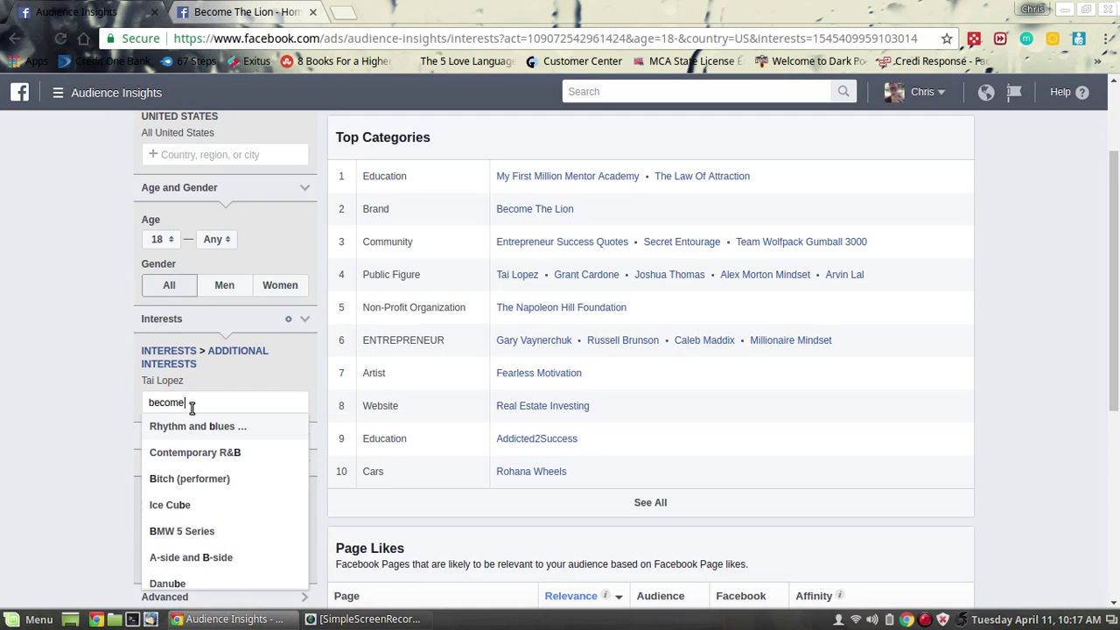
pyautogui.write(' the lion')
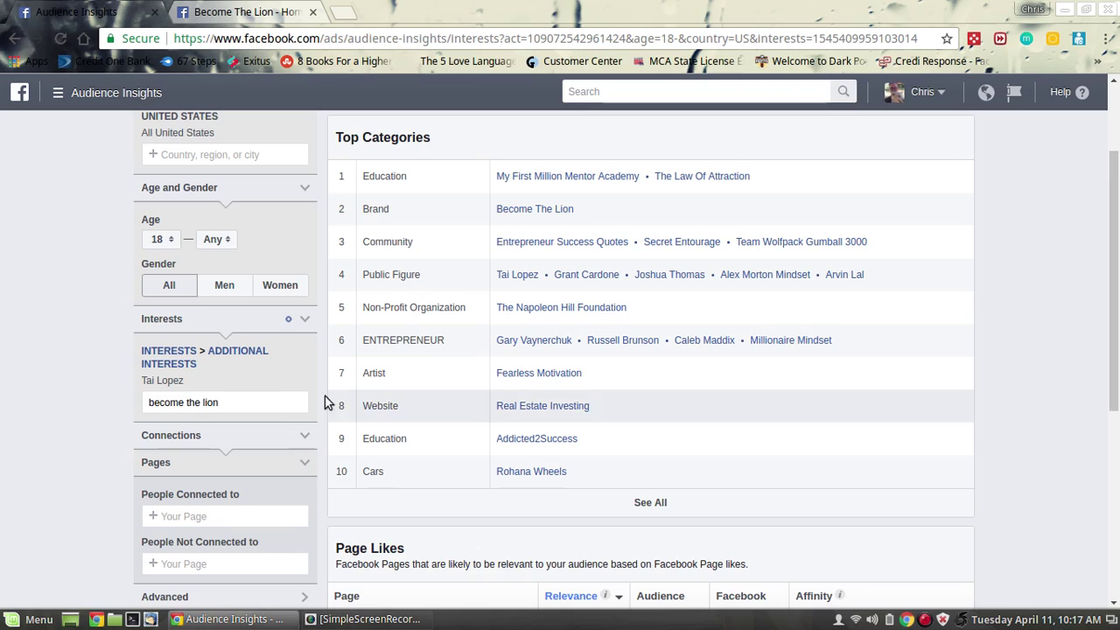
pyautogui.hotkey('ctrl', 'a')
pyautogui.press('BackSpace')
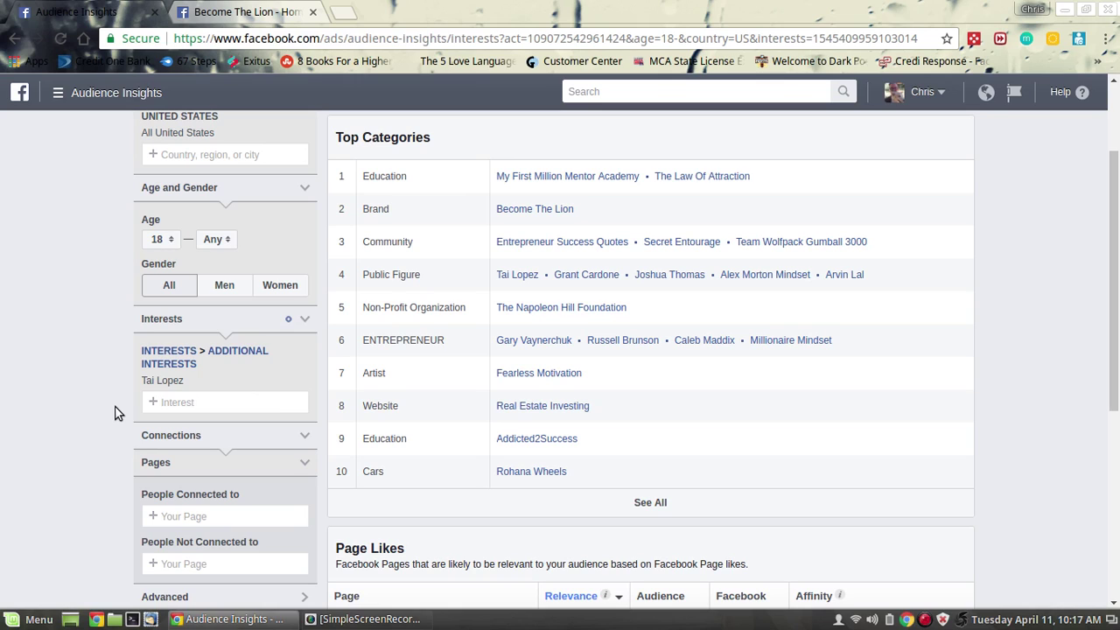
# - Add Real estate investing to the audience's interests and remove Tai Lopez
pyautogui.write('real')
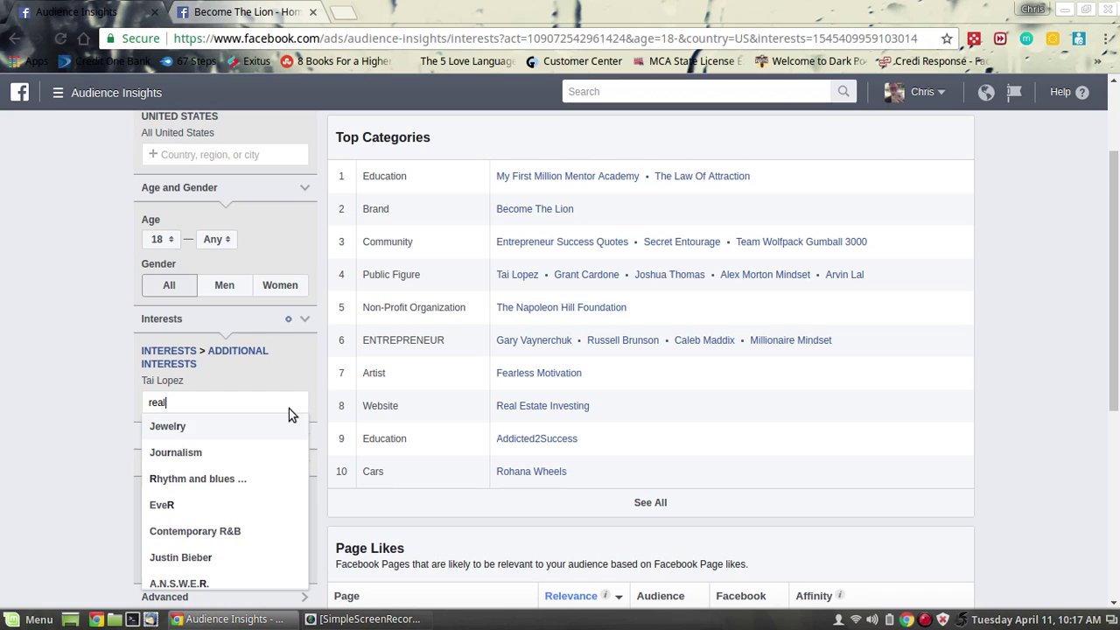
pyautogui.write(' estate in')
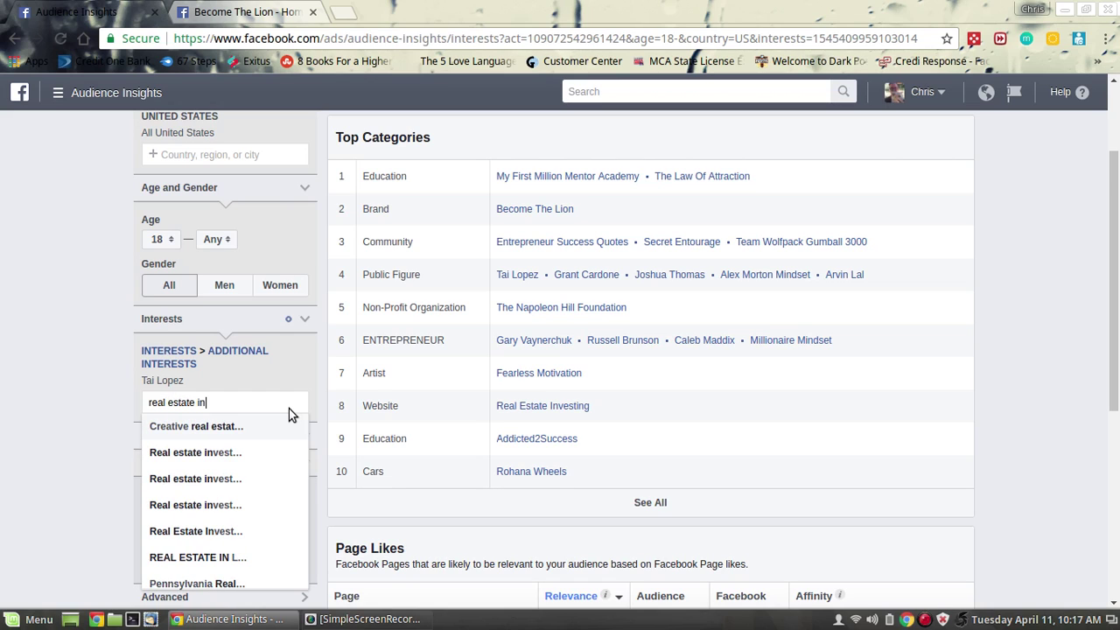
pyautogui.write('vesting')
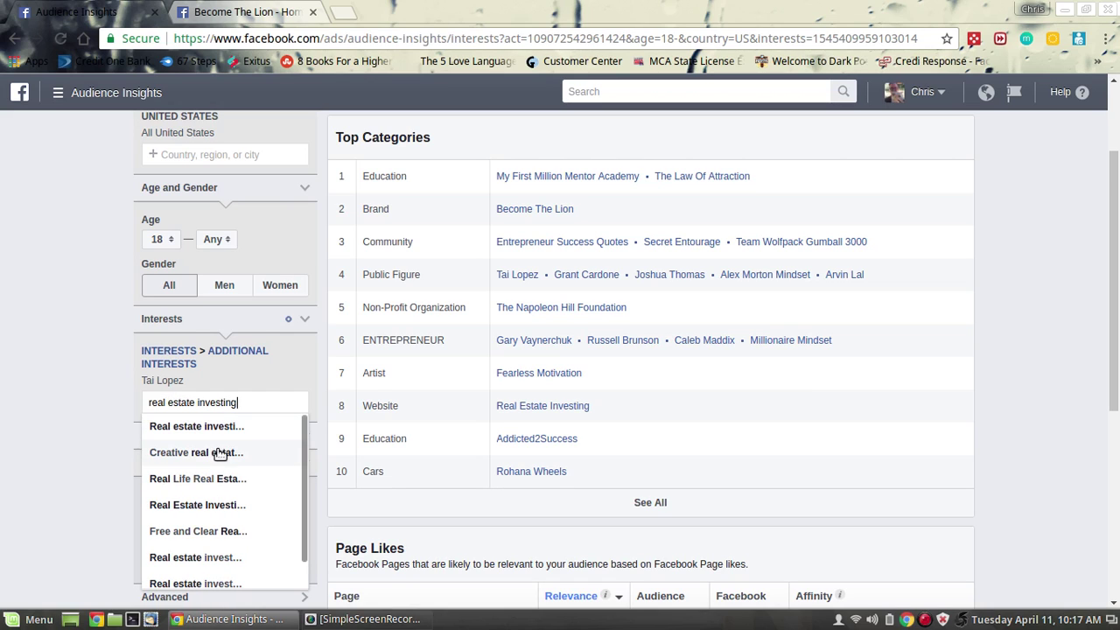
pyautogui.click(226, 427)
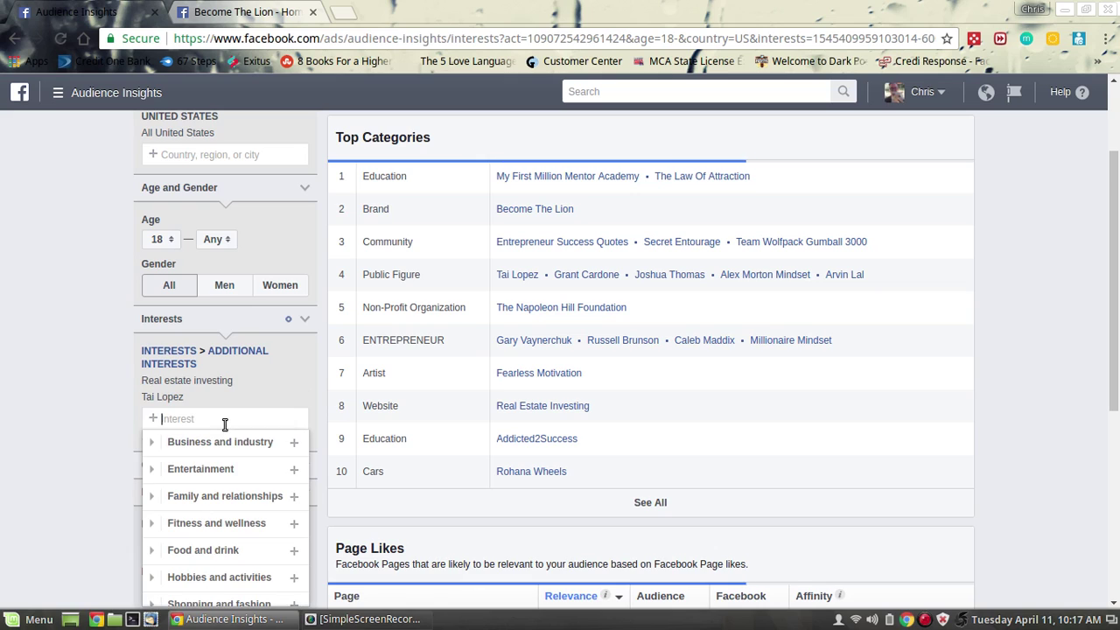
pyautogui.click(307, 398)
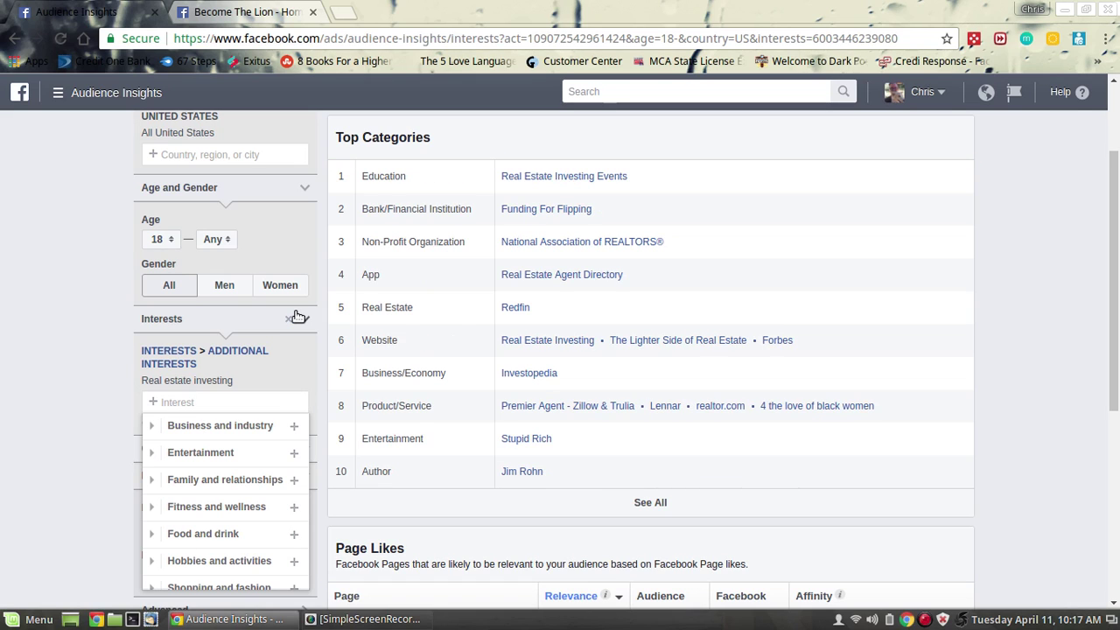
# - Check the audience size, then replace the Real estate investing interest with the author Jim Rohn
pyautogui.scroll(2, 1115, 166)
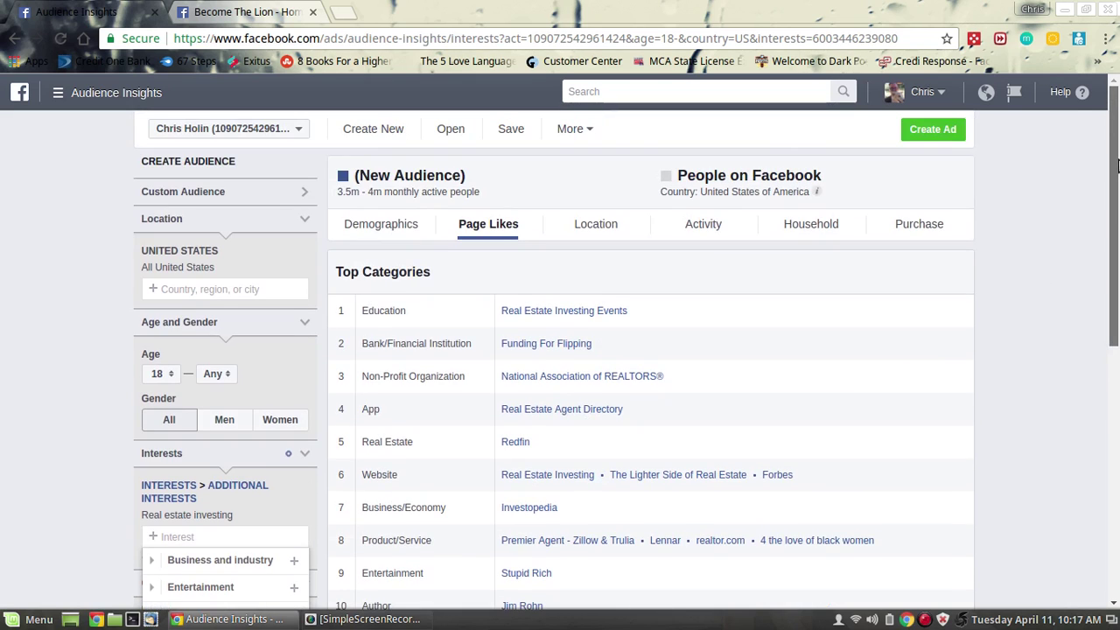
pyautogui.moveTo(1115, 217); pyautogui.dragTo(1114, 295)
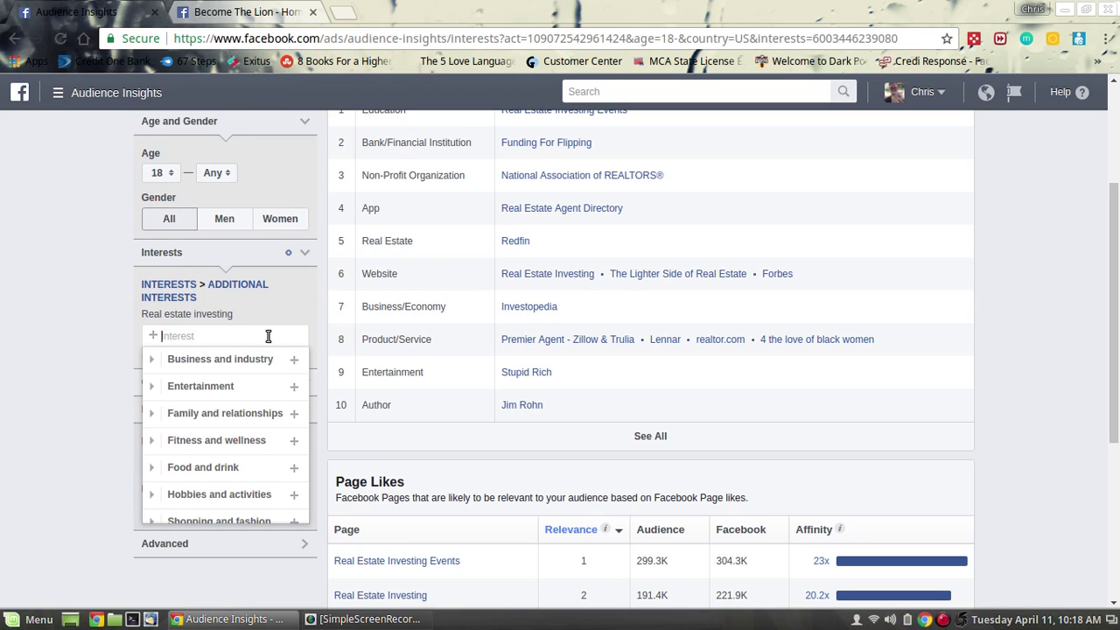
pyautogui.write('jim ro')
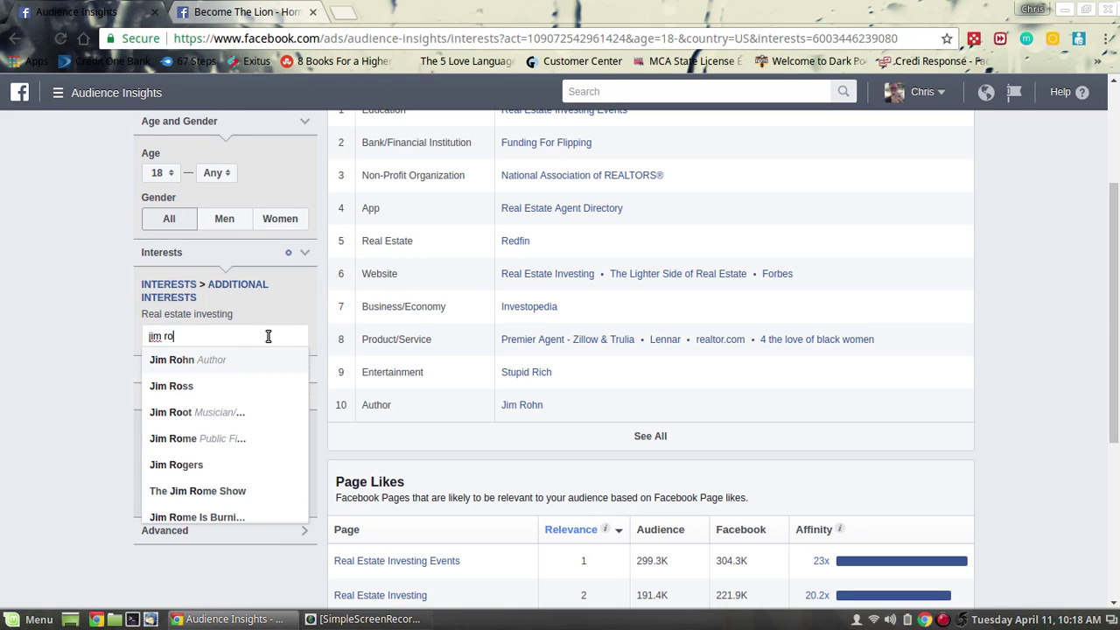
pyautogui.click(220, 362)
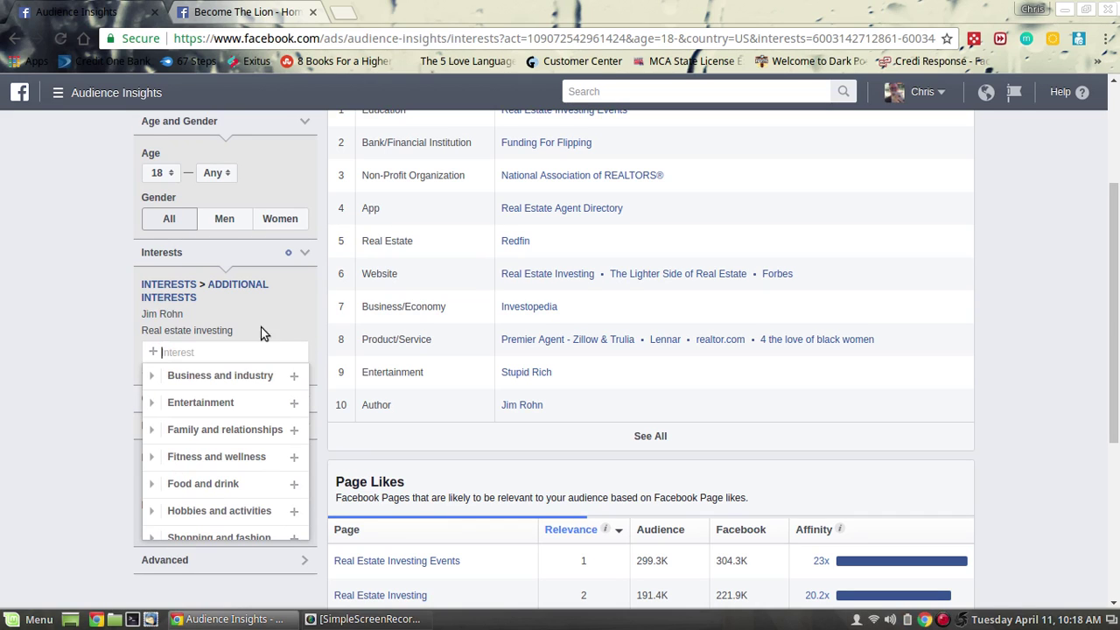
pyautogui.click(305, 332)
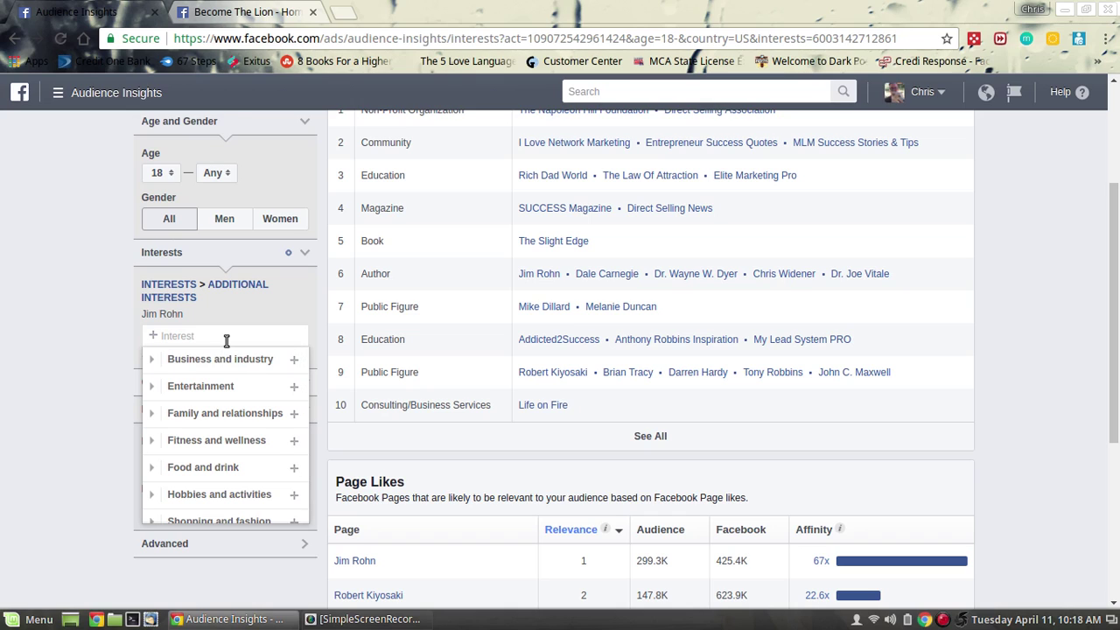
# - Add Addicted2Success to the audience's interests and remove Jim Rohn
pyautogui.write('addicted2')
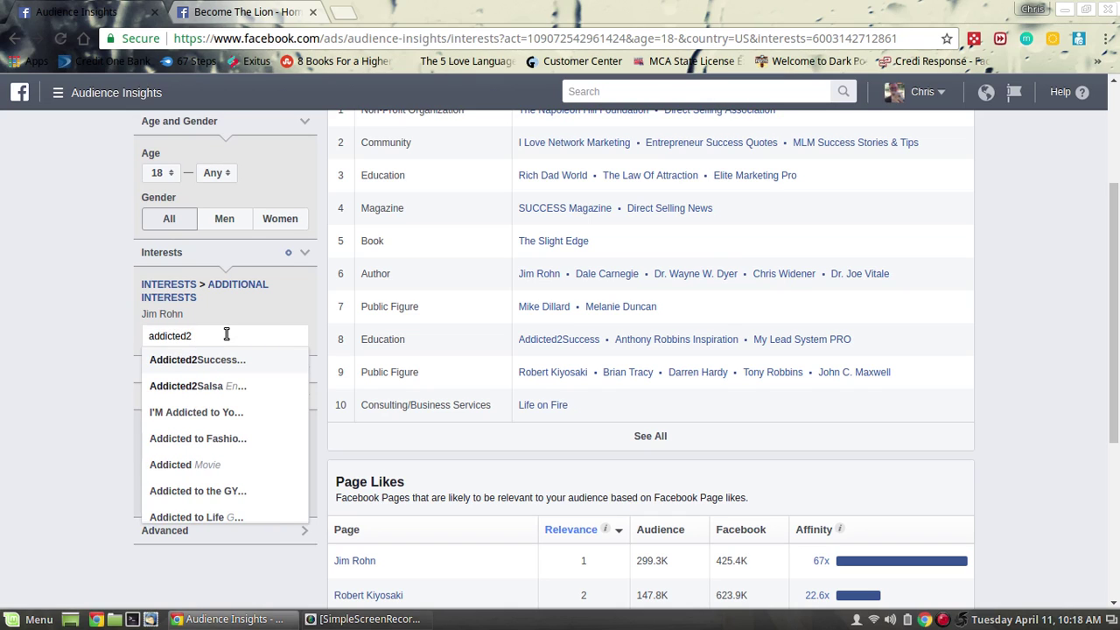
pyautogui.click(223, 359)
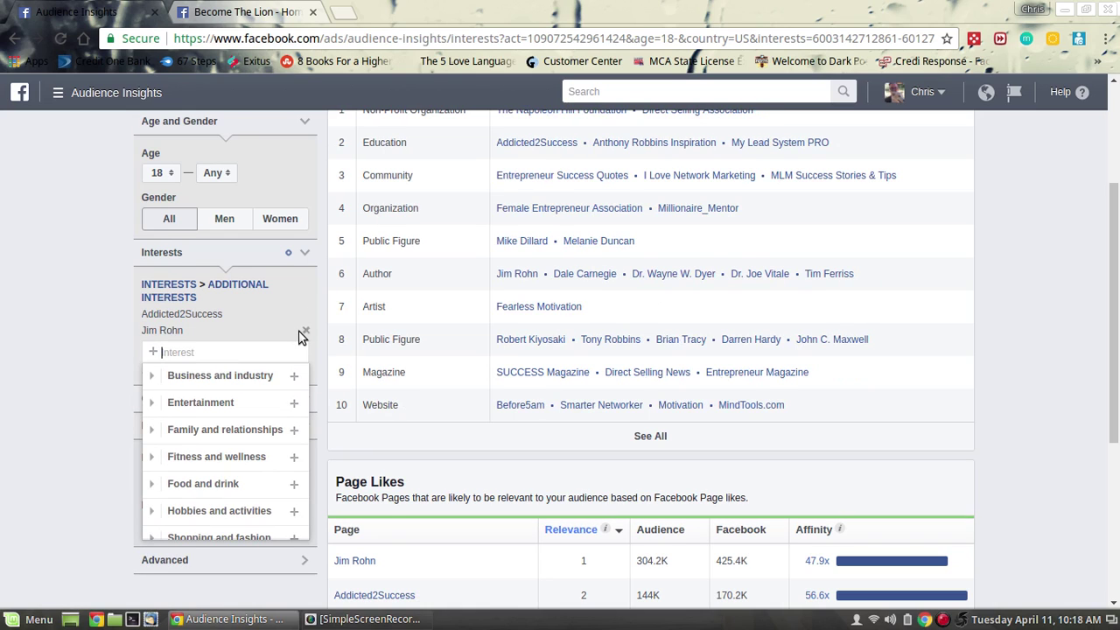
pyautogui.click(304, 331)
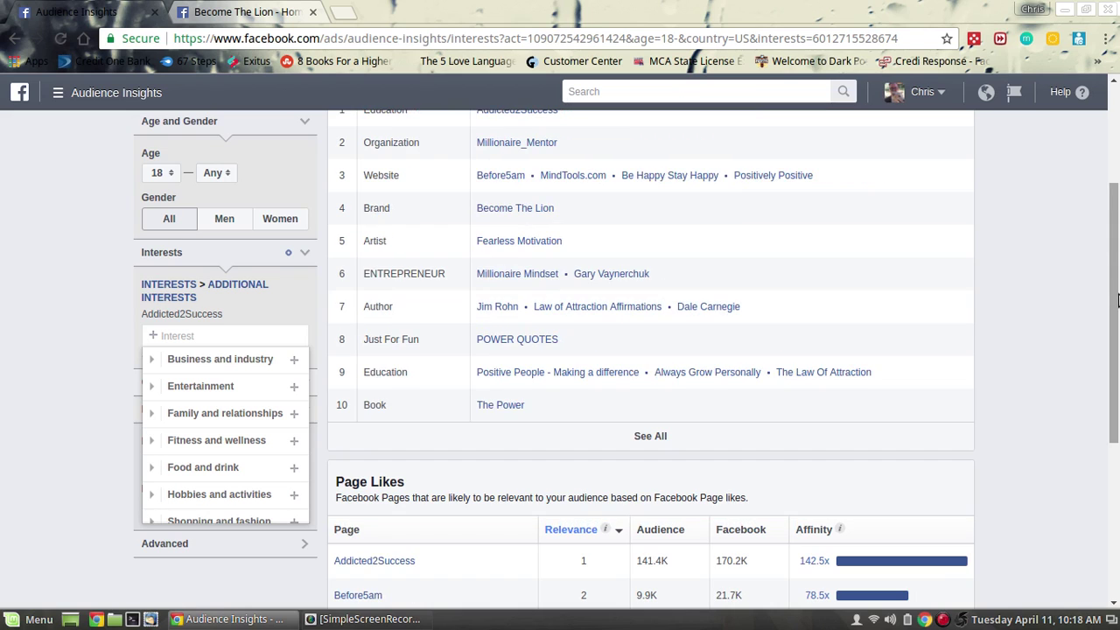
# - Review the top categories for Addicted2Success and search the interests for "power quotes"
pyautogui.moveTo(1117, 300); pyautogui.dragTo(1117, 265)
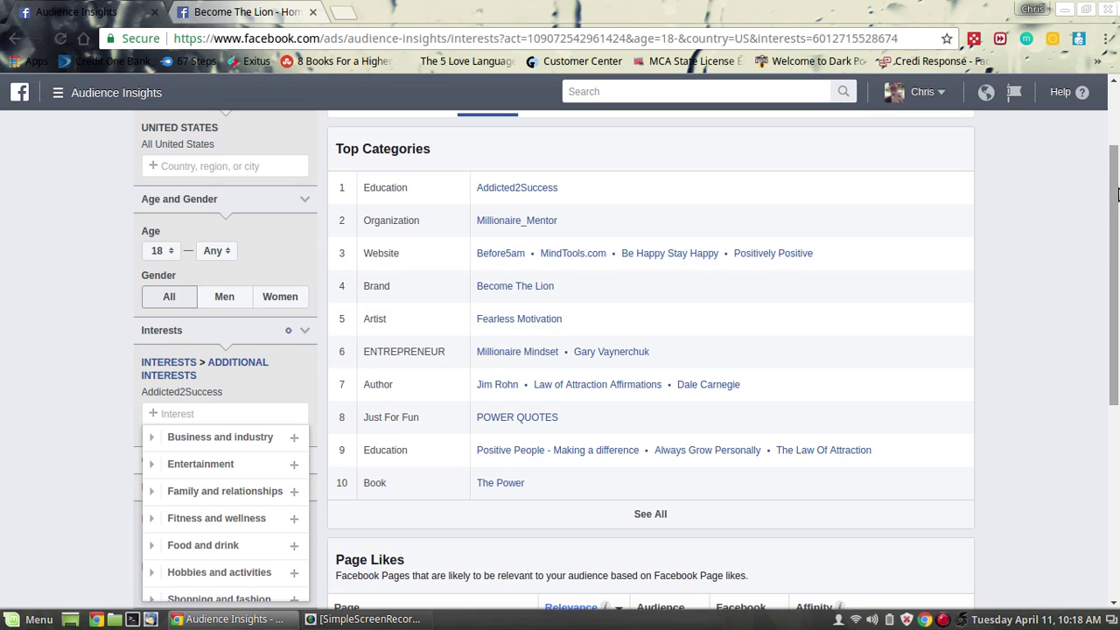
pyautogui.moveTo(1117, 207); pyautogui.dragTo(1116, 263)
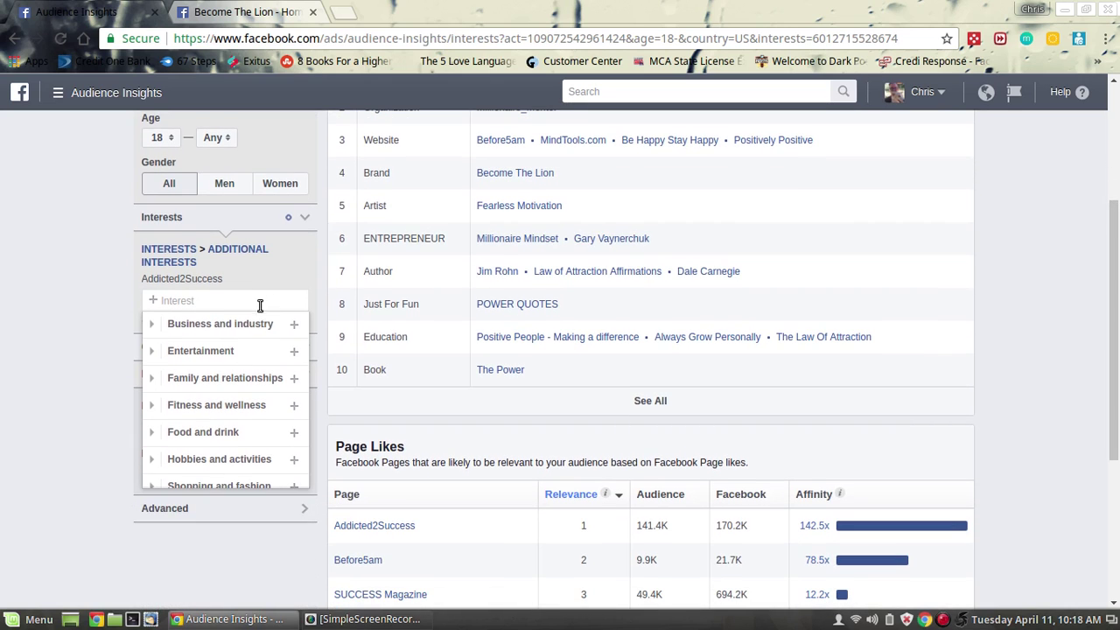
pyautogui.write('power quo')
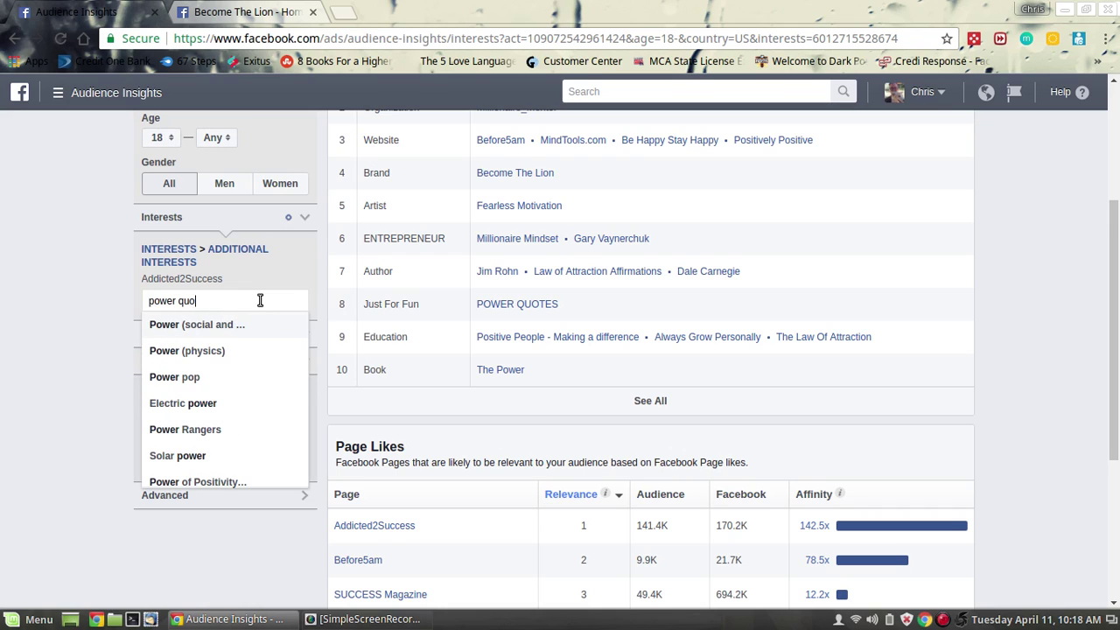
pyautogui.write('tes')
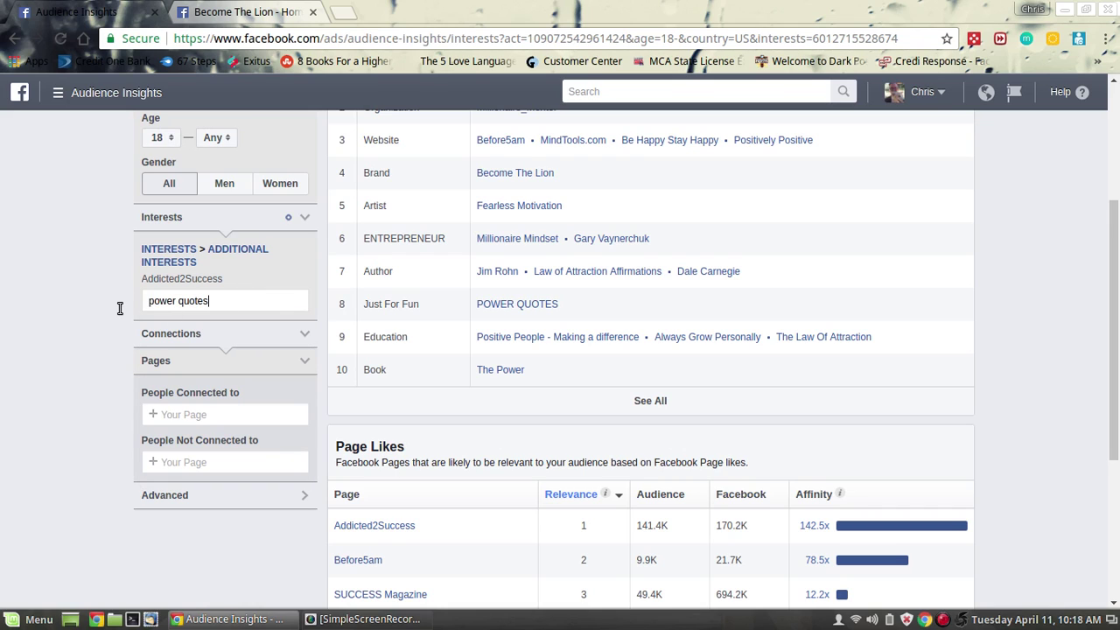
pyautogui.hotkey('ctrl', 'a')
pyautogui.write('p')
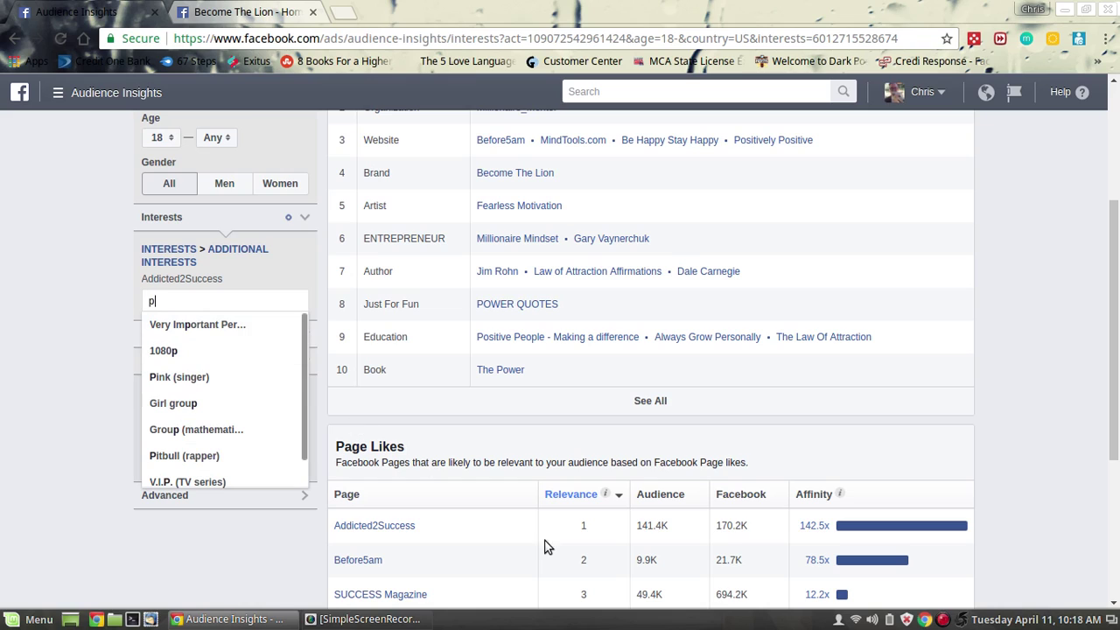
# - Look at the Before5am Facebook page, close the Become The Lion page and return to Audience Insights
pyautogui.click(370, 561)
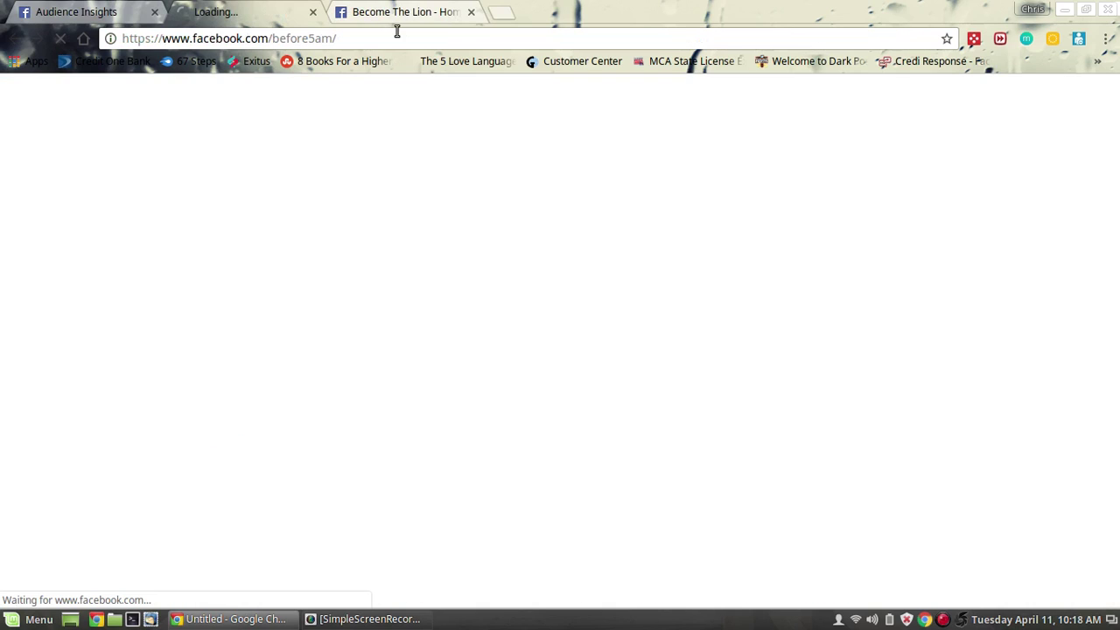
pyautogui.click(470, 12)
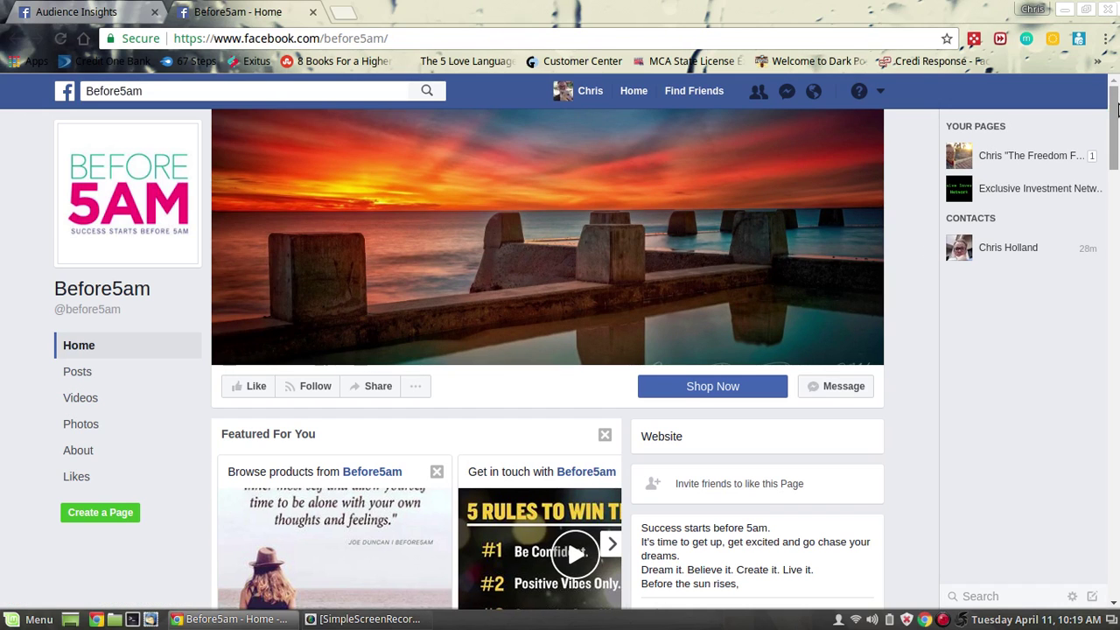
pyautogui.moveTo(1115, 114); pyautogui.dragTo(331, 7)
pyautogui.click(97, 11)
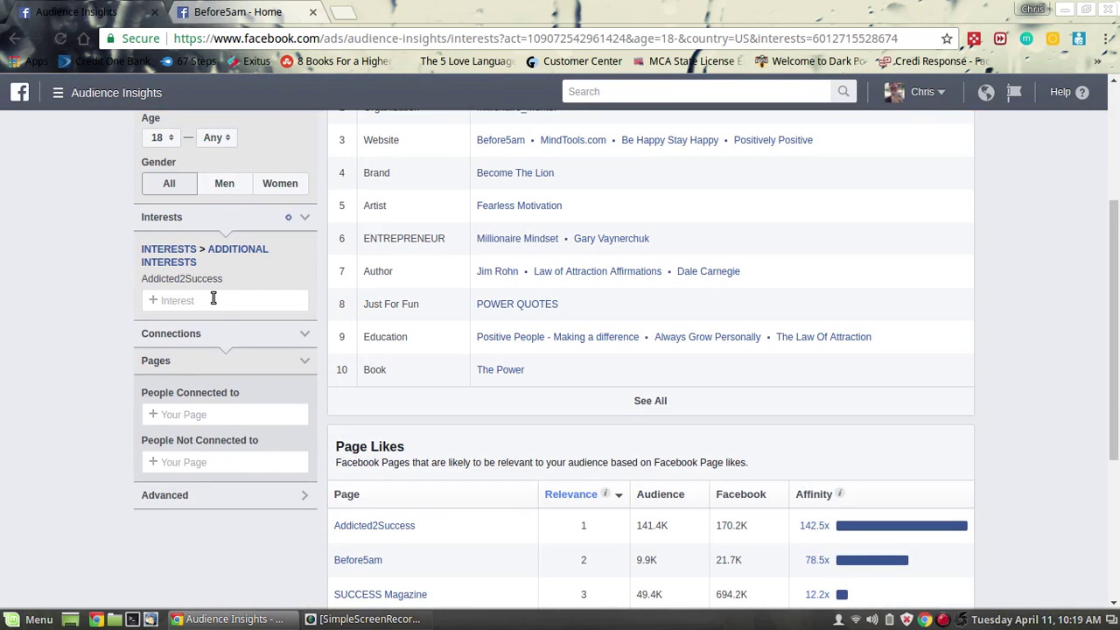
# - Search the interests for "before5am" and clear the search
pyautogui.click(211, 300)
pyautogui.write('before')
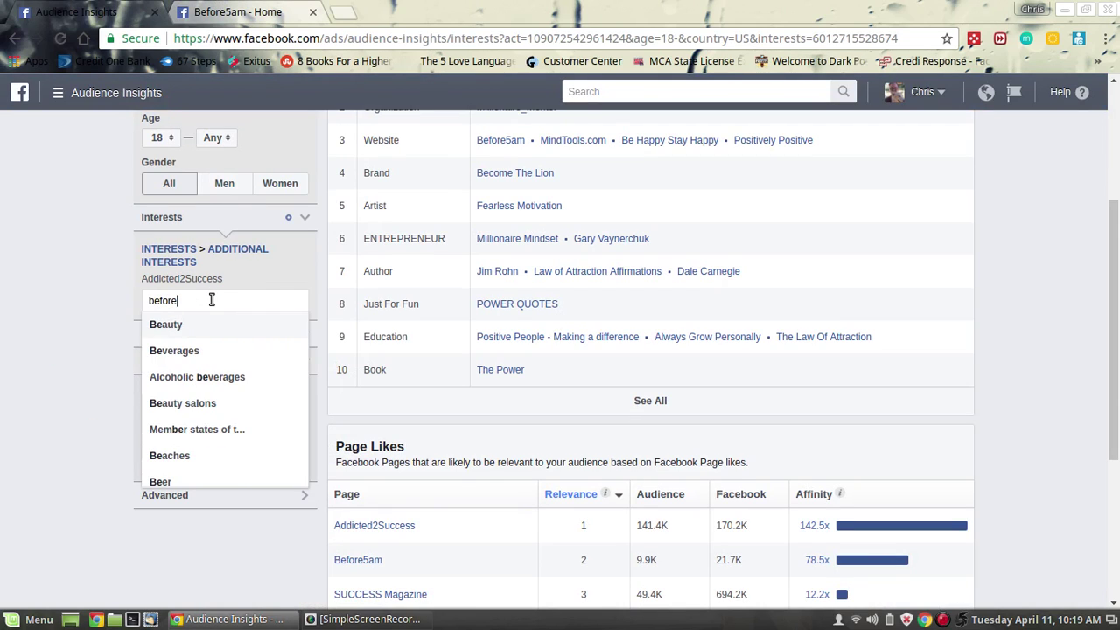
pyautogui.write('5am')
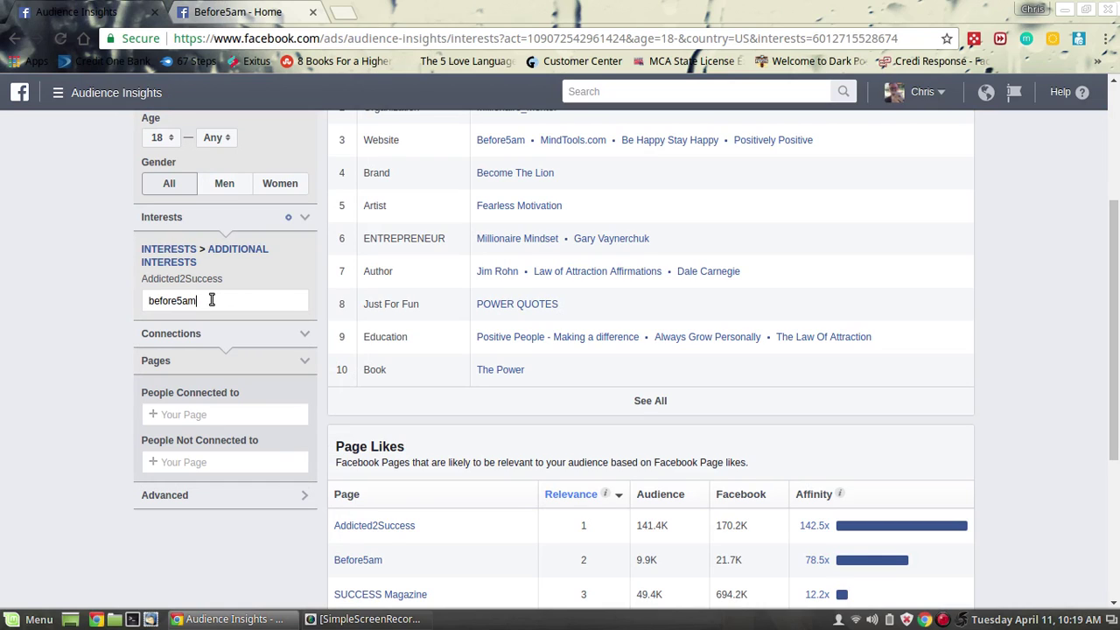
pyautogui.press('BackSpace')
pyautogui.press('BackSpace')
pyautogui.press('BackSpace')
pyautogui.press('BackSpace')
pyautogui.press('BackSpace')
pyautogui.press('BackSpace')
pyautogui.press('BackSpace')
# - Search the interests for "The Power" and replace Addicted2Success with The Power of Habit
pyautogui.write('The Power')
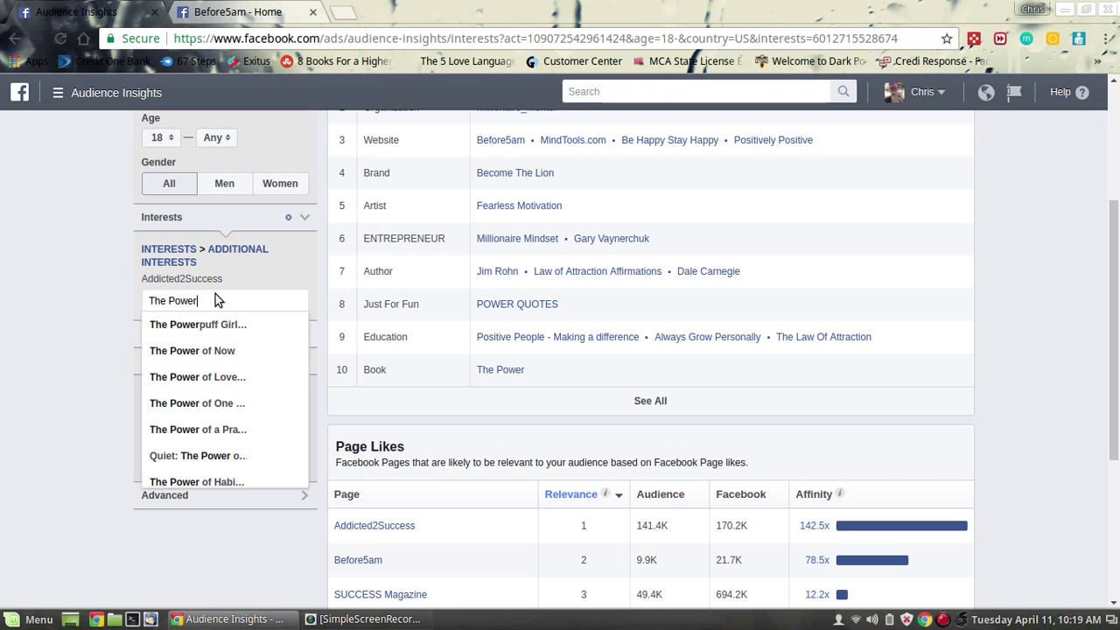
pyautogui.moveTo(209, 301); pyautogui.dragTo(144, 301)
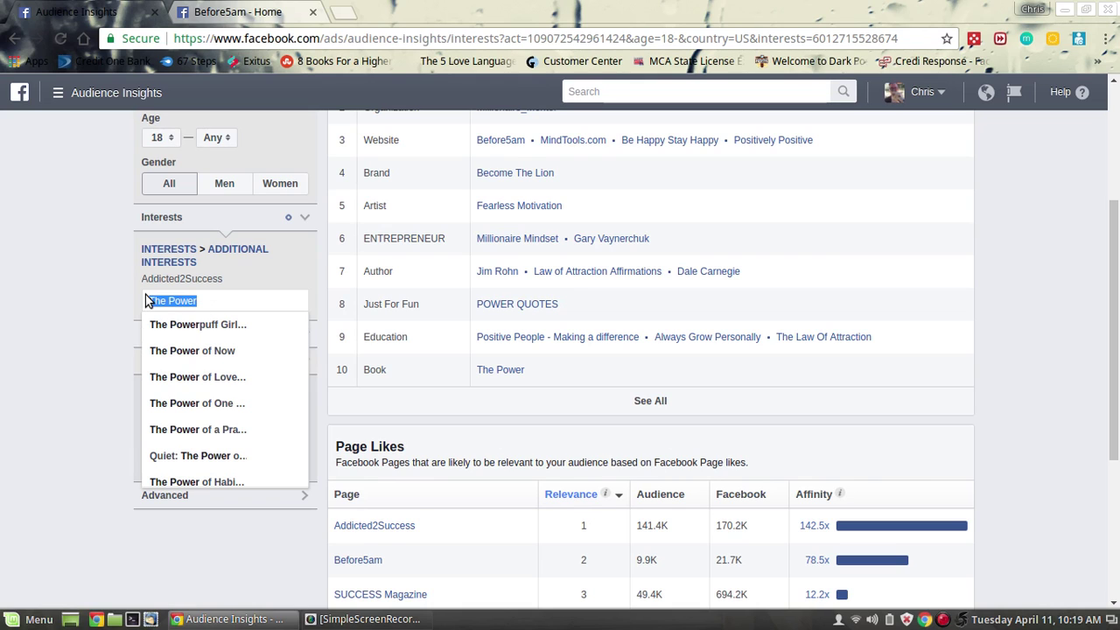
pyautogui.scroll(-1, 193, 484)
pyautogui.scroll(-1, 229, 450)
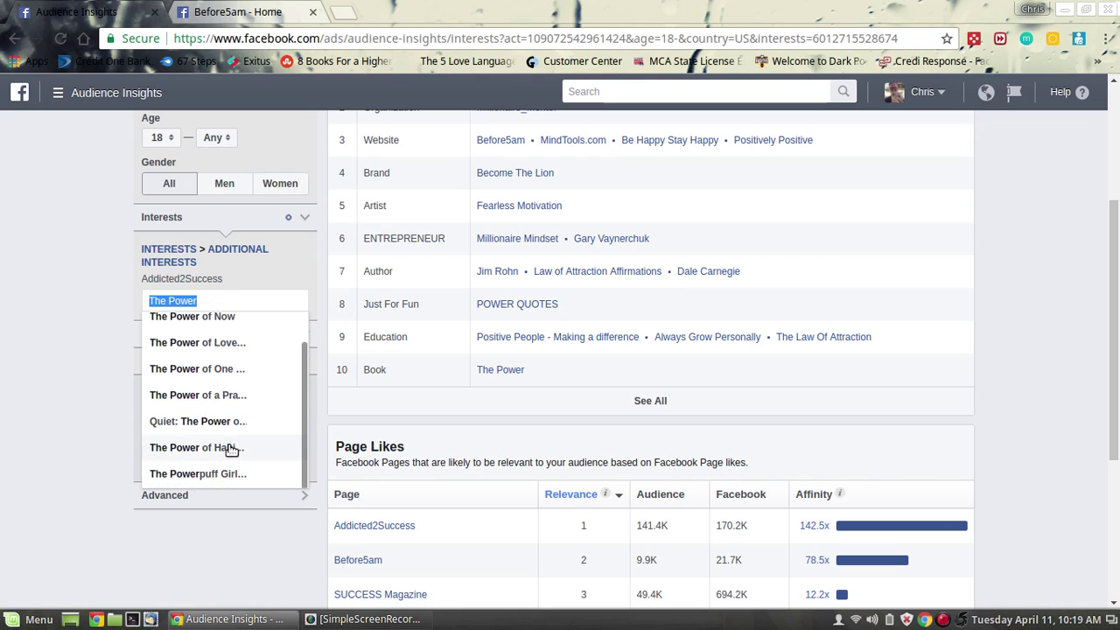
pyautogui.click(230, 449)
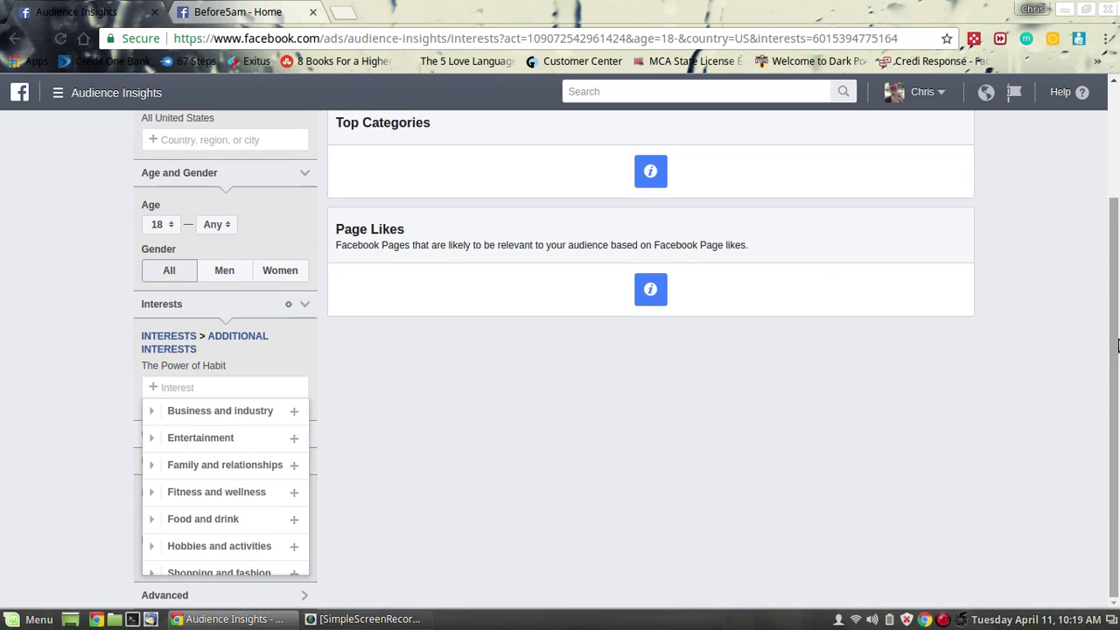
pyautogui.moveTo(1117, 348); pyautogui.dragTo(1117, 236)
pyautogui.moveTo(658, 305)
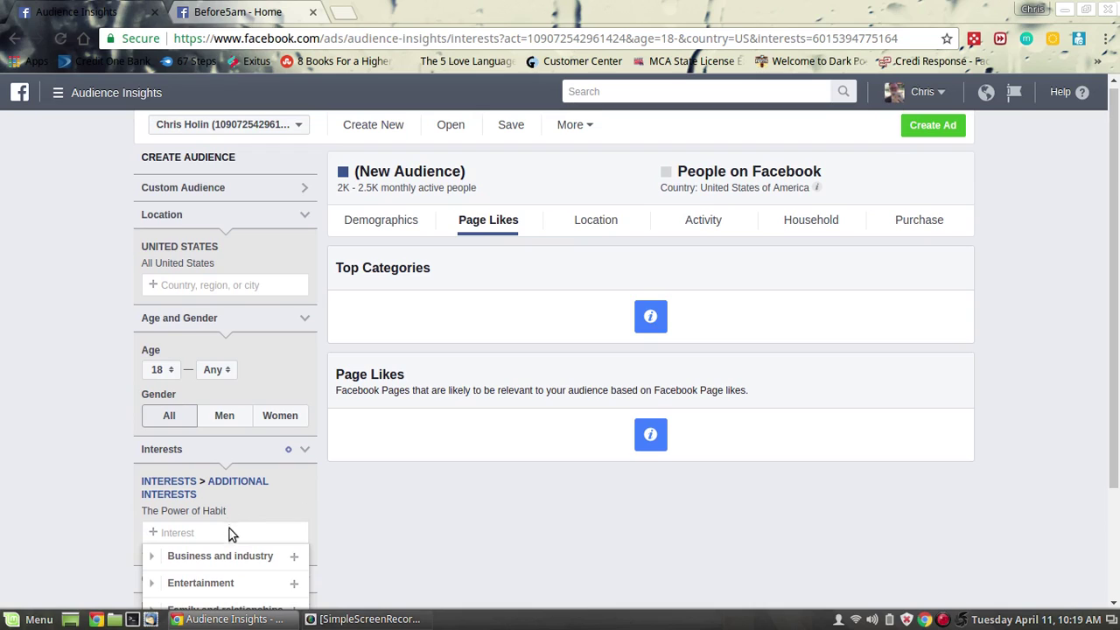
# - Remove The Power of Habit from the audience's interests and add Addicted2Success back
pyautogui.click(309, 514)
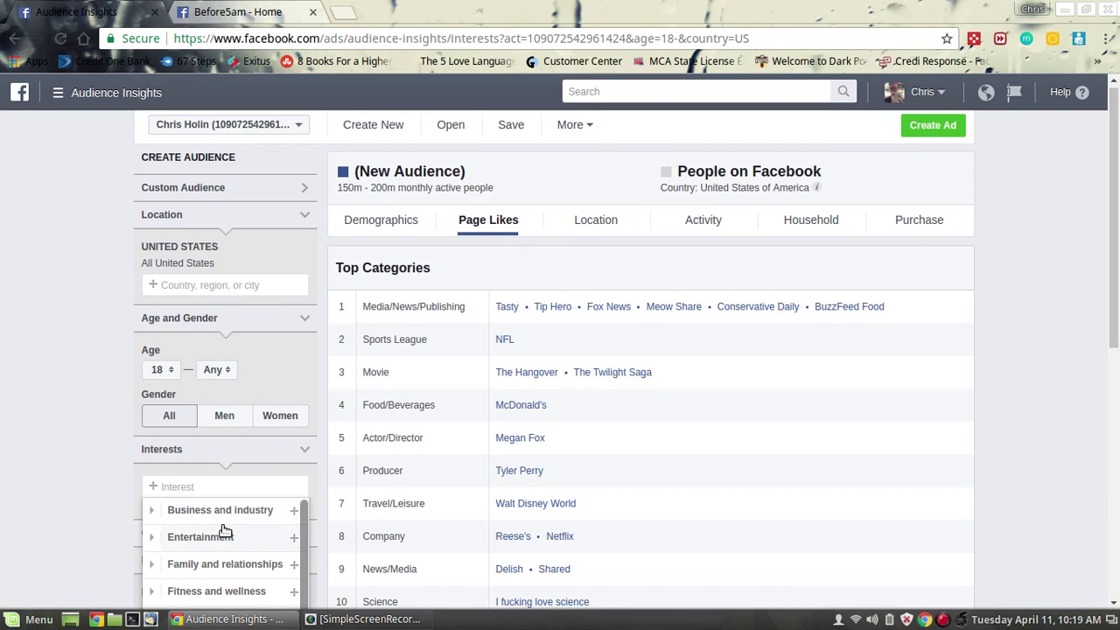
pyautogui.write('add')
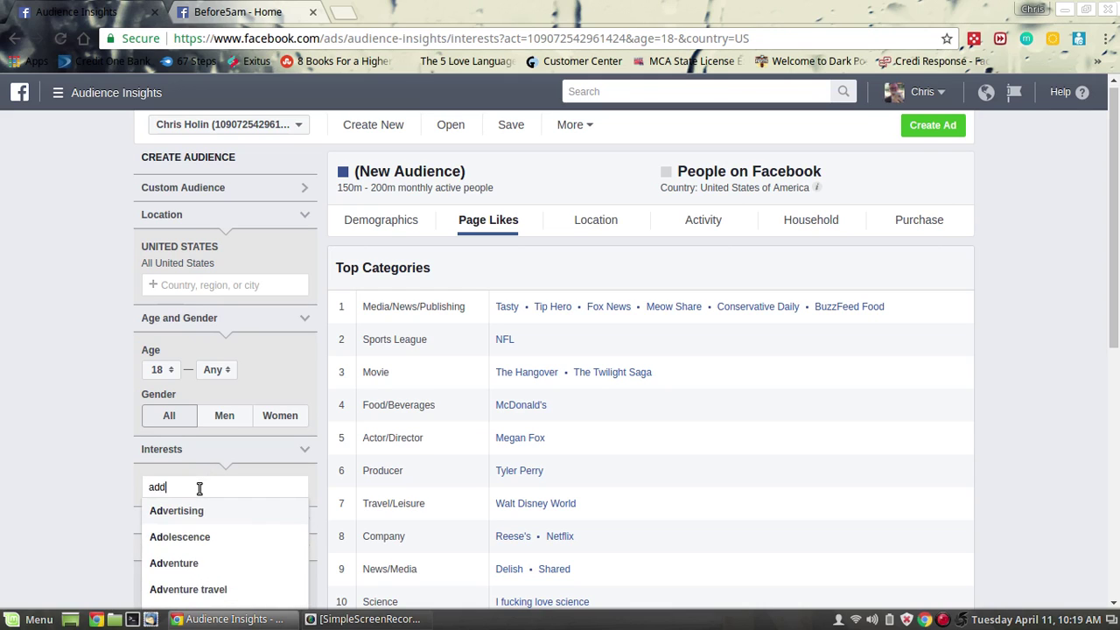
pyautogui.write('icted2s')
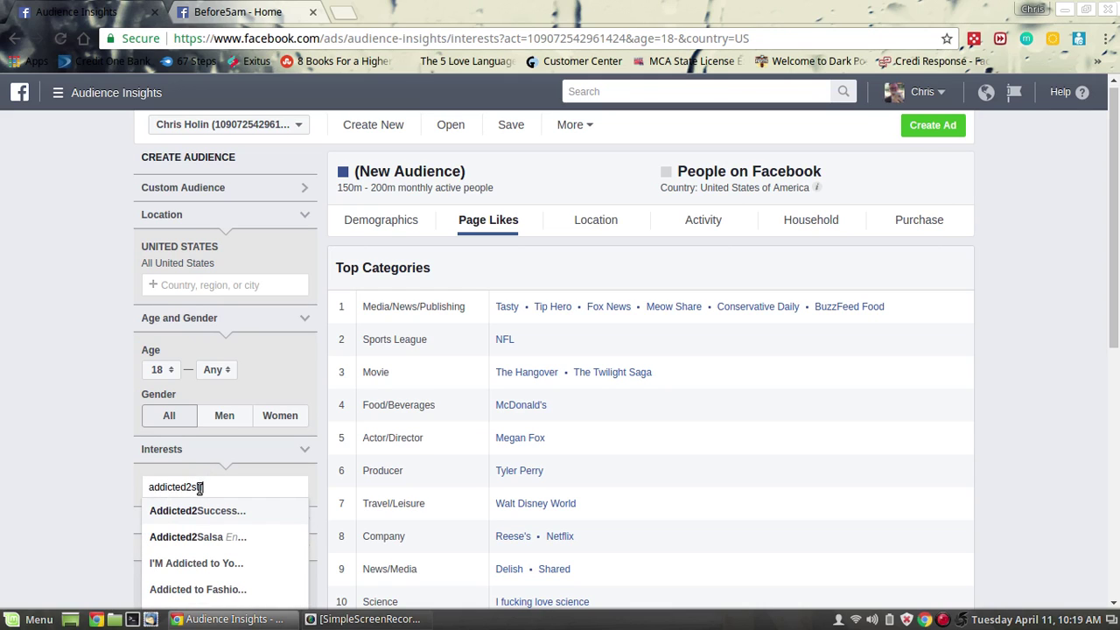
pyautogui.write('uc')
pyautogui.click(205, 513)
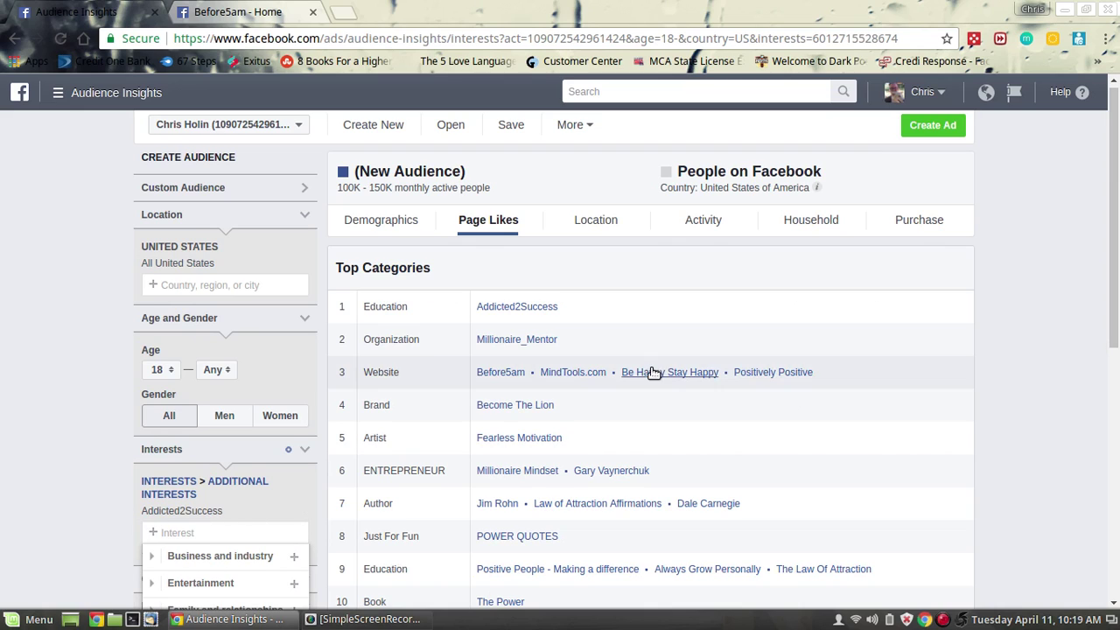
# - Search the interests for "mindtoo" and clear the search
pyautogui.write('b')
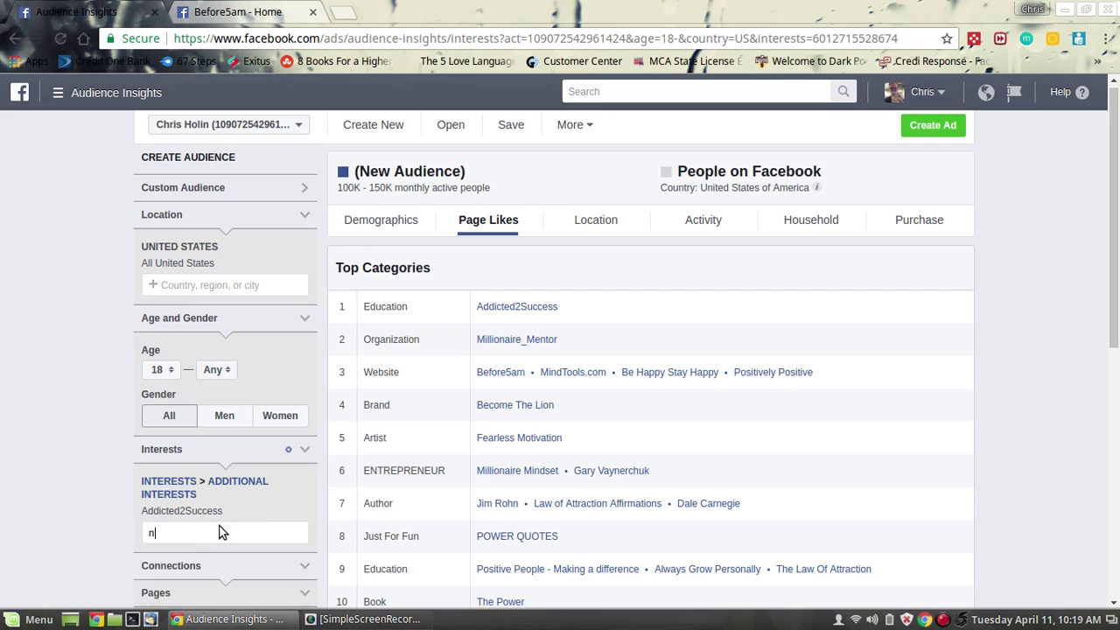
pyautogui.press('BackSpace')
pyautogui.write('mindtoo')
pyautogui.press('BackSpace')
pyautogui.press('BackSpace')
pyautogui.press('BackSpace')
pyautogui.press('BackSpace')
pyautogui.press('BackSpace')
pyautogui.press('BackSpace')
pyautogui.press('BackSpace')
pyautogui.press('BackSpace')
pyautogui.press('BackSpace')
pyautogui.press('BackSpace')
# - Search the interests for "millionaire_m" and clear the search
pyautogui.write('milliona')
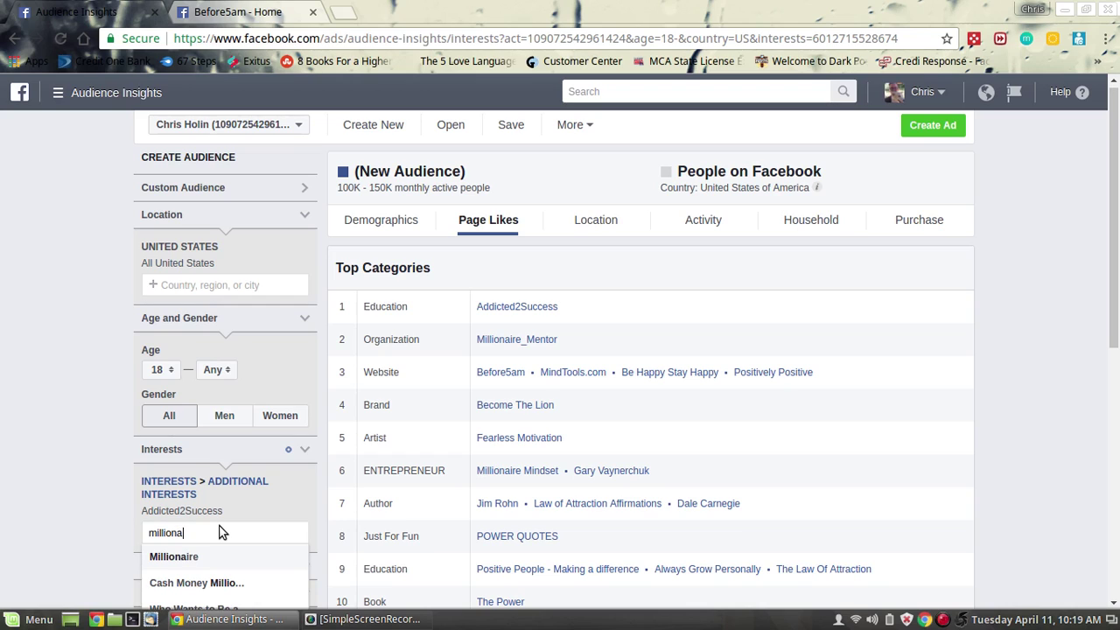
pyautogui.write('ire')
pyautogui.write(' m')
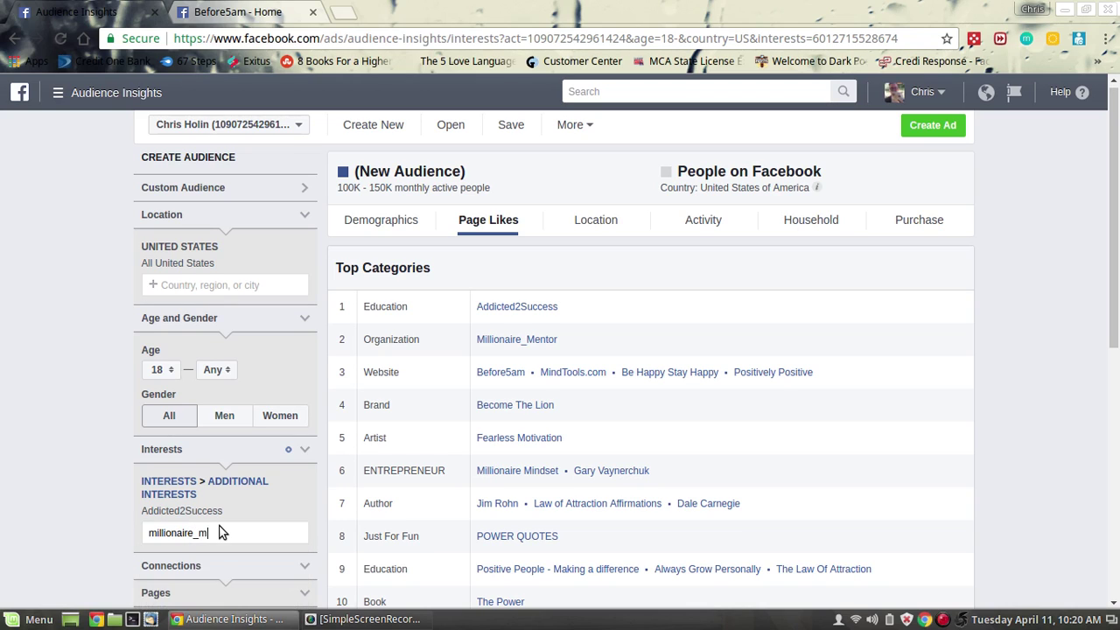
pyautogui.press('BackSpace')
pyautogui.press('BackSpace')
pyautogui.press('BackSpace')
# - Add The Law Of Attraction to the audience's interests and remove Addicted2Success
pyautogui.scroll(-1, 1117, 245)
pyautogui.moveTo(1117, 245); pyautogui.dragTo(1113, 318)
pyautogui.write('the law of')
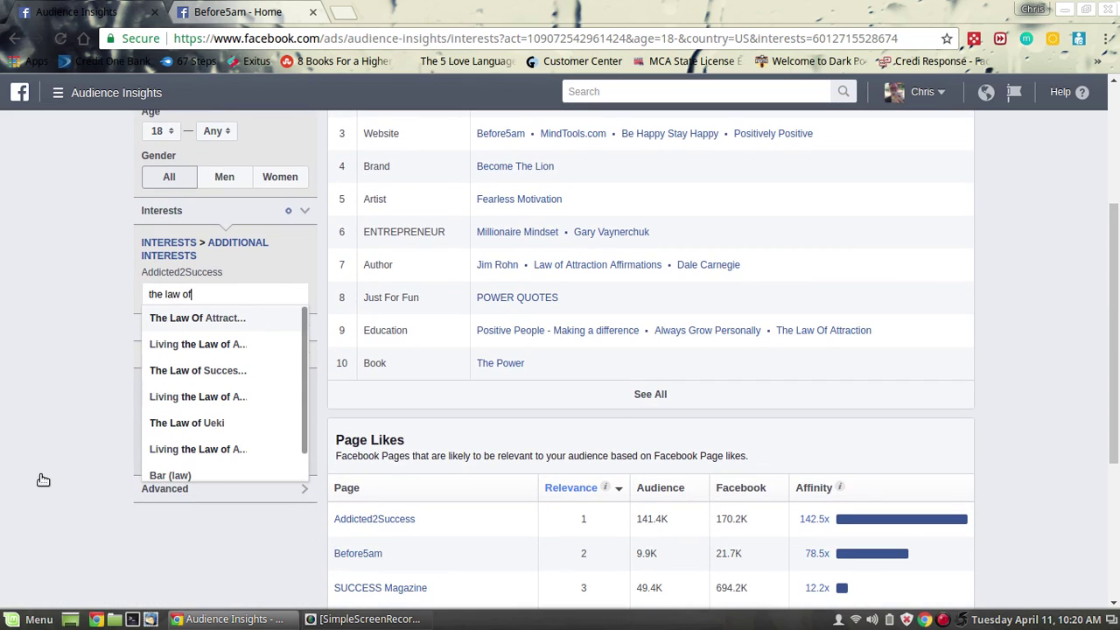
pyautogui.click(271, 322)
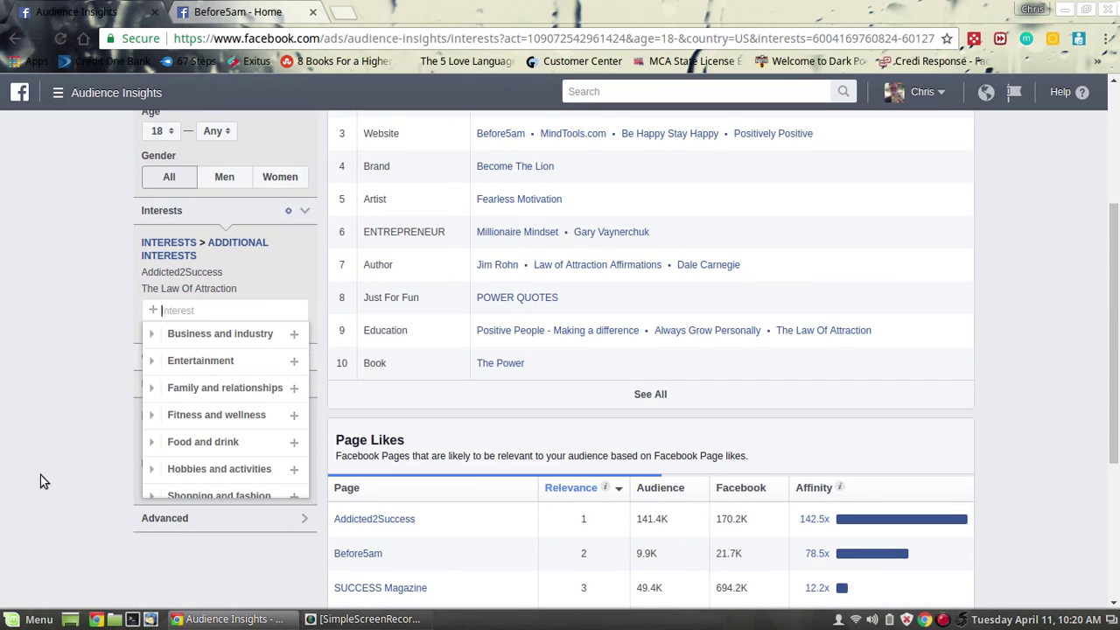
pyautogui.click(305, 272)
pyautogui.moveTo(1117, 288)
pyautogui.mouseDown()
pyautogui.moveTo(1117, 131)
pyautogui.moveTo(1117, 277)
pyautogui.mouseUp()
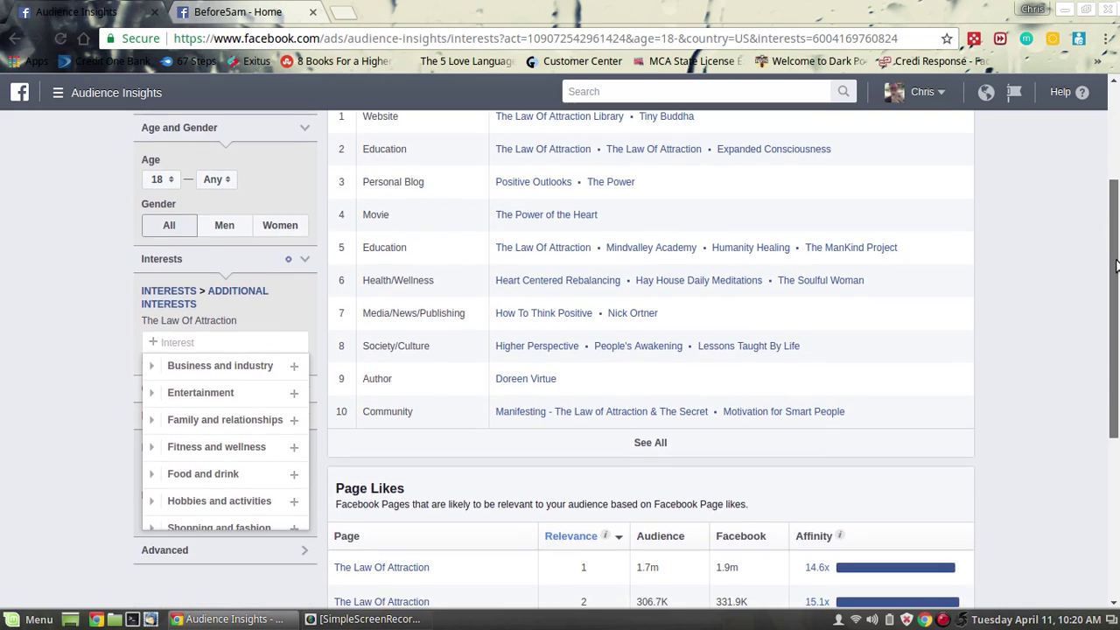
# - Look at the Nick Ortner Facebook page, closing the Before5am page, and return to Audience Insights
pyautogui.middleClick(633, 313)
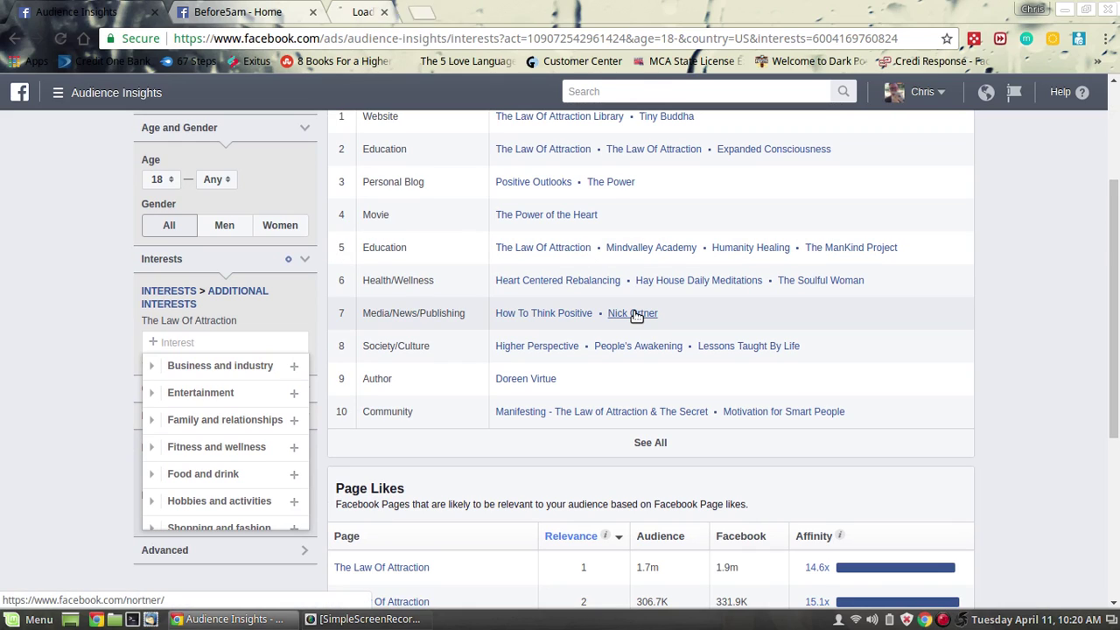
pyautogui.click(313, 12)
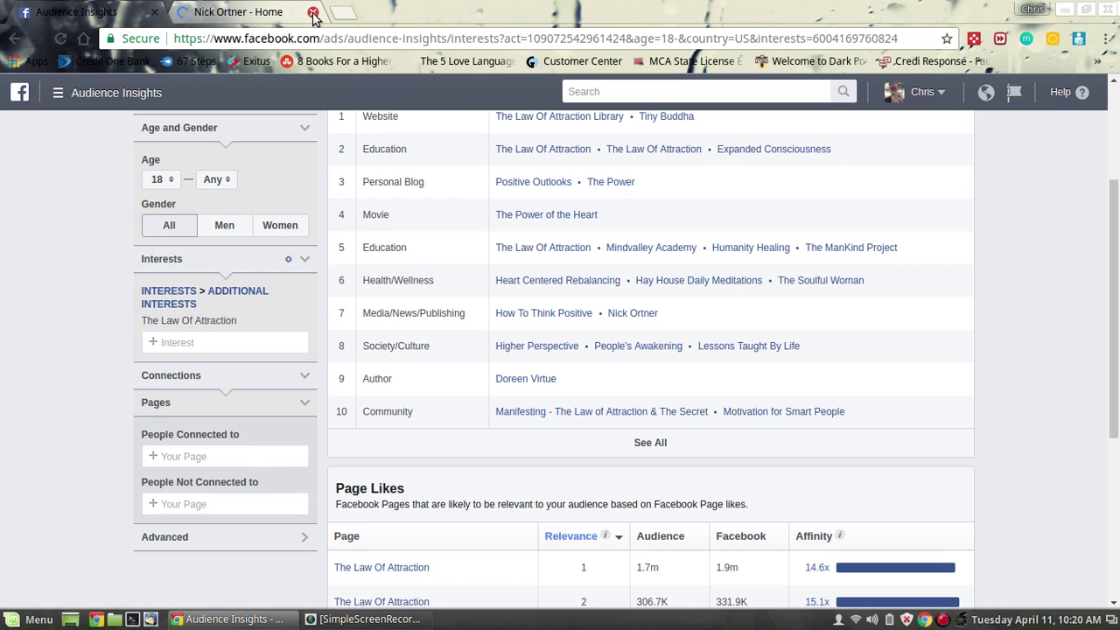
pyautogui.click(265, 11)
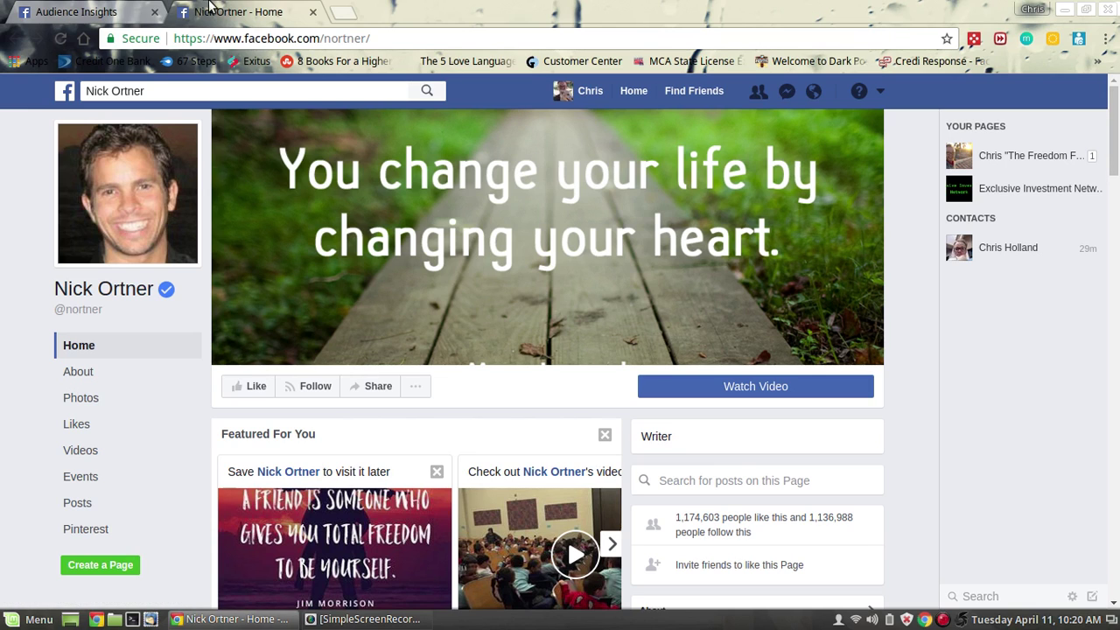
pyautogui.click(124, 5)
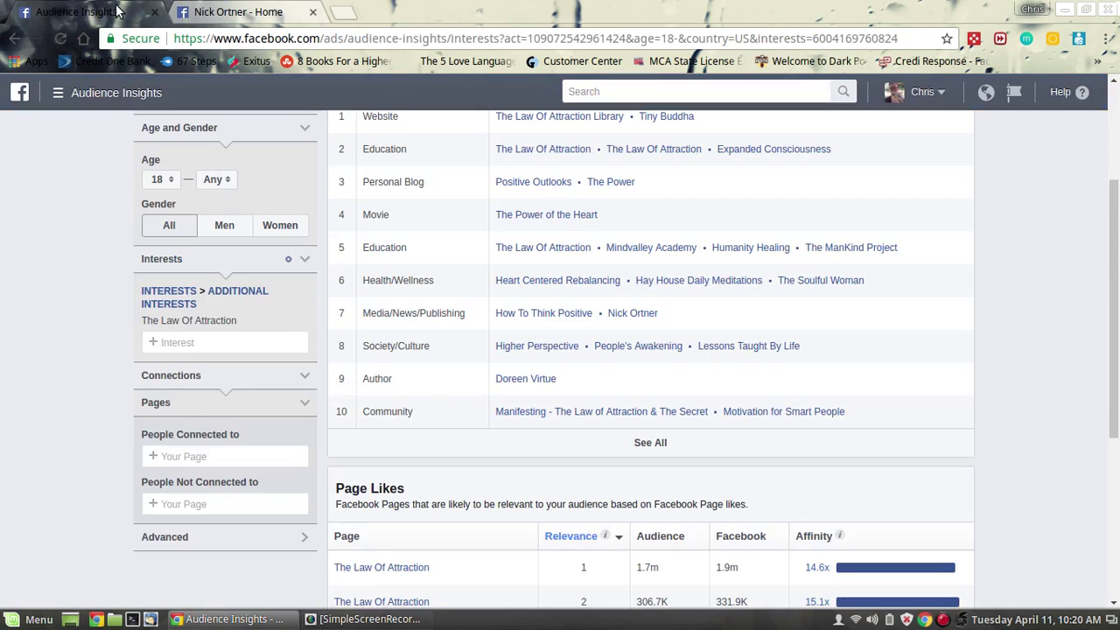
# - Add Nick Ortner to the audience's interests and remove The Law Of Attraction
pyautogui.click(203, 342)
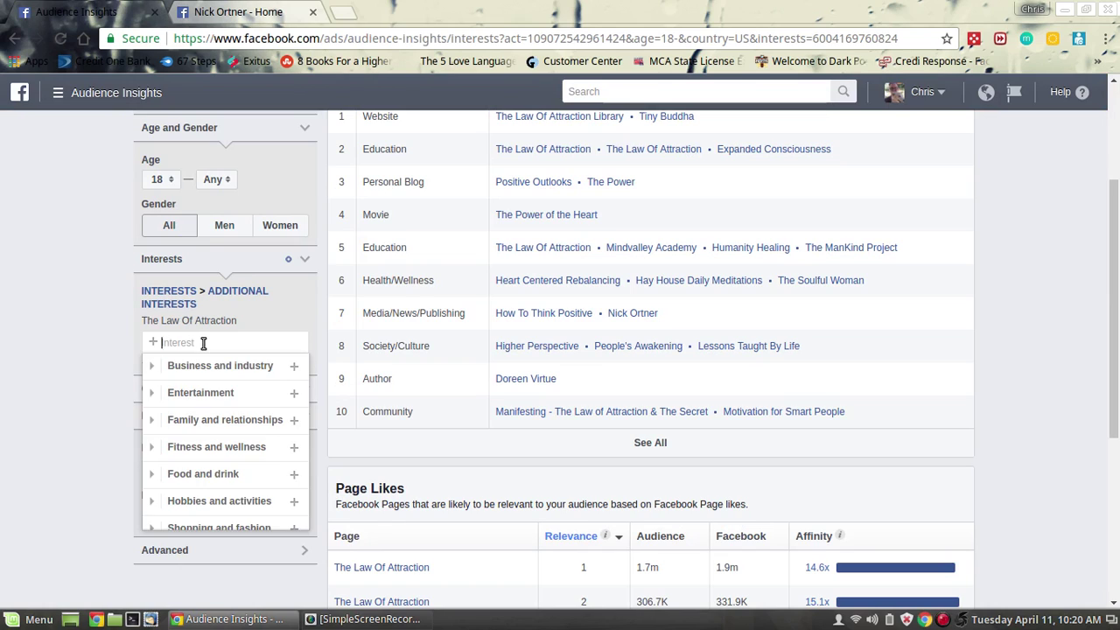
pyautogui.write('nick ort')
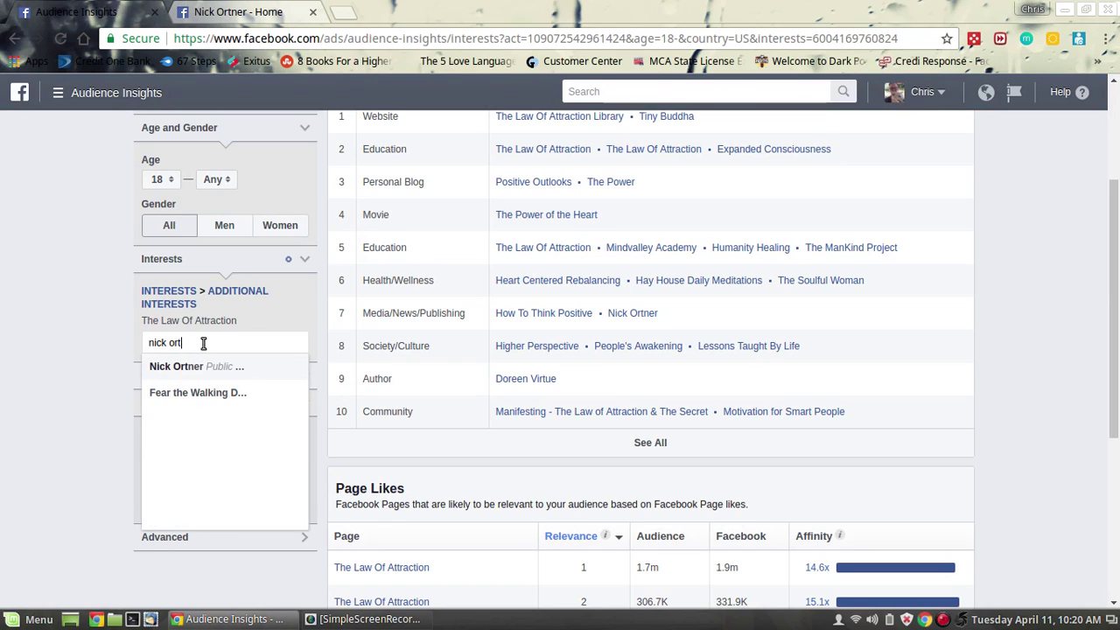
pyautogui.click(203, 370)
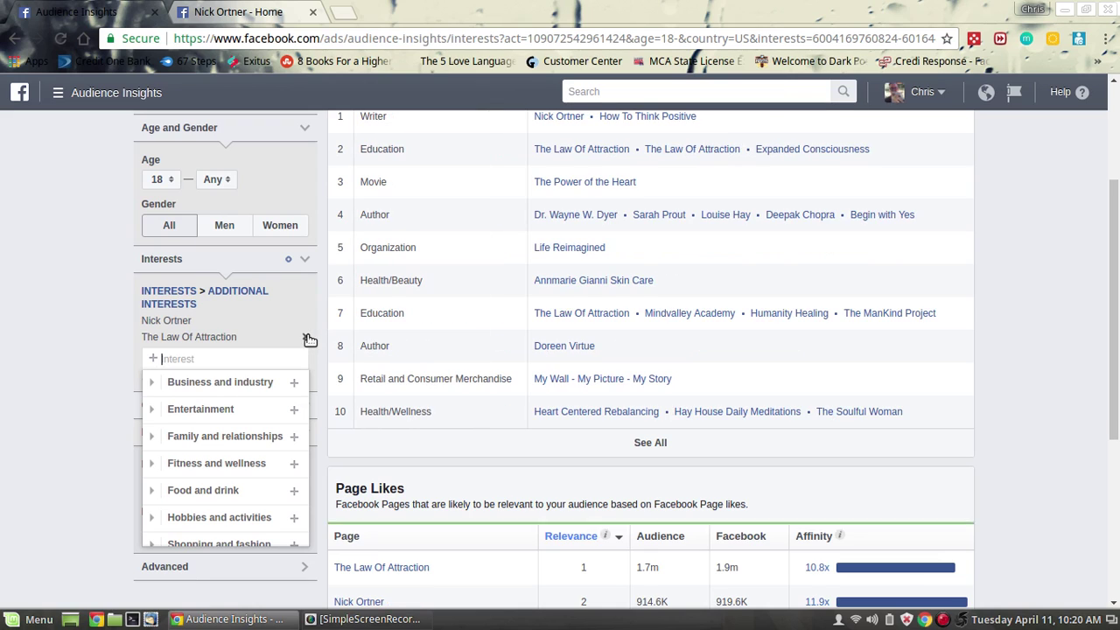
pyautogui.click(305, 340)
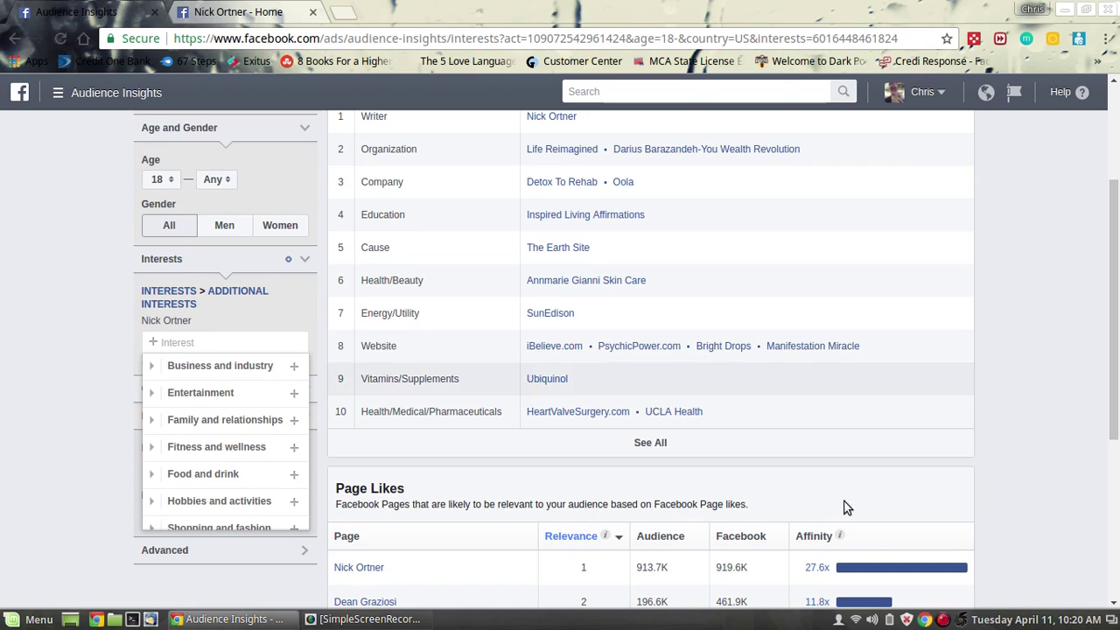
# - Review the audience size and top categories for the Nick Ortner audience
pyautogui.moveTo(1117, 326)
pyautogui.mouseDown()
pyautogui.moveTo(1117, 385)
pyautogui.moveTo(1117, 265)
pyautogui.moveTo(1117, 325)
pyautogui.mouseUp()
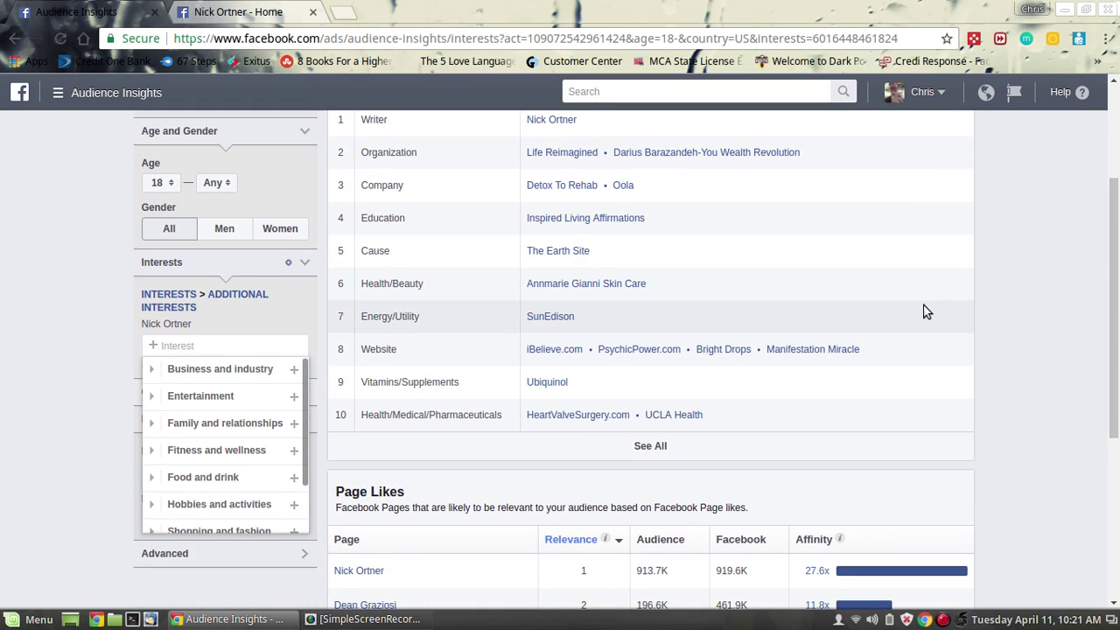
pyautogui.moveTo(1117, 236); pyautogui.dragTo(1117, 147)
pyautogui.moveTo(1113, 215); pyautogui.dragTo(1114, 68)
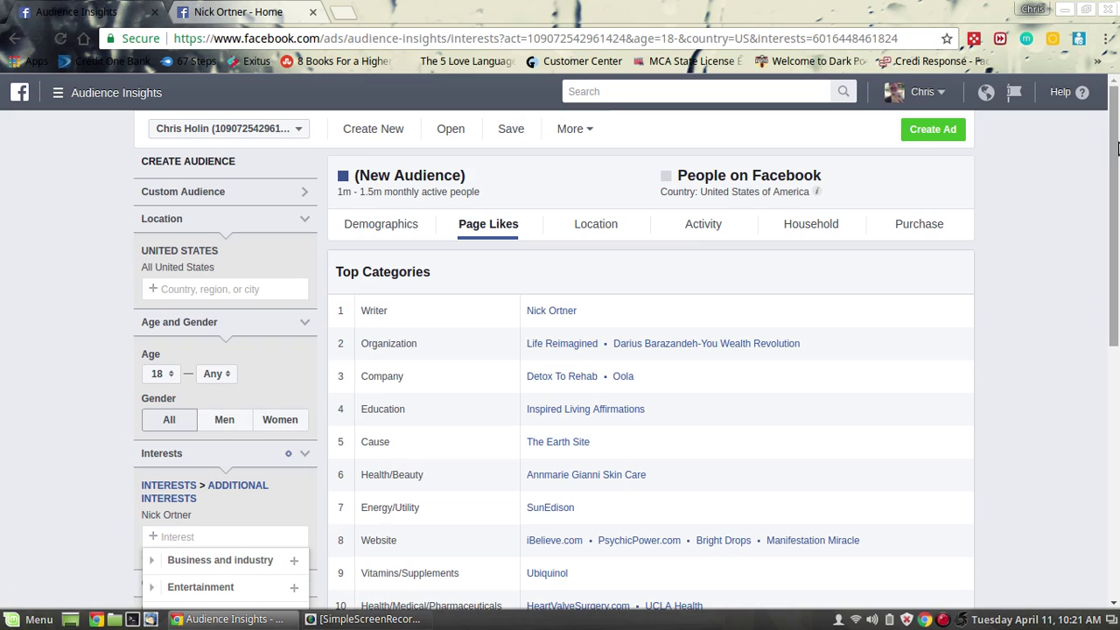
pyautogui.moveTo(1111, 147); pyautogui.dragTo(1105, 123)
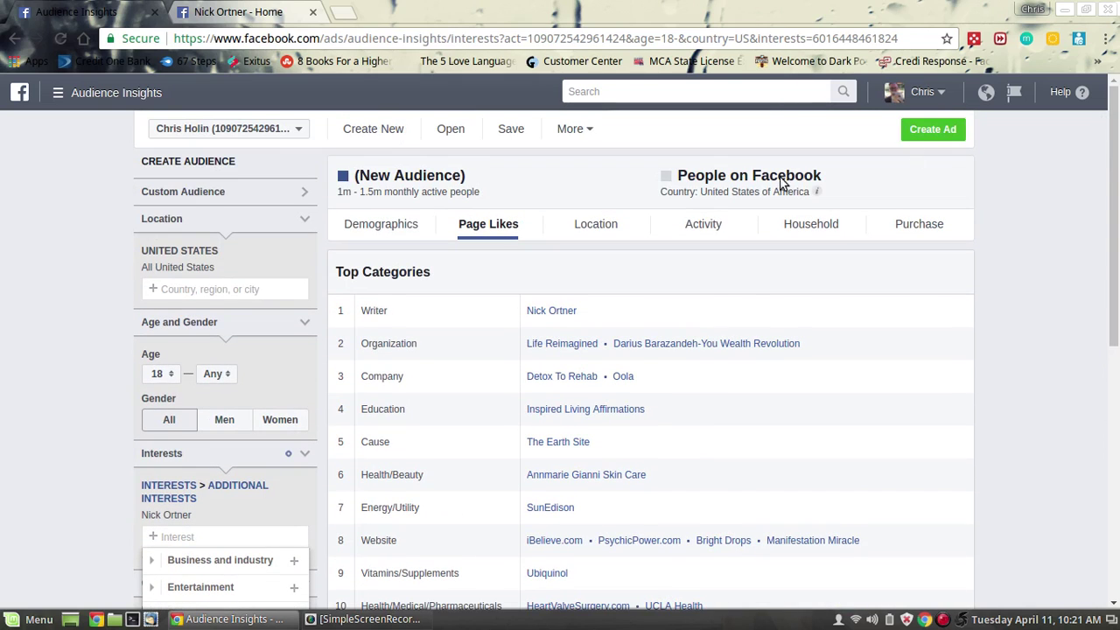
pyautogui.moveTo(773, 283); pyautogui.dragTo(708, 394)
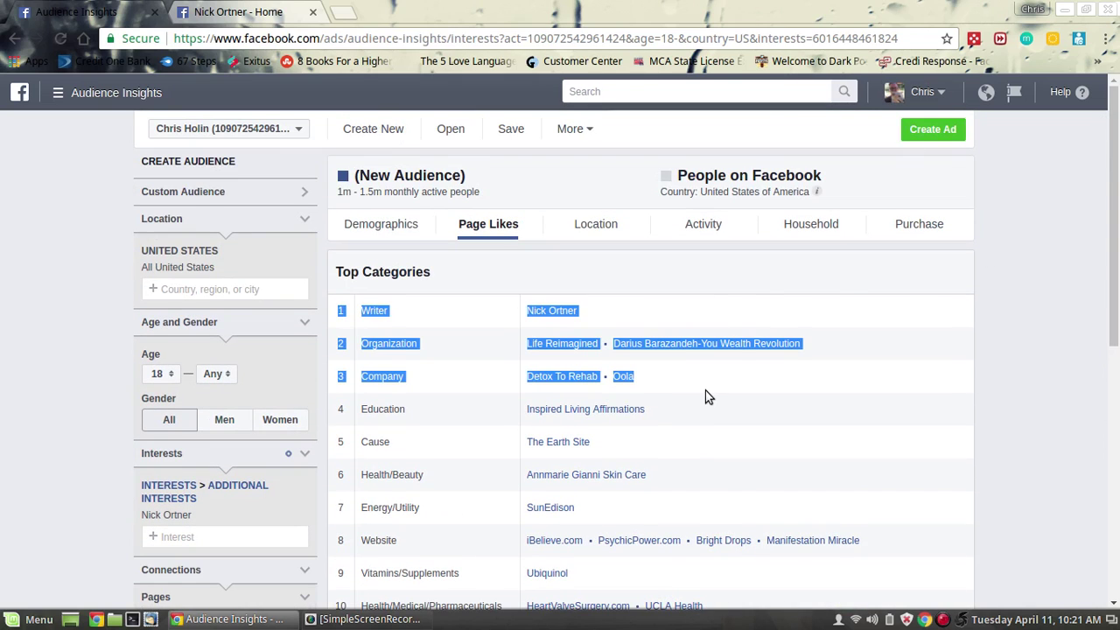
pyautogui.click(1089, 294)
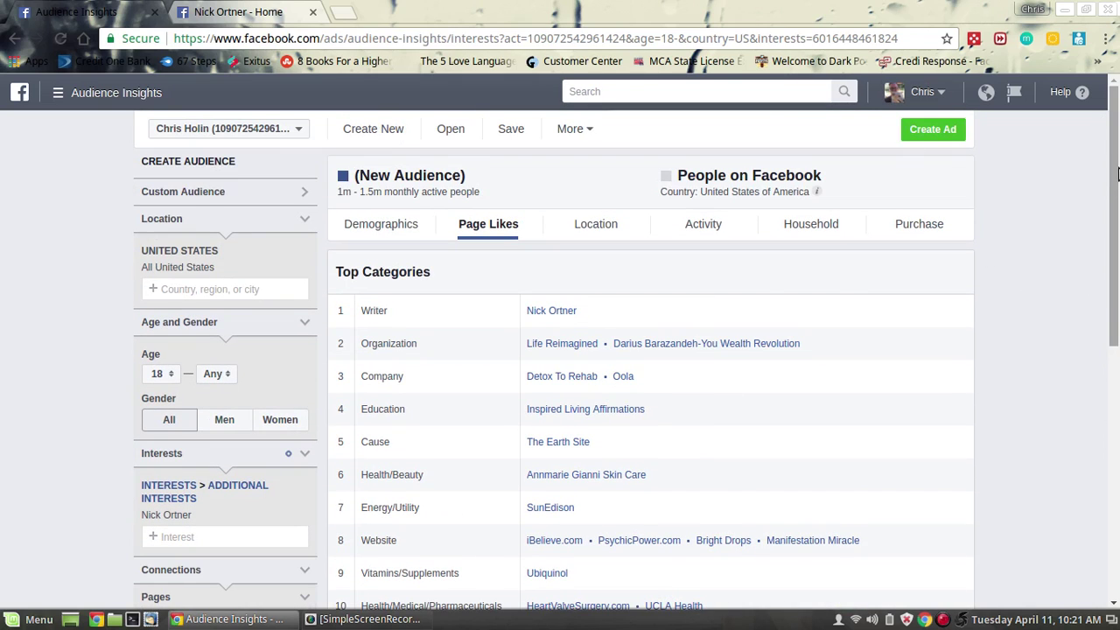
# - Show the demographics of the Nick Ortner audience and examine its age and gender breakdown
pyautogui.click(379, 226)
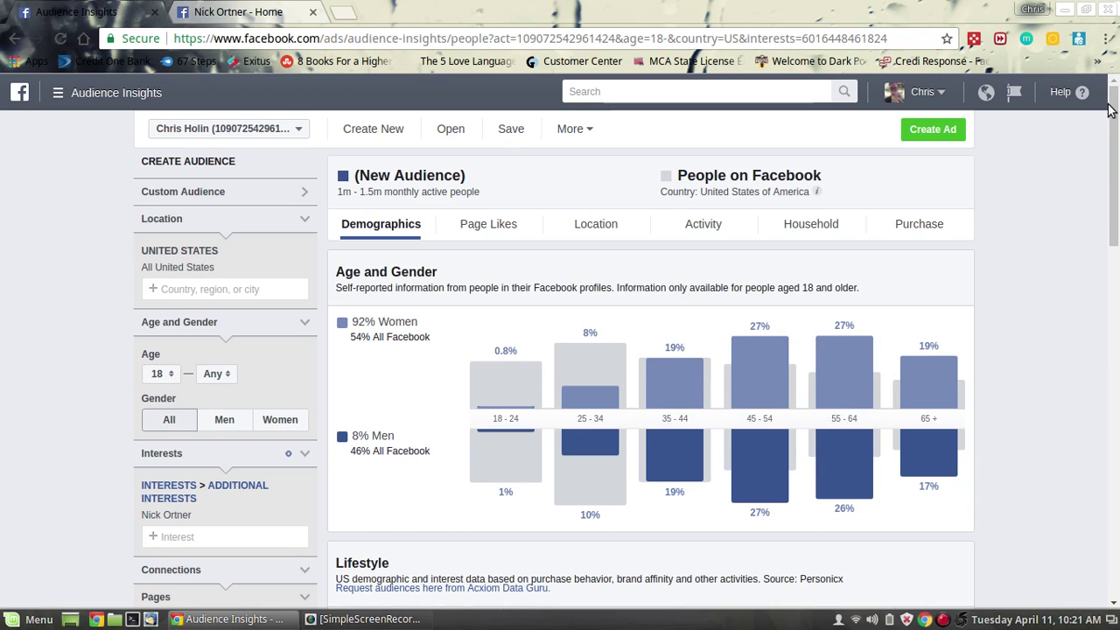
pyautogui.scroll(-1, 1113, 151)
pyautogui.scroll(1, 1113, 147)
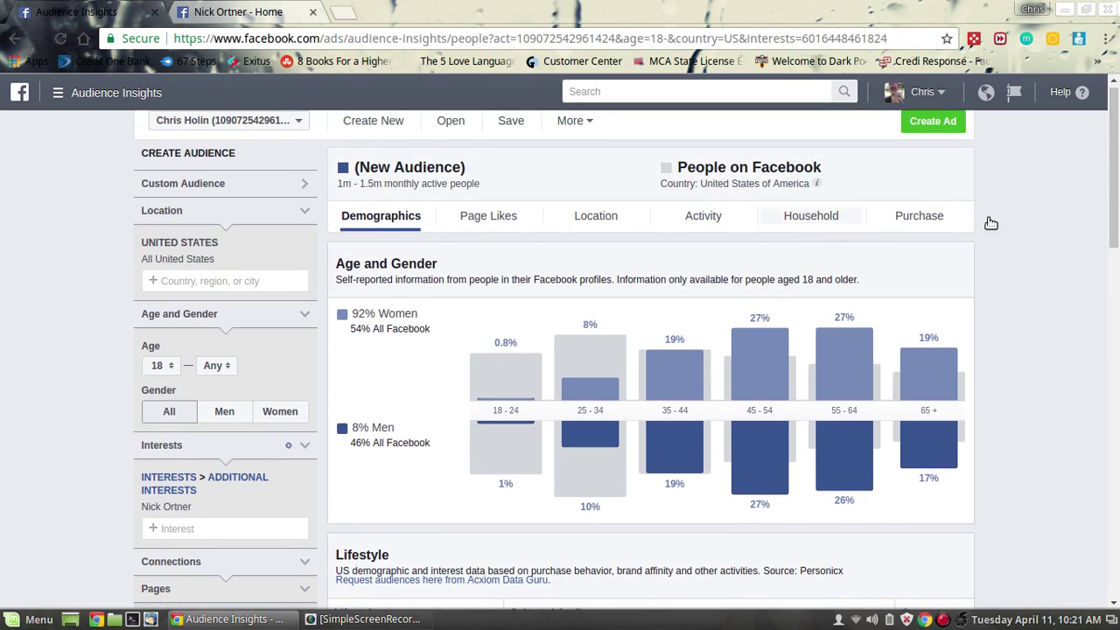
pyautogui.moveTo(1116, 141)
pyautogui.mouseDown()
pyautogui.moveTo(1116, 264)
pyautogui.moveTo(1116, 128)
pyautogui.mouseUp()
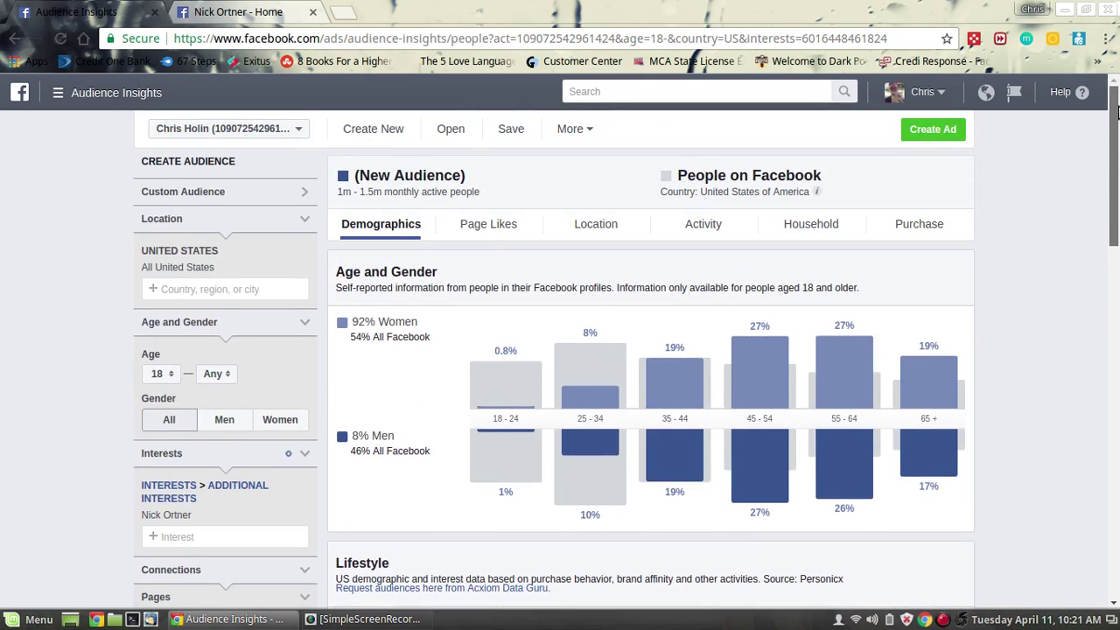
pyautogui.scroll(-2, 1112, 186)
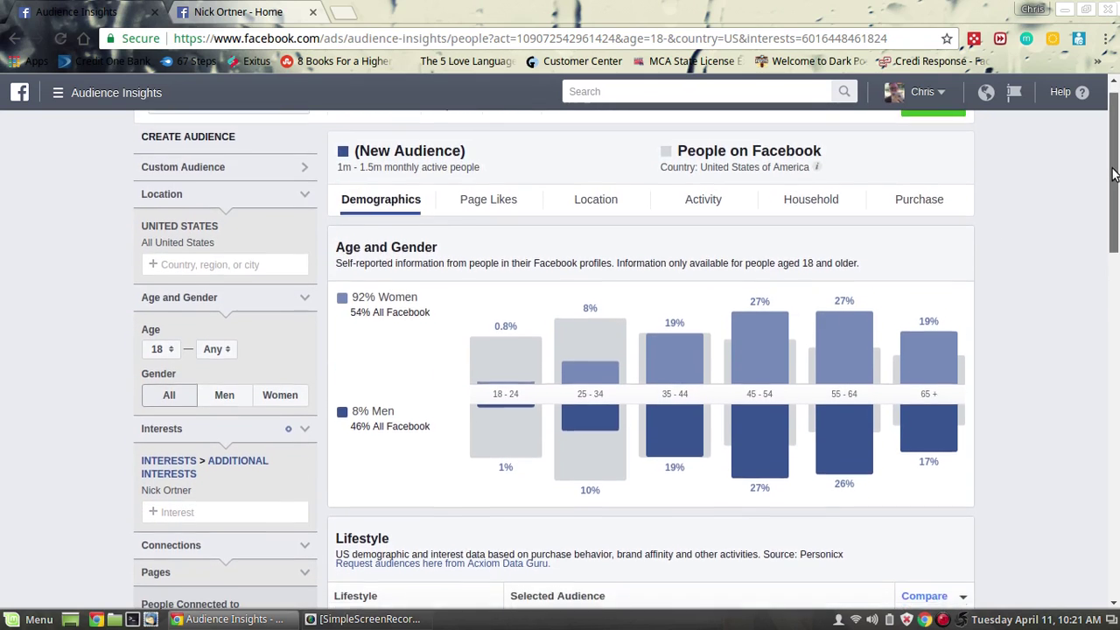
# - Examine the audience's lifestyle, relationship status and education level charts, and return to the age and gender breakdown
pyautogui.moveTo(1113, 185); pyautogui.dragTo(1112, 273)
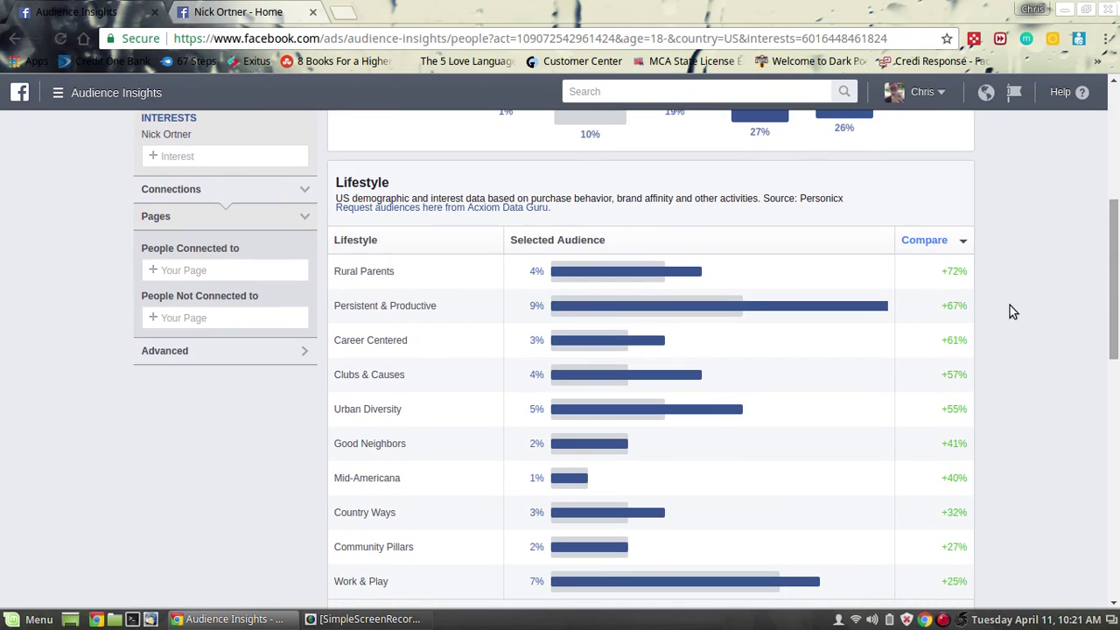
pyautogui.moveTo(585, 274)
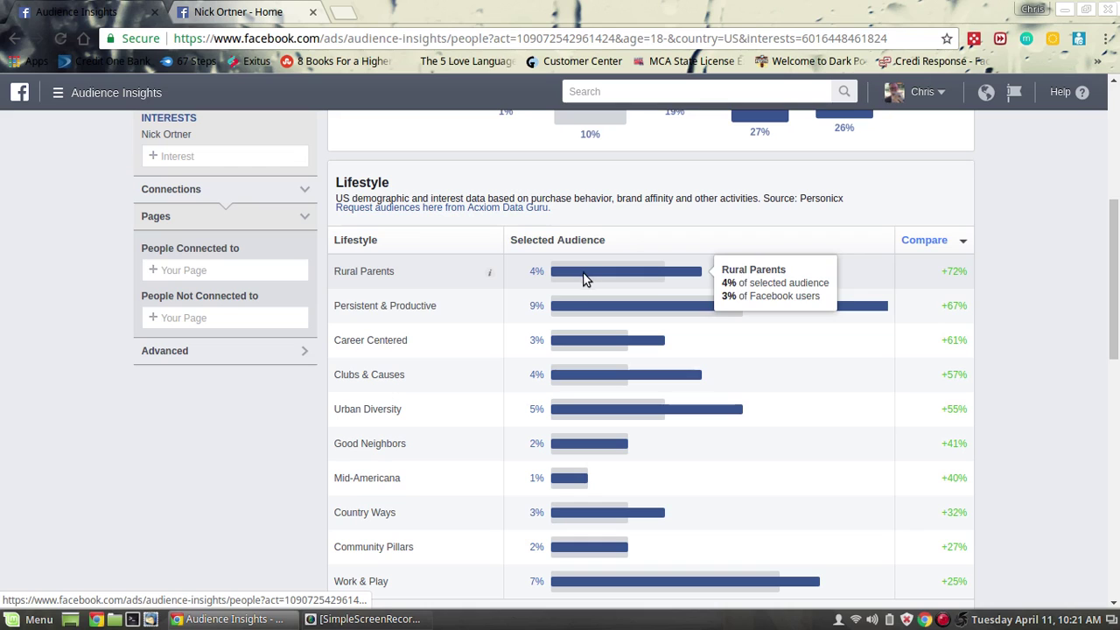
pyautogui.moveTo(576, 311)
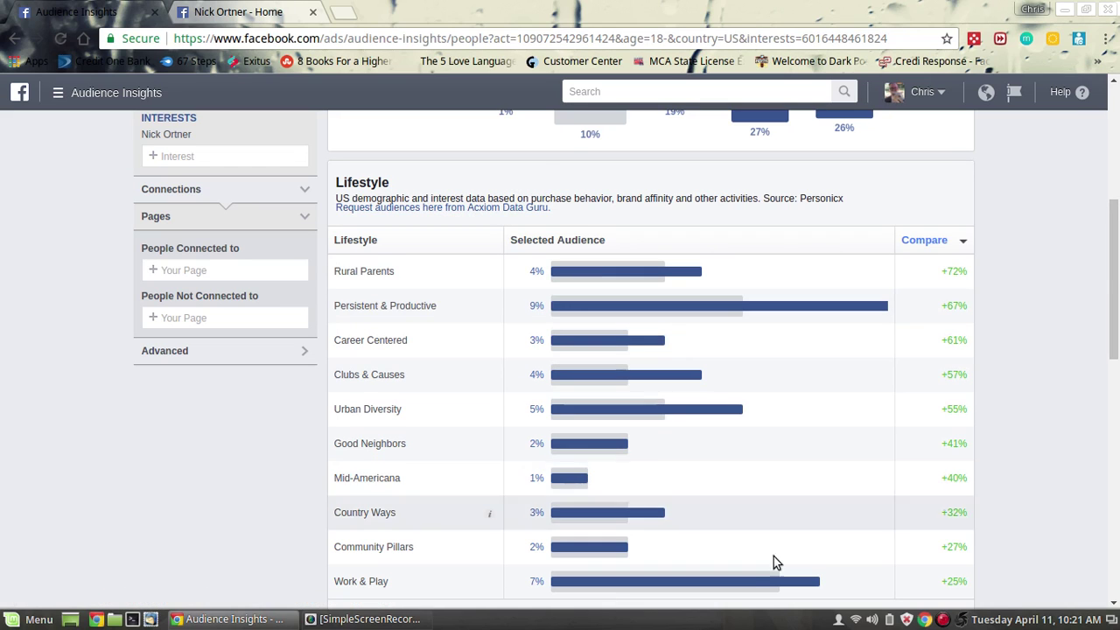
pyautogui.scroll(-3, 773, 557)
pyautogui.scroll(-3, 759, 567)
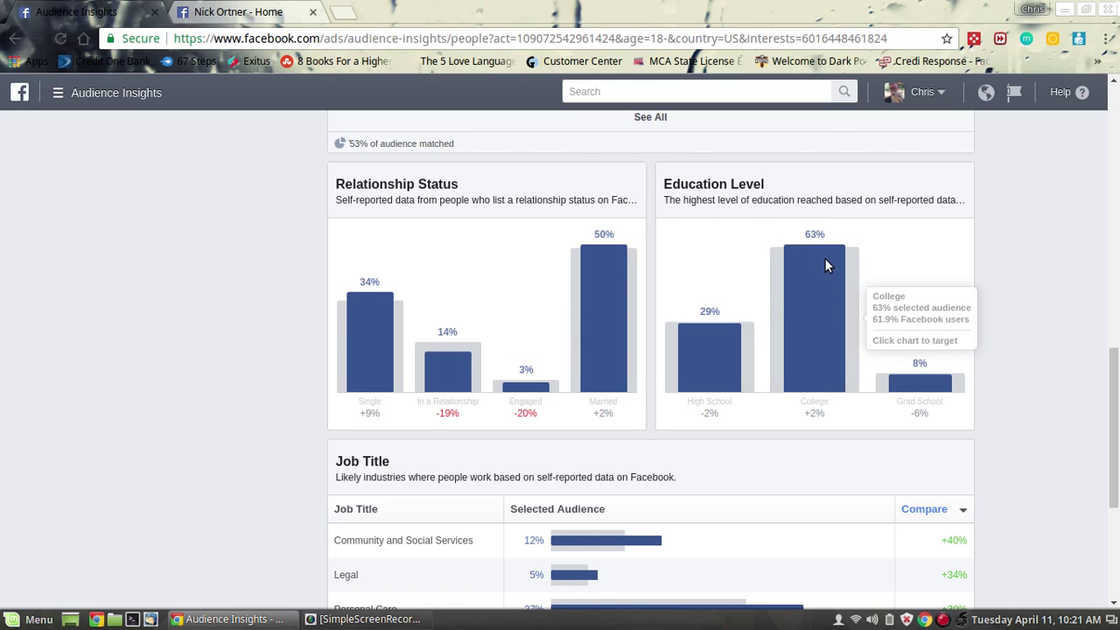
pyautogui.moveTo(1117, 378); pyautogui.dragTo(1116, 118)
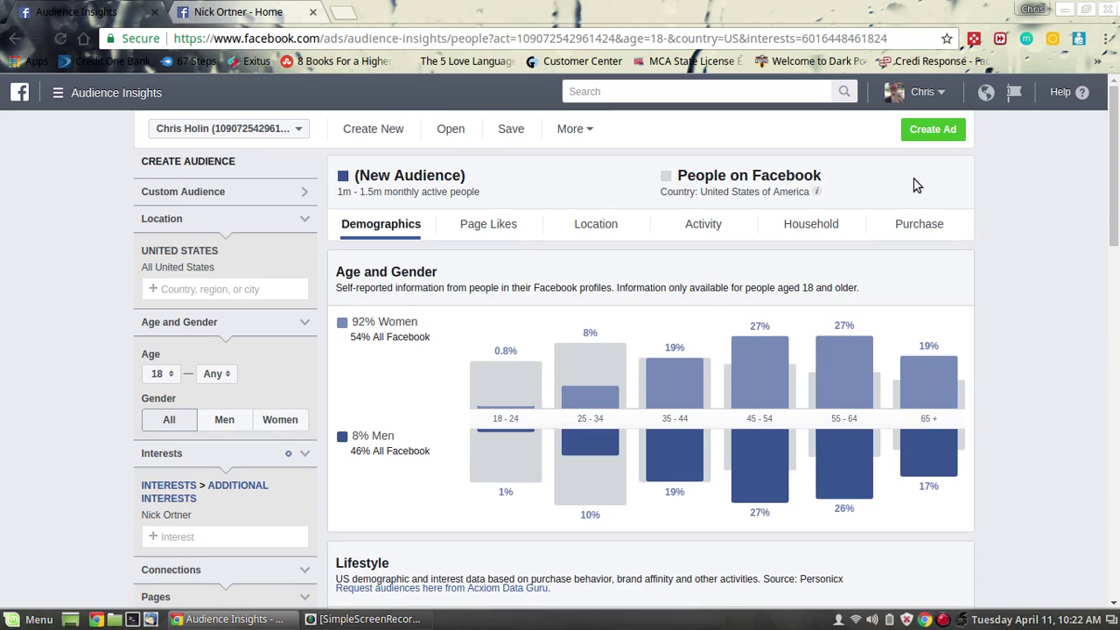
pyautogui.moveTo(1116, 177); pyautogui.dragTo(1117, 127)
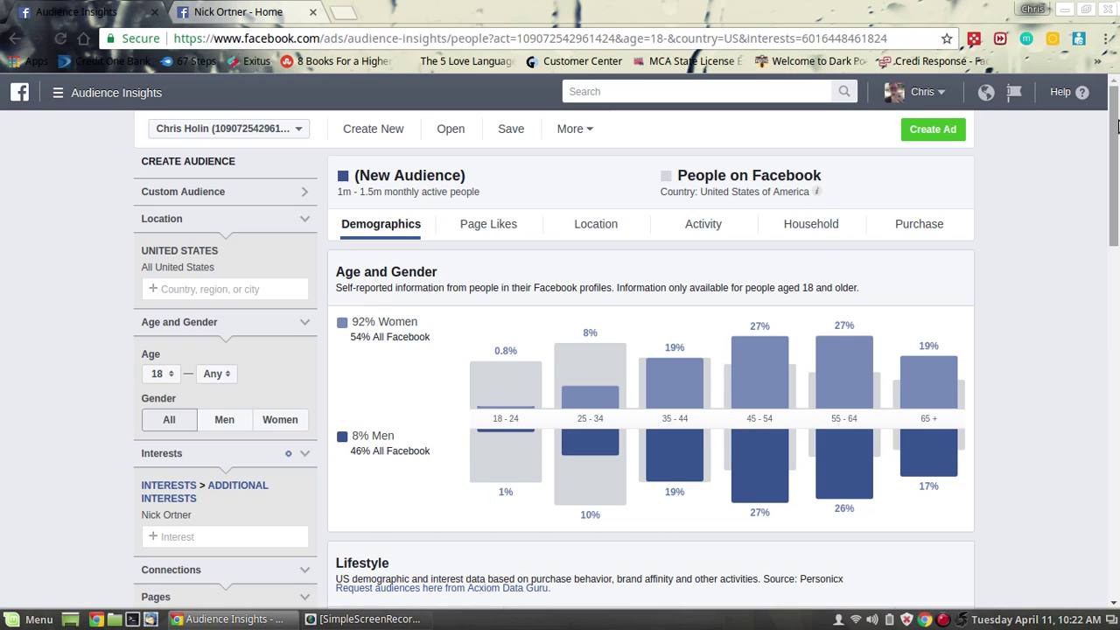
pyautogui.scroll(-2, 1117, 129)
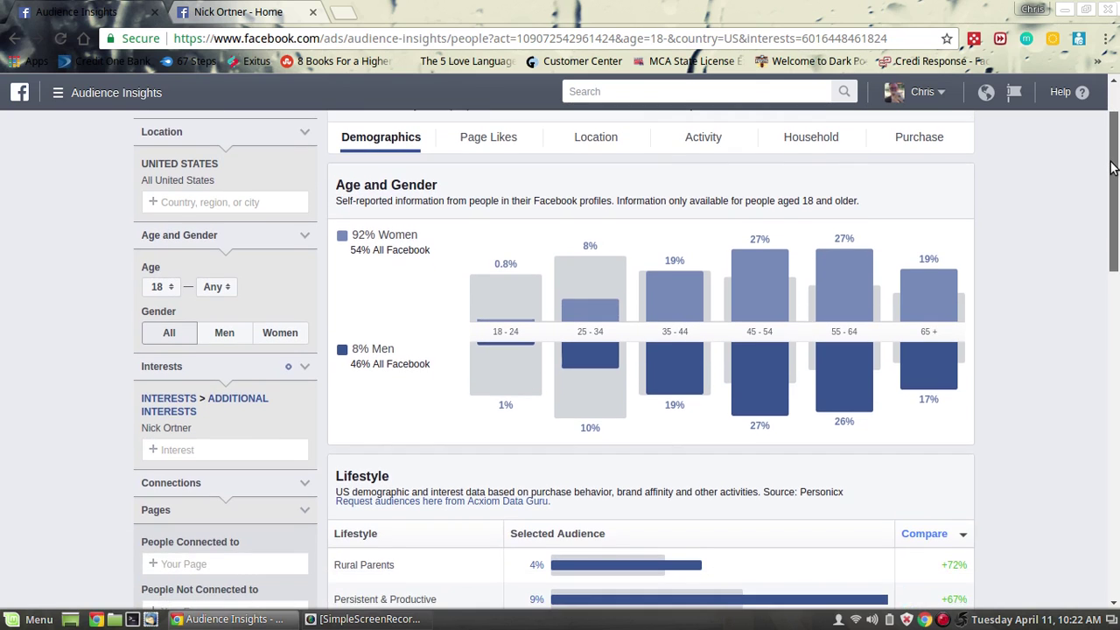